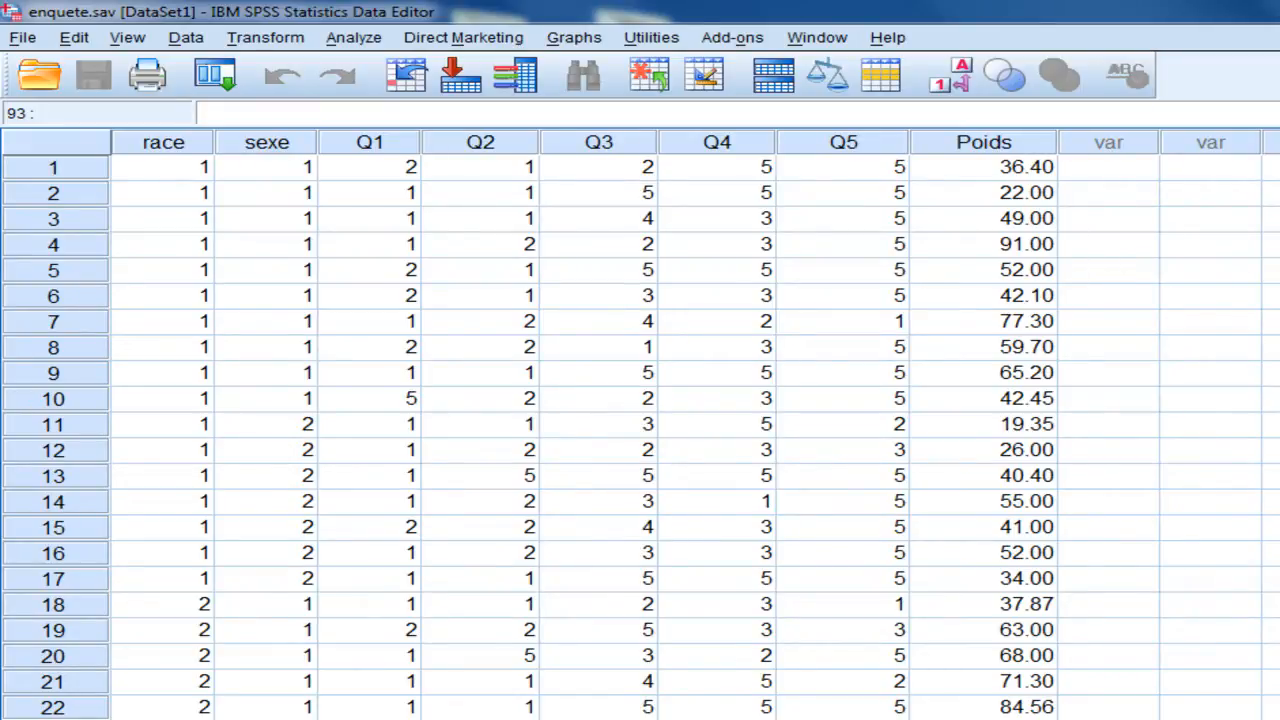
- Examine the survey cases down the data sheet across race, sexe, Q1 to Q5 and Poids
scroll(640, 436, "down", 12)
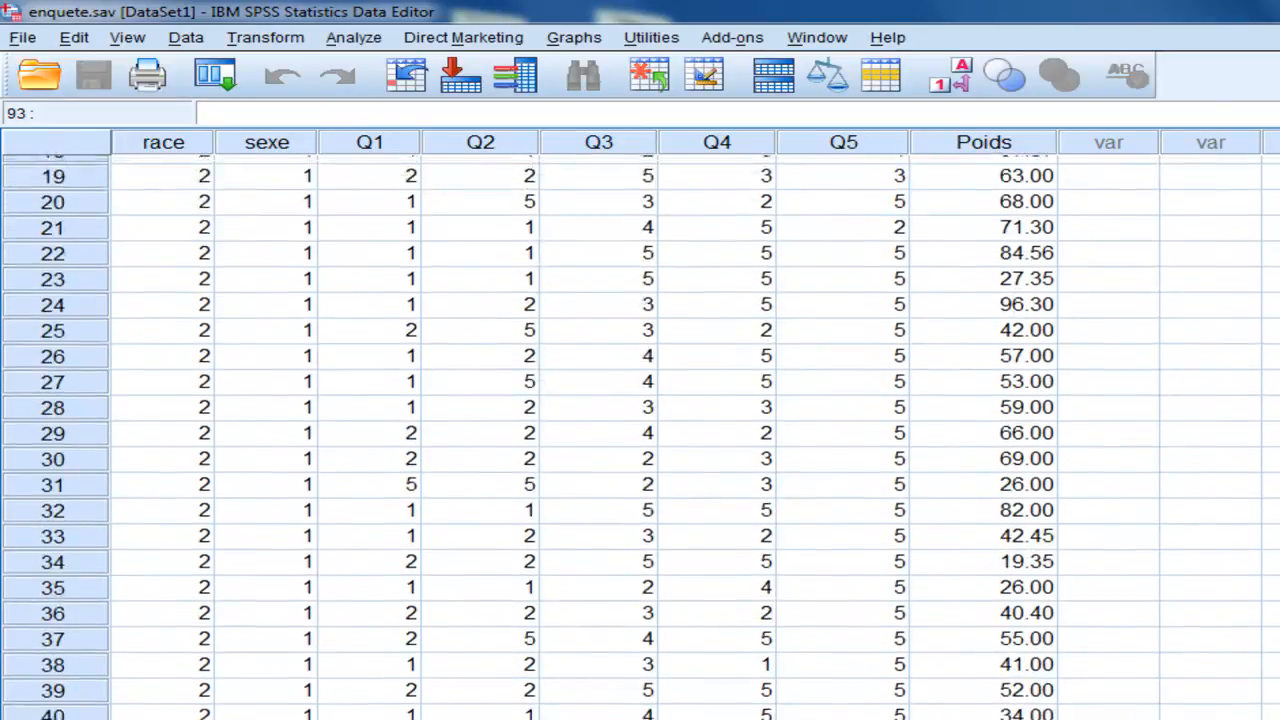
scroll(640, 436, "down", 12)
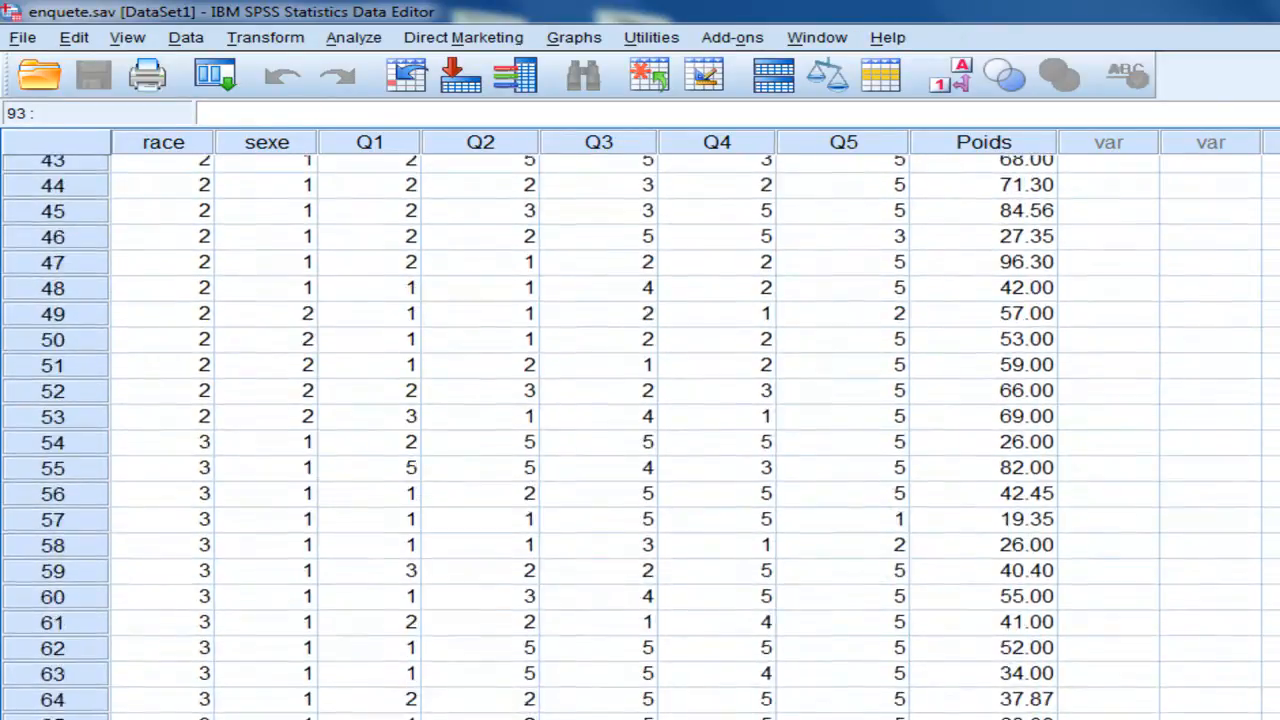
scroll(640, 436, "up", 20)
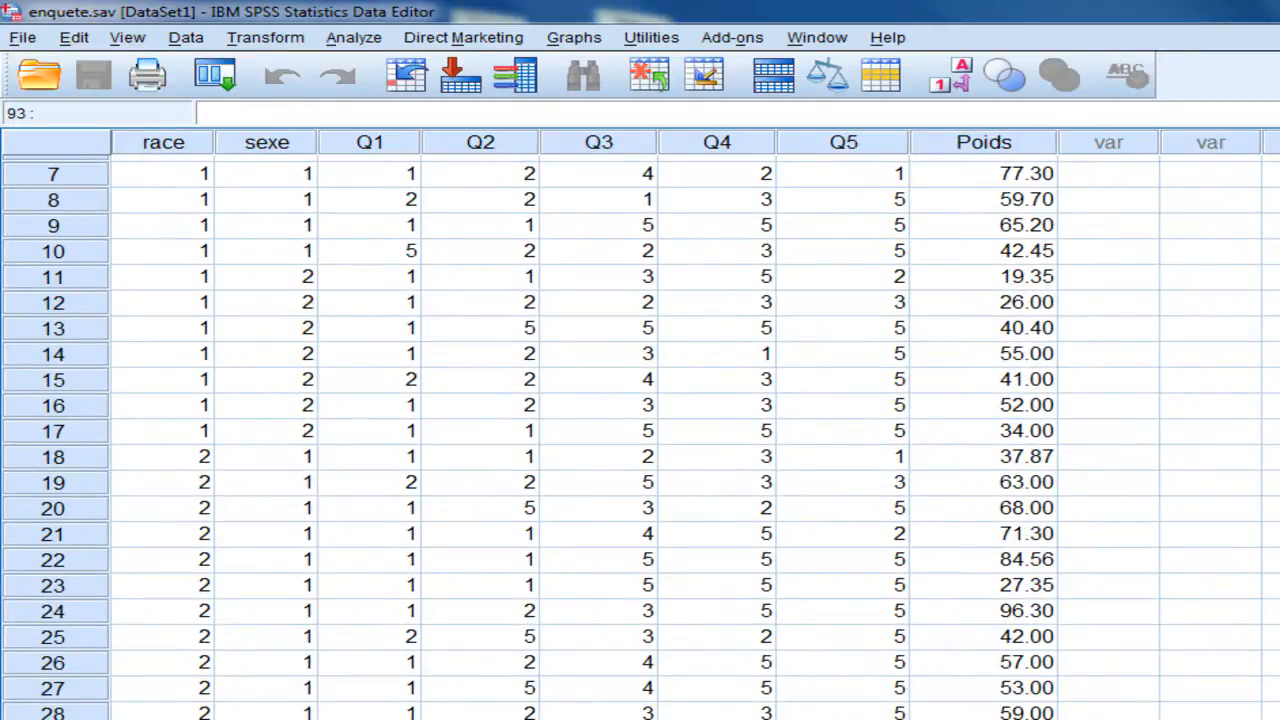
scroll(640, 436, "up", 2)
scroll(640, 436, "down", 20)
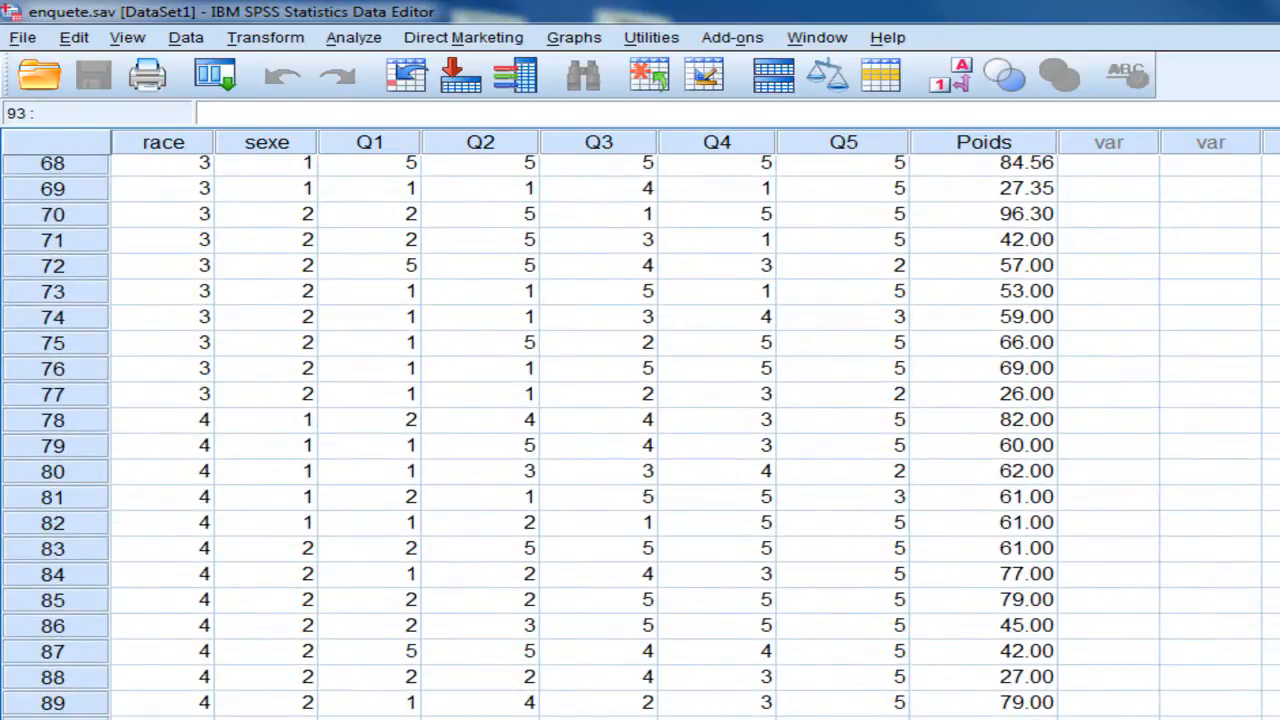
scroll(640, 436, "up", 3)
scroll(640, 436, "down", 3)
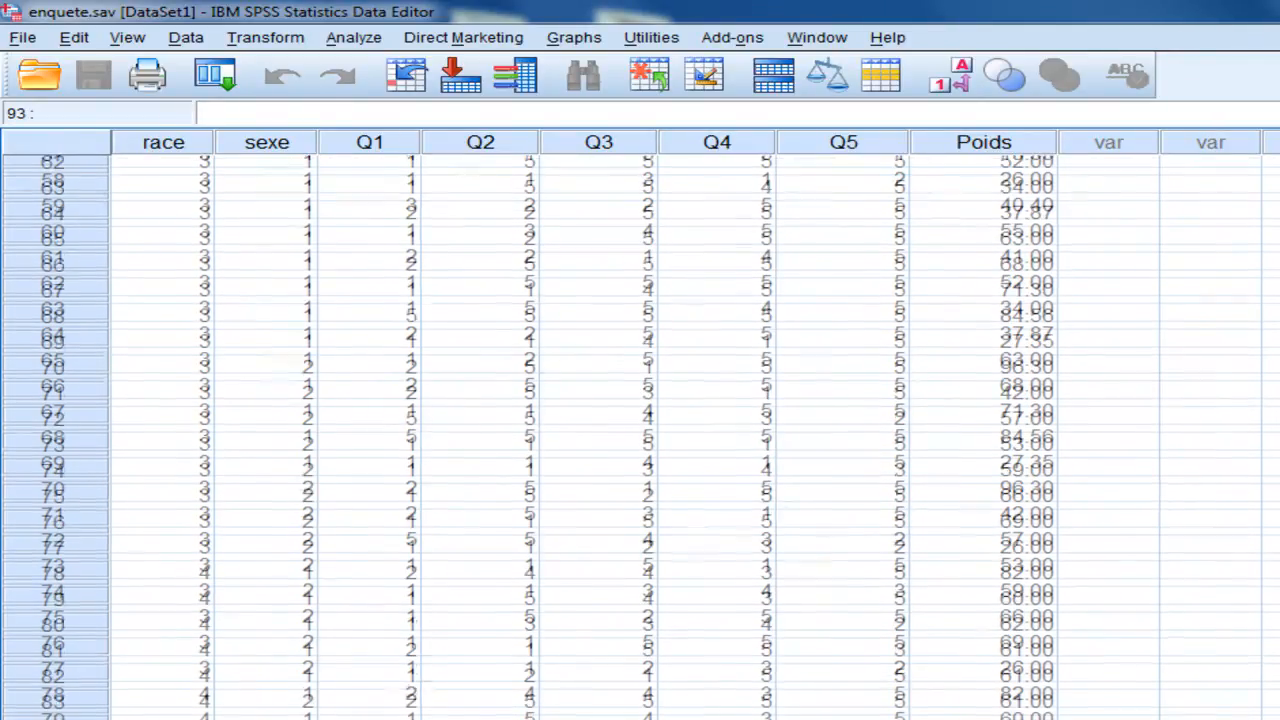
scroll(640, 436, "up", 20)
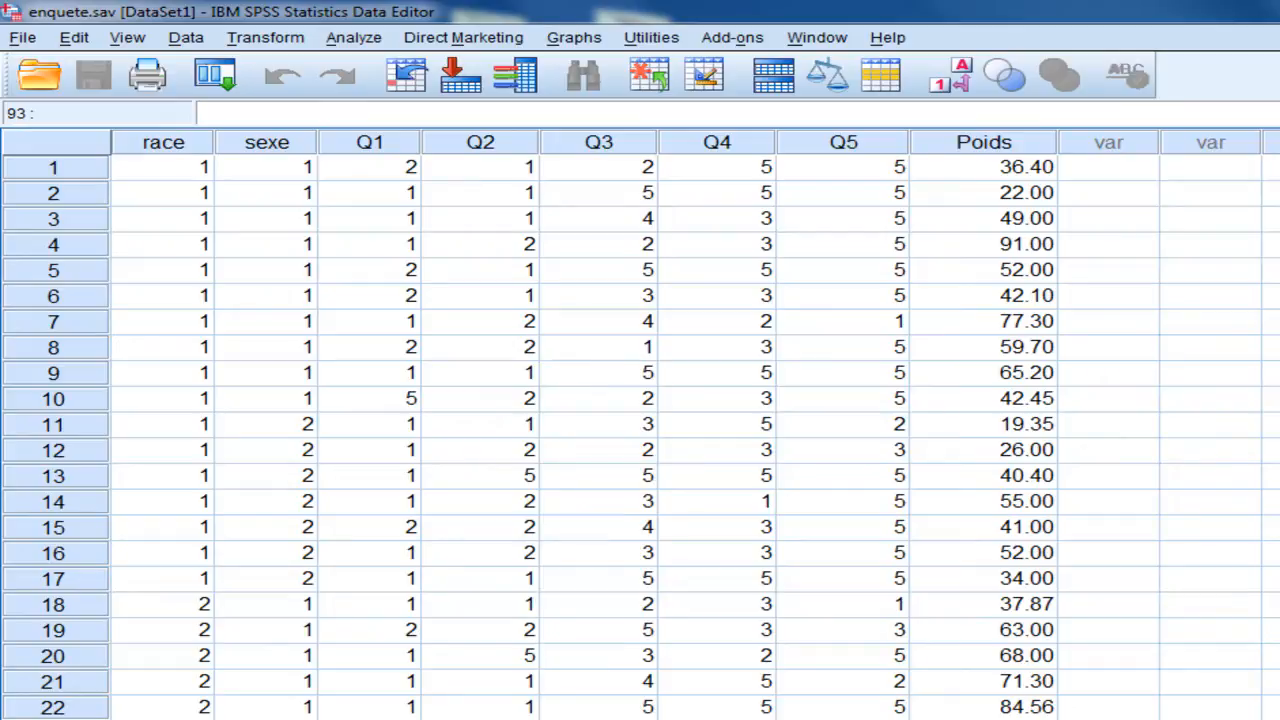
- Highlight the Poids column to examine its values, and clear the selection
left_click(1000, 145)
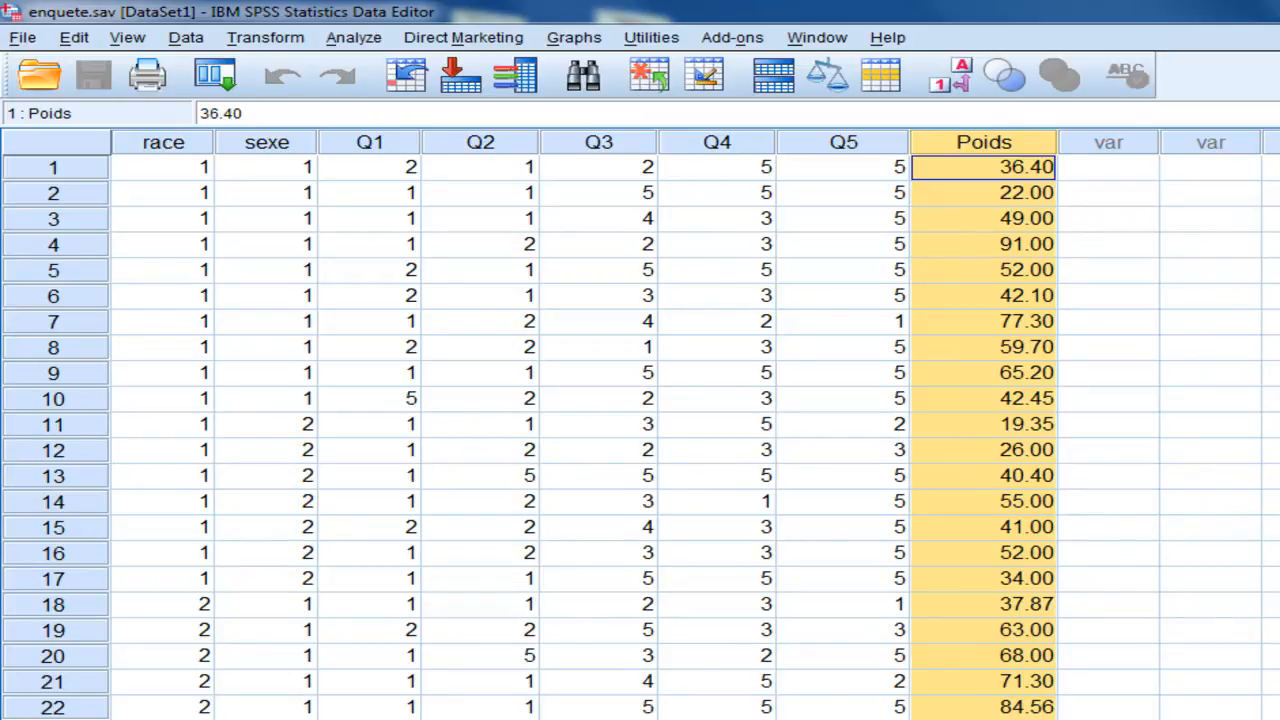
left_click(1108, 244)
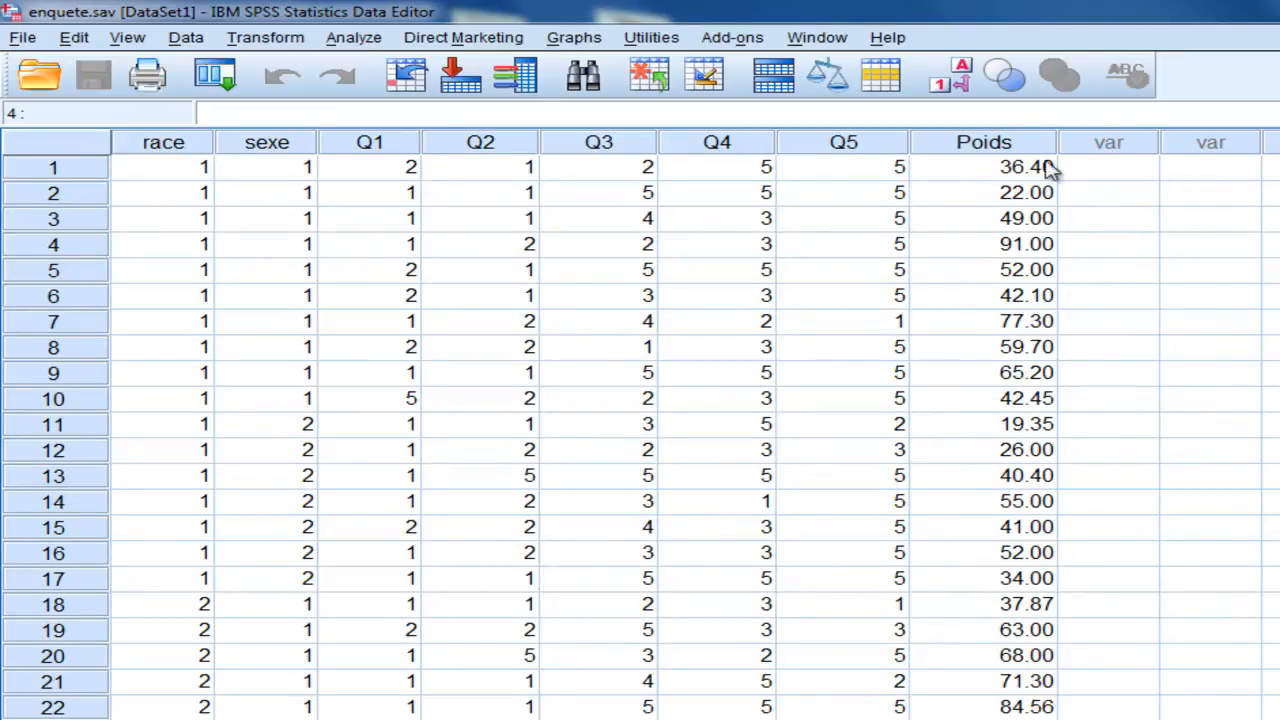
key("Down")
key("Down")
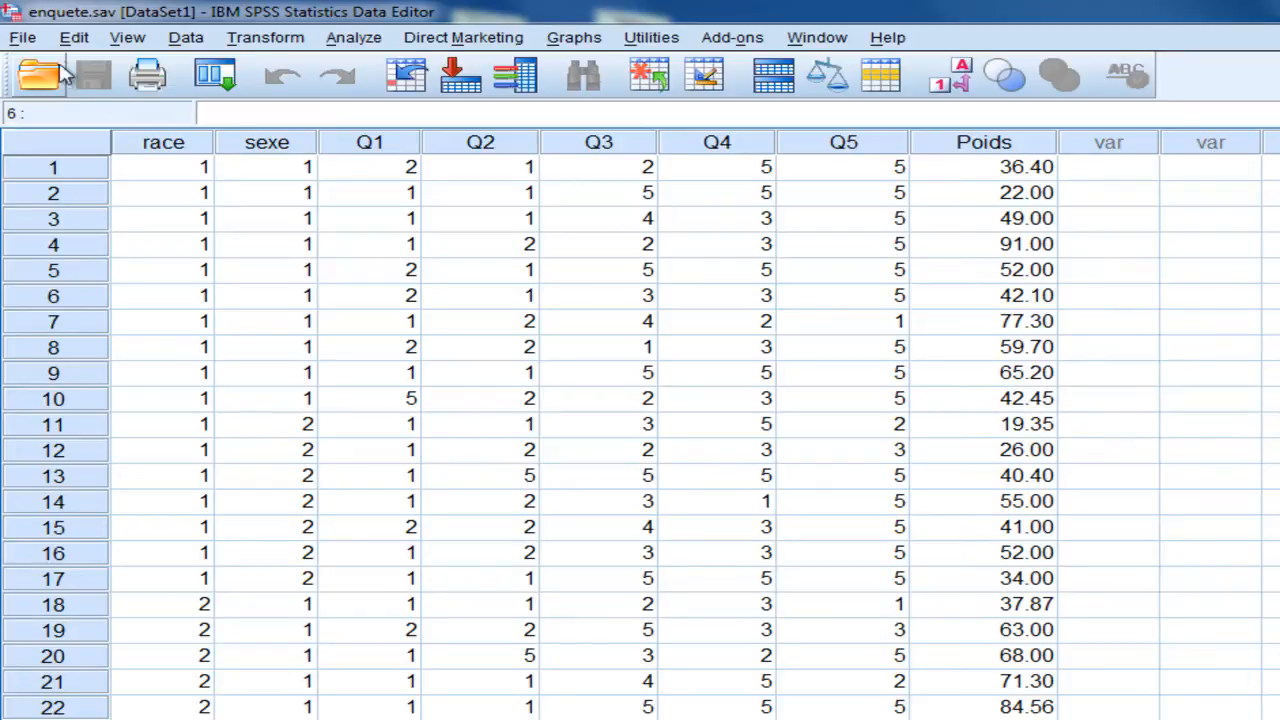
left_click(23, 38)
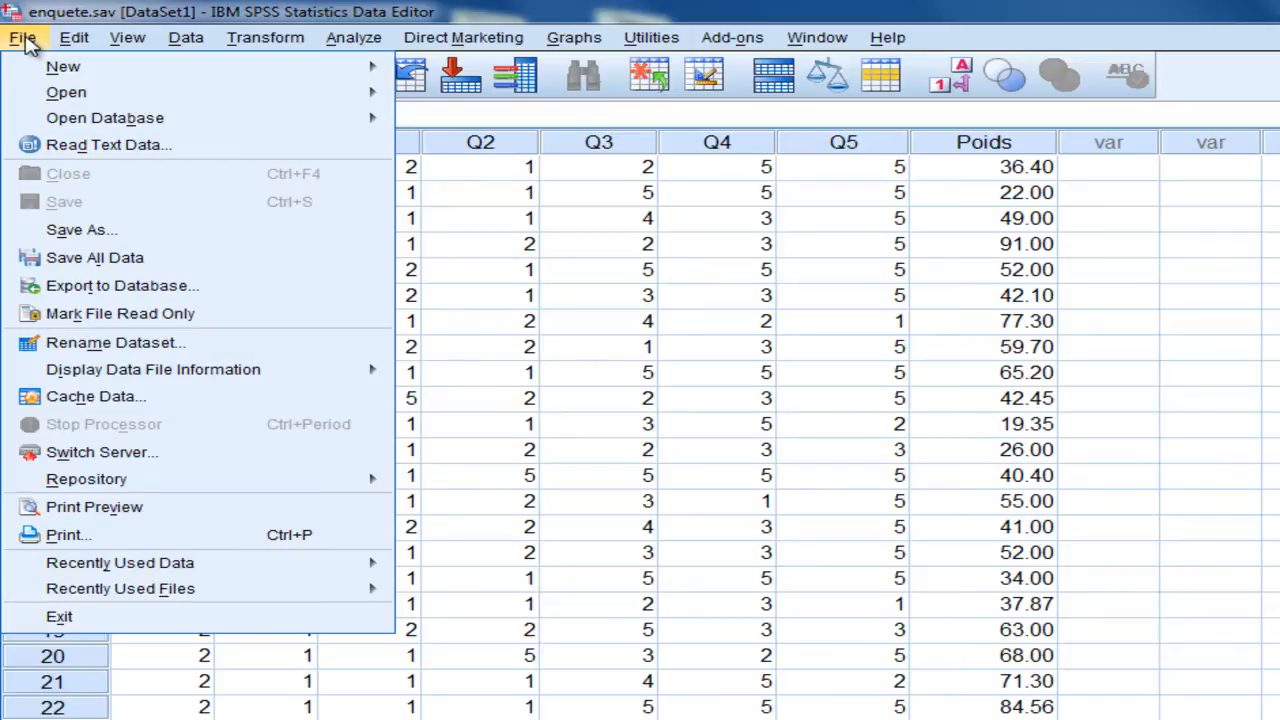
mouse_move(50, 68)
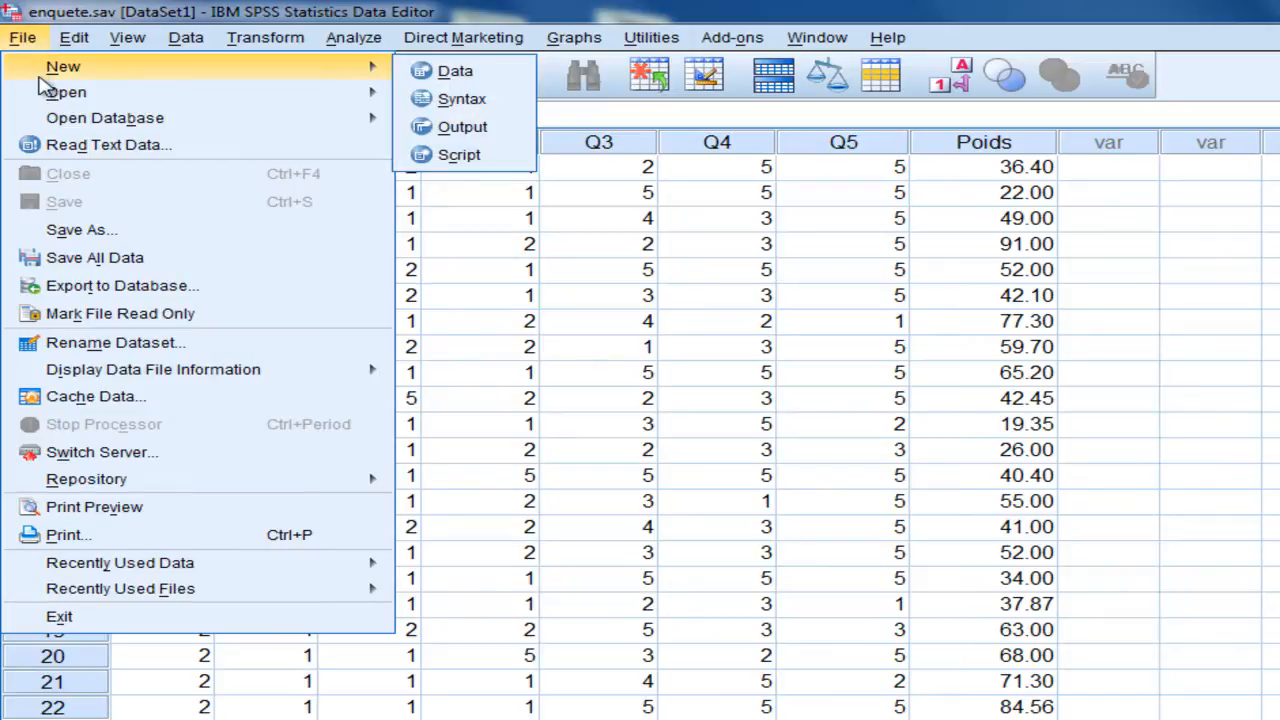
left_click(468, 104)
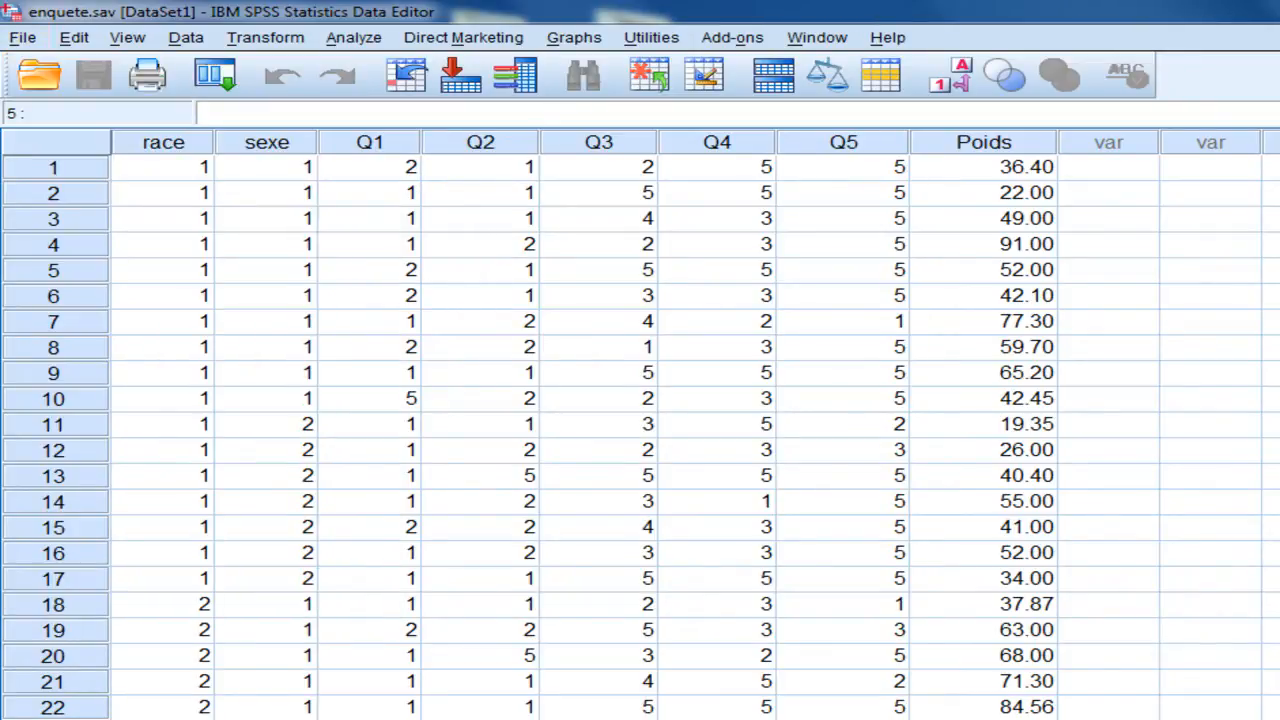
- Start a recode into different variables with Poids as the input variable
left_click(256, 40)
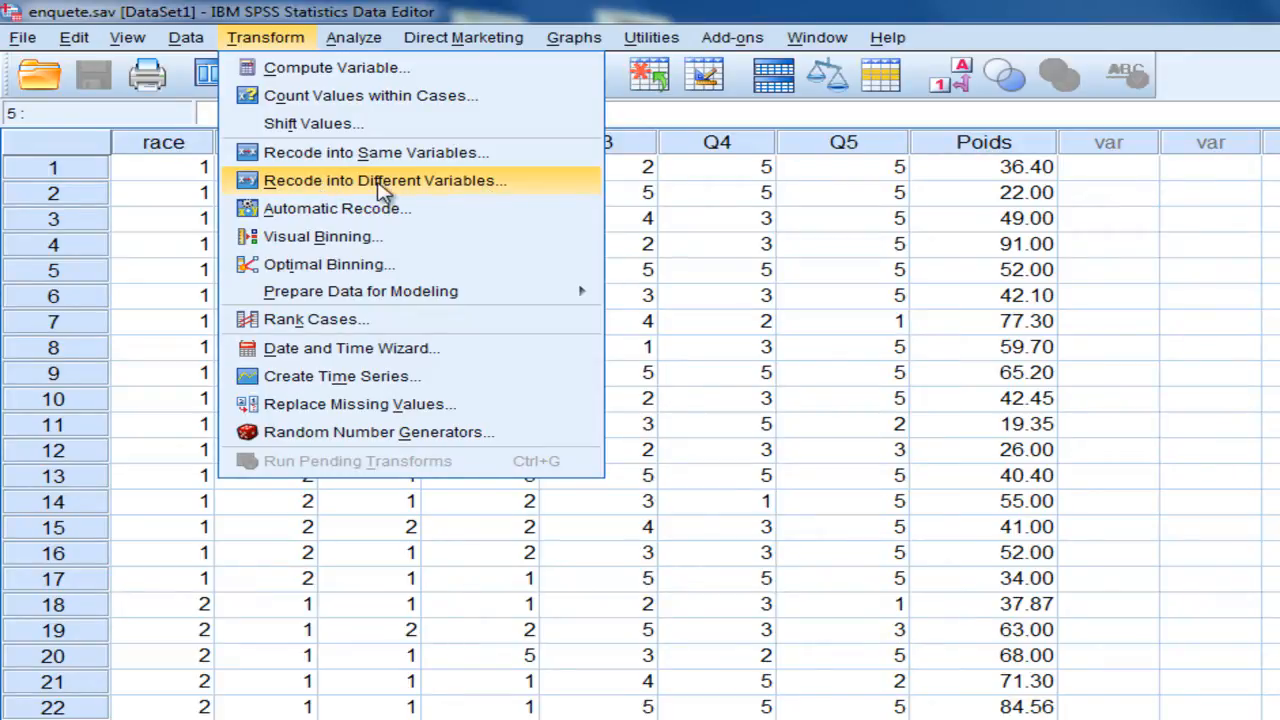
left_click(420, 190)
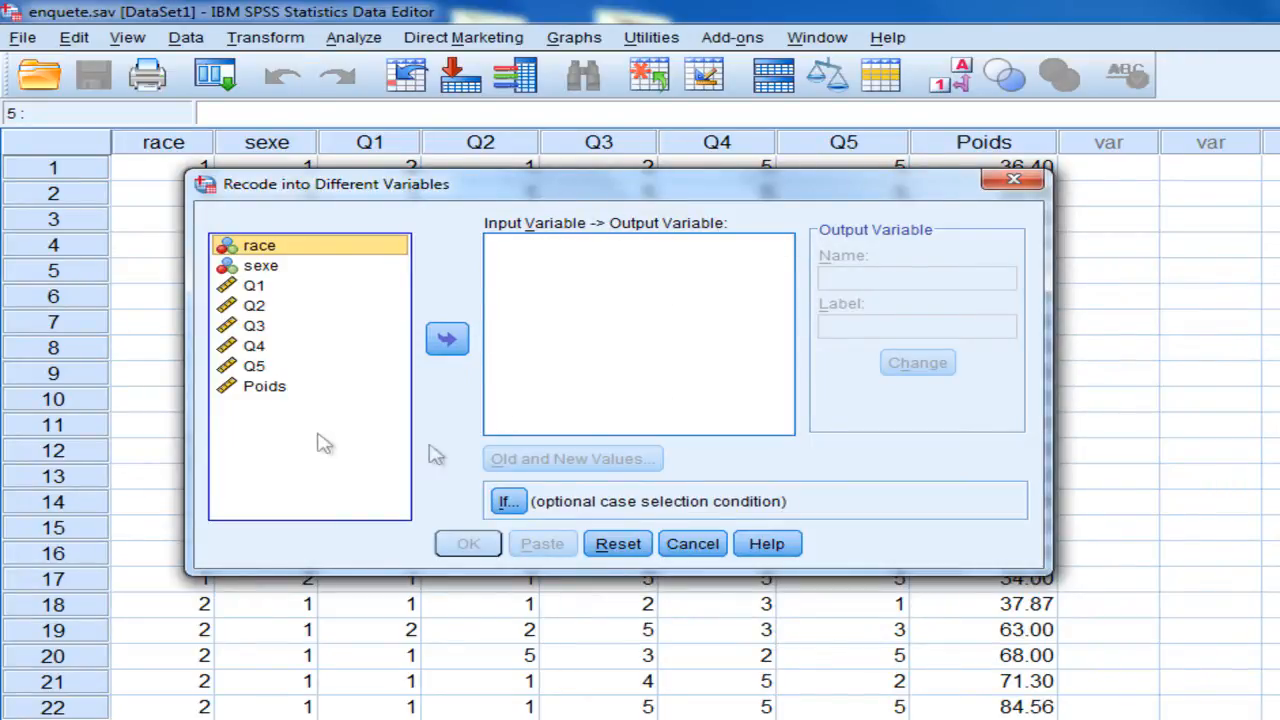
left_click(262, 390)
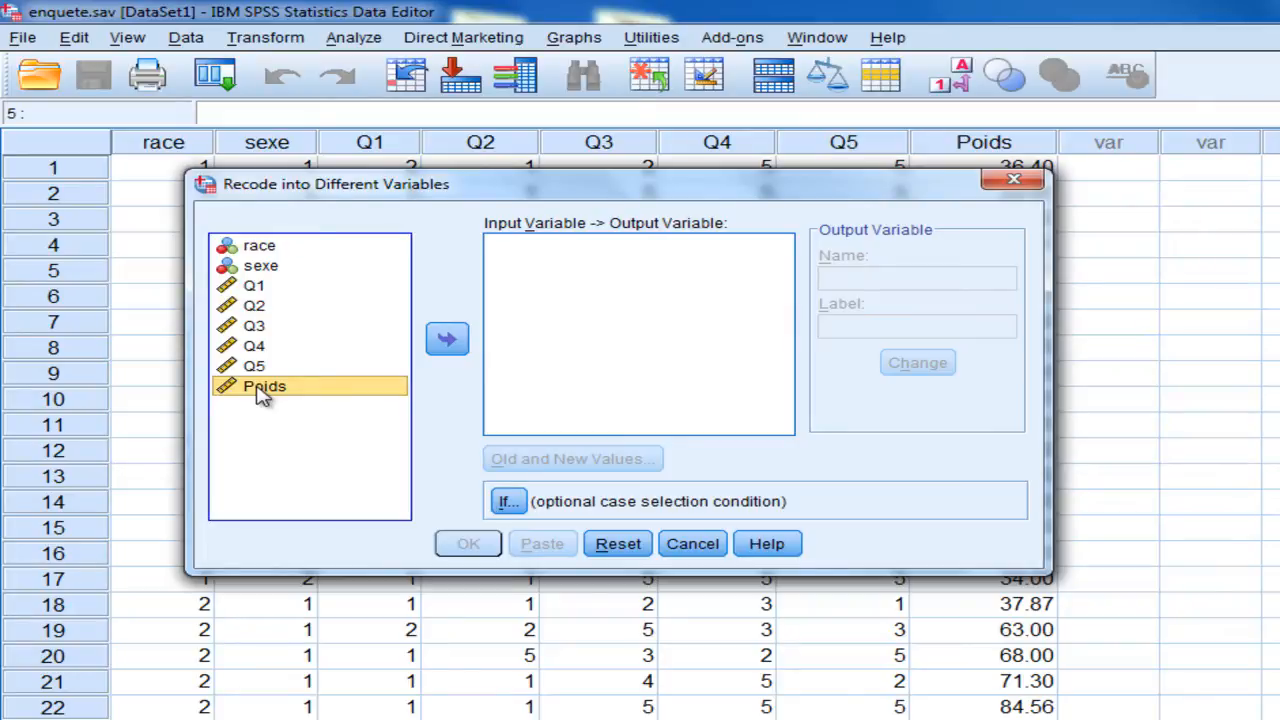
left_click(445, 338)
- Name the output variable Poids_recod with the label "recoded poids", and open the old and new values settings
left_click(936, 279)
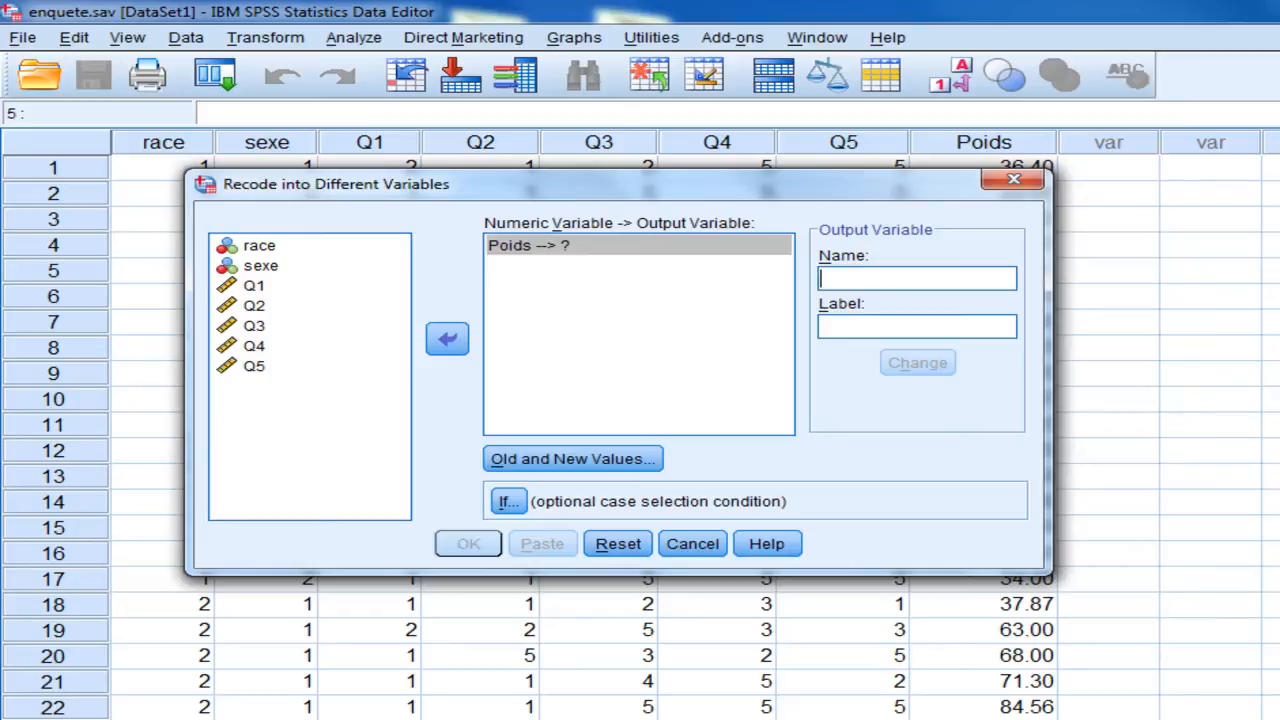
type("Poids_recod")
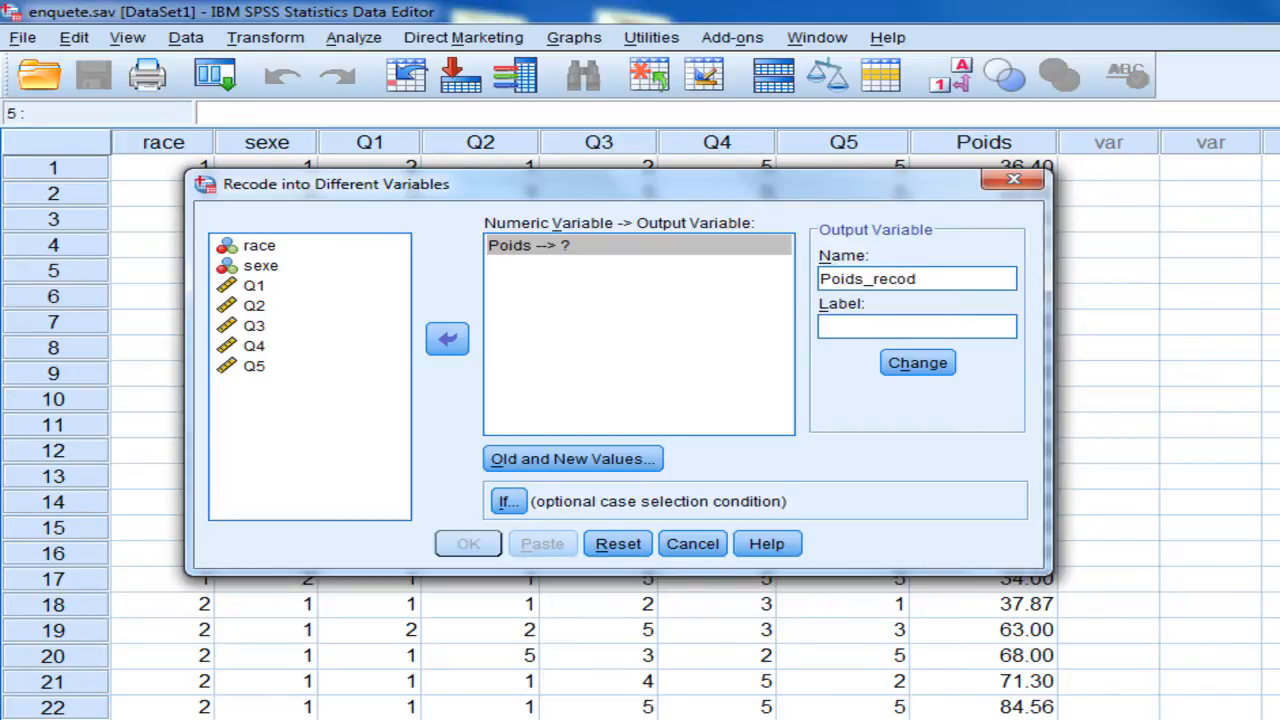
left_click(897, 321)
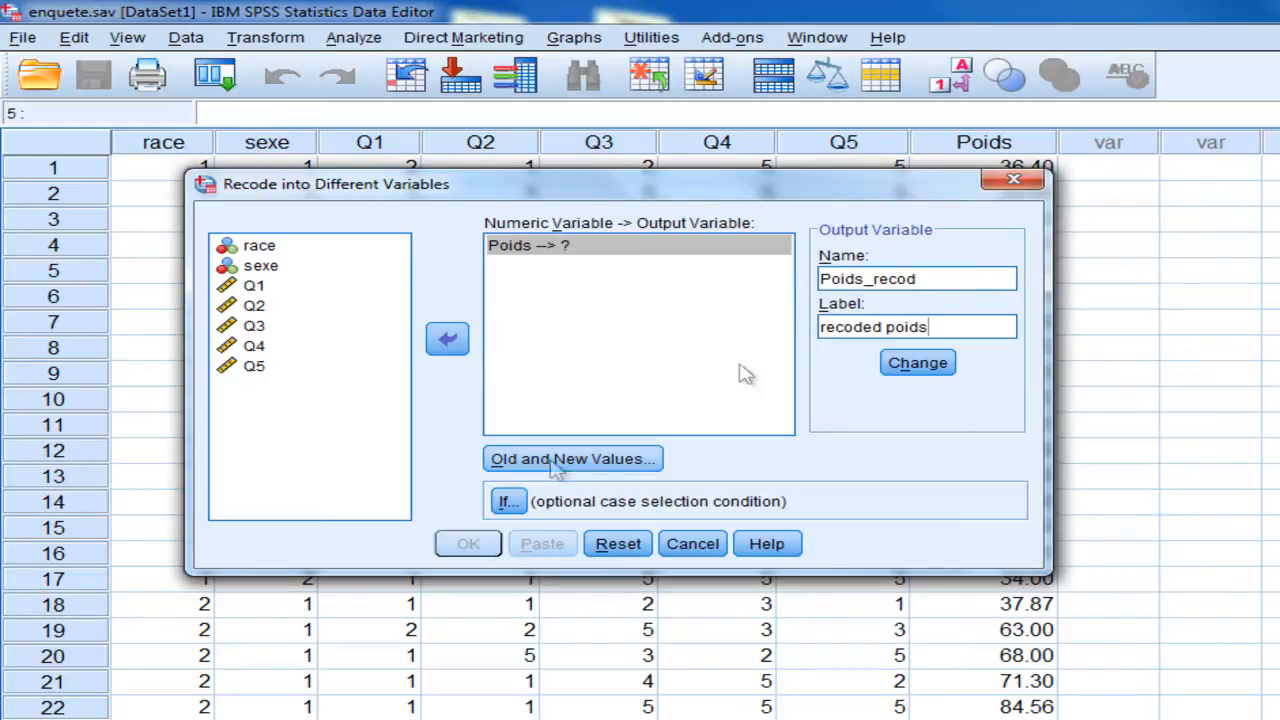
left_click(500, 463)
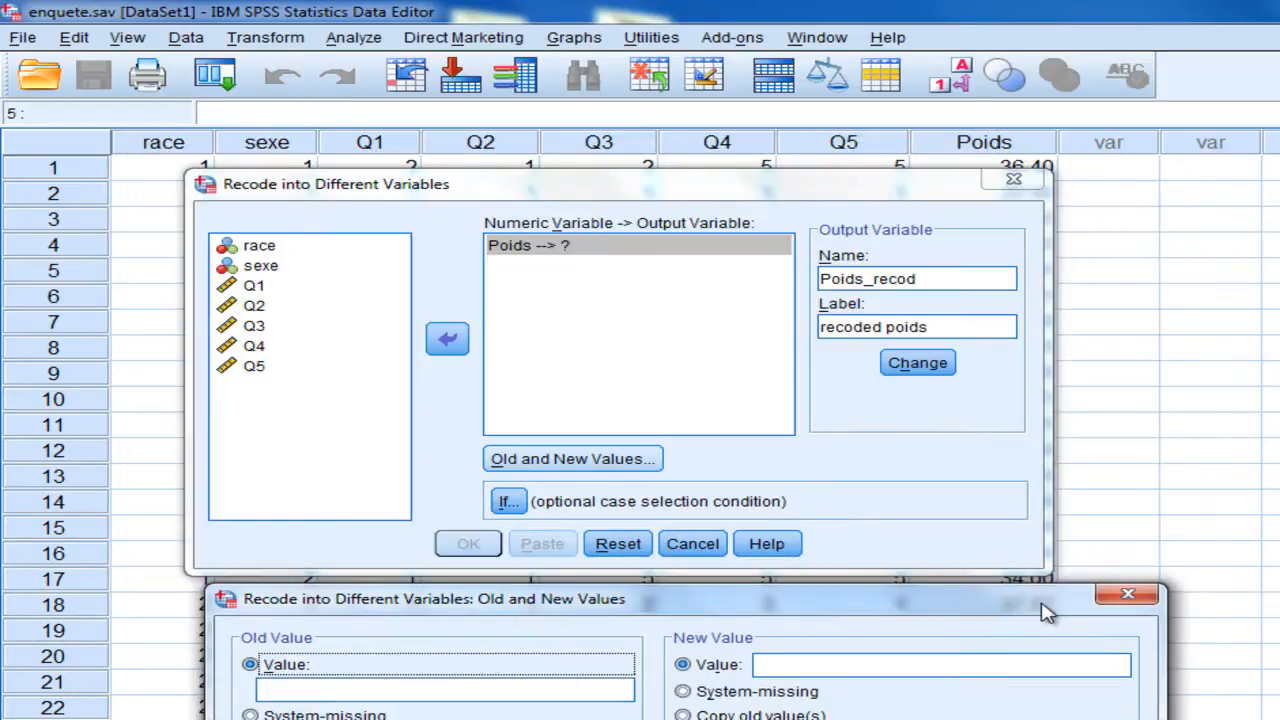
left_click_drag(1043, 609, 951, 146)
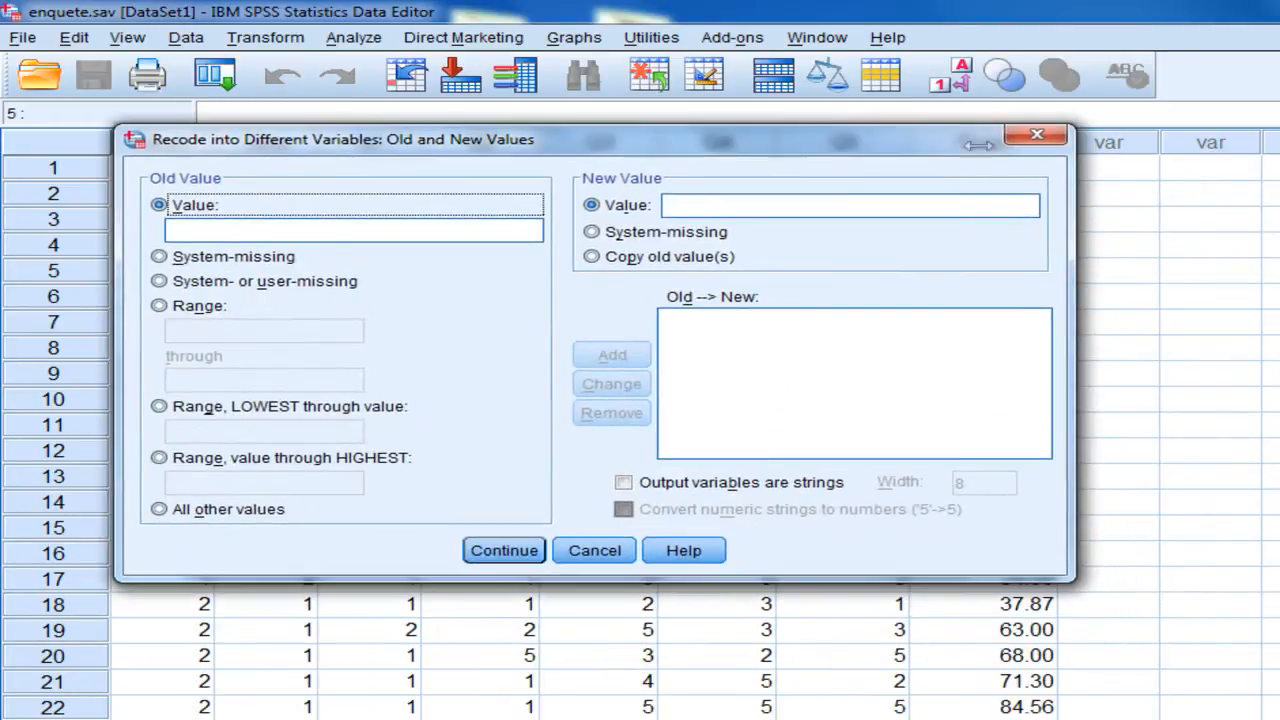
- Switch to Snipping Tool and handwrite the first weight class, "<40 Kg", in blue
key("Tab")
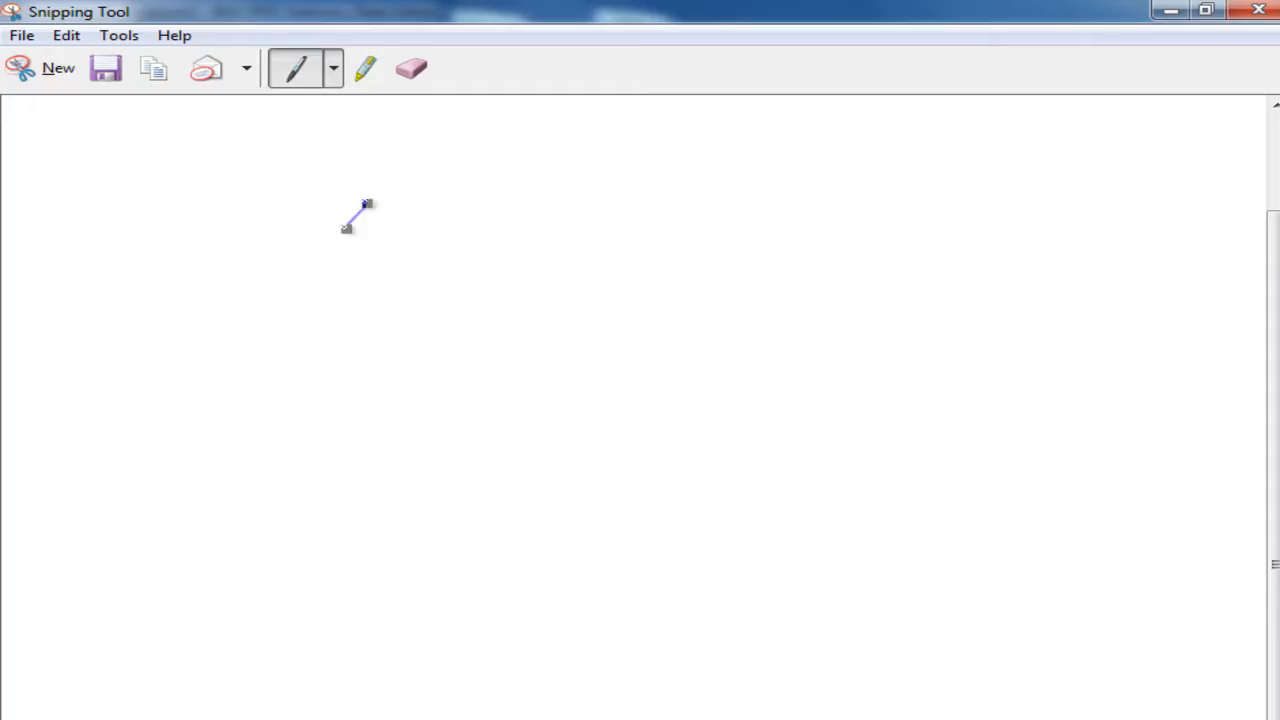
mouse_move(364, 203)
left_mouse_down()
mouse_move(351, 277)
mouse_move(377, 288)
left_mouse_up()
mouse_move(405, 207)
left_mouse_down()
mouse_move(433, 253)
mouse_move(424, 280)
left_mouse_up()
left_click_drag(472, 213, 471, 214)
left_click_drag(561, 212, 560, 268)
left_click_drag(604, 210, 607, 262)
mouse_move(645, 236)
left_mouse_down()
mouse_move(623, 251)
mouse_move(651, 283)
mouse_move(675, 265)
left_mouse_up()
- Handwrite the second weight class, "[40; 55[", in blue below the first
left_click_drag(375, 328, 374, 411)
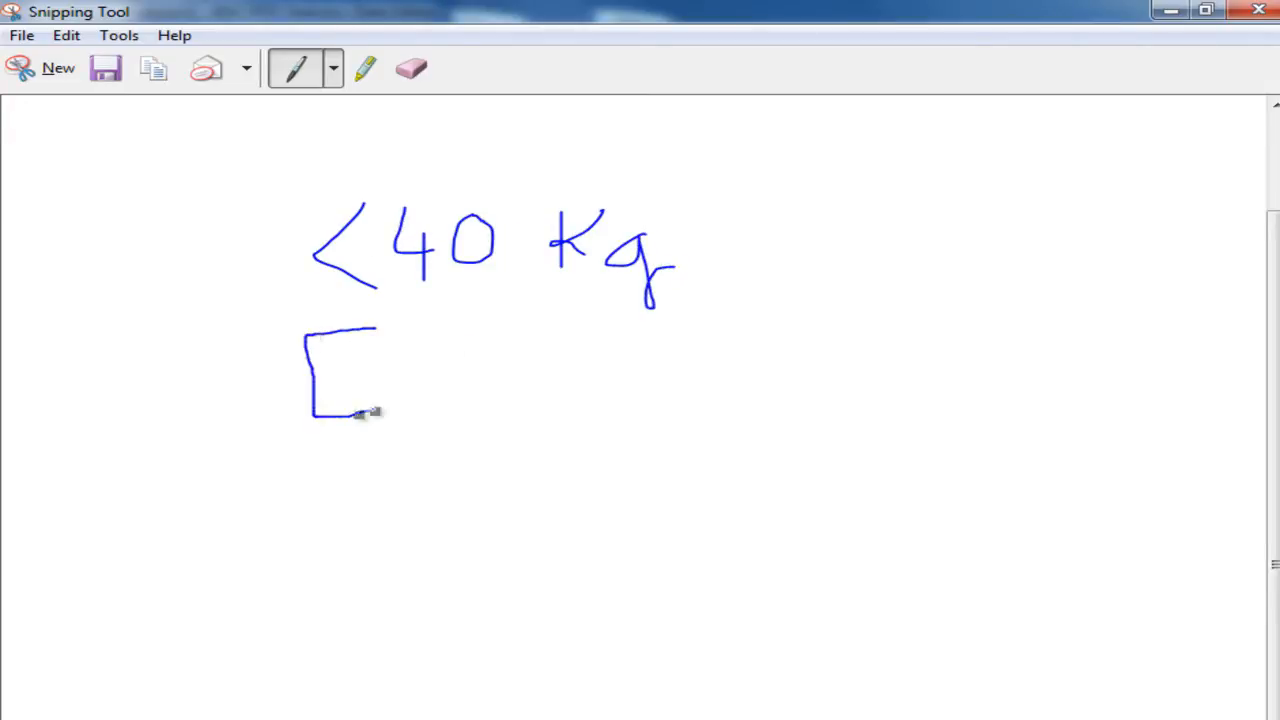
mouse_move(390, 355)
left_mouse_down()
mouse_move(428, 398)
mouse_move(406, 416)
left_mouse_up()
mouse_move(455, 368)
left_mouse_down()
mouse_move(490, 377)
mouse_move(484, 420)
left_mouse_up()
mouse_move(578, 355)
left_mouse_down()
mouse_move(543, 371)
mouse_move(569, 409)
left_mouse_up()
mouse_move(632, 372)
left_mouse_down()
mouse_move(617, 373)
mouse_move(597, 425)
left_mouse_up()
left_click_drag(703, 344, 704, 431)
- Handwrite the third weight class, "[55; 65[", in blue below the second
mouse_move(375, 463)
left_mouse_down()
mouse_move(330, 474)
mouse_move(334, 557)
mouse_move(402, 560)
left_mouse_up()
mouse_move(449, 496)
left_mouse_down()
mouse_move(417, 497)
mouse_move(441, 535)
mouse_move(404, 546)
left_mouse_up()
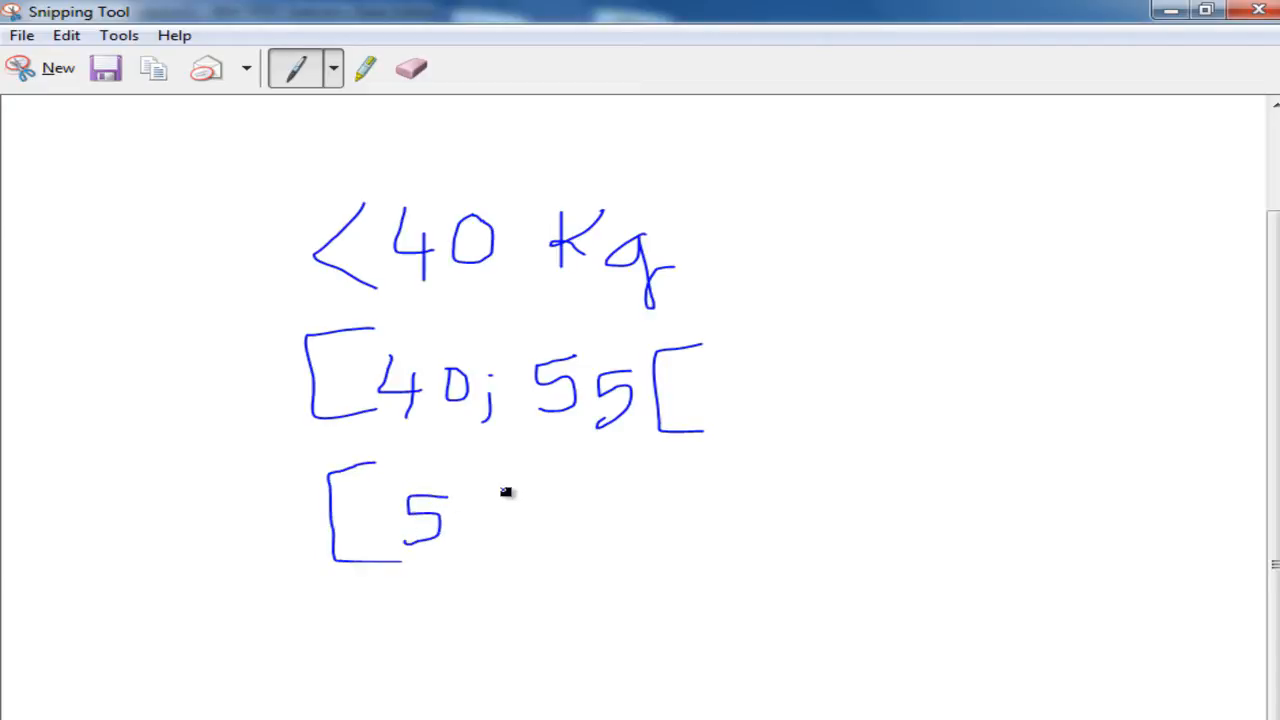
left_click_drag(506, 491, 471, 548)
left_click(541, 503)
left_click_drag(548, 532, 534, 556)
left_click_drag(637, 484, 625, 530)
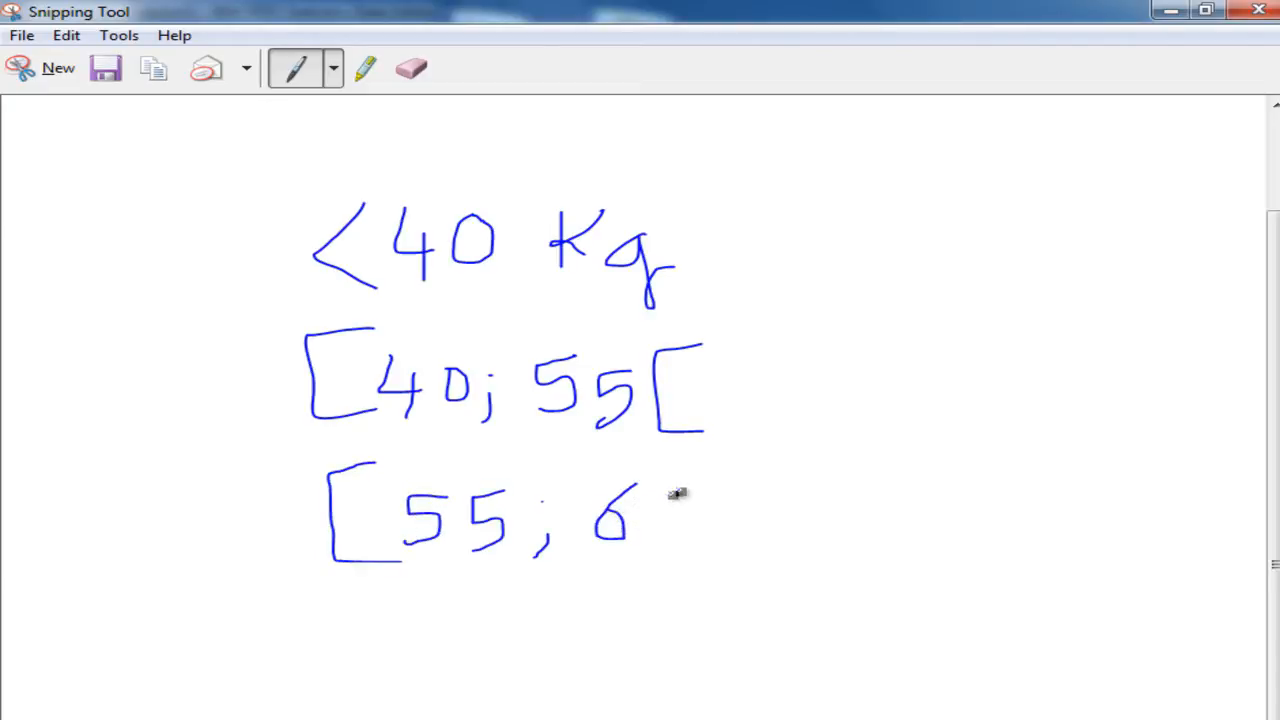
mouse_move(677, 493)
left_mouse_down()
mouse_move(655, 489)
mouse_move(650, 540)
left_mouse_up()
left_click_drag(780, 484, 780, 543)
- Handwrite the last weight class, "≥ 65 Kg", in blue below the third
mouse_move(333, 594)
left_mouse_down()
mouse_move(417, 623)
mouse_move(366, 651)
left_mouse_up()
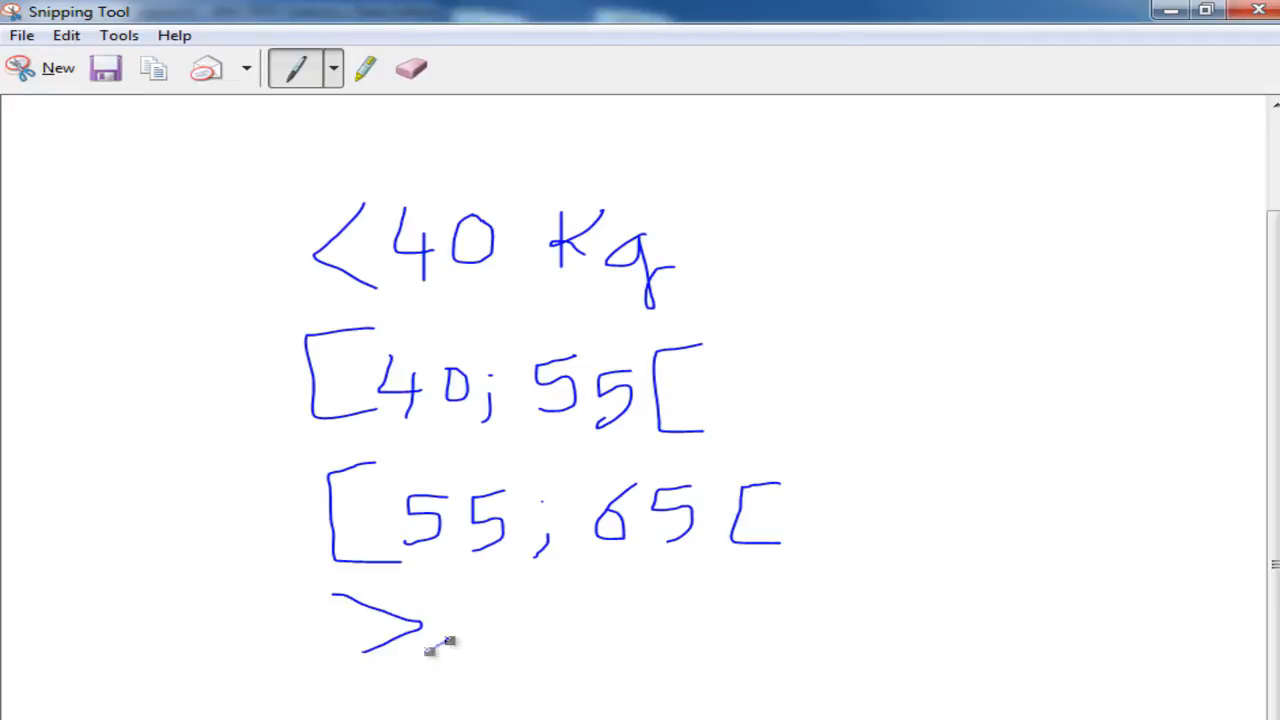
left_click_drag(448, 639, 367, 686)
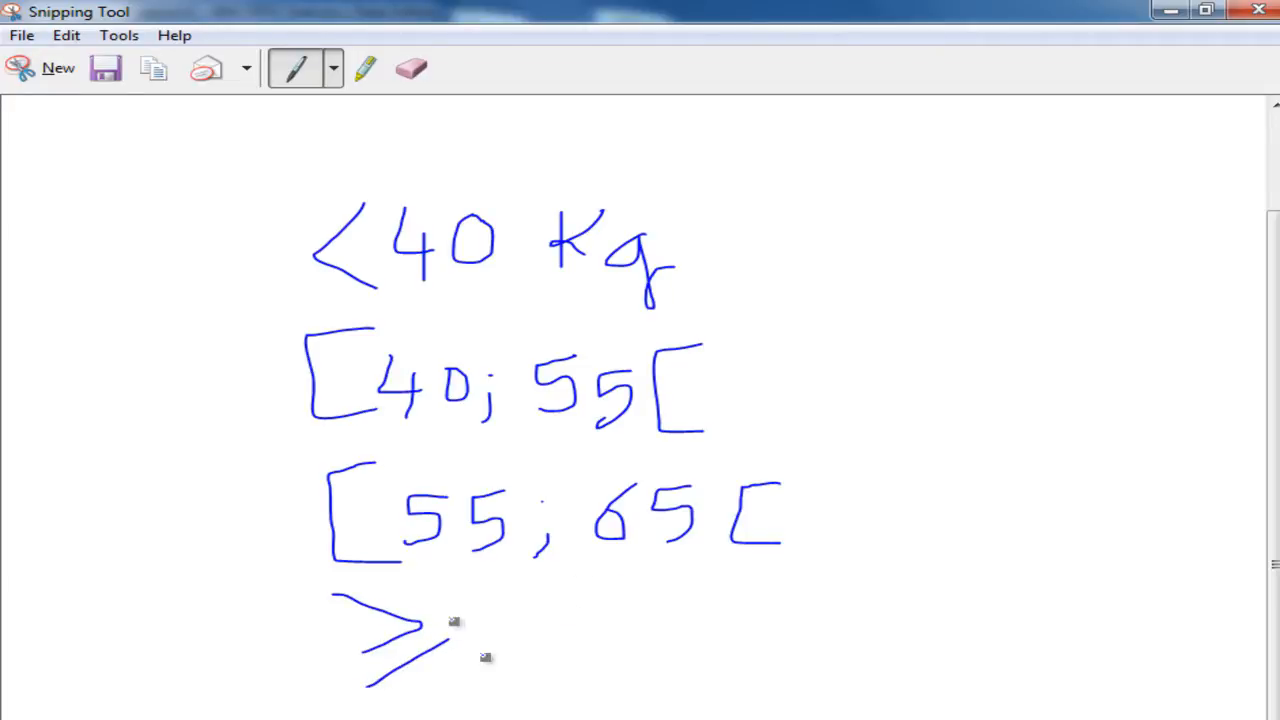
left_click_drag(522, 588, 497, 628)
left_click_drag(622, 587, 596, 646)
left_click_drag(711, 585, 710, 648)
left_click_drag(765, 586, 713, 612)
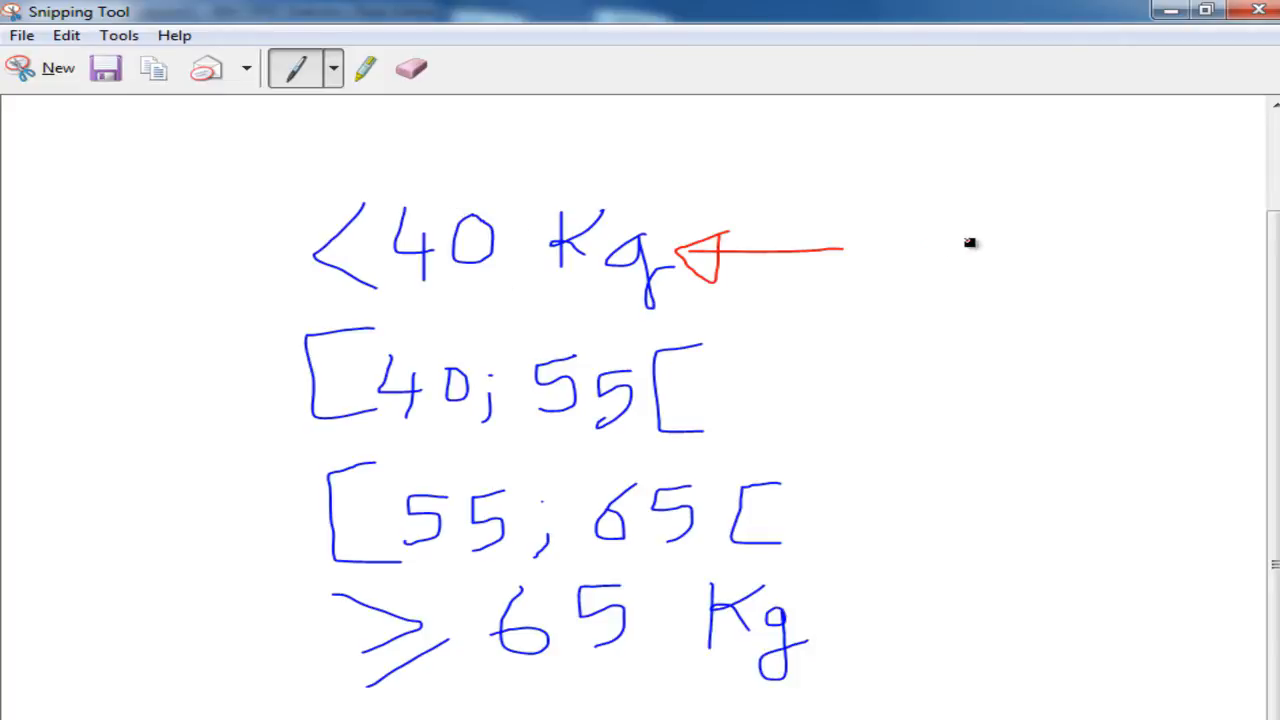
- Write code (1) in red beside the "<40 Kg" class, and mark the "[40; 55[" class with a red arrow and code (2)
mouse_move(900, 253)
left_mouse_down()
mouse_move(938, 234)
mouse_move(946, 257)
mouse_move(966, 258)
left_mouse_up()
left_click_drag(909, 200, 889, 287)
left_click_drag(966, 200, 979, 285)
left_click_drag(888, 369, 730, 375)
mouse_move(763, 349)
left_mouse_down()
mouse_move(725, 377)
mouse_move(771, 403)
mouse_move(772, 351)
left_mouse_up()
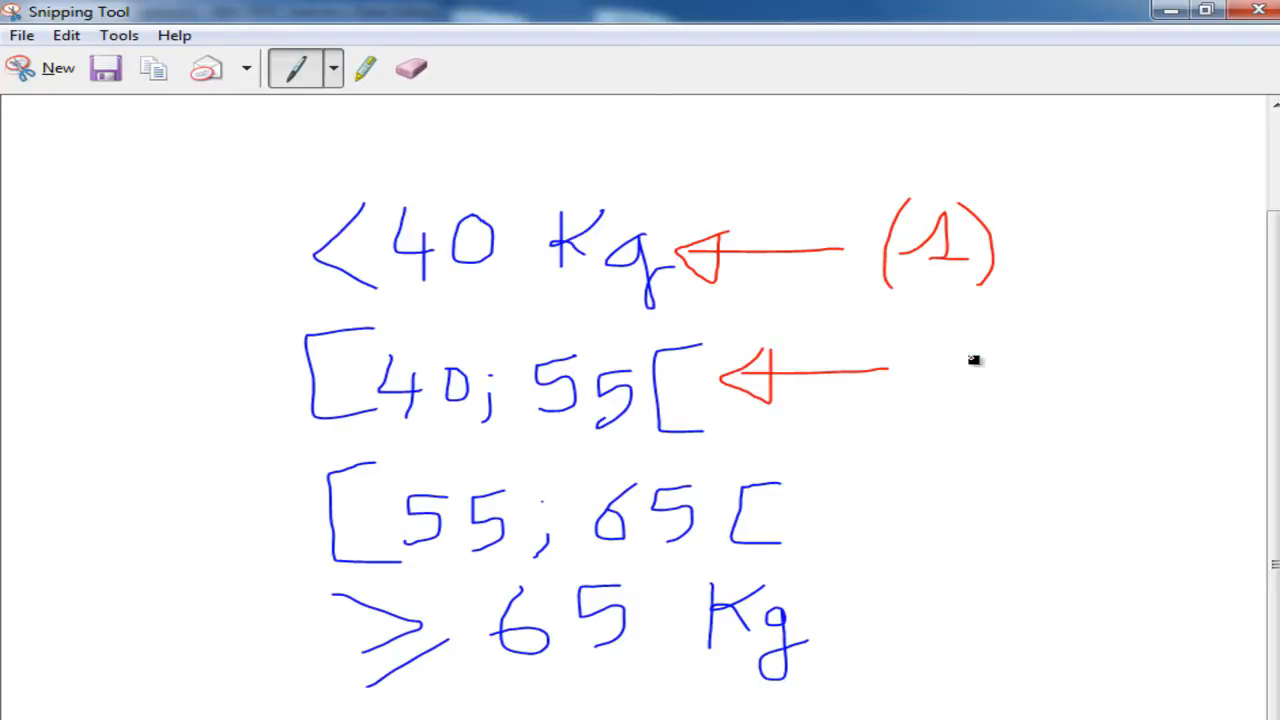
left_click_drag(951, 327, 925, 388)
mouse_move(964, 352)
left_mouse_down()
mouse_move(980, 349)
mouse_move(969, 374)
mouse_move(1000, 381)
left_mouse_up()
mouse_move(995, 330)
left_mouse_down()
mouse_move(1004, 400)
mouse_move(962, 419)
left_mouse_up()
- Mark the "[55; 65[" class with a red arrow and code (3), and the "≥ 65 Kg" class with an arrow and (4)
mouse_move(820, 523)
left_mouse_down()
mouse_move(925, 513)
mouse_move(823, 517)
mouse_move(868, 549)
left_mouse_up()
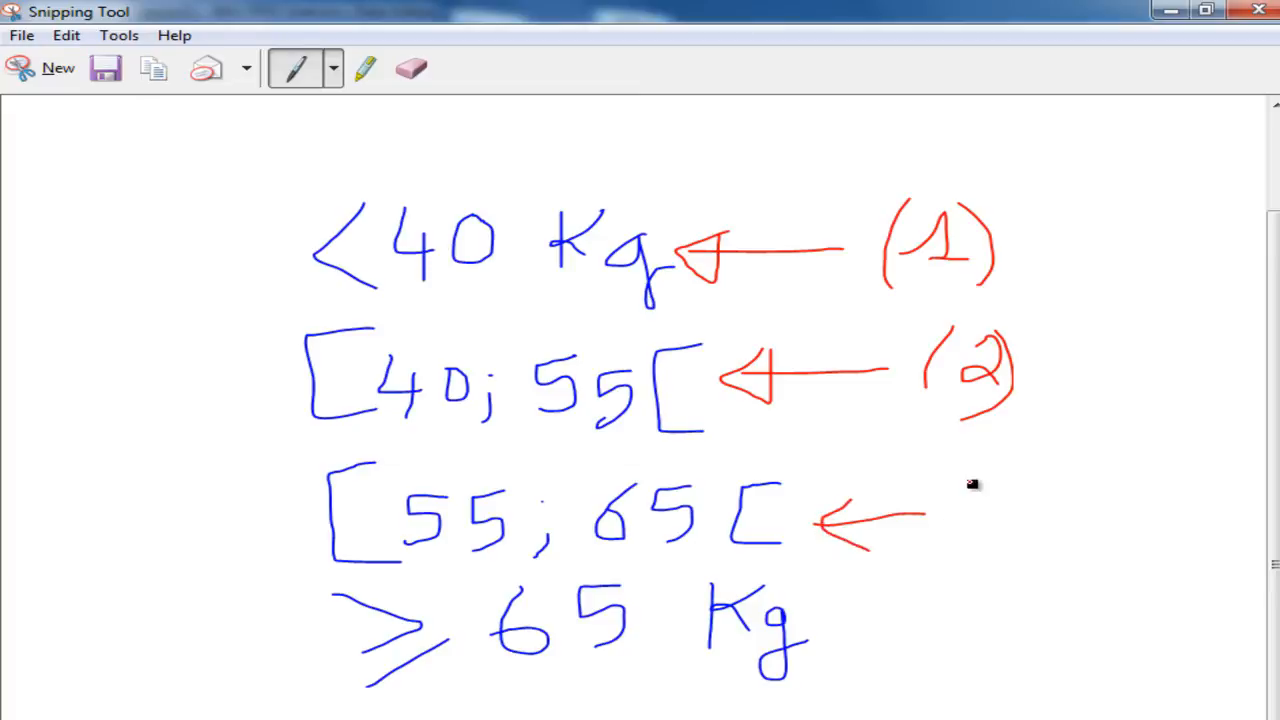
left_click_drag(972, 478, 963, 534)
left_click_drag(989, 493, 990, 532)
left_click_drag(1022, 462, 1027, 554)
mouse_move(841, 612)
left_mouse_down()
mouse_move(972, 612)
mouse_move(832, 613)
mouse_move(885, 648)
left_mouse_up()
left_click_drag(1025, 572, 1027, 650)
left_click_drag(1042, 600, 1047, 628)
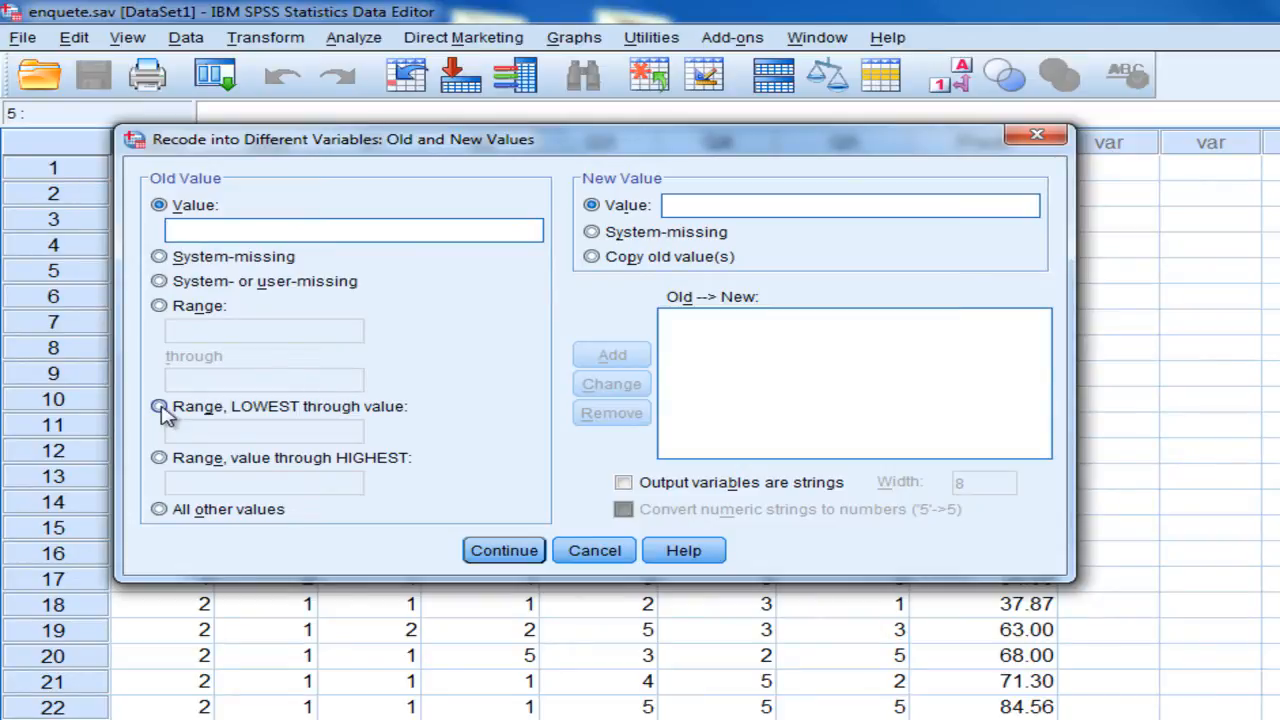
- Set the old value type to Range, LOWEST through value in SPSS Statistics, and underline 40 and (1) in red in the Snipping Tool notes
left_click(160, 407)
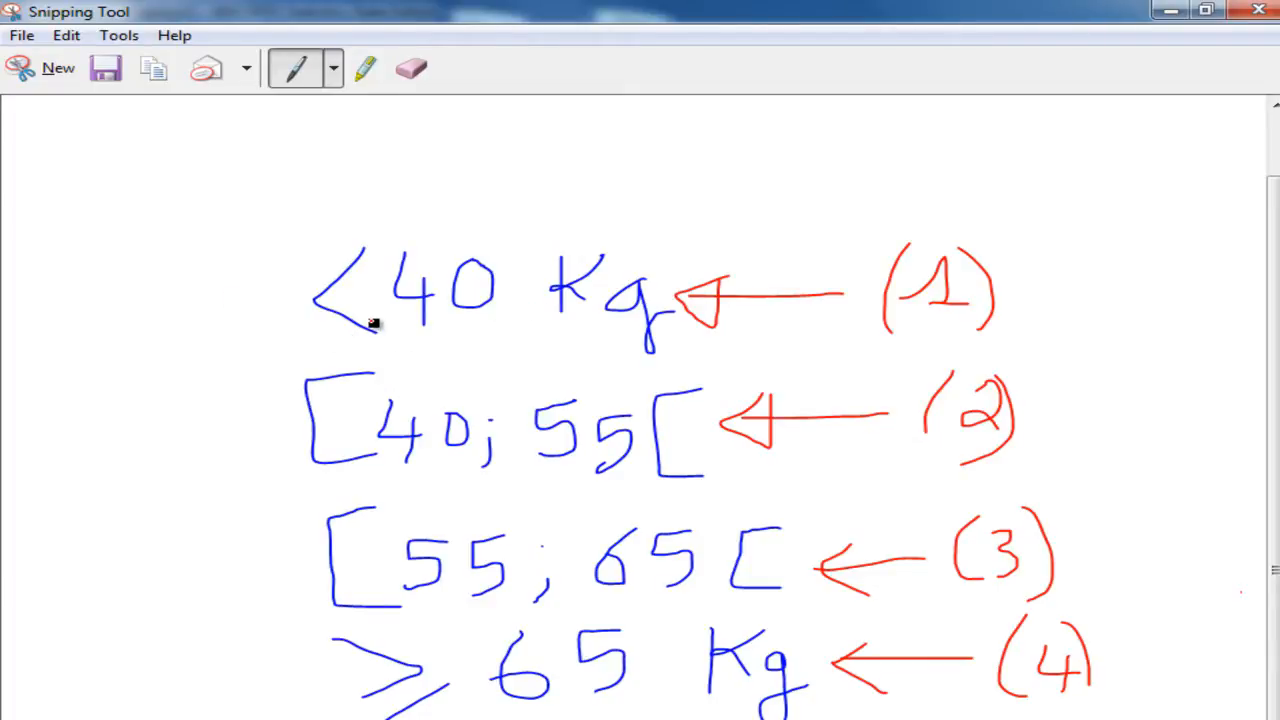
left_click_drag(372, 321, 532, 312)
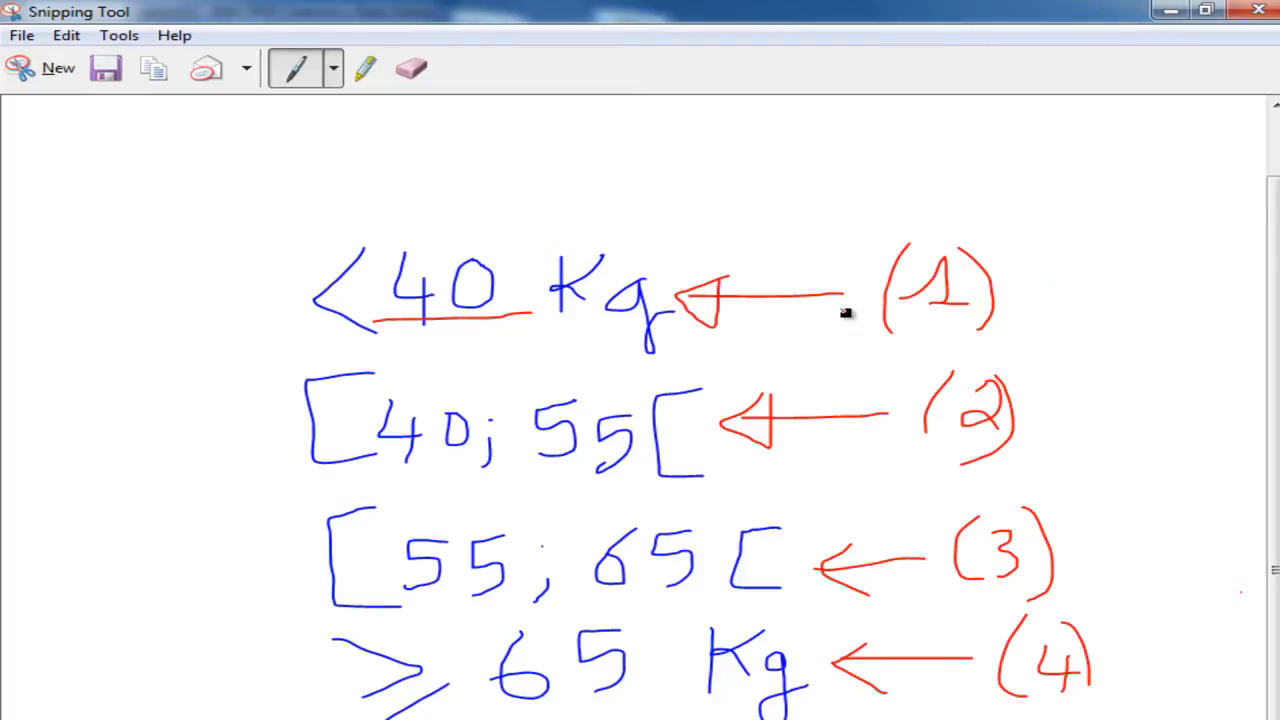
left_click(1170, 12)
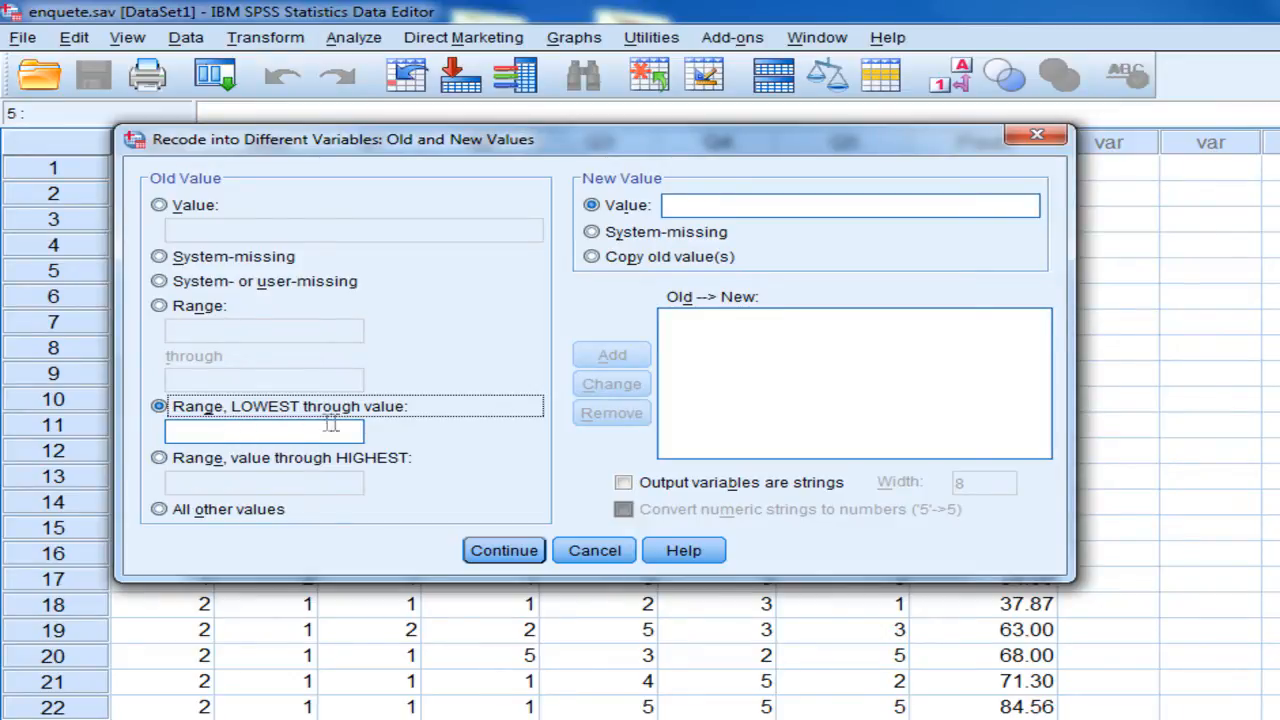
left_click(267, 432)
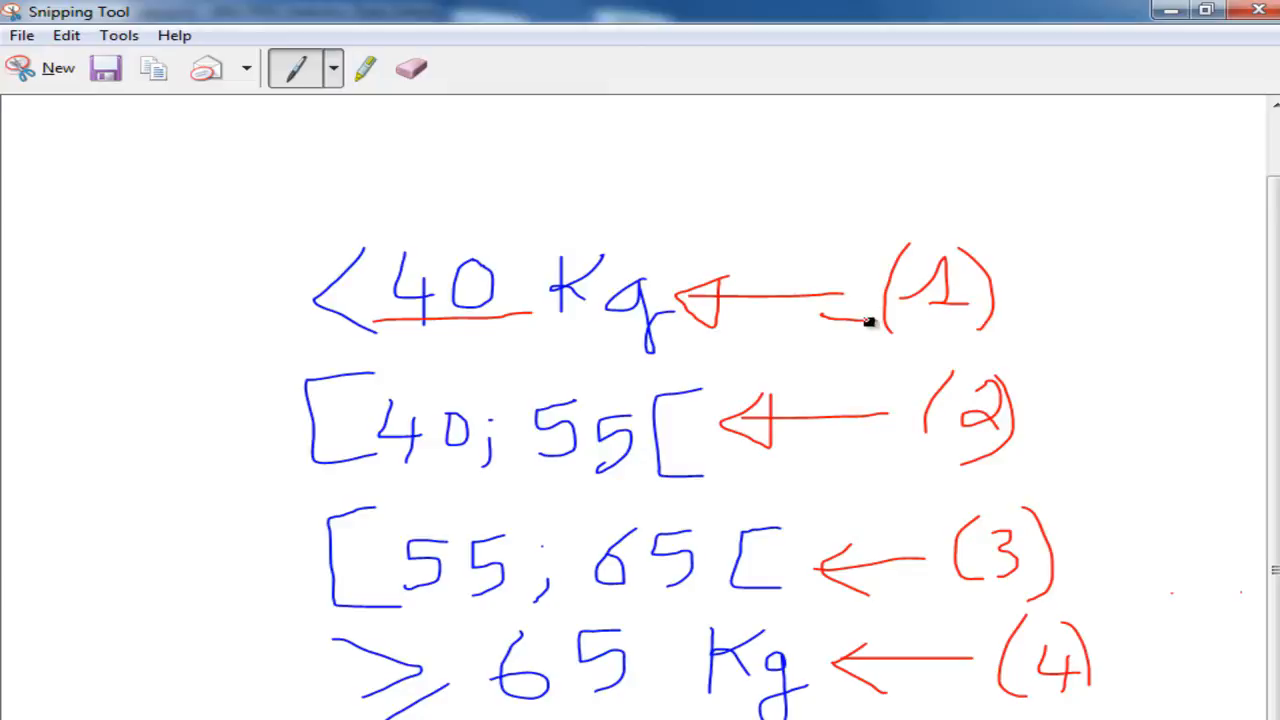
left_click_drag(869, 321, 1010, 320)
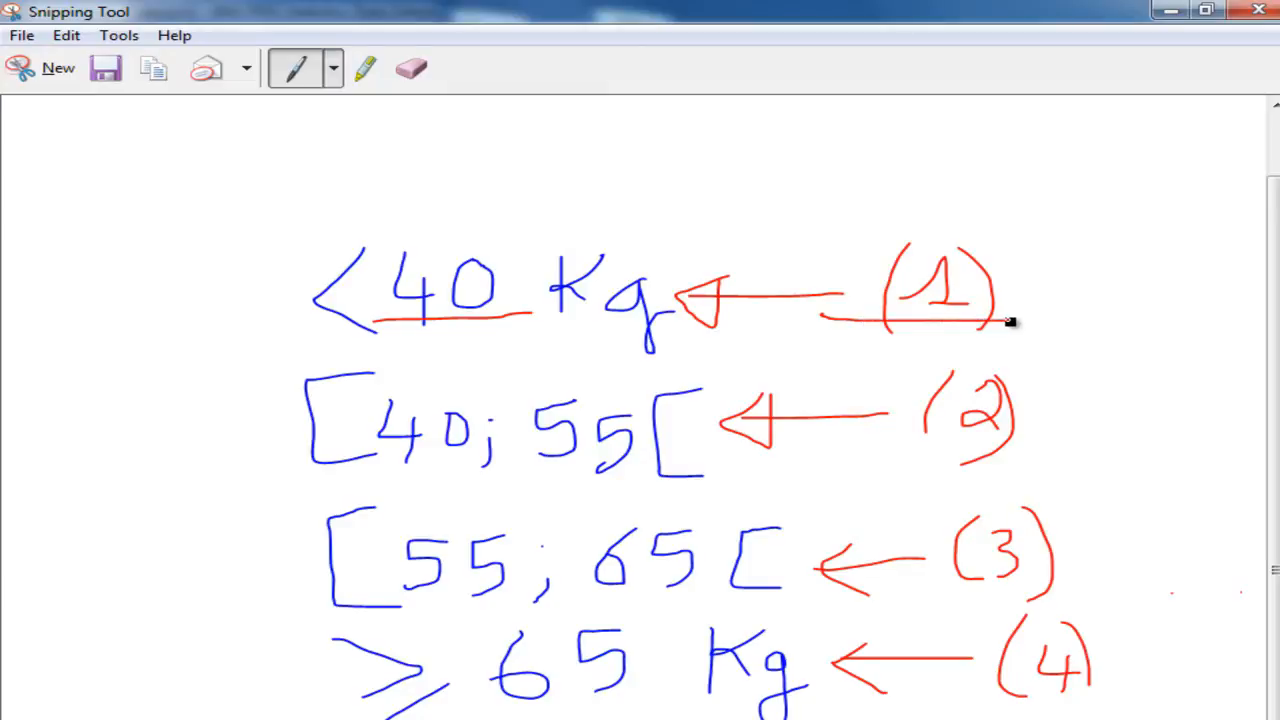
- Switch to SPSS Statistics and add the recode rule LOWEST through 40 with new value 1
left_click(1172, 14)
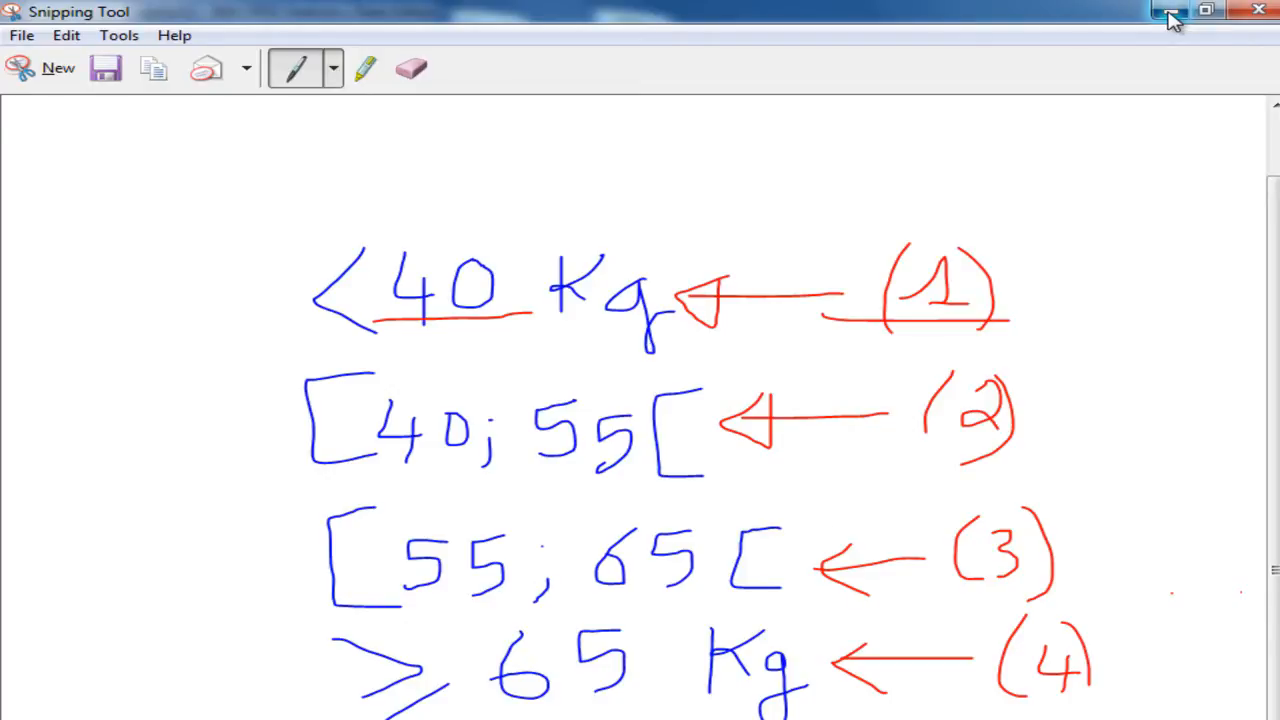
type("1")
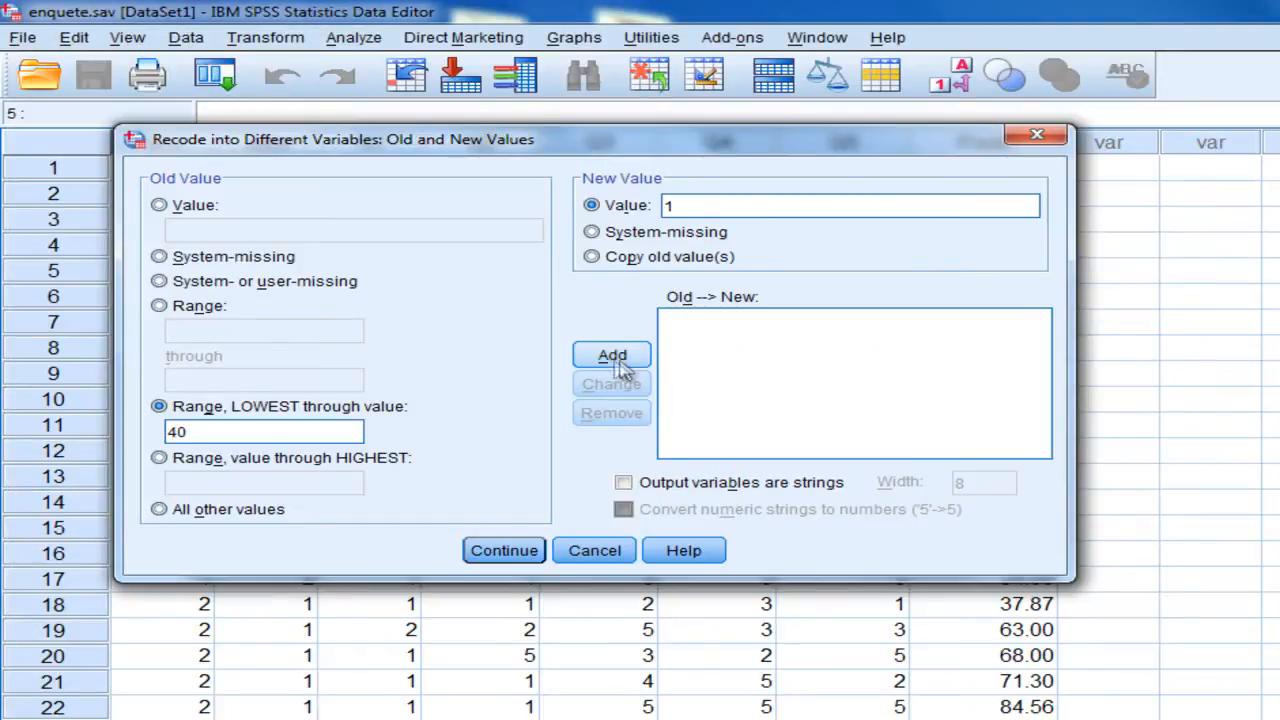
left_click(612, 355)
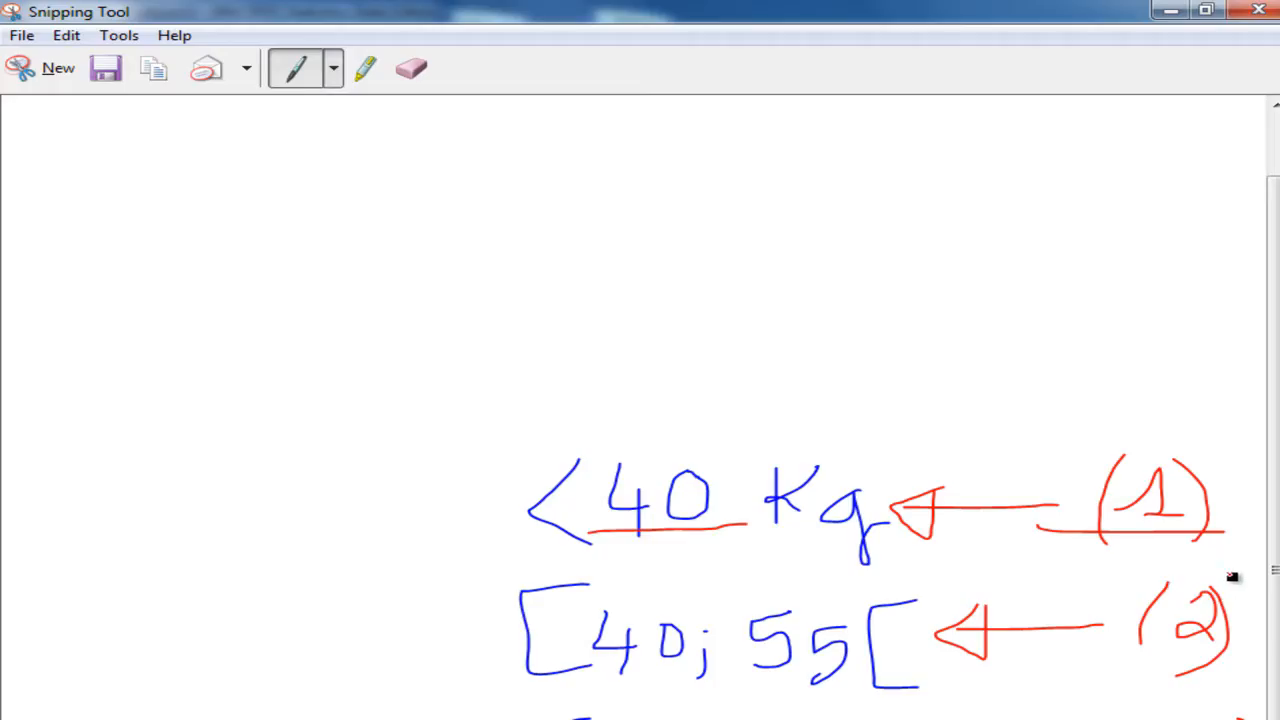
- Check the "[40; 55[" class in the Snipping Tool notes and add the rule Range 40.00001 through 55 with new value 2 in SPSS Statistics
scroll(1234, 571, "down", 3)
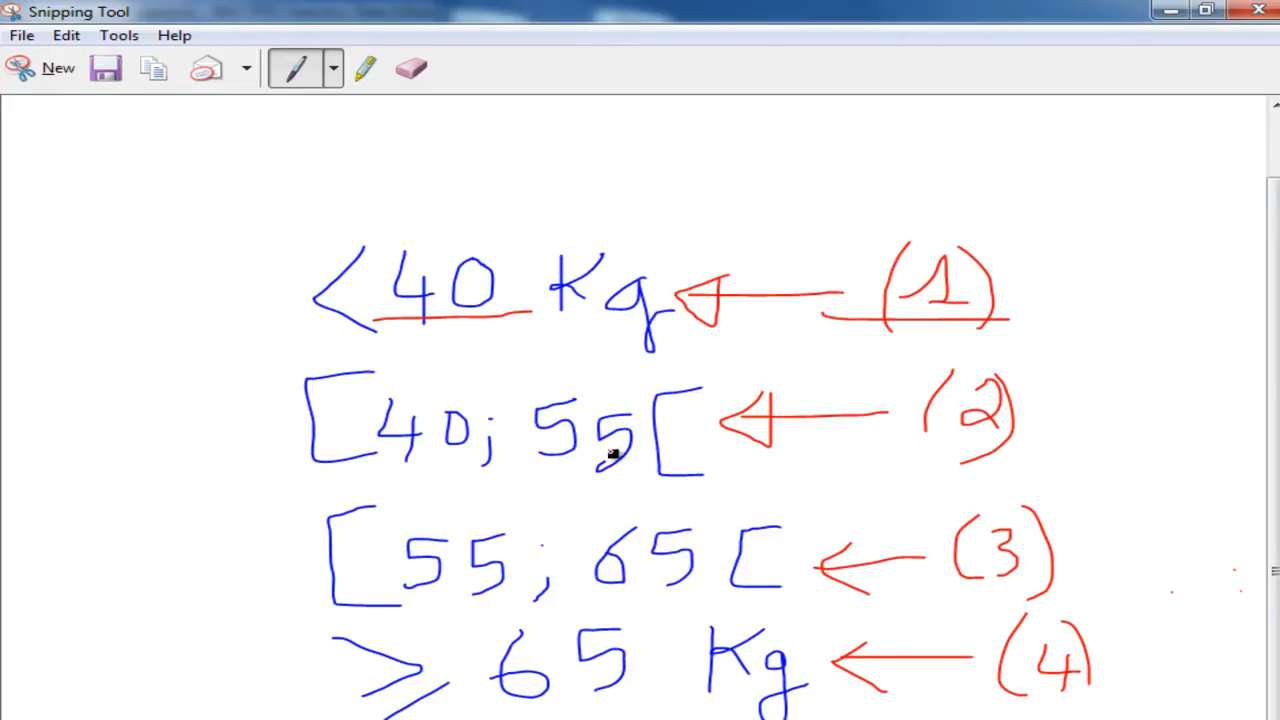
left_click(1170, 10)
left_click(160, 307)
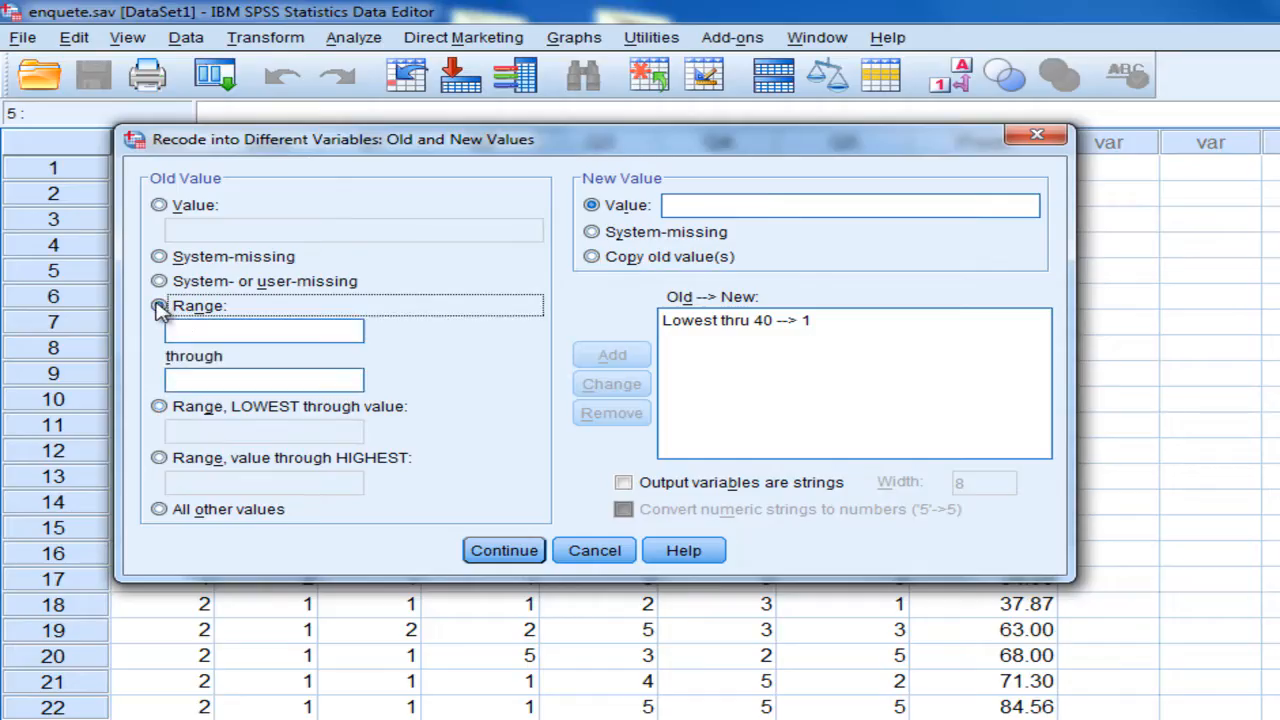
left_click(323, 335)
type("40.00001")
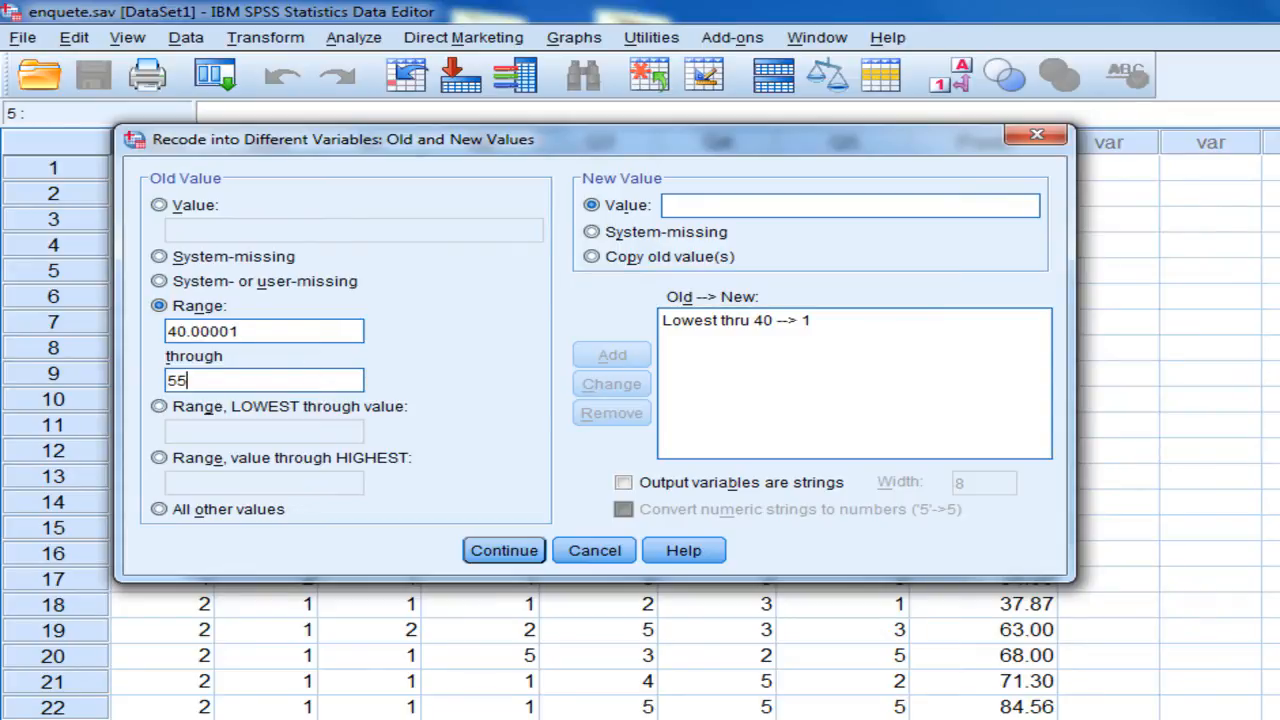
key("alt+Tab")
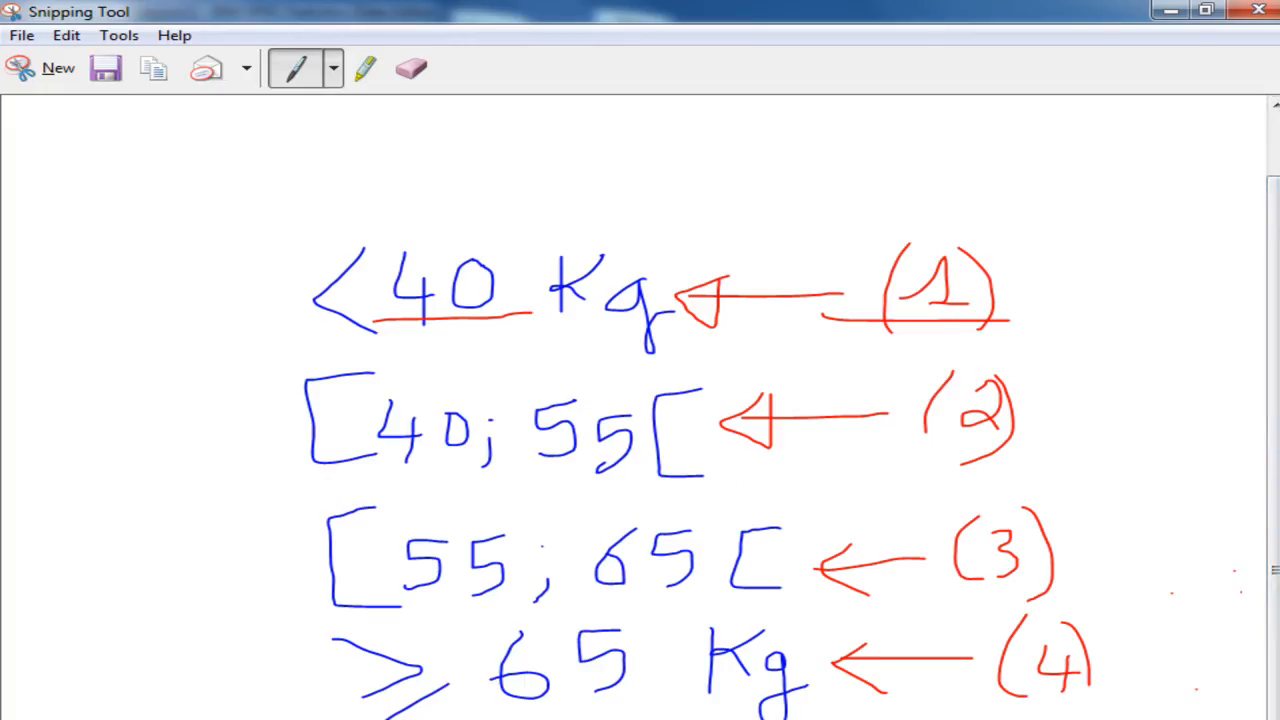
left_click(1165, 14)
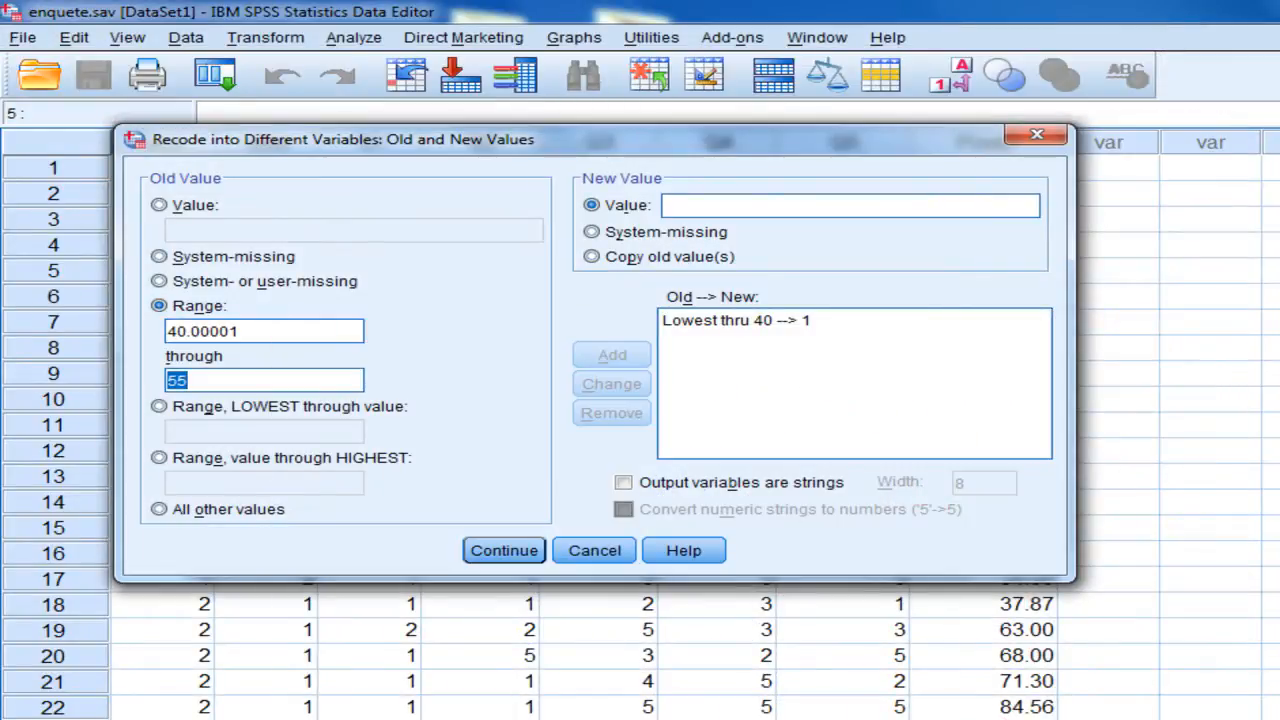
left_click(346, 380)
key("Tab")
type("2")
key("alt+a")
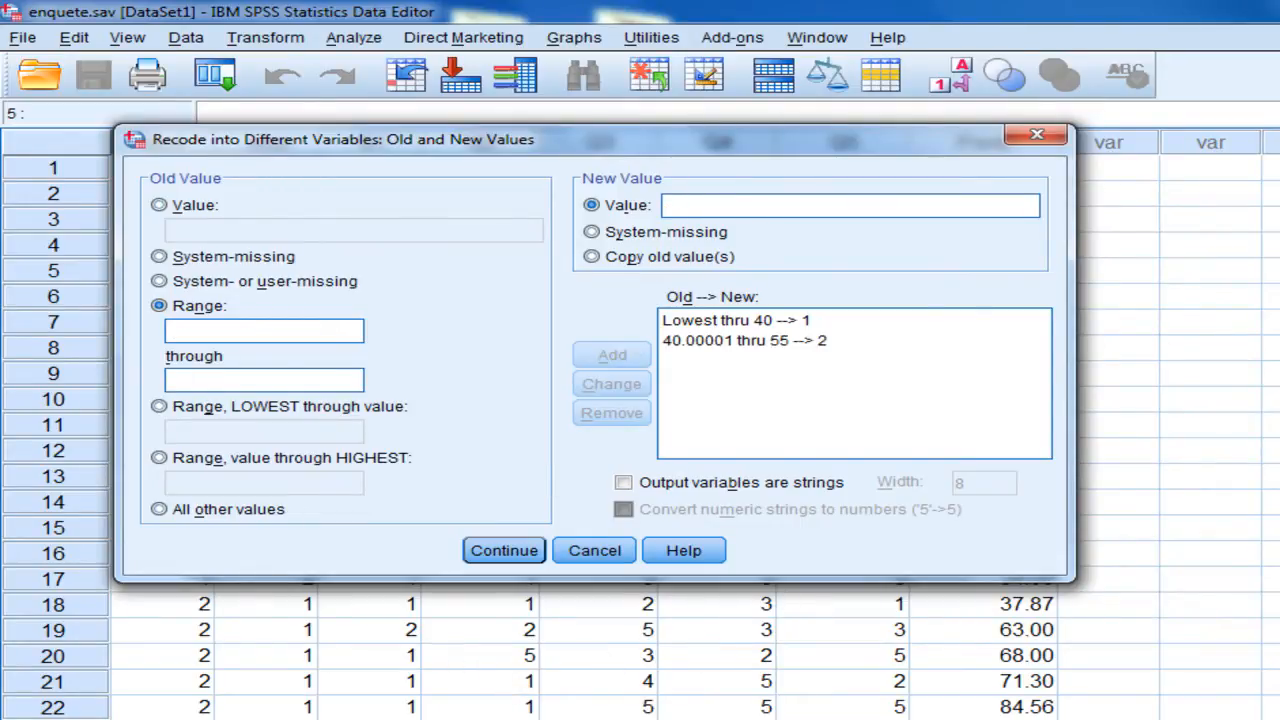
- Check the "[55; 65[" class in the Snipping Tool notes and add the rule 55.00001 through 65 with new value 3 in SPSS Statistics
key("alt+Tab")
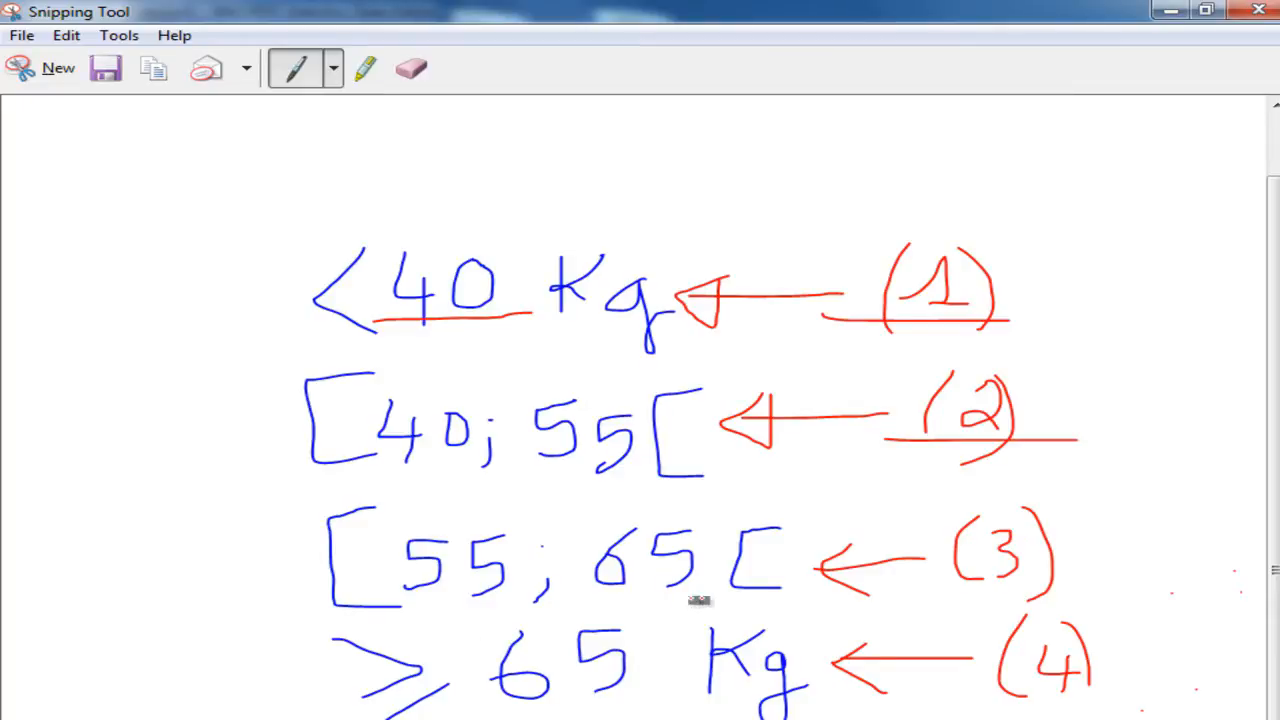
left_click(1206, 9)
key("alt+Tab")
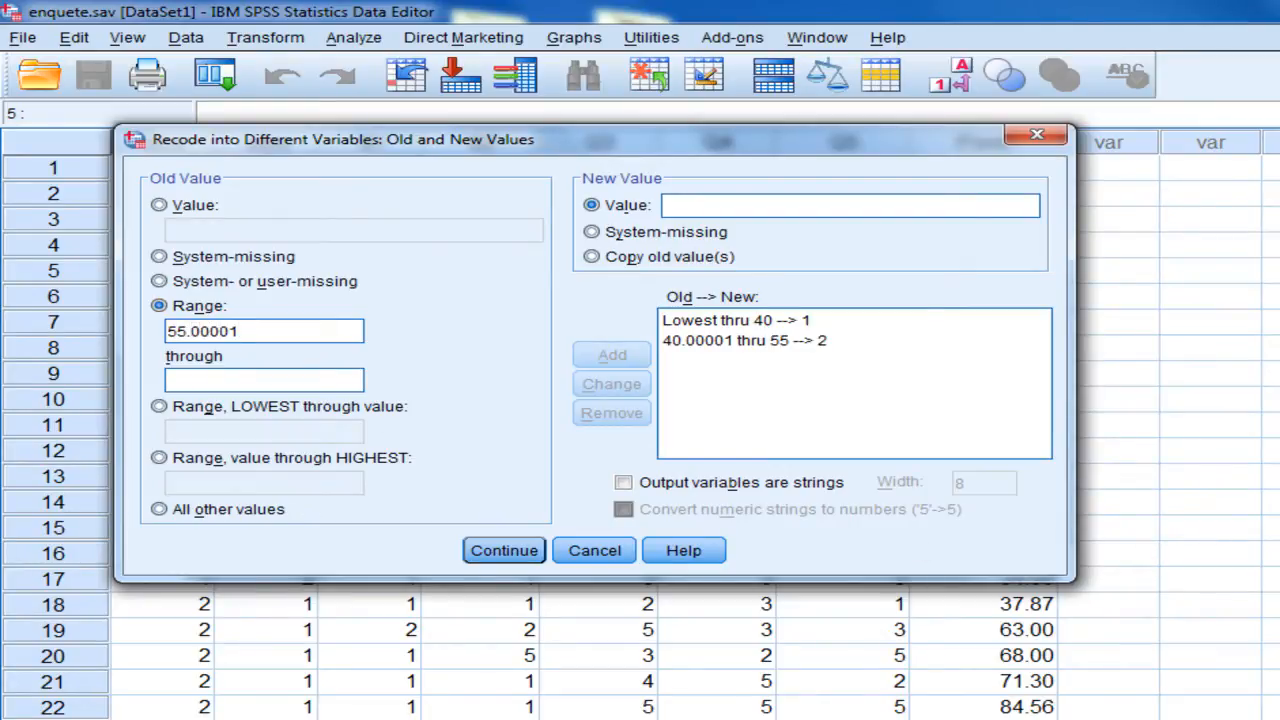
left_click(794, 205)
type("3")
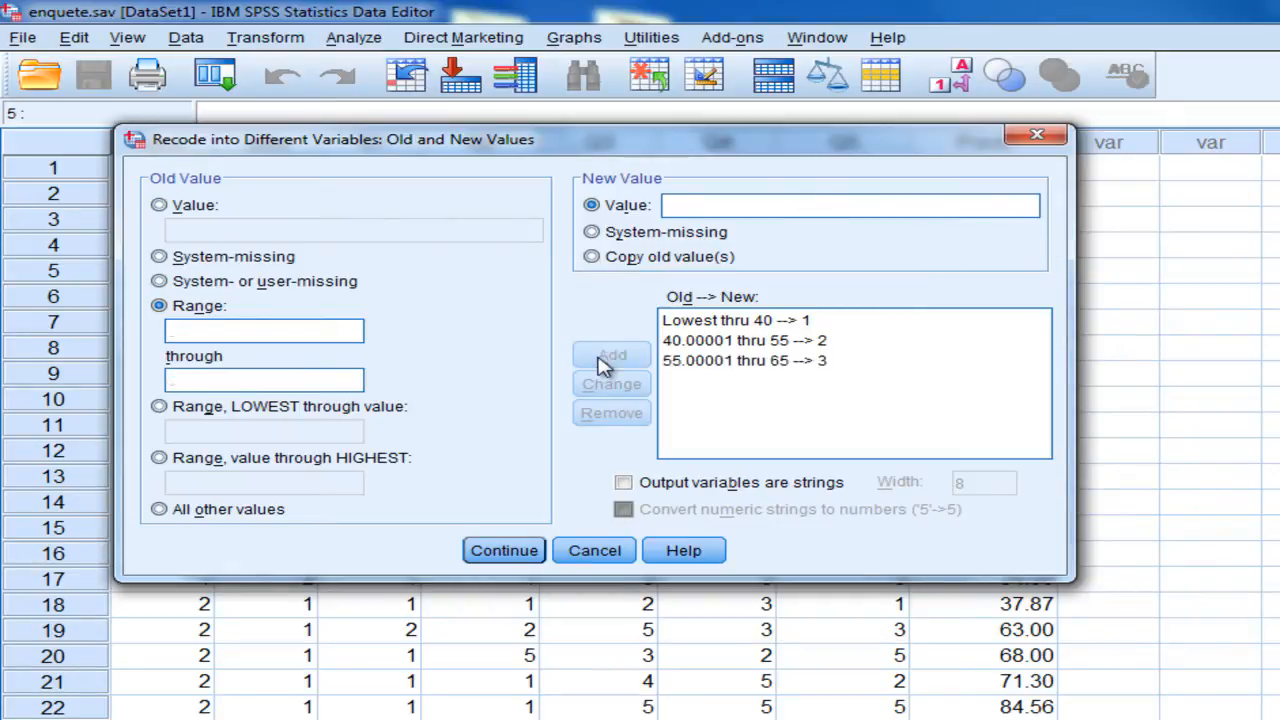
left_click(605, 360)
- Underline the "≥ 65 Kg" class in red in the Snipping Tool notes and return to SPSS Statistics
key("alt+Tab")
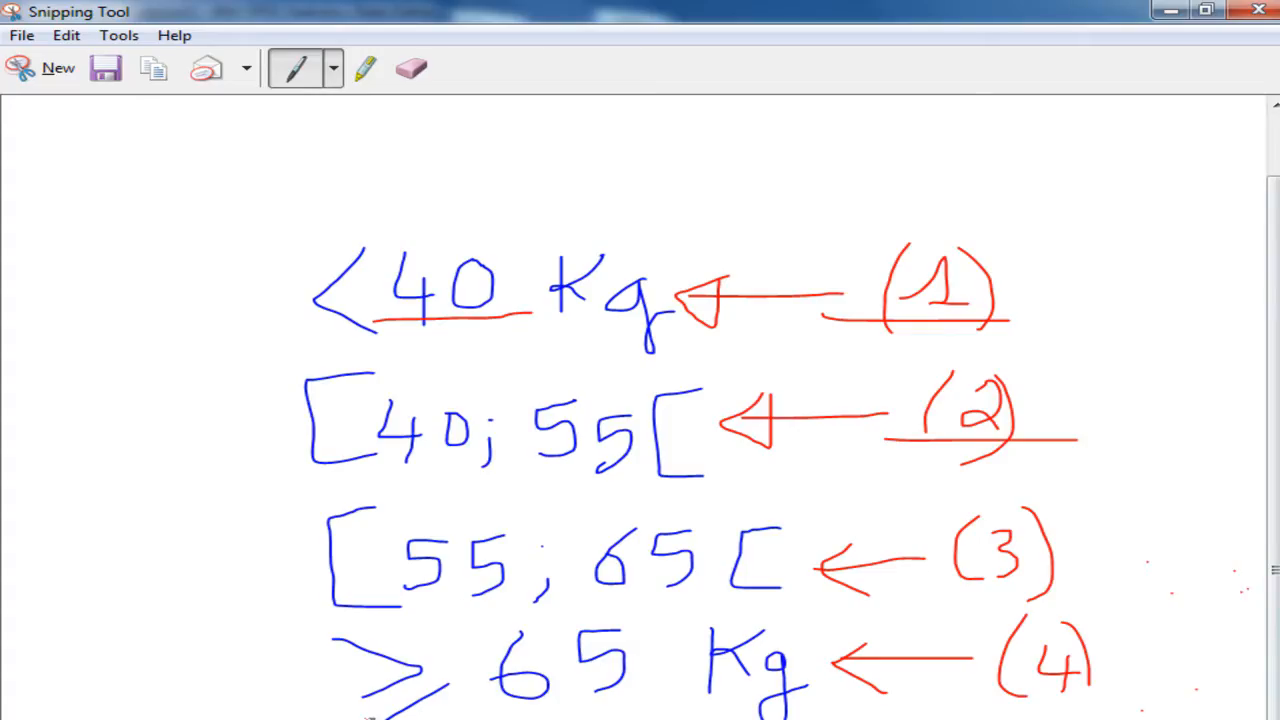
left_click_drag(288, 718, 860, 718)
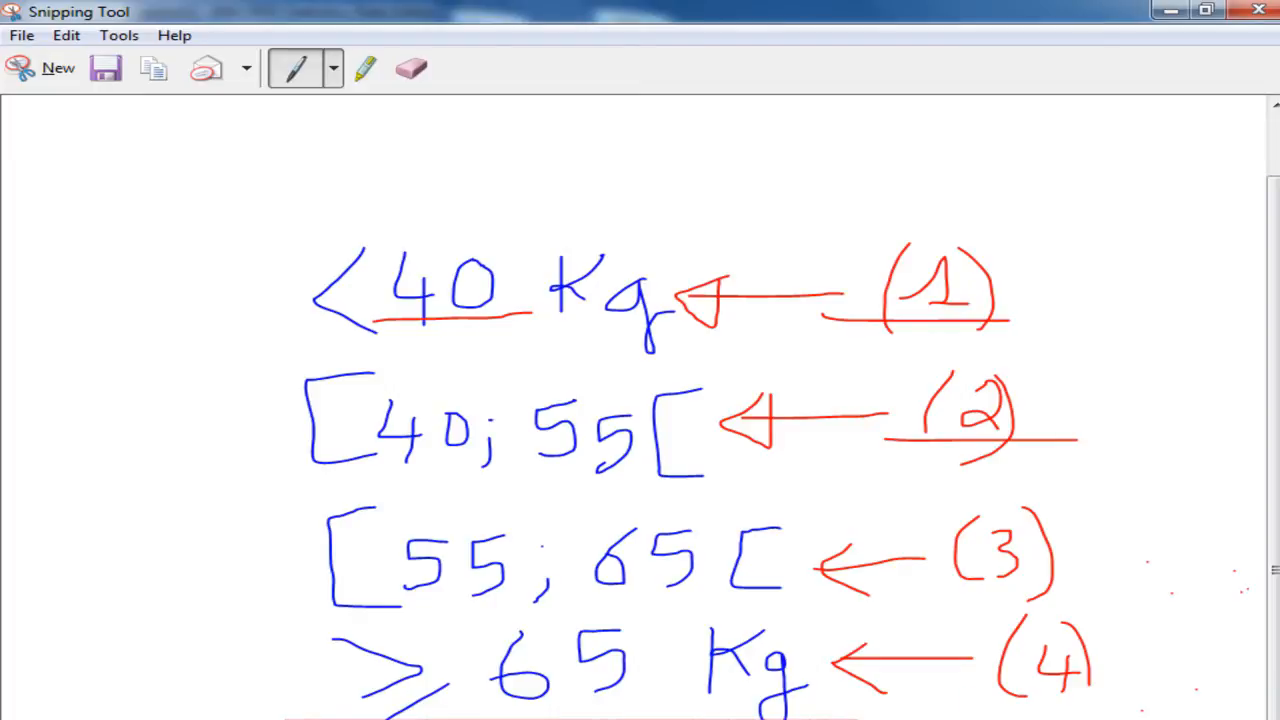
left_click(1170, 10)
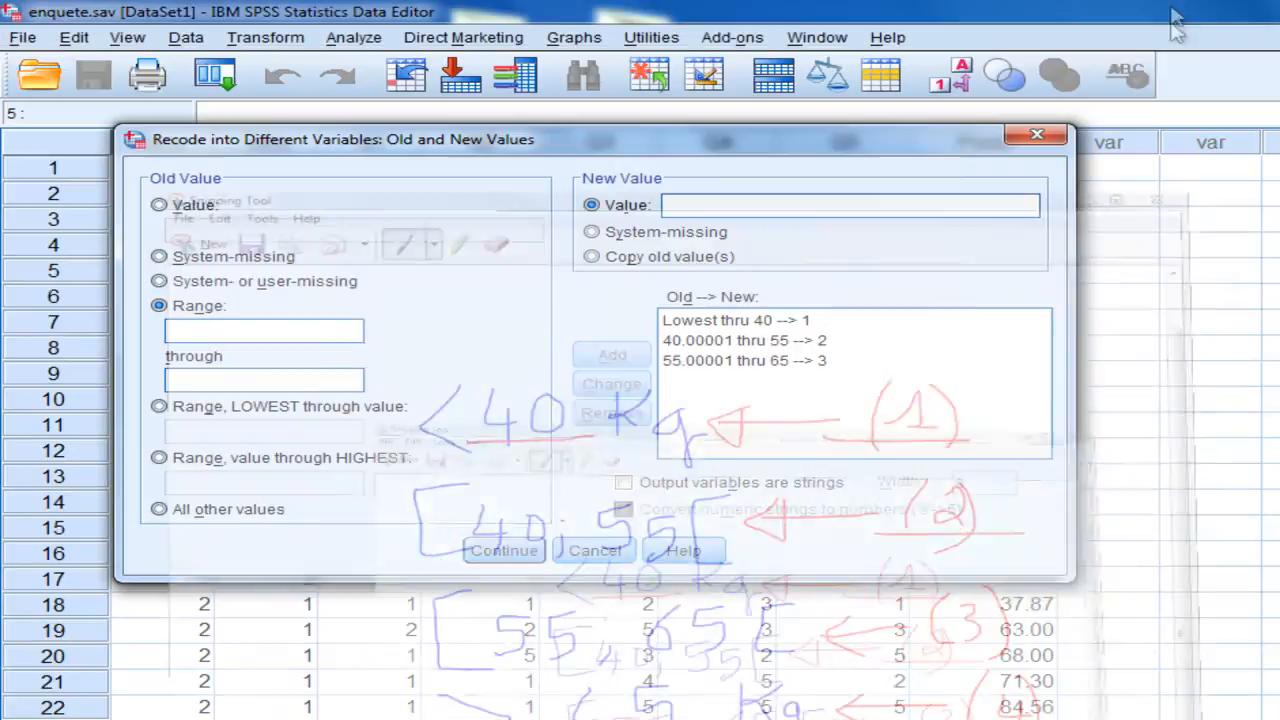
- Add the recode rule 65.00001 through HIGHEST with new value 4, rechecking the class in the Snipping Tool notes
left_click(161, 459)
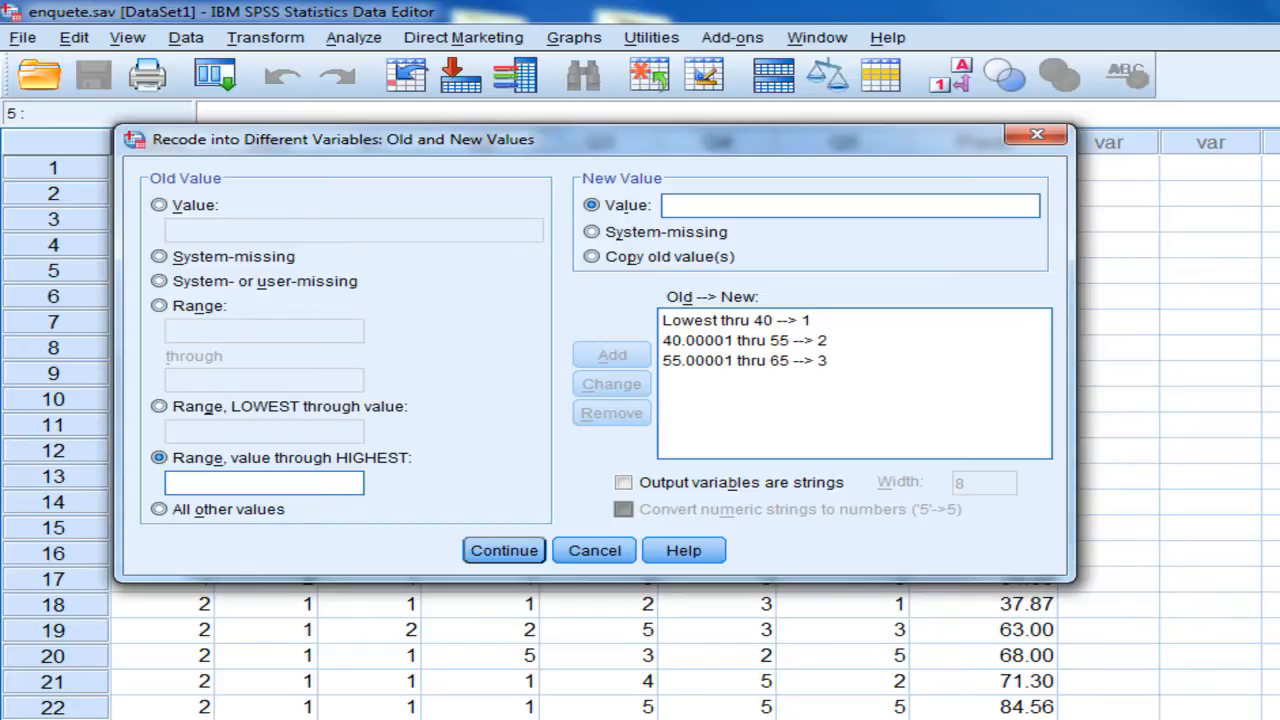
type("65.00001")
left_click(740, 717)
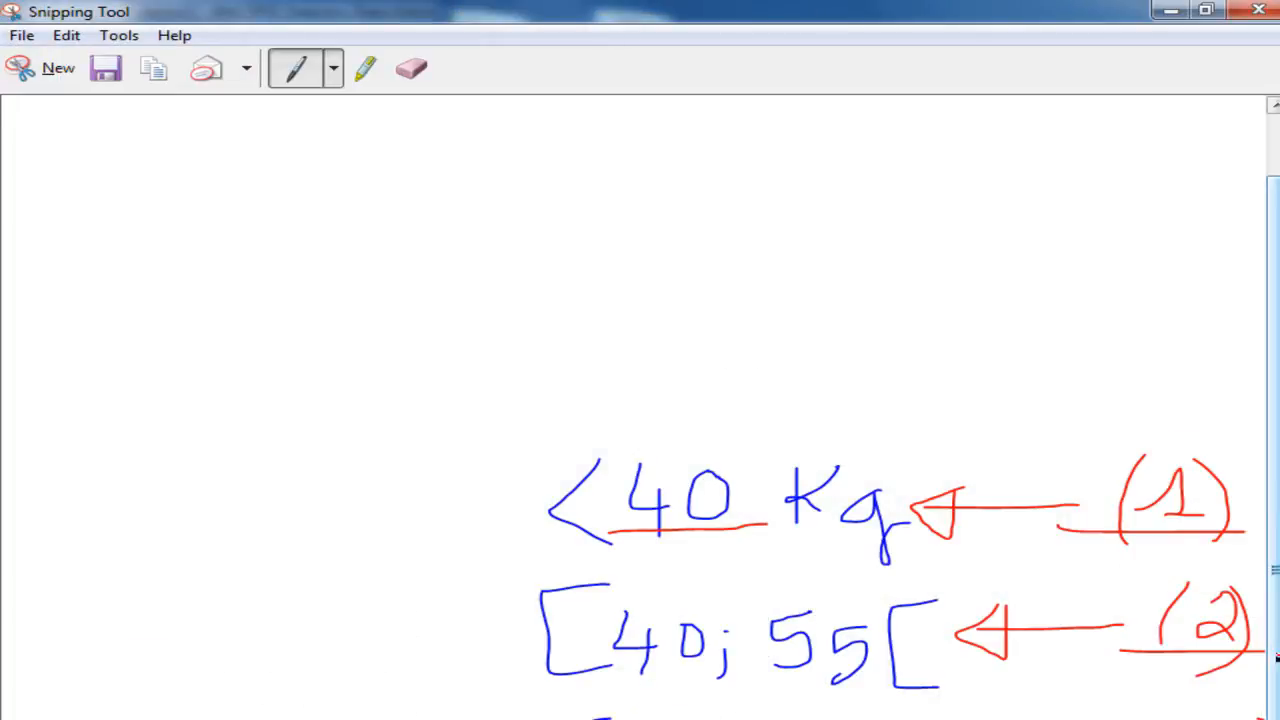
left_click(1165, 15)
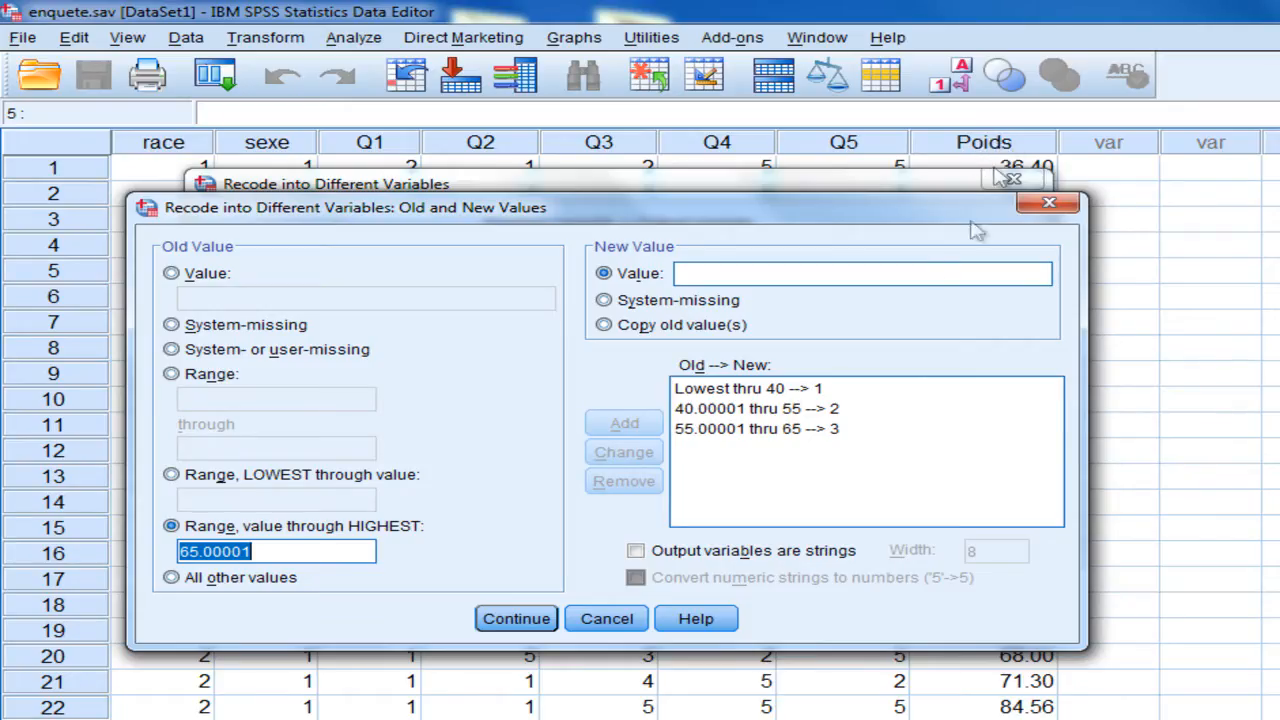
left_click(758, 272)
type("4")
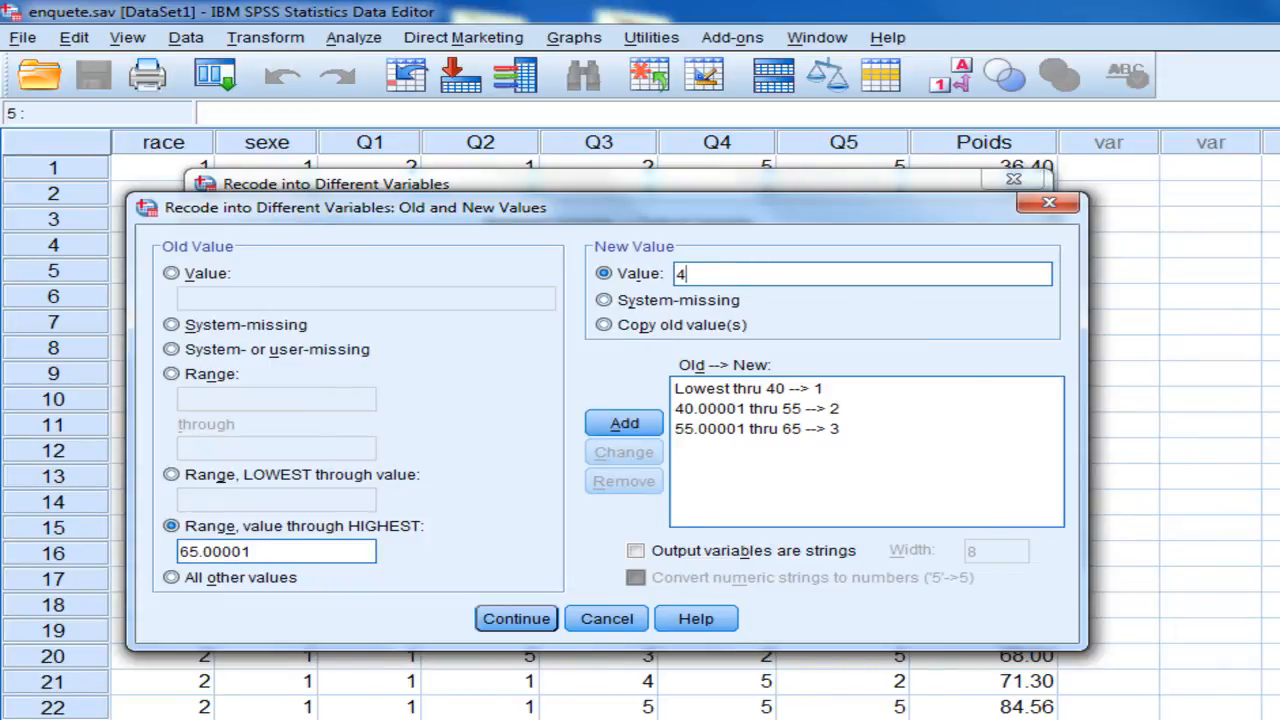
key("Return")
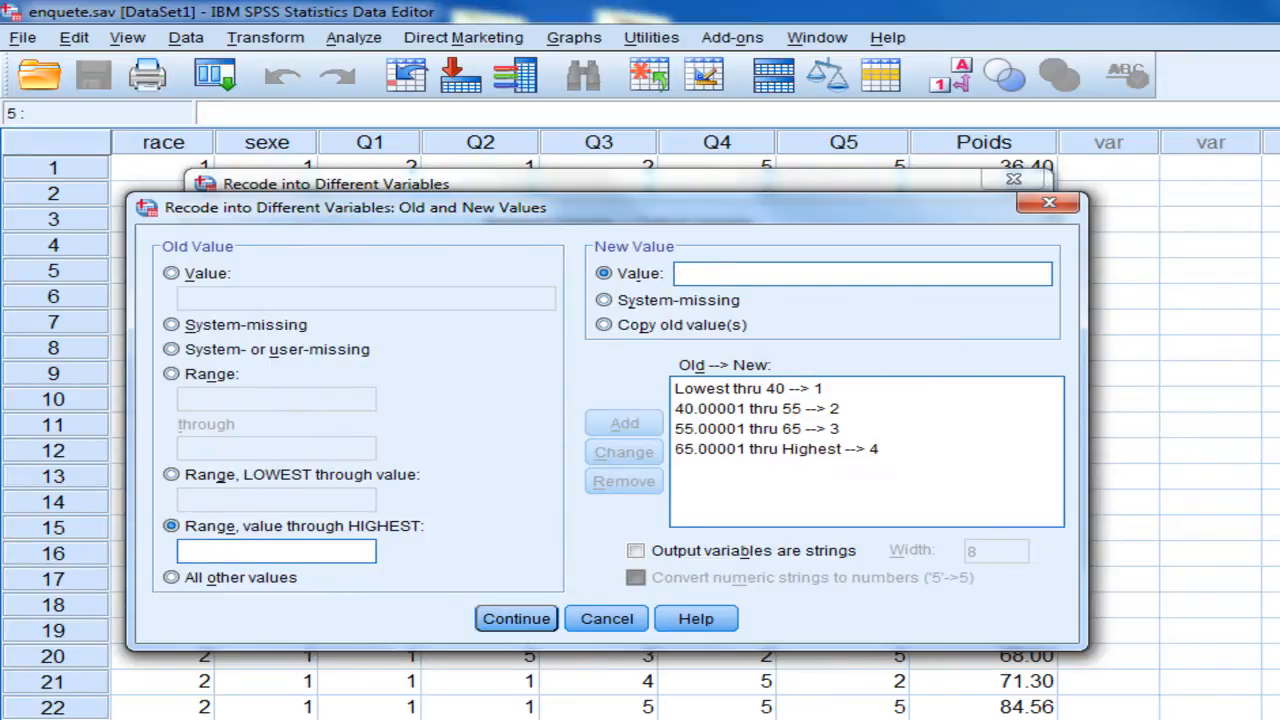
- Accept the four recode rules, assign Poids_recod as the output variable for Poids, and run the recode
left_click(516, 619)
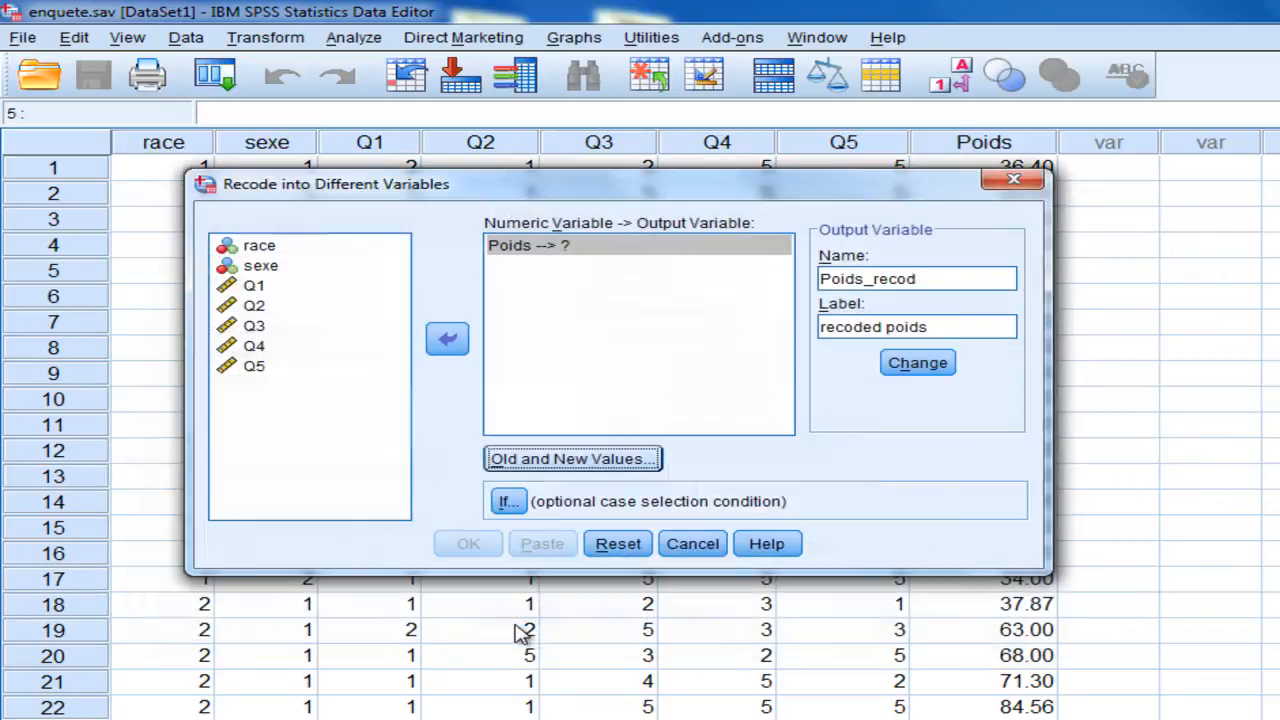
left_click(918, 363)
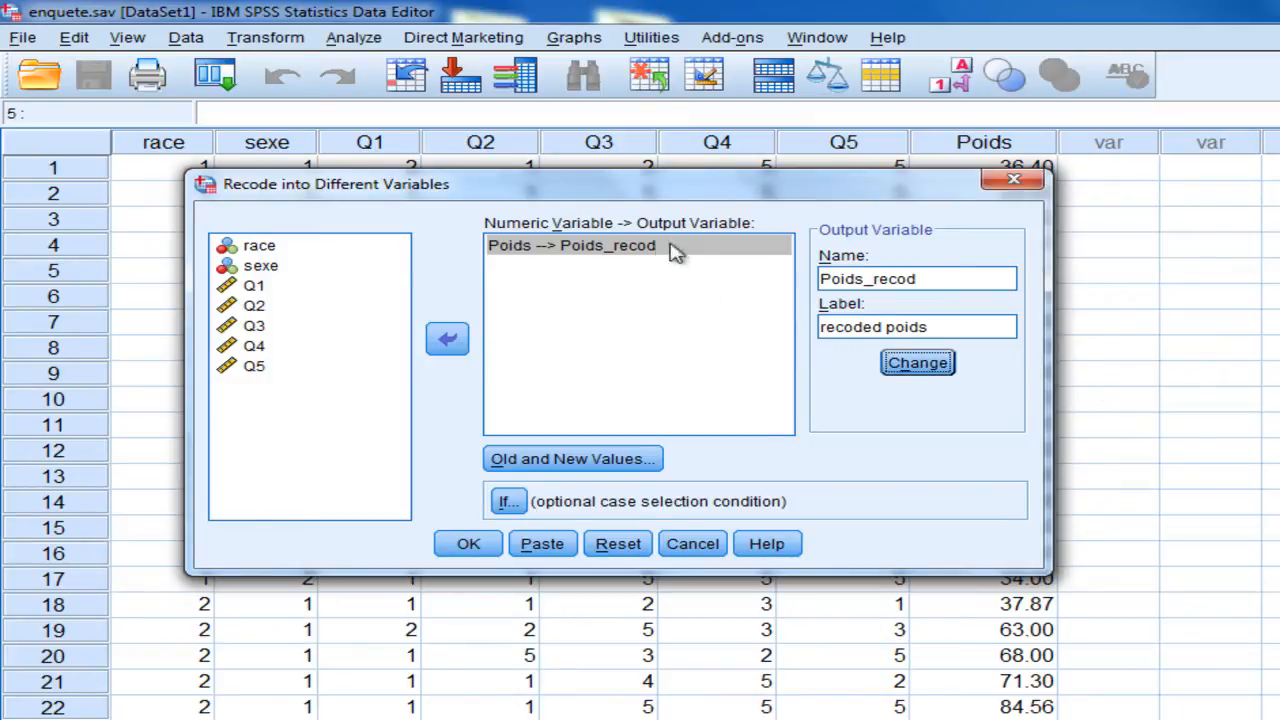
left_click(477, 550)
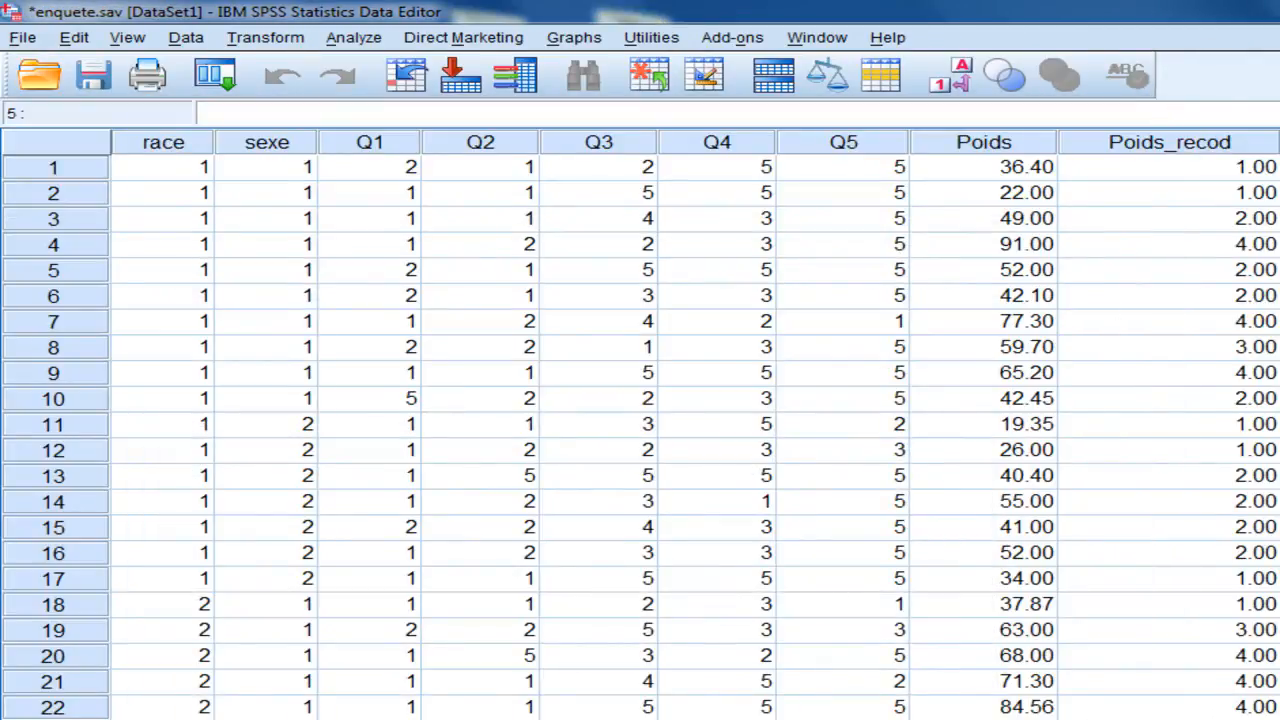
- Circle codes (1) and (2) in green in the Snipping Tool notes and return to SPSS Statistics
scroll(695, 424, "right", 1)
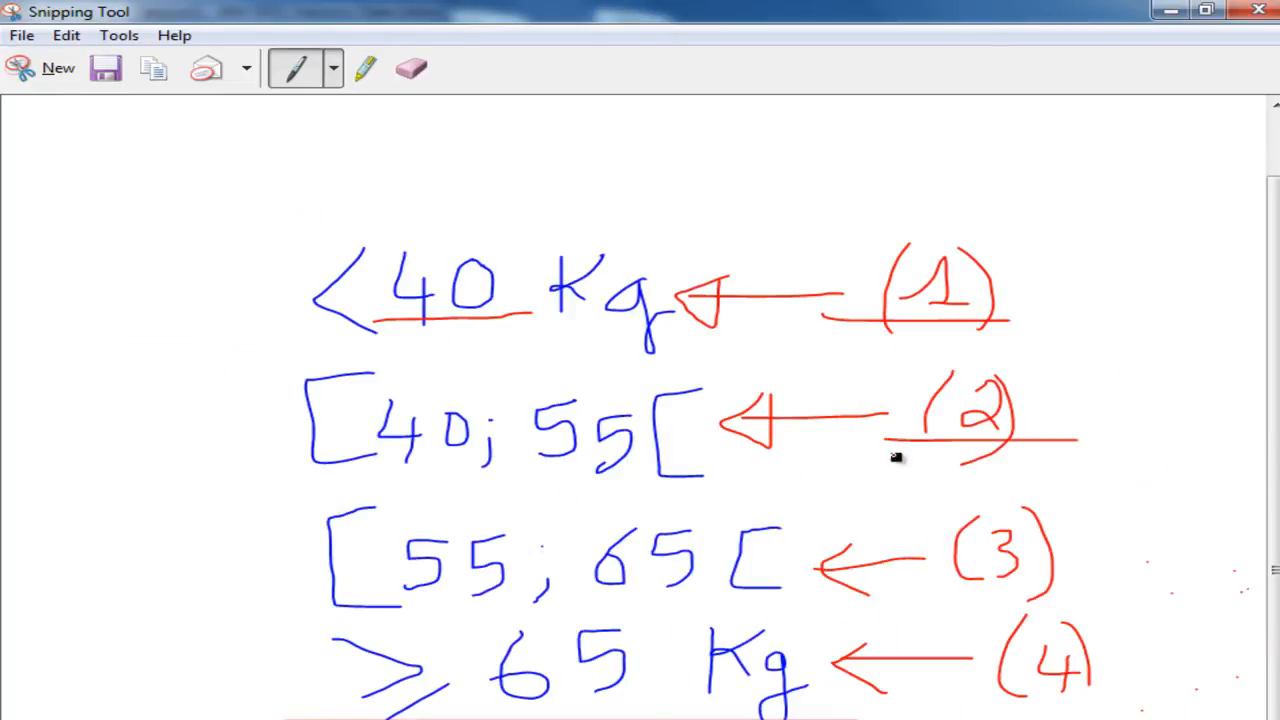
mouse_move(938, 230)
left_mouse_down()
mouse_move(884, 258)
mouse_move(980, 316)
mouse_move(910, 236)
left_mouse_up()
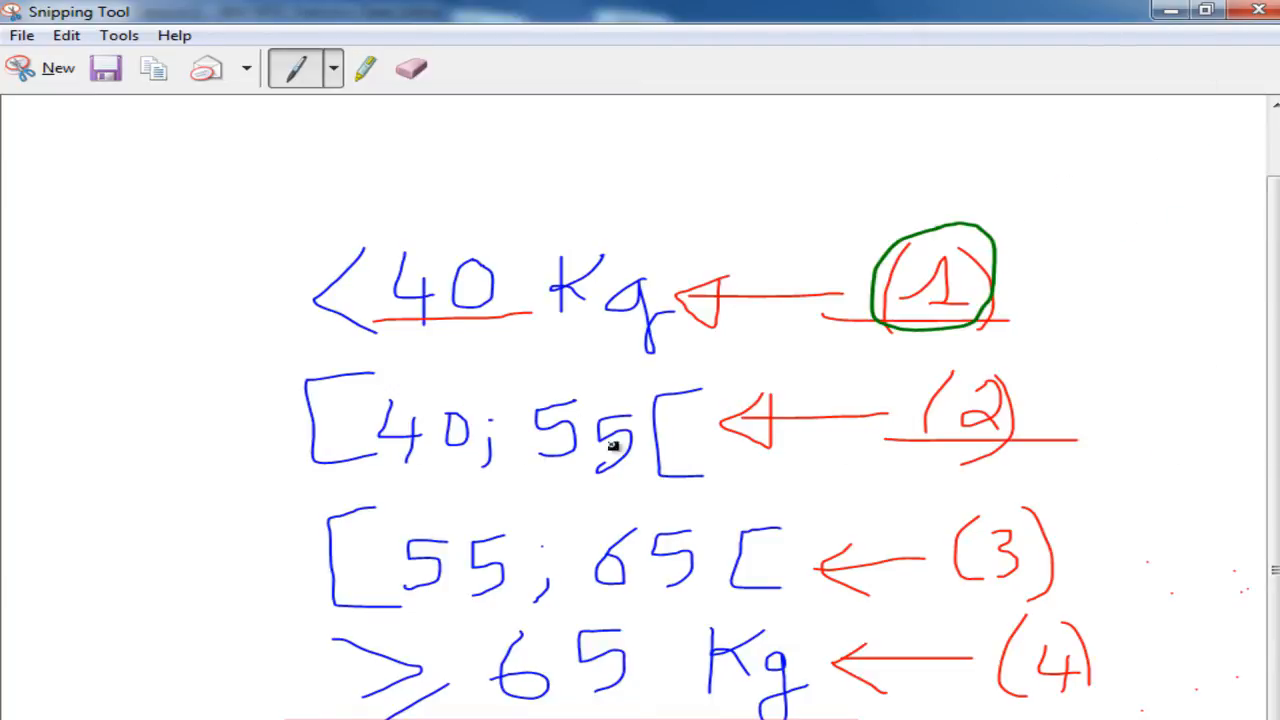
mouse_move(978, 353)
left_mouse_down()
mouse_move(914, 408)
mouse_move(1048, 432)
mouse_move(968, 348)
left_mouse_up()
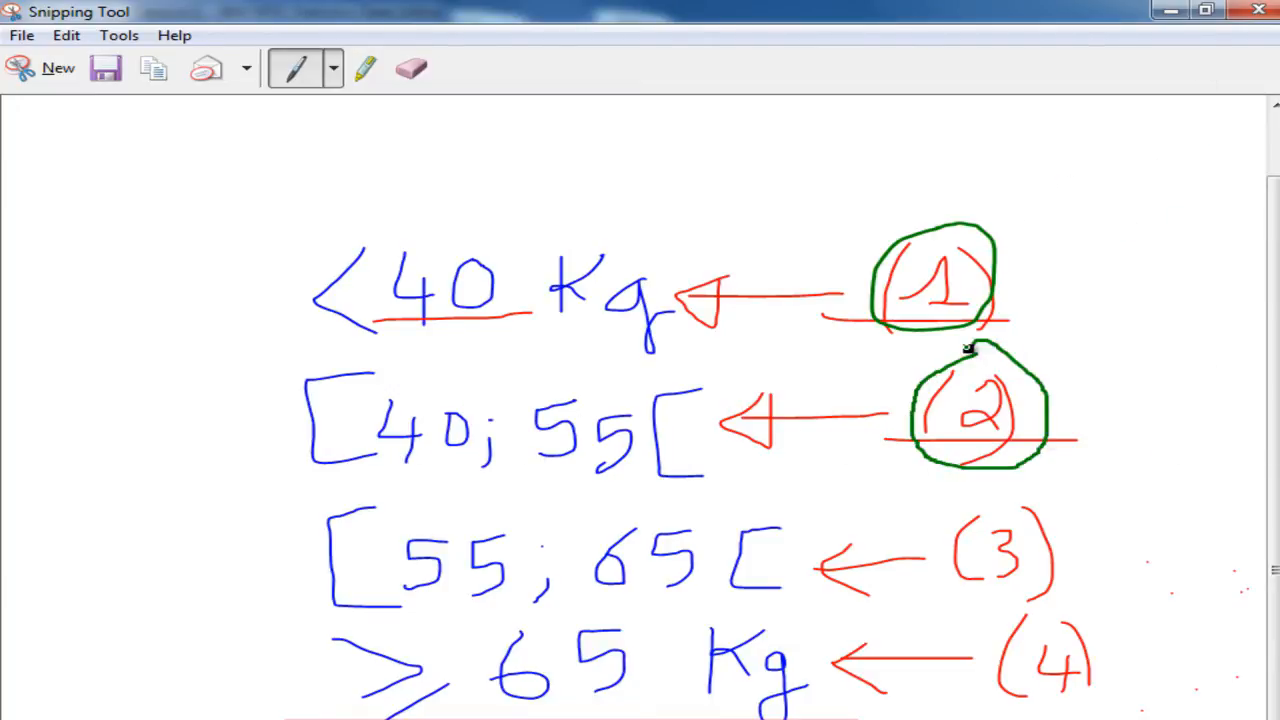
left_click(1172, 10)
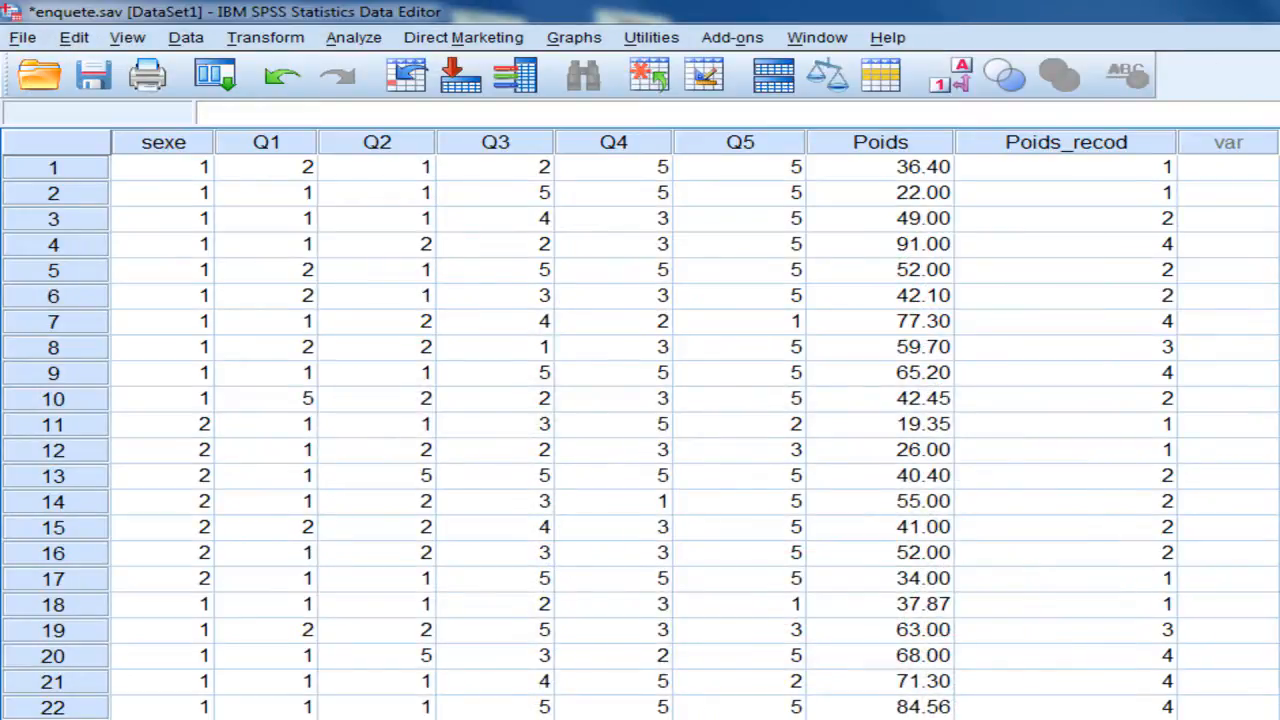
- Compare the Poids and Poids_recod values case by case for rows 1 to 4, and review the remaining rows down to the last case
left_click(914, 166)
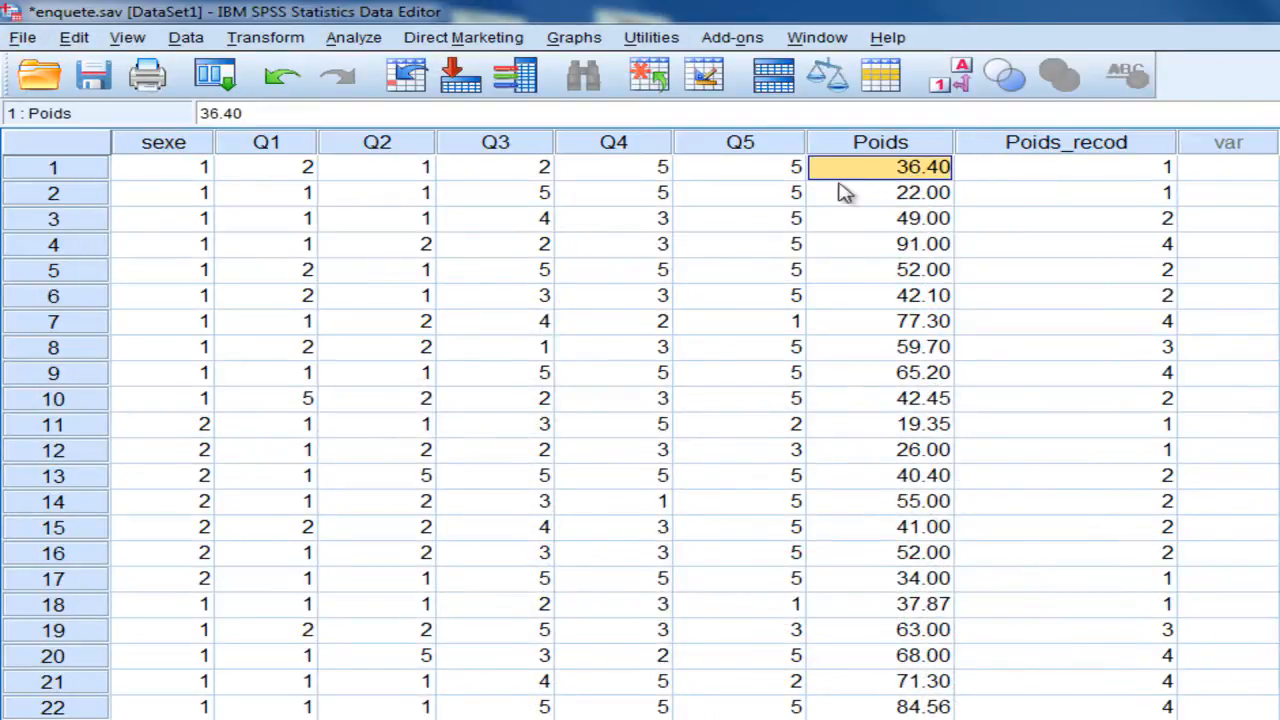
left_click(1160, 170)
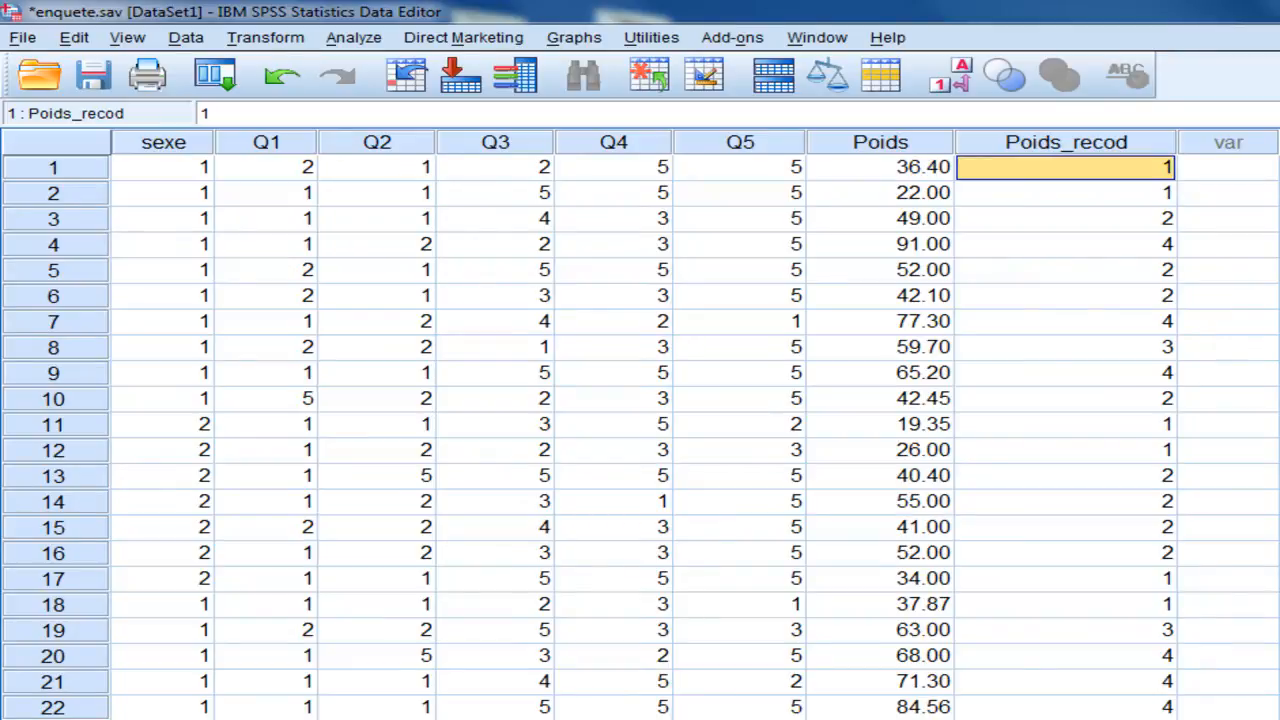
left_click(925, 200)
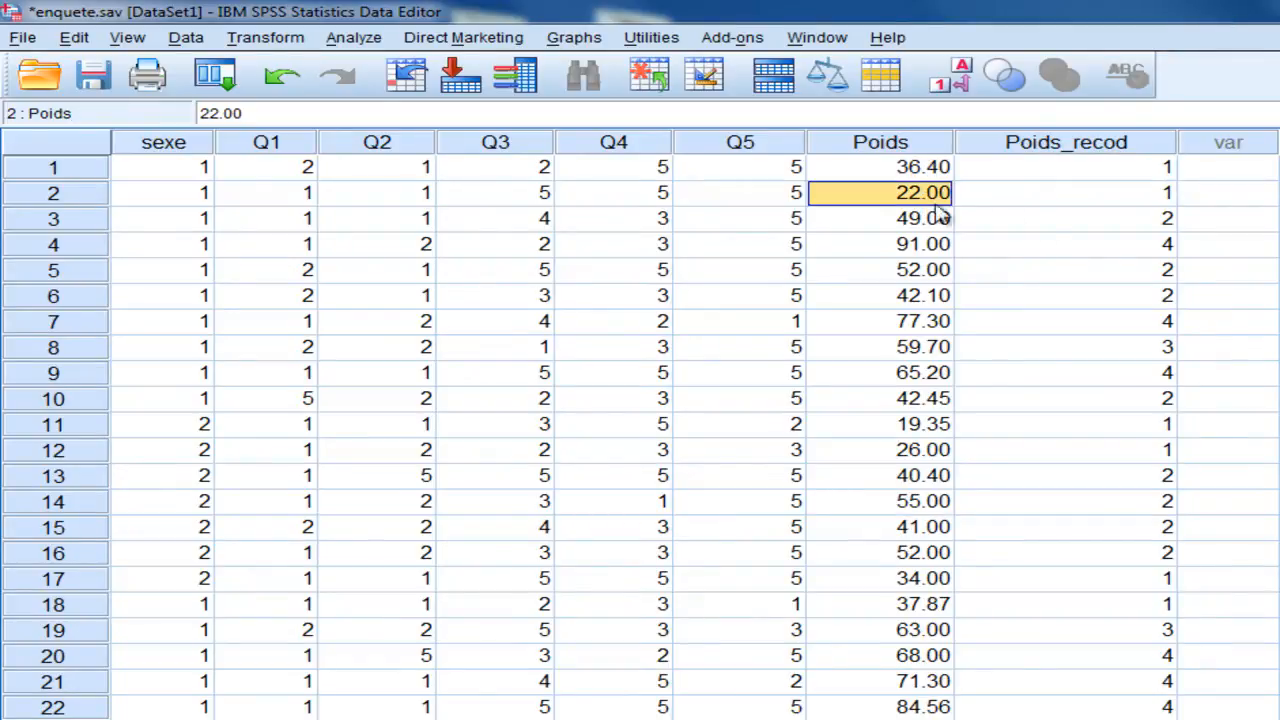
left_click(1160, 200)
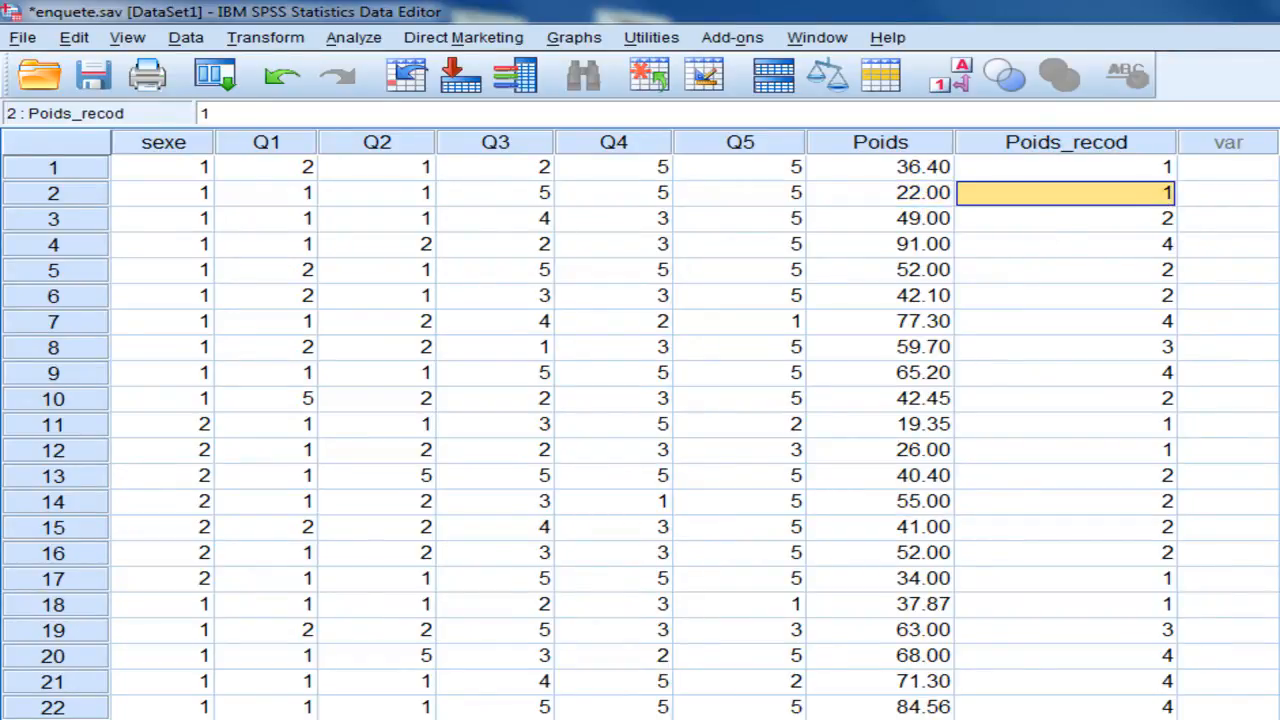
left_click(898, 225)
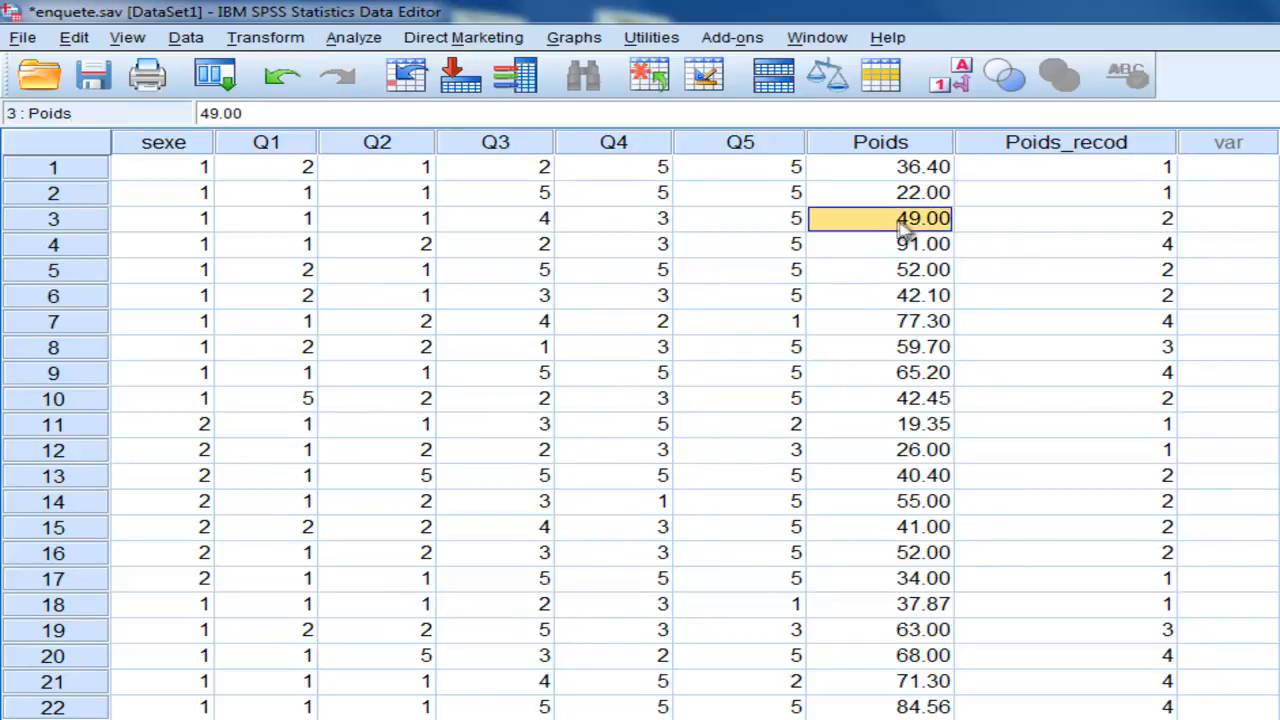
left_click(1150, 224)
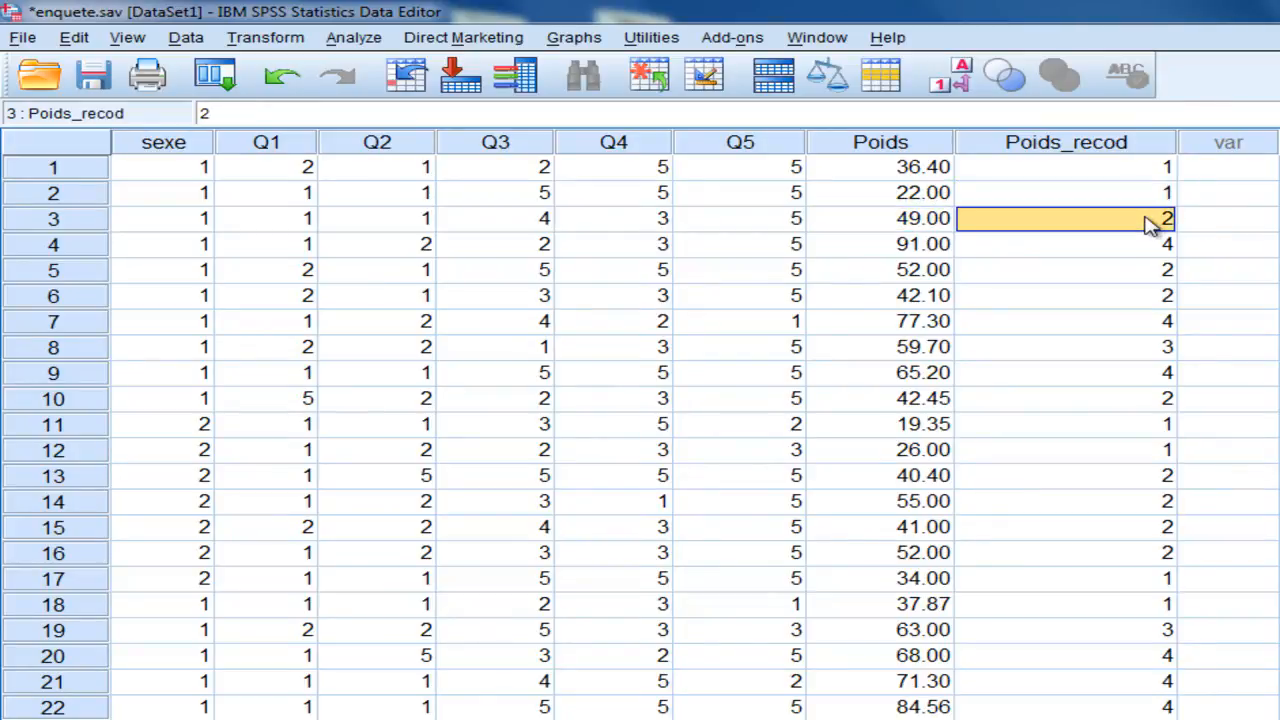
left_click(940, 258)
left_click(1130, 257)
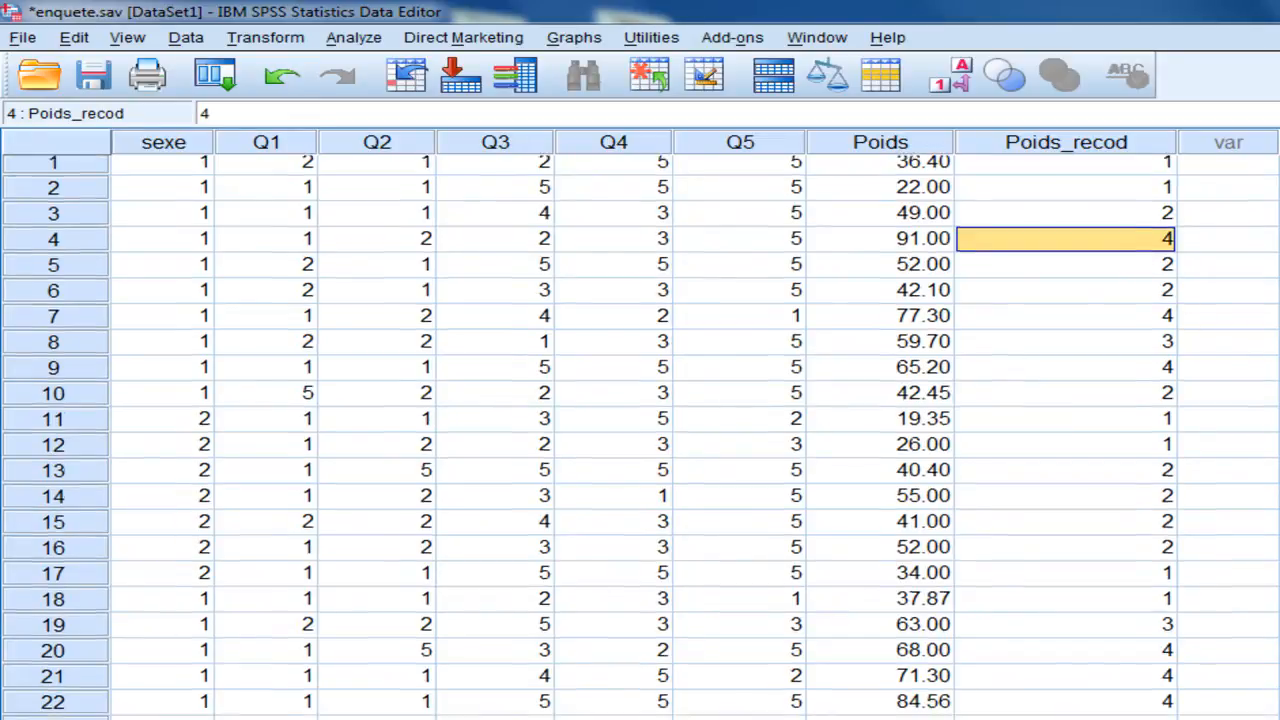
scroll(640, 420, "down", 20)
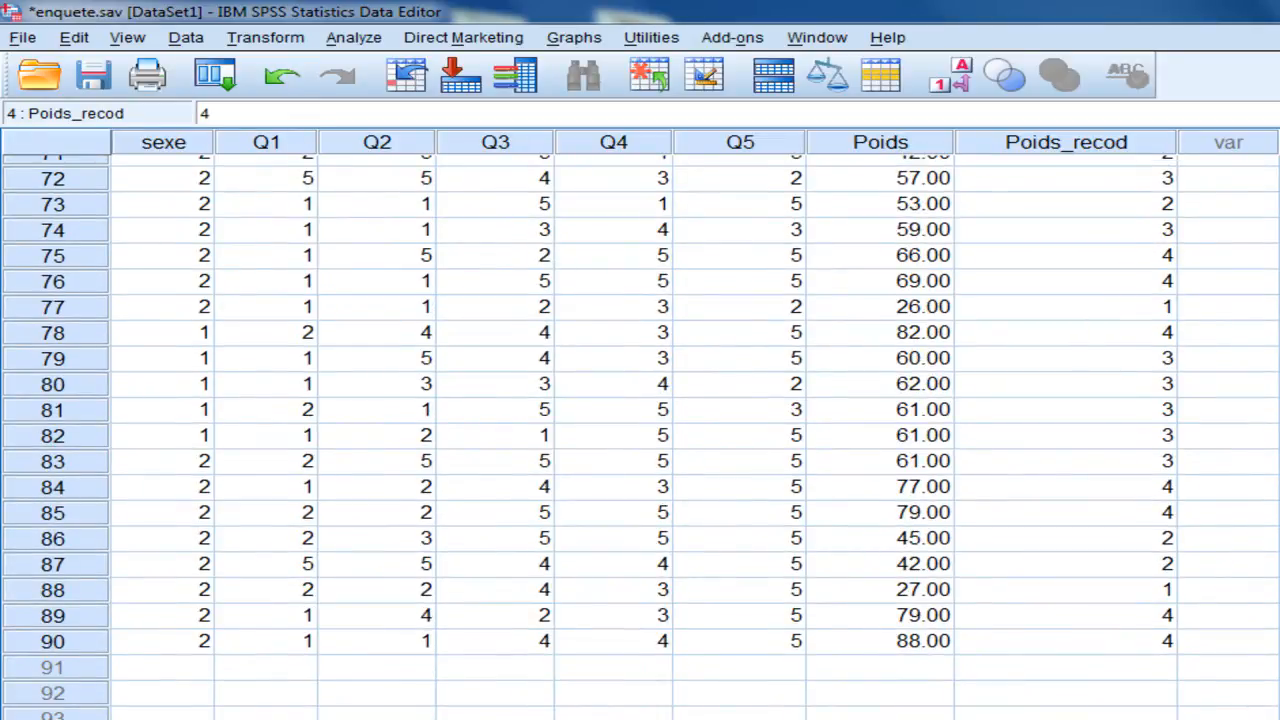
- Open the value labels of Poids_recod in the variable definitions and add the label "<40 Kg" for value 1
scroll(640, 420, "up", 20)
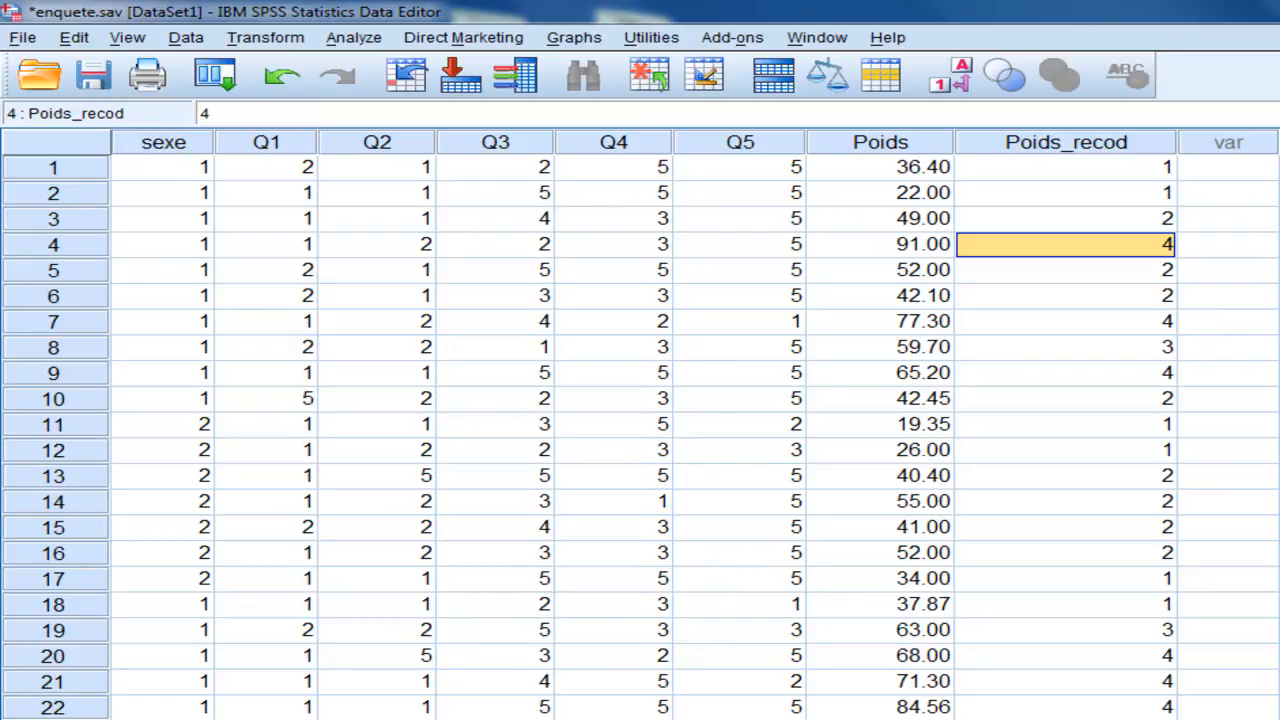
key("ctrl+t")
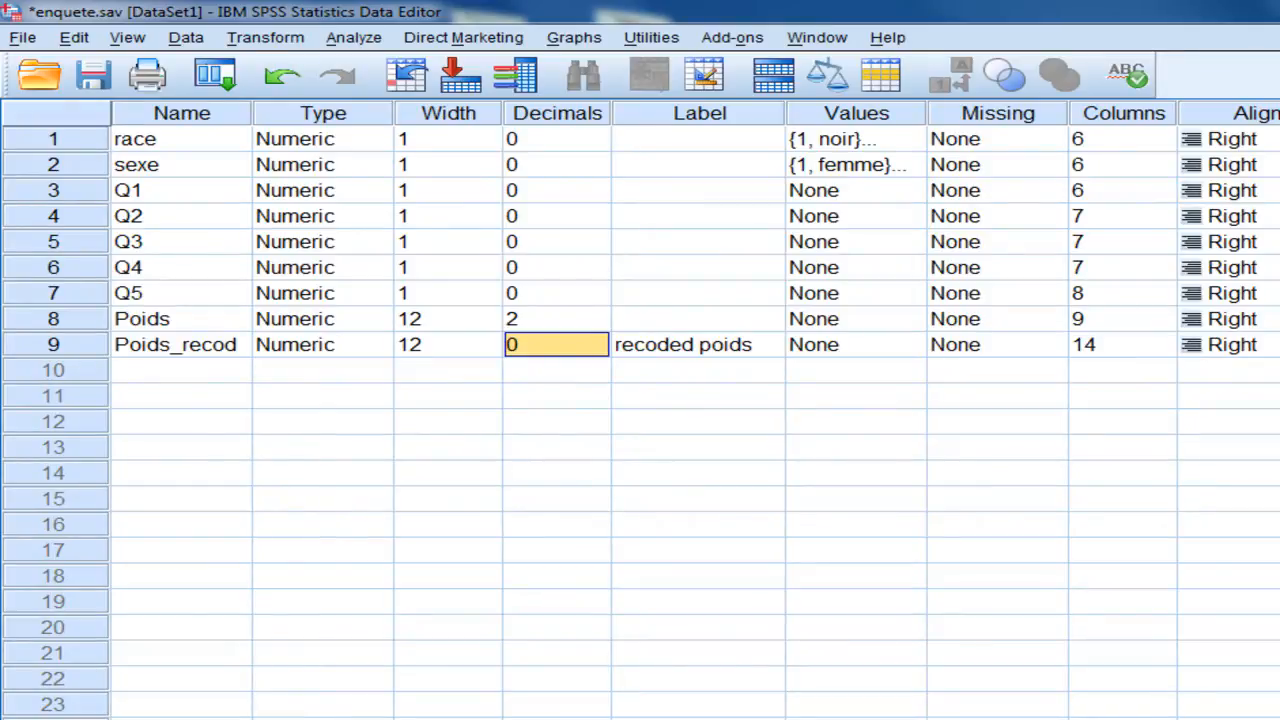
left_click(920, 350)
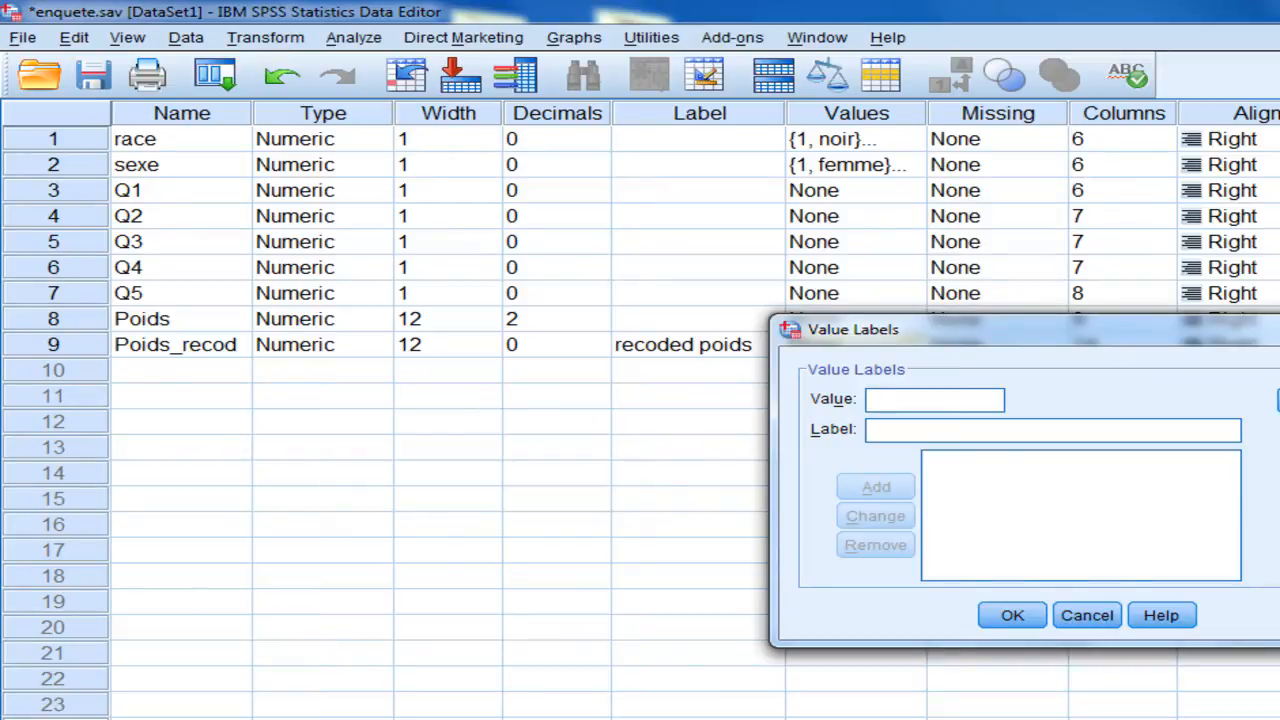
type("1")
key("Tab")
type("<")
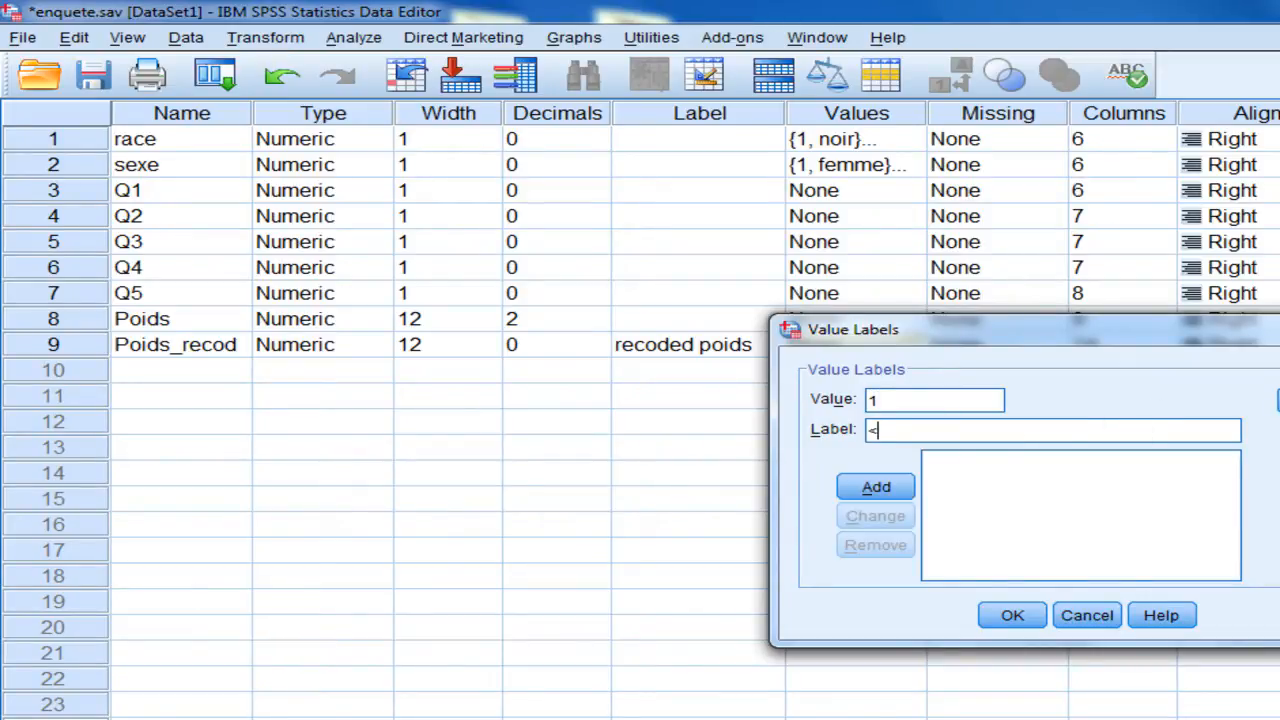
type("40 Kg")
left_click(876, 487)
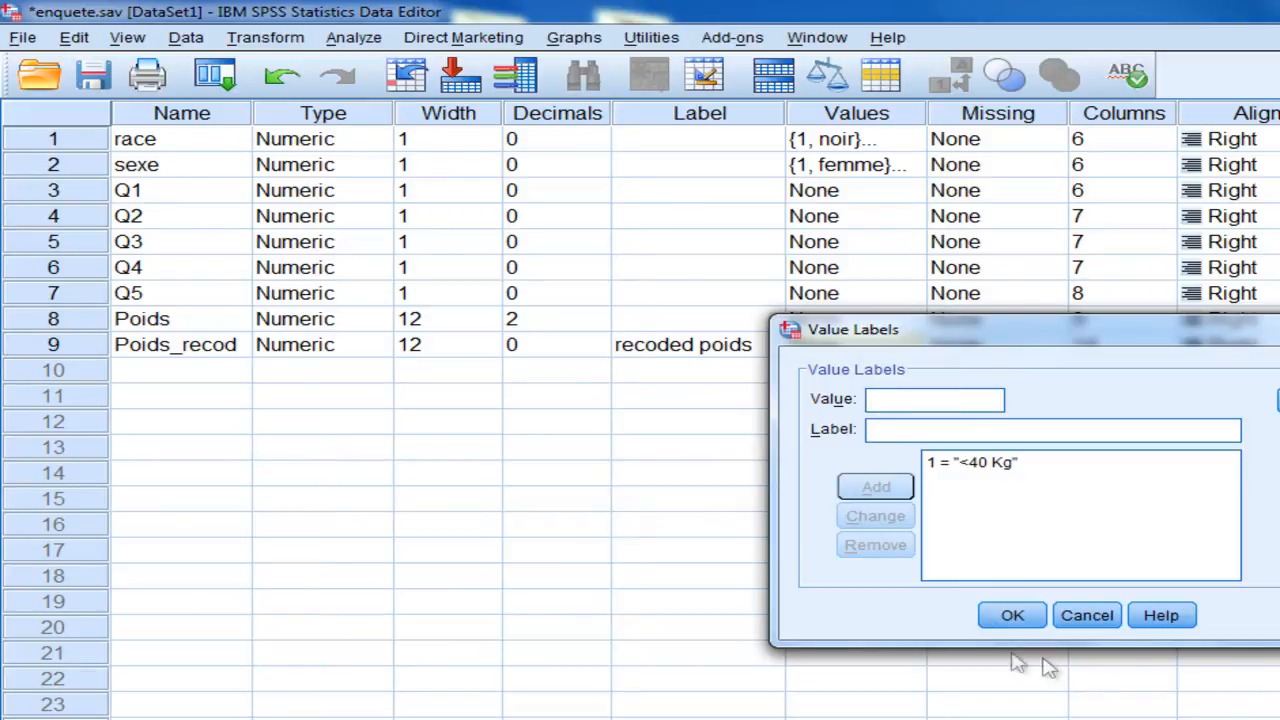
- Add the label "entre 40 et 55 Kg" for value 2
type("2")
left_click(1188, 428)
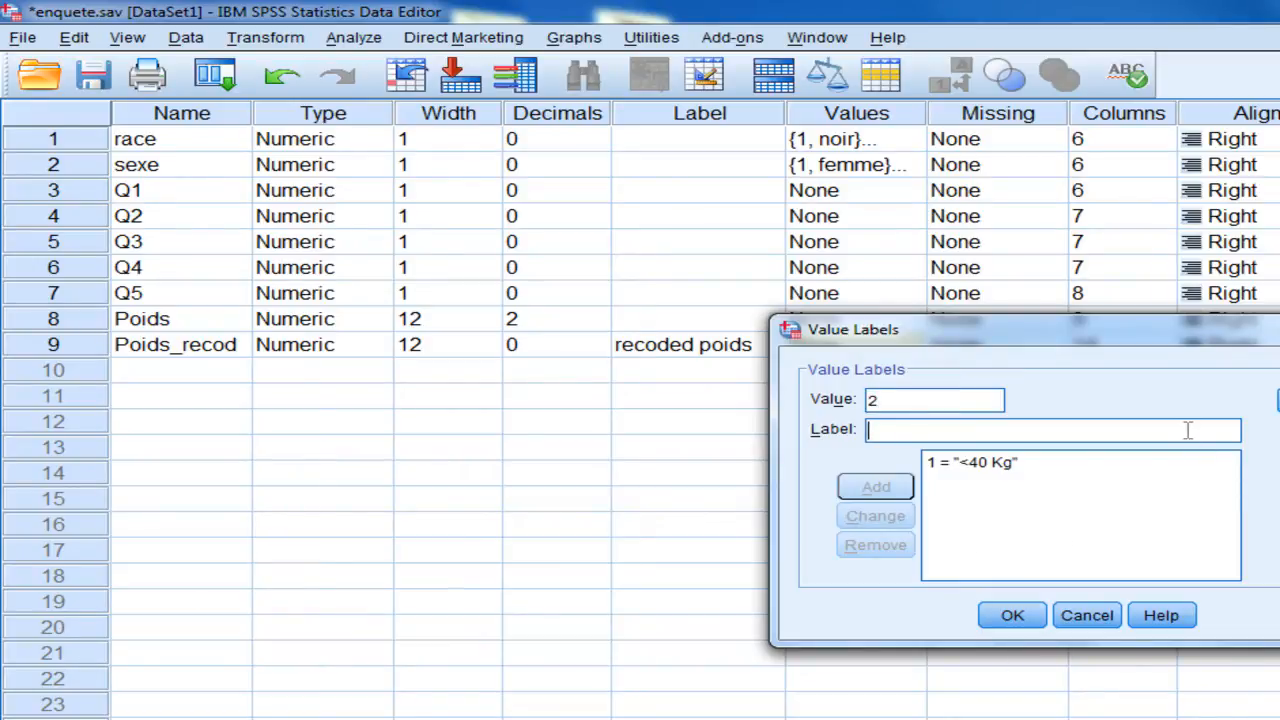
type("entre")
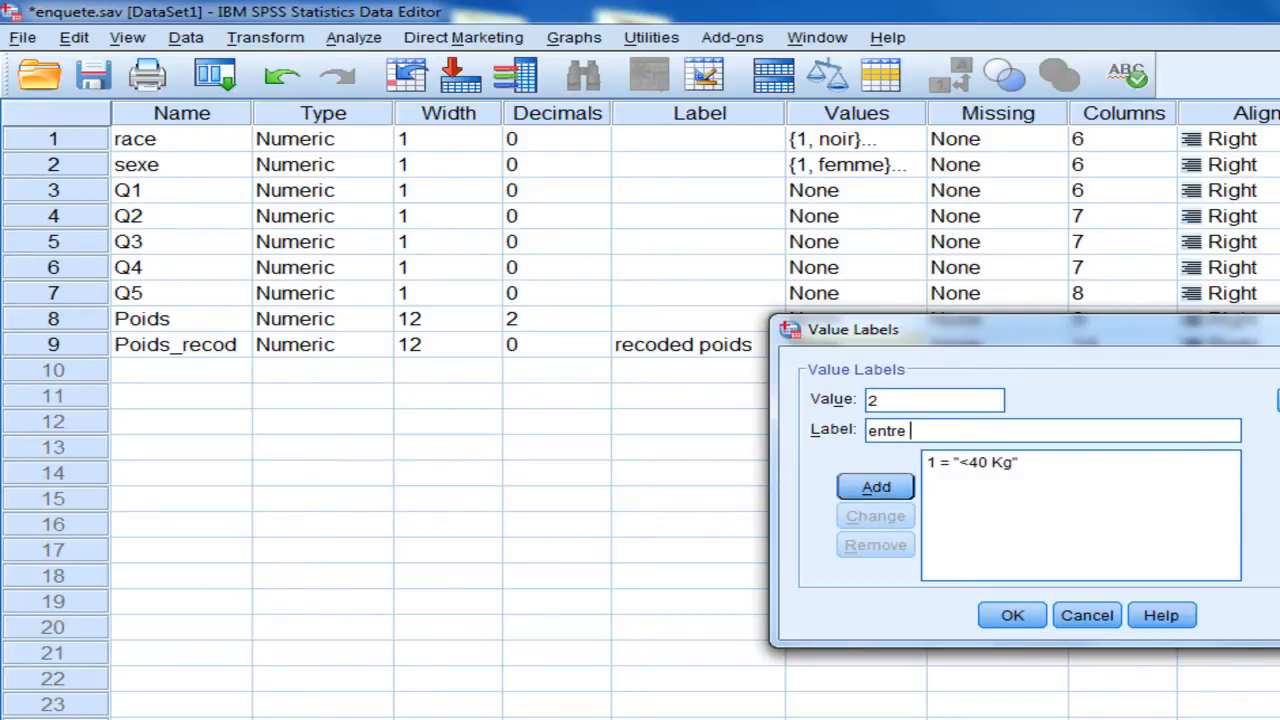
type(" 40 et 55 Kg")
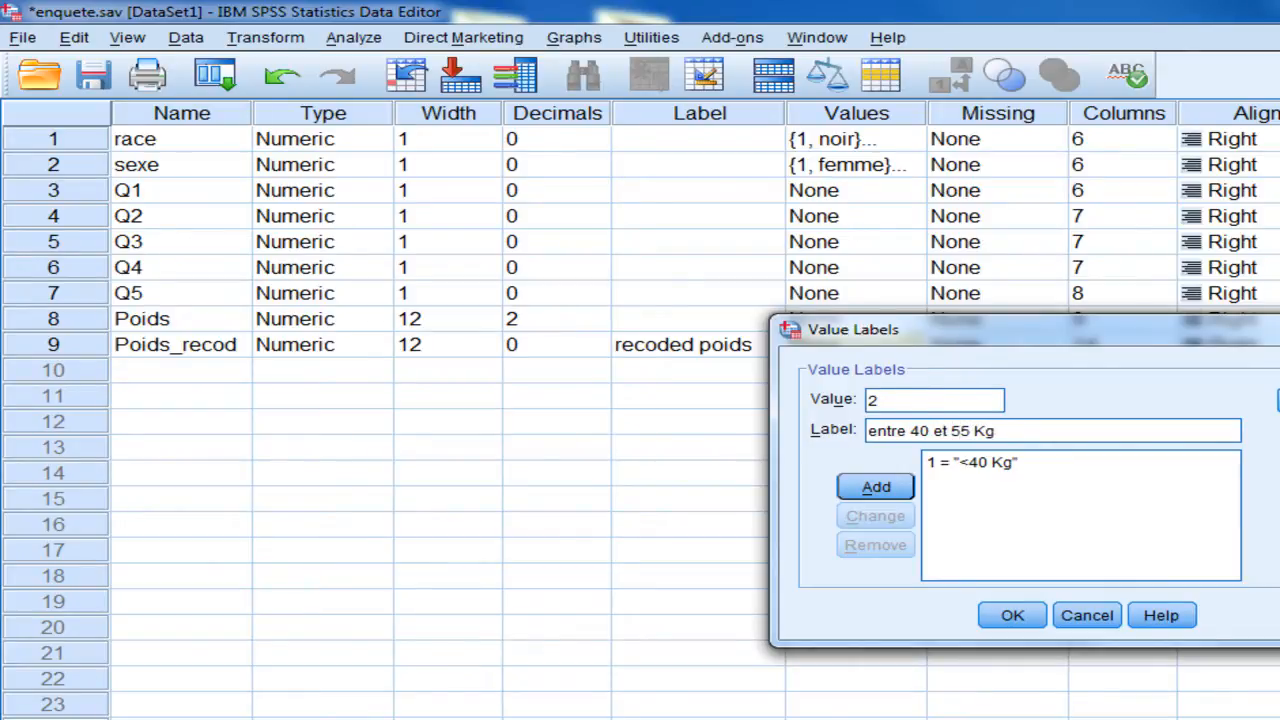
key("alt+Tab")
left_click(1172, 10)
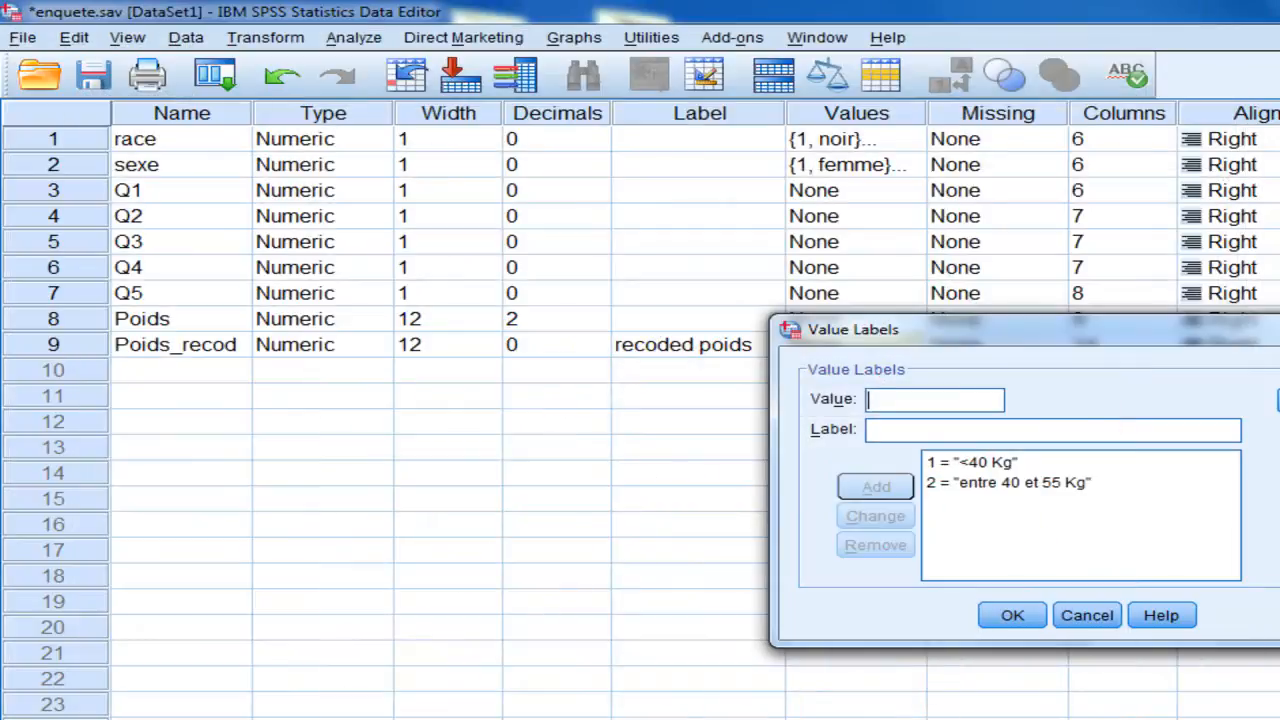
- Add the label "entre 55 et 65 kg" for value 3
left_click(1176, 431)
type("e")
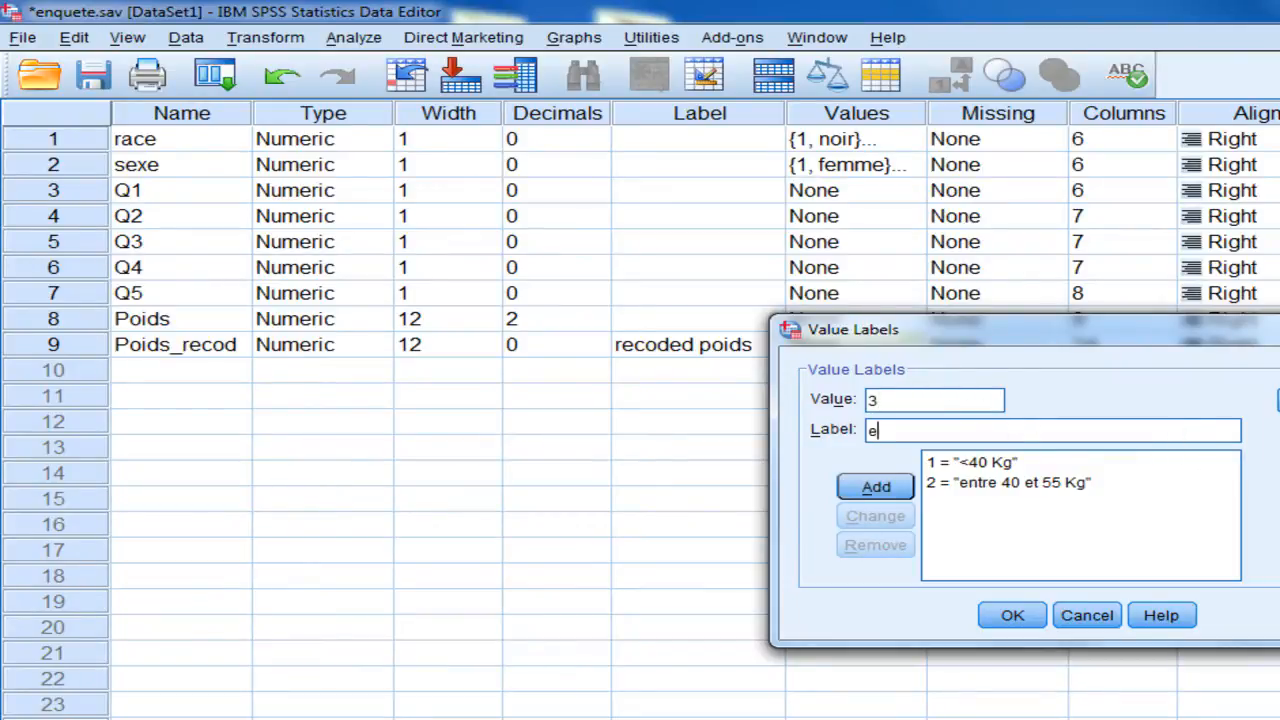
type("ntre 55 et")
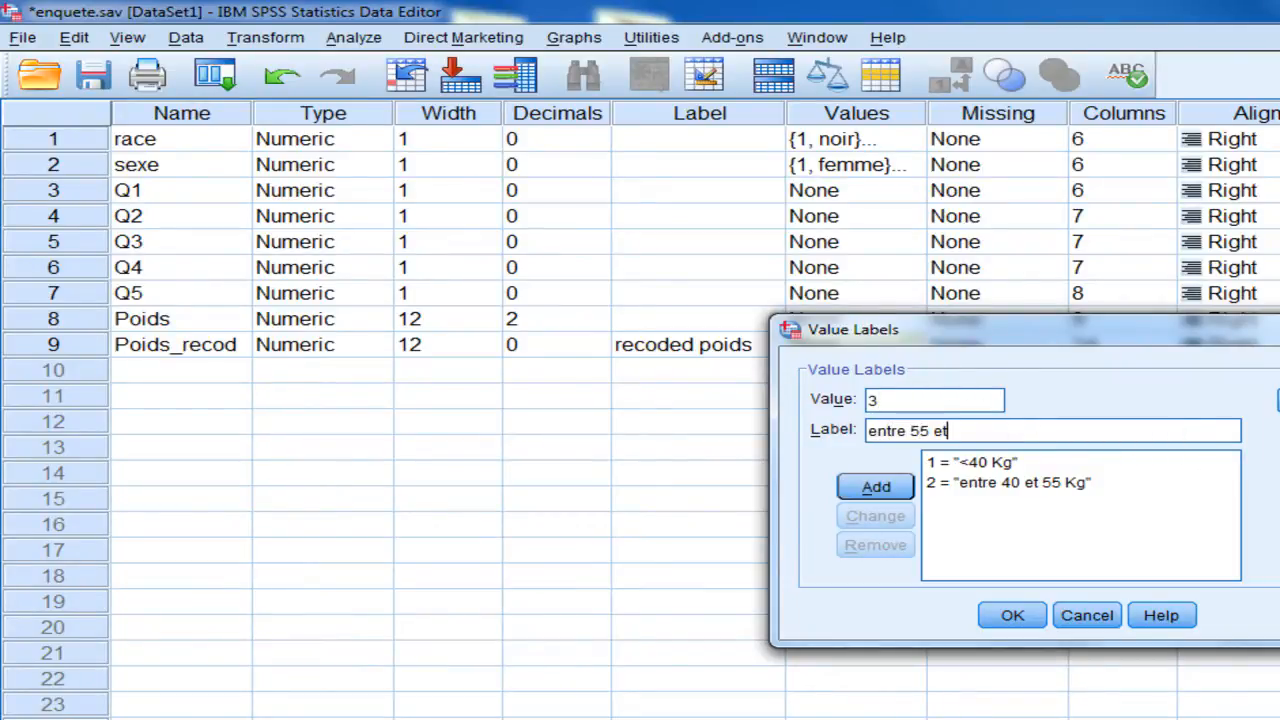
type(" 65 kg")
key("Return")
- Add the label "au moins 65 Kg" for value 4 and accept the value labels of Poids_recod
type("4")
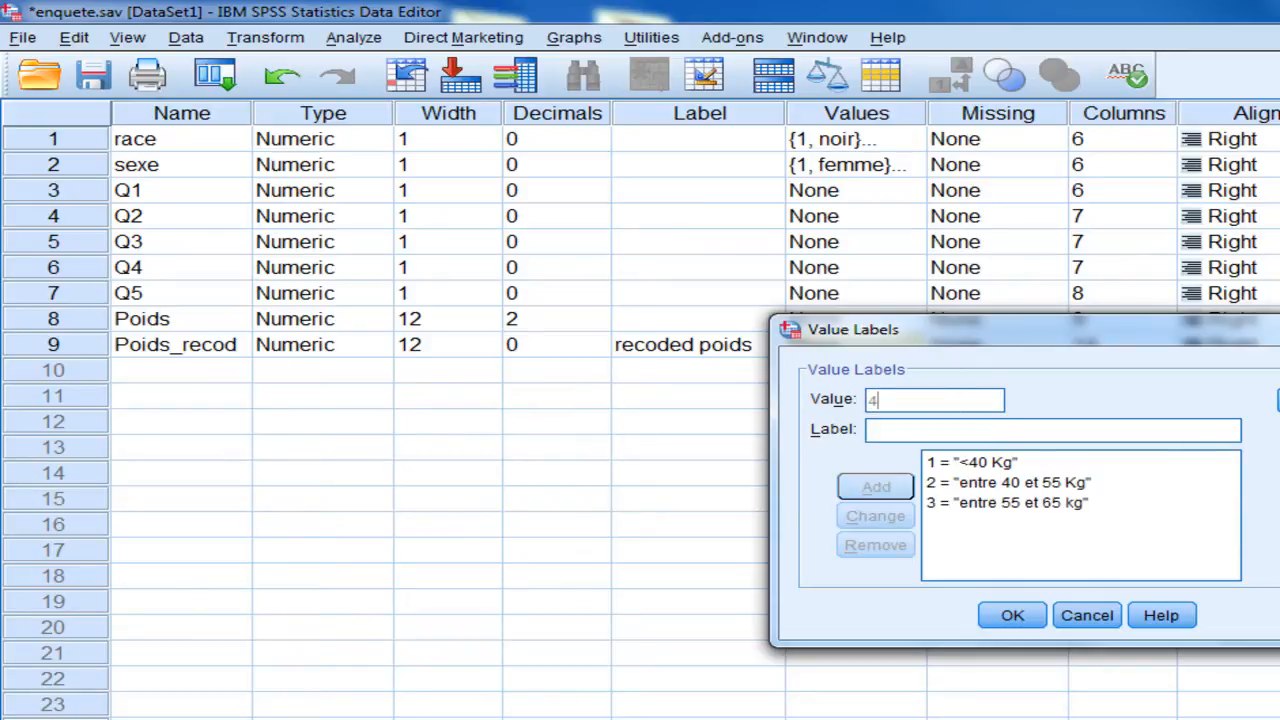
key("Tab")
type("au moin")
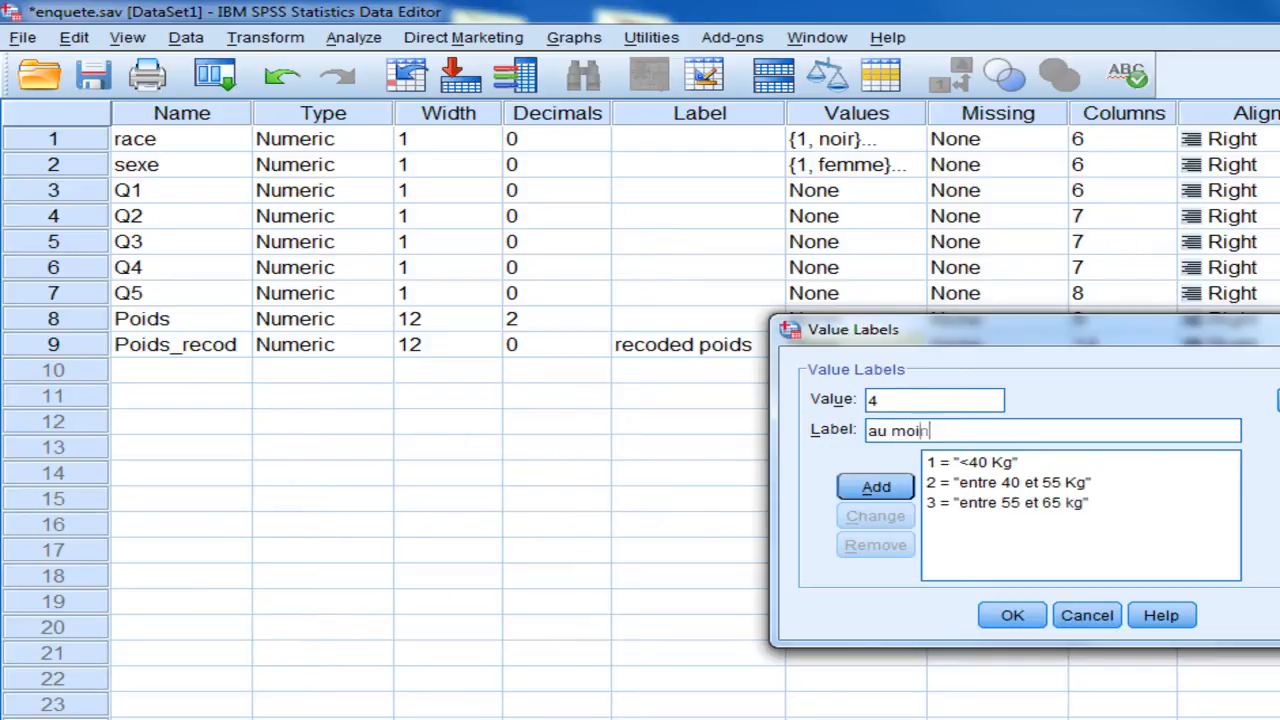
type("s 65 Kg")
key("Return")
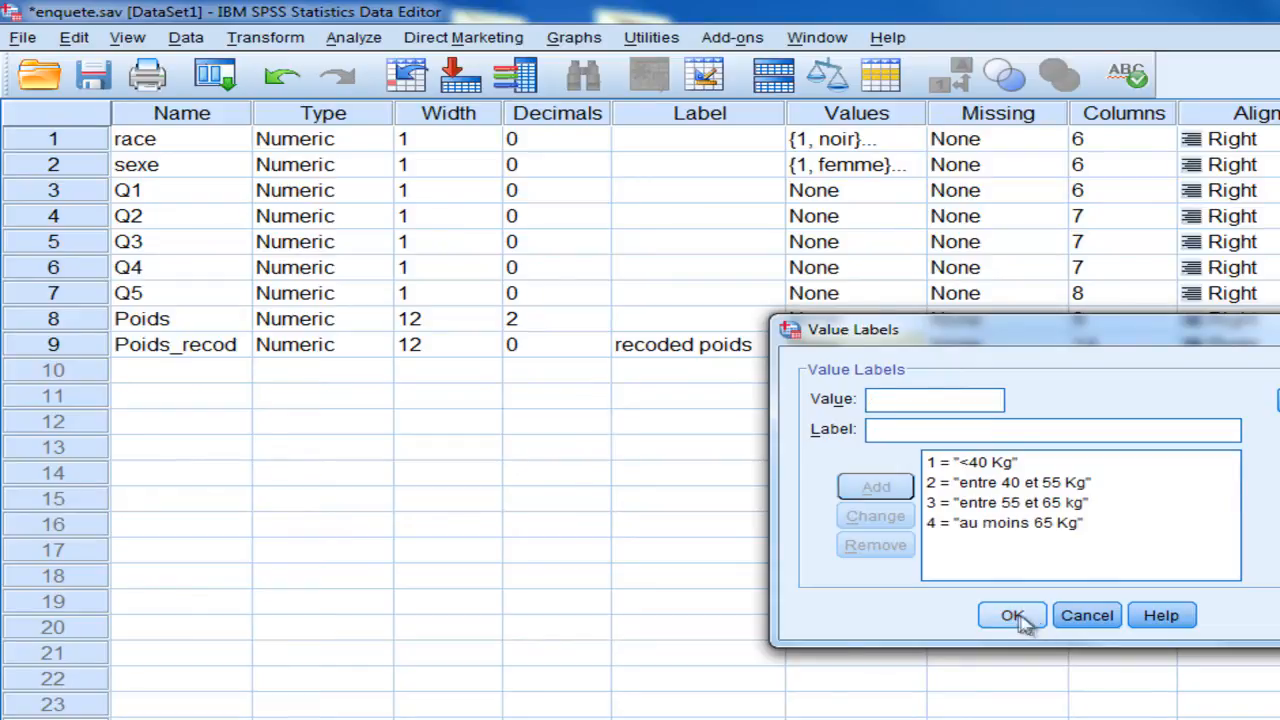
left_click(1012, 616)
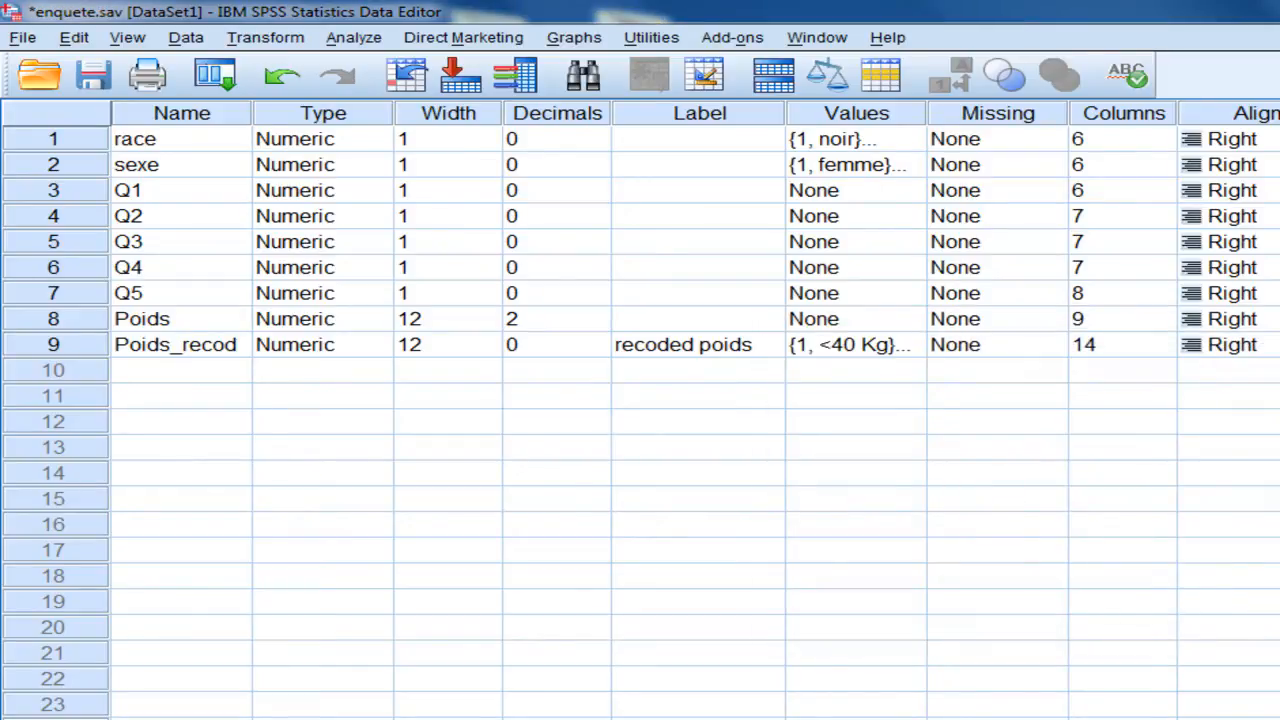
- Return to the data and compare the Poids values with the Poids_recod labels for cases 1 to 4
key("ctrl+t")
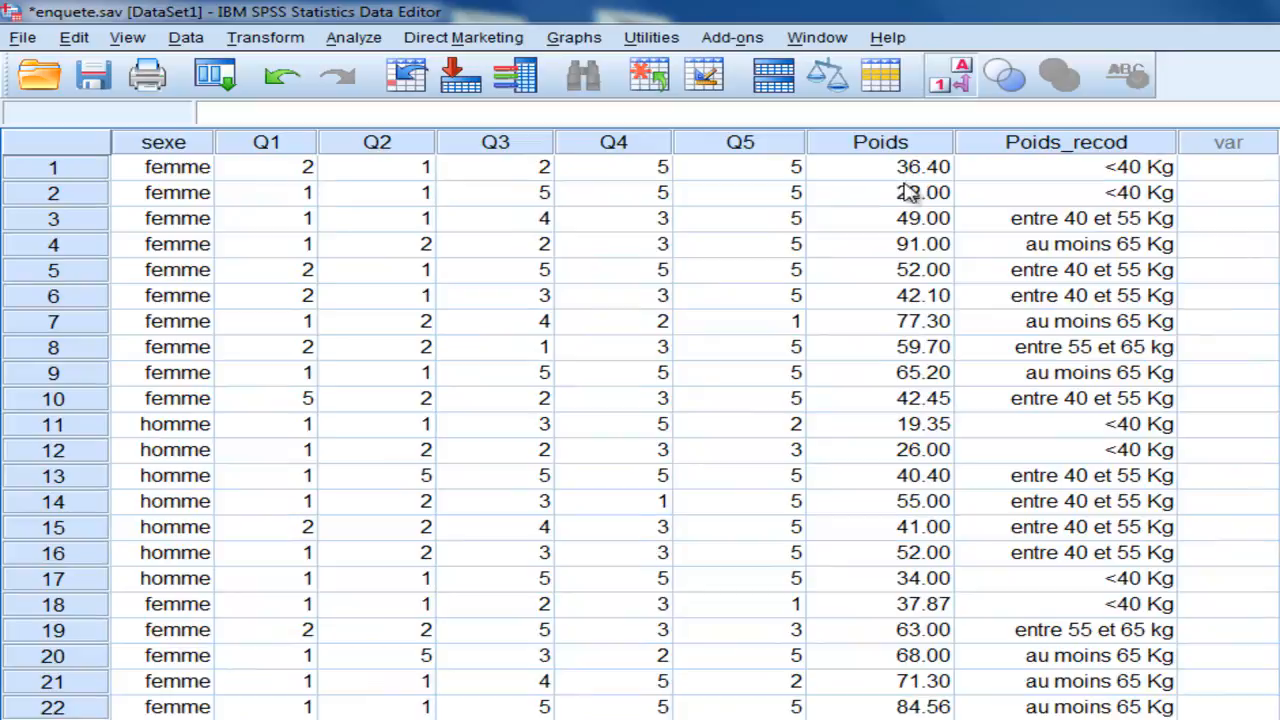
left_click(905, 170)
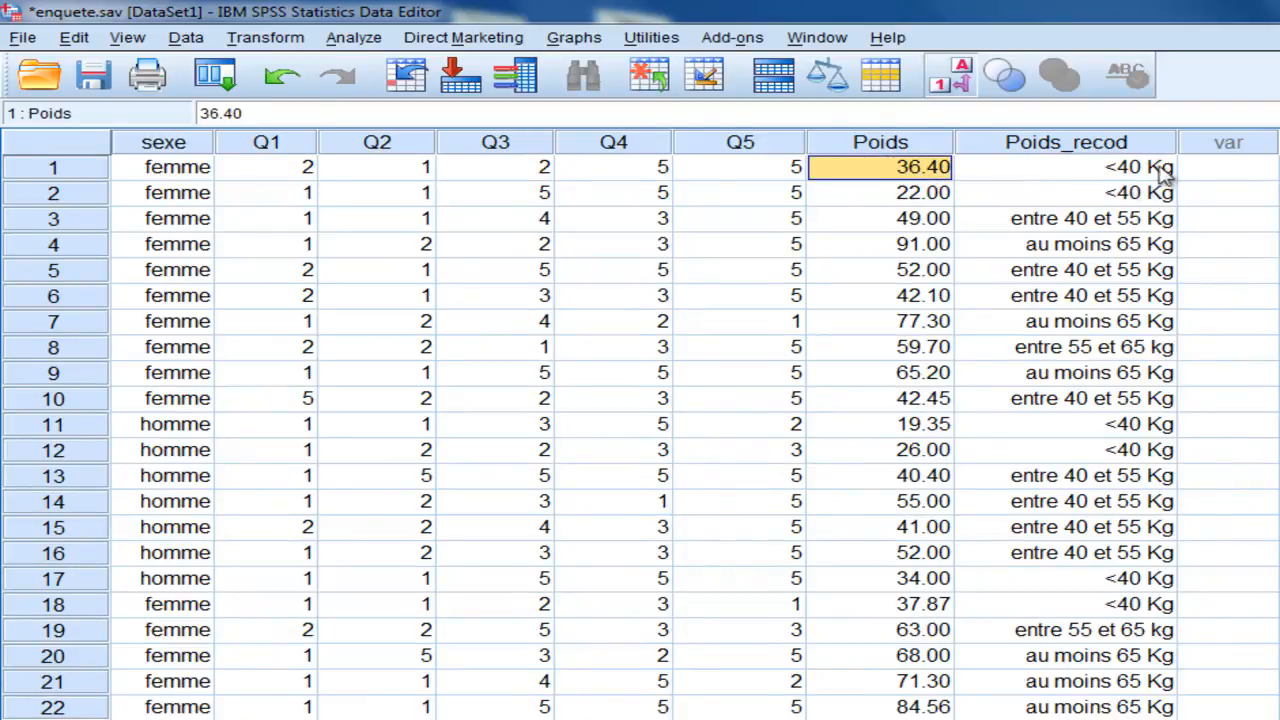
left_click(908, 194)
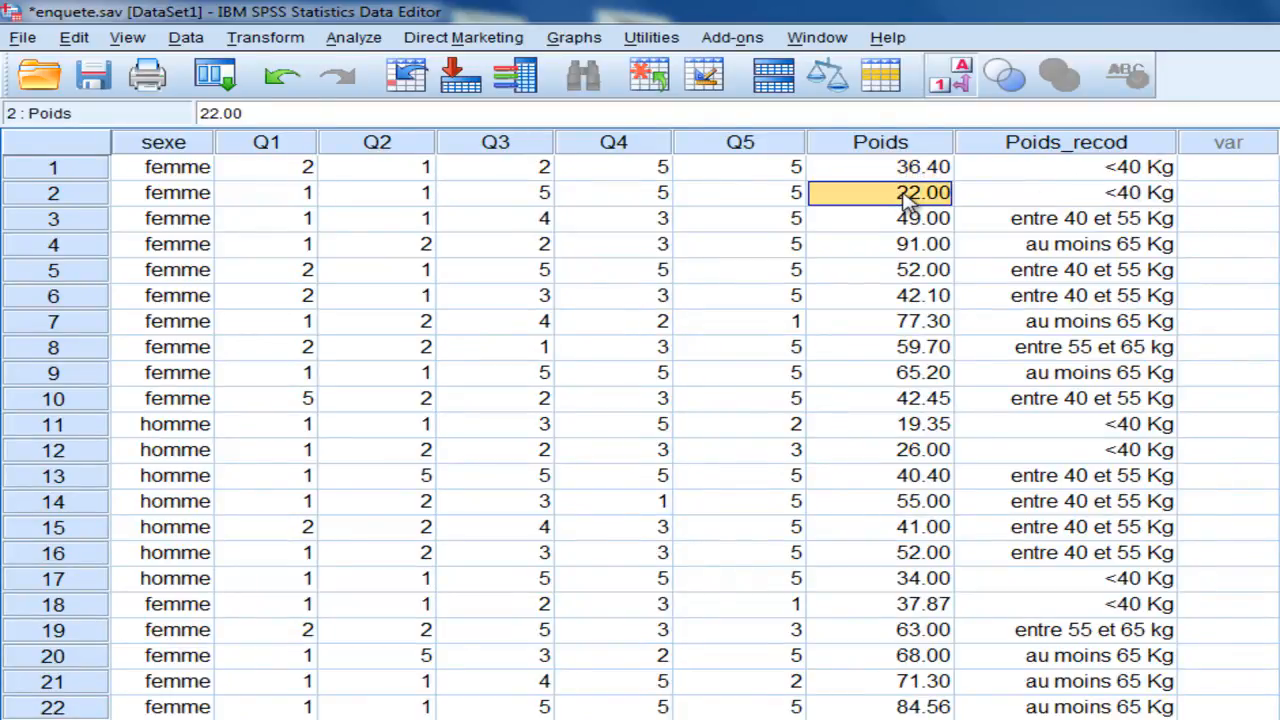
left_click(1168, 200)
left_click(930, 222)
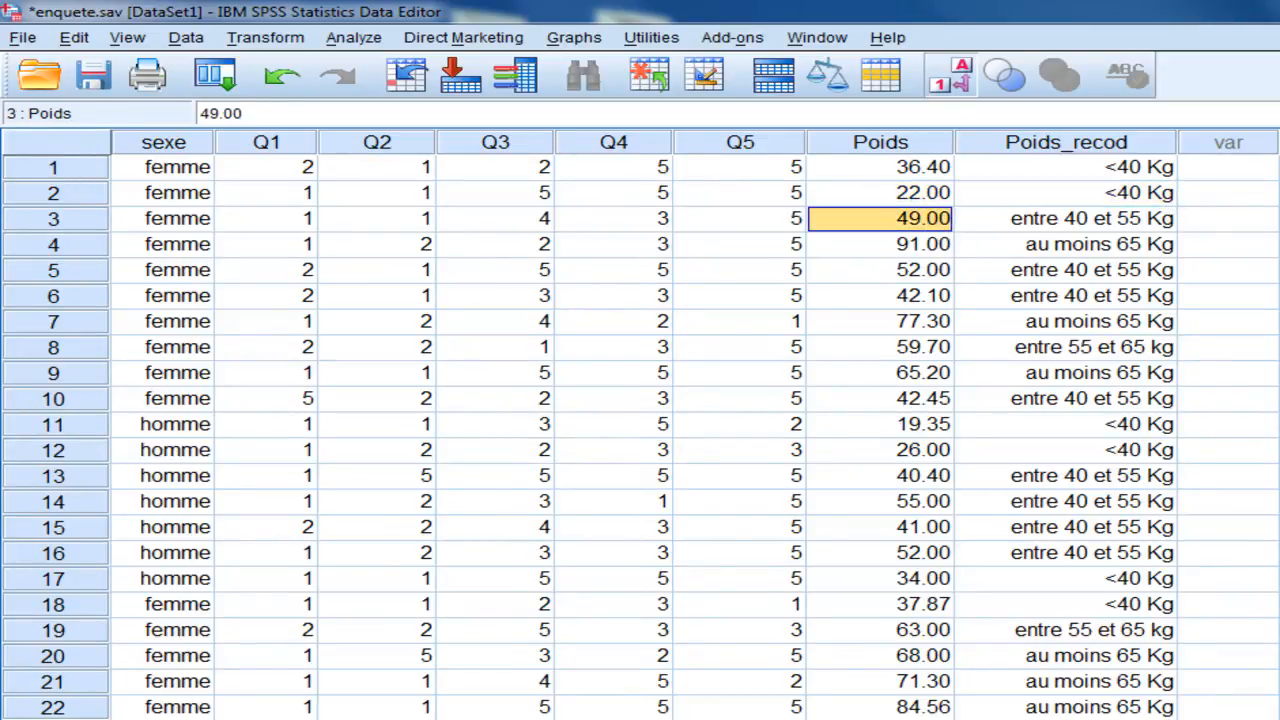
left_click(1130, 224)
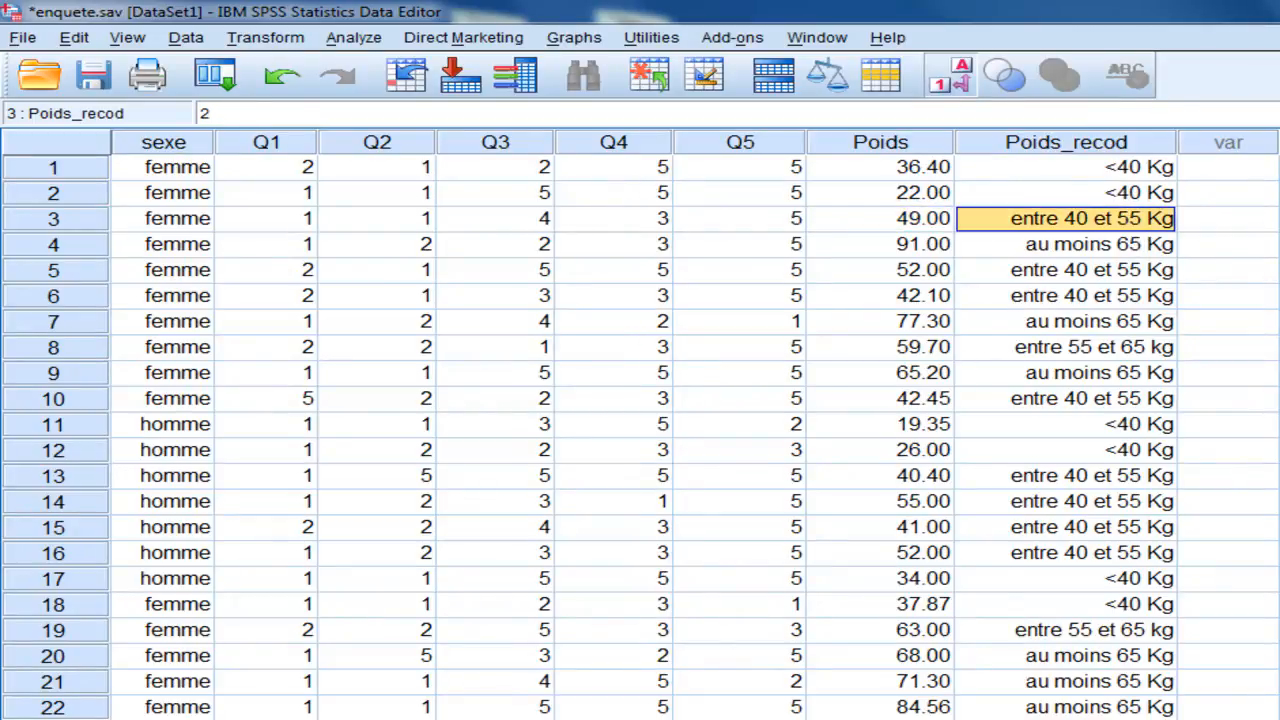
left_click(890, 246)
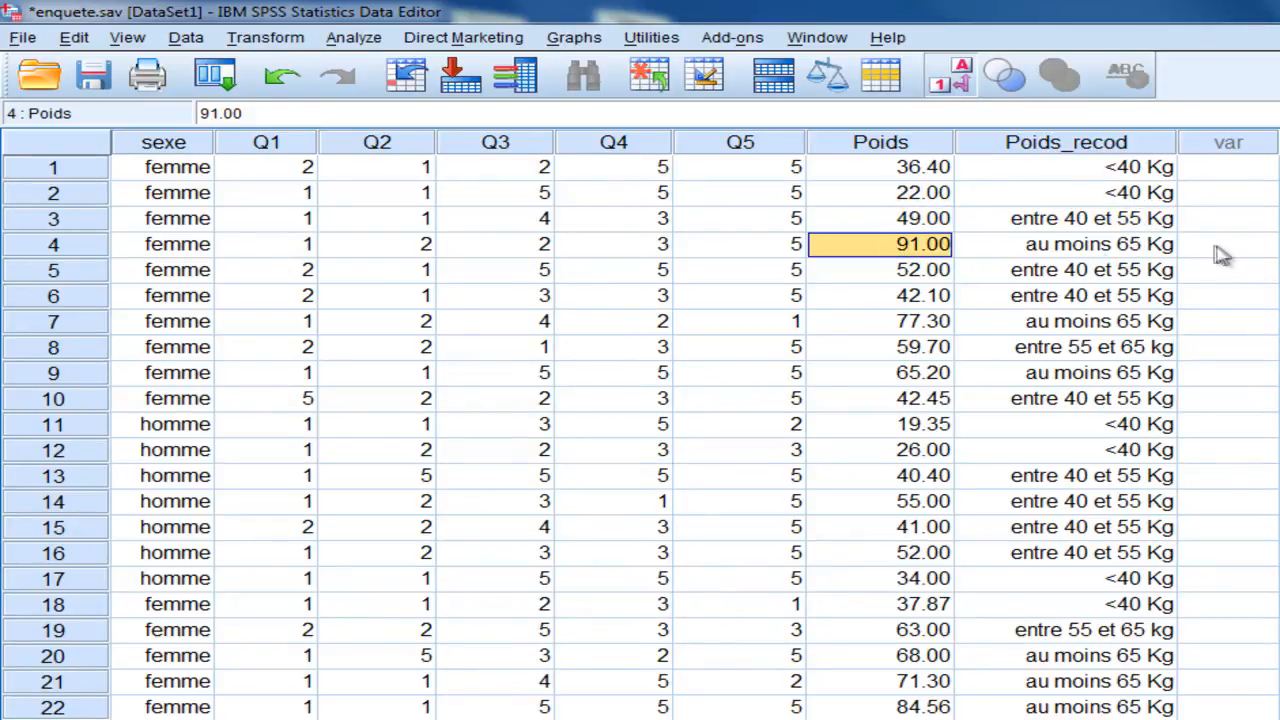
left_click(1140, 254)
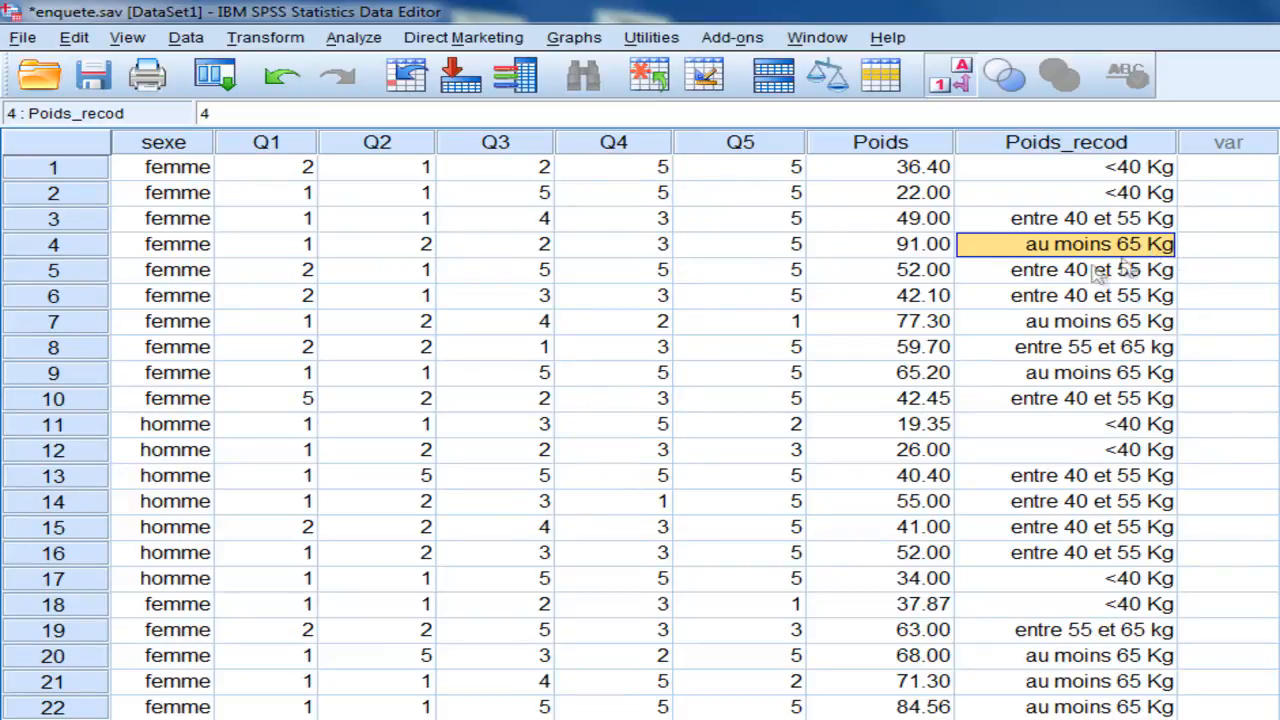
- Change the Poids_recod label for value 4 to ">= 65 Kg" and check it against the Poids value of case 4
key("ctrl+t")
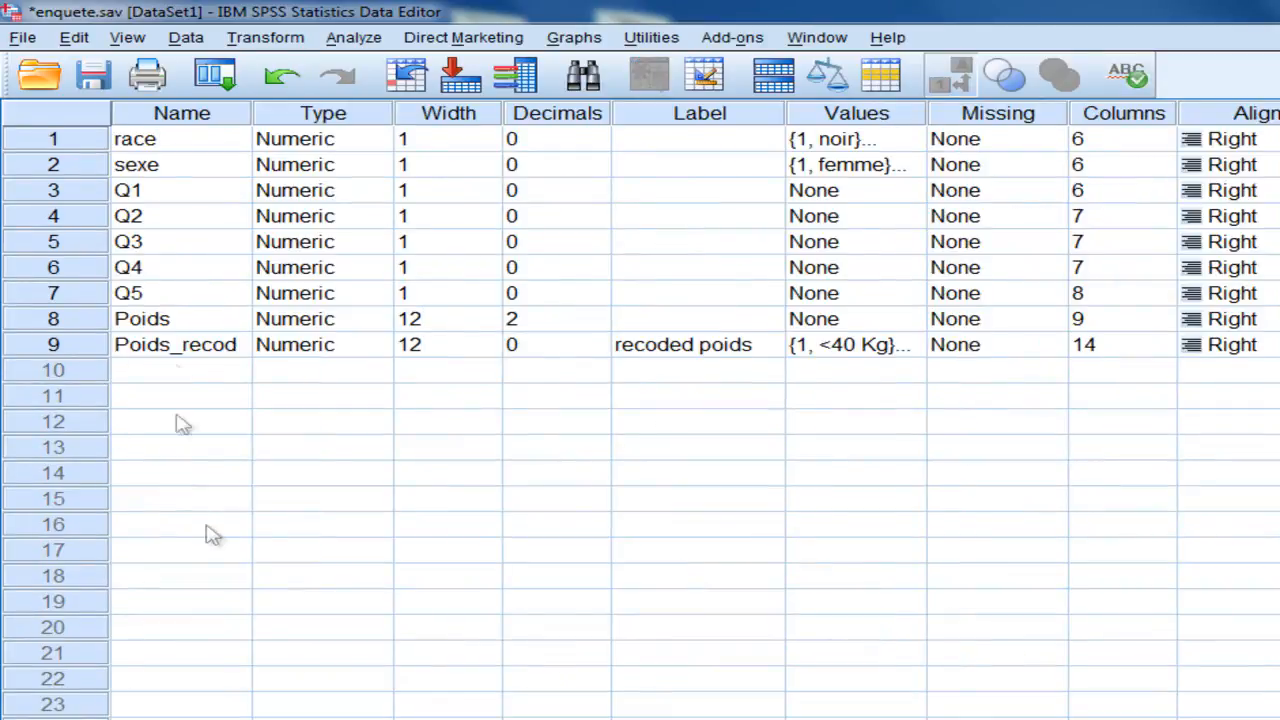
left_click(915, 345)
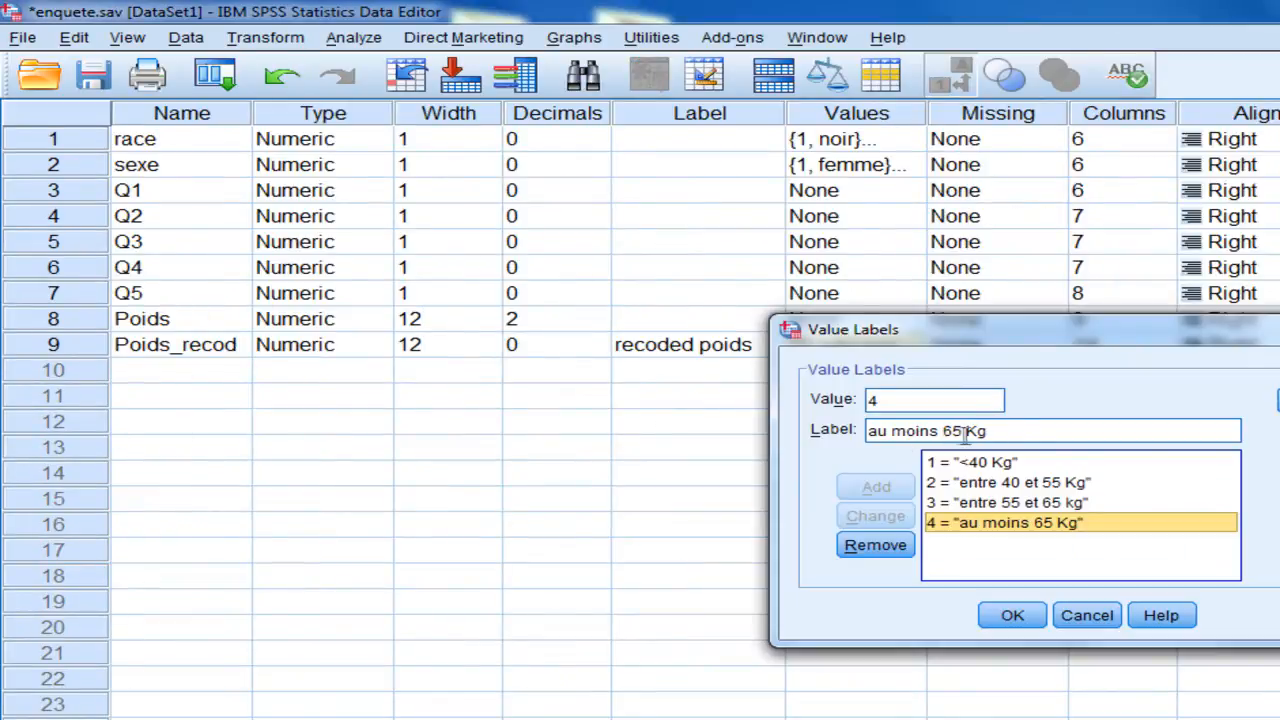
left_click_drag(940, 431, 833, 424)
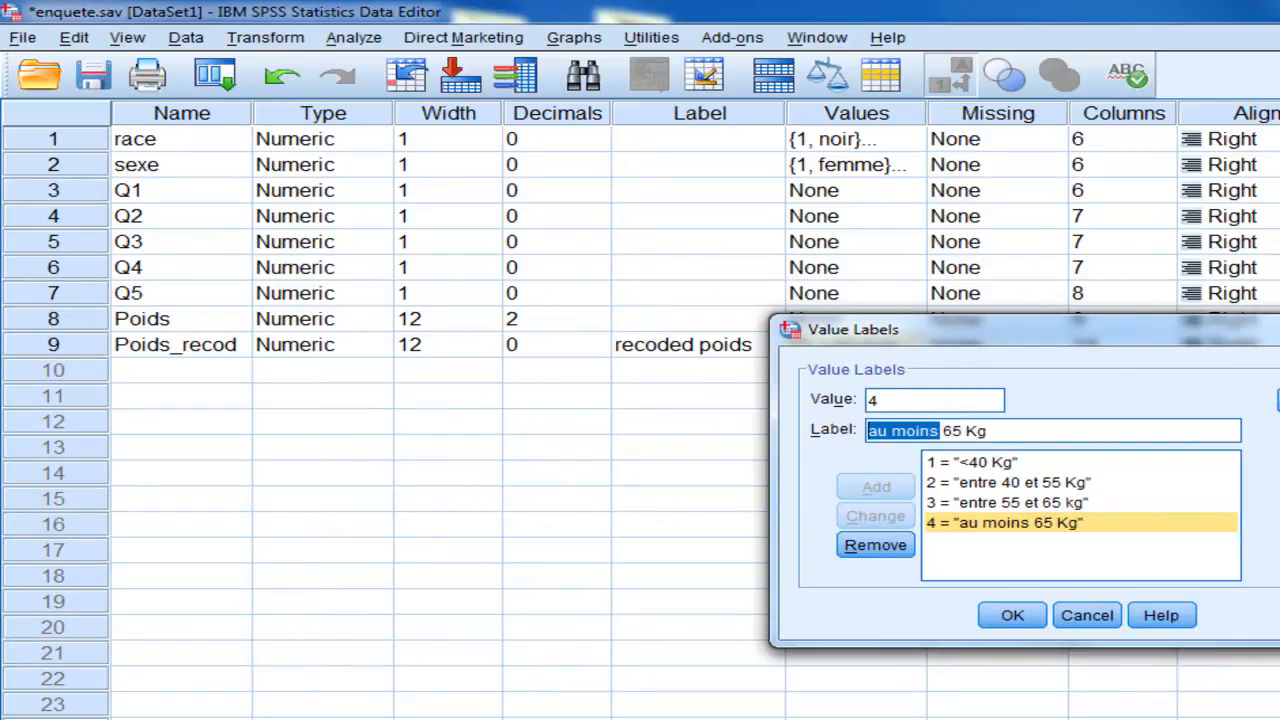
type(">=")
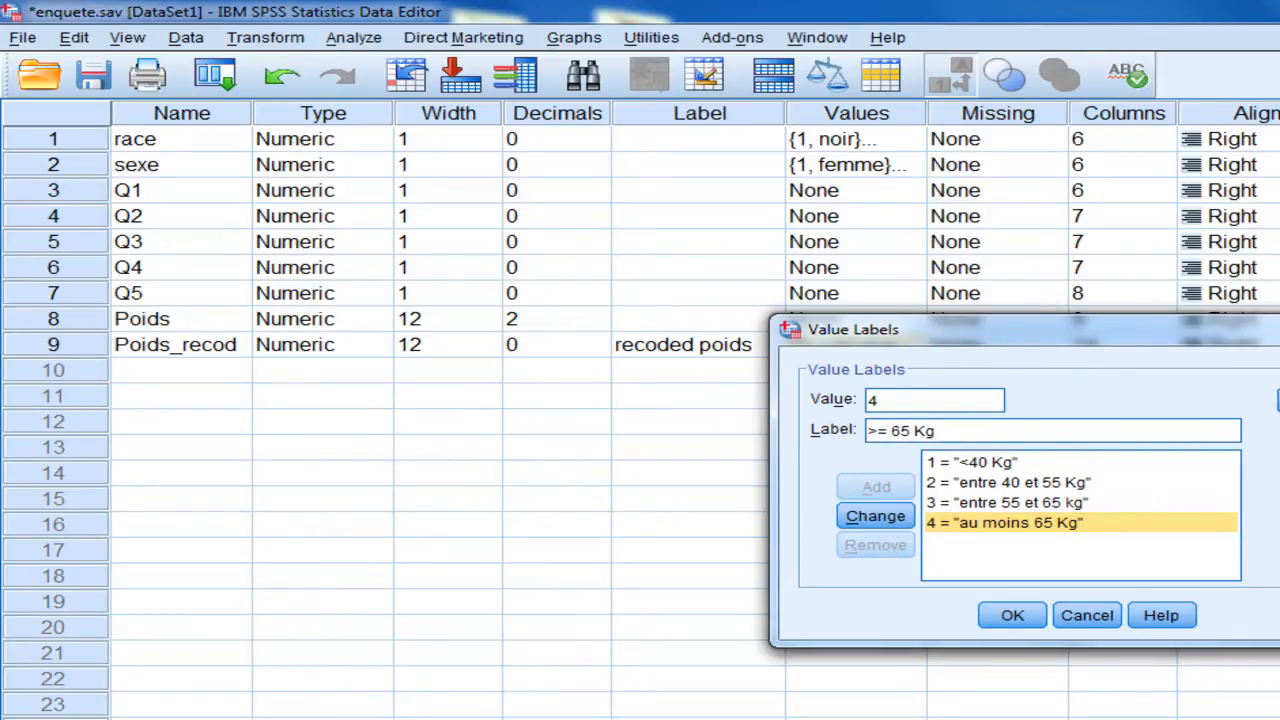
left_click(1013, 615)
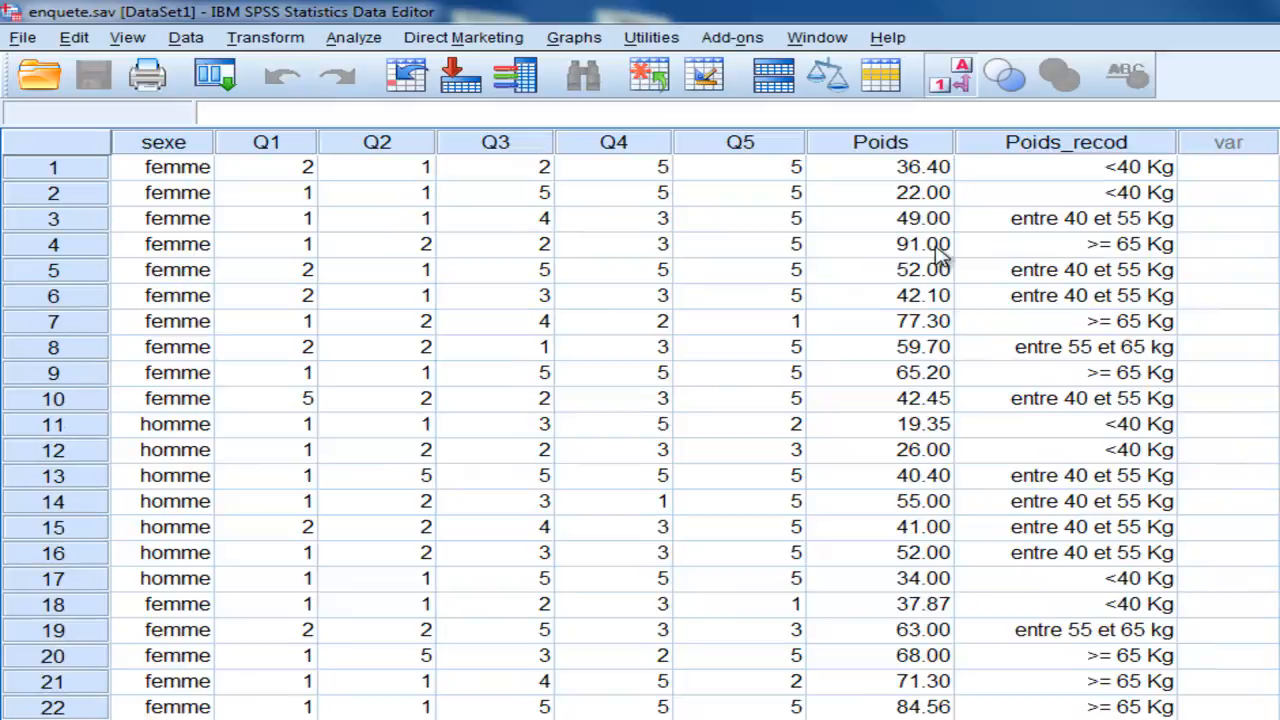
left_click(937, 249)
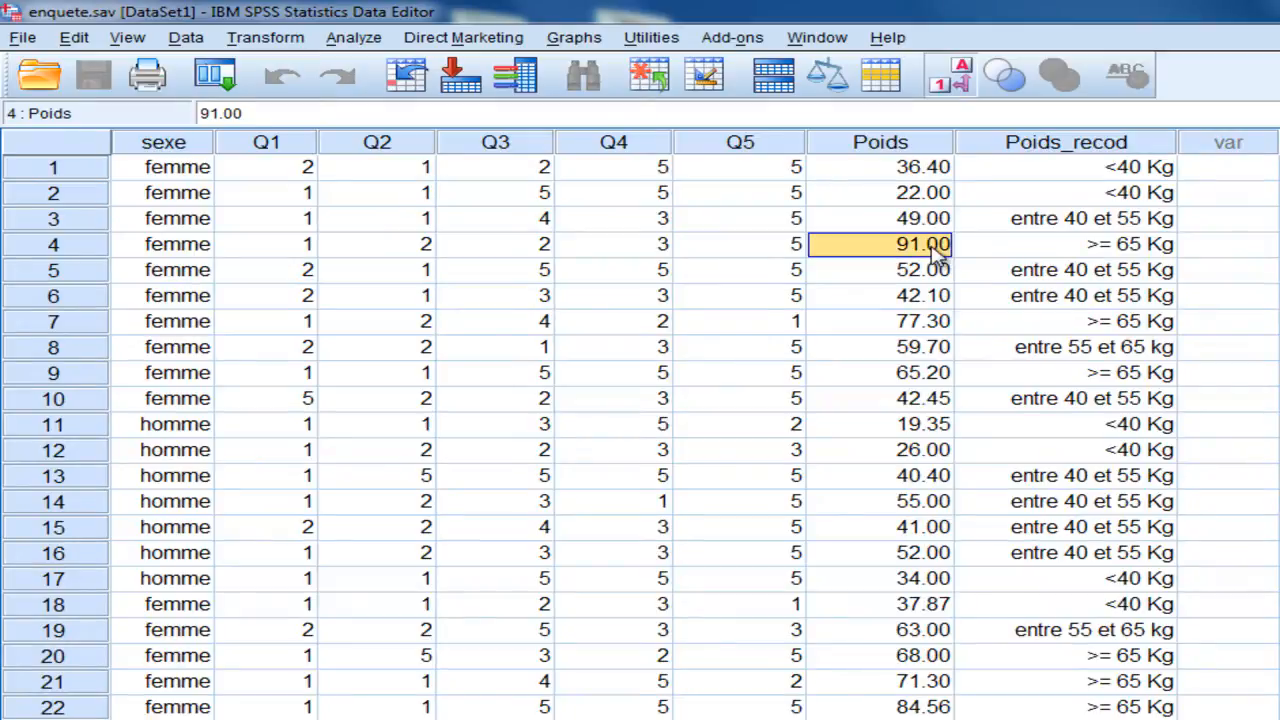
left_click(1127, 251)
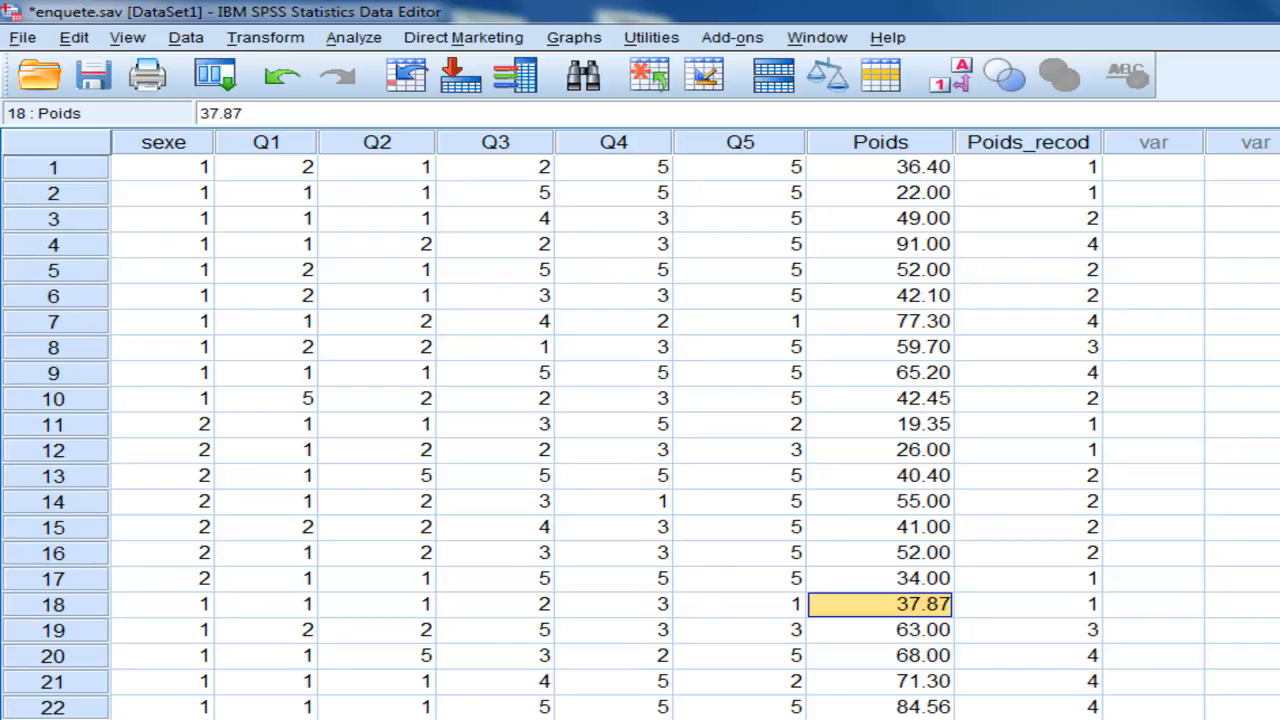
- Start a new recode into different variables with Poids as the input variable
left_click(265, 37)
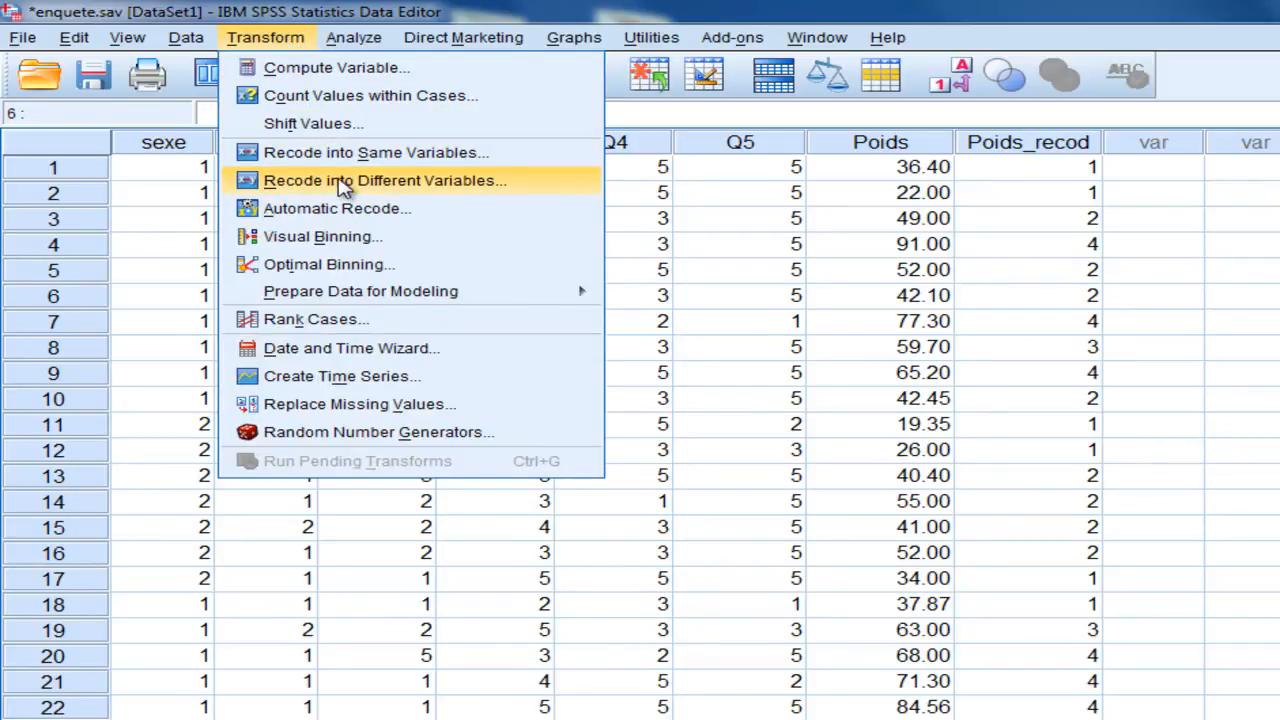
left_click(345, 180)
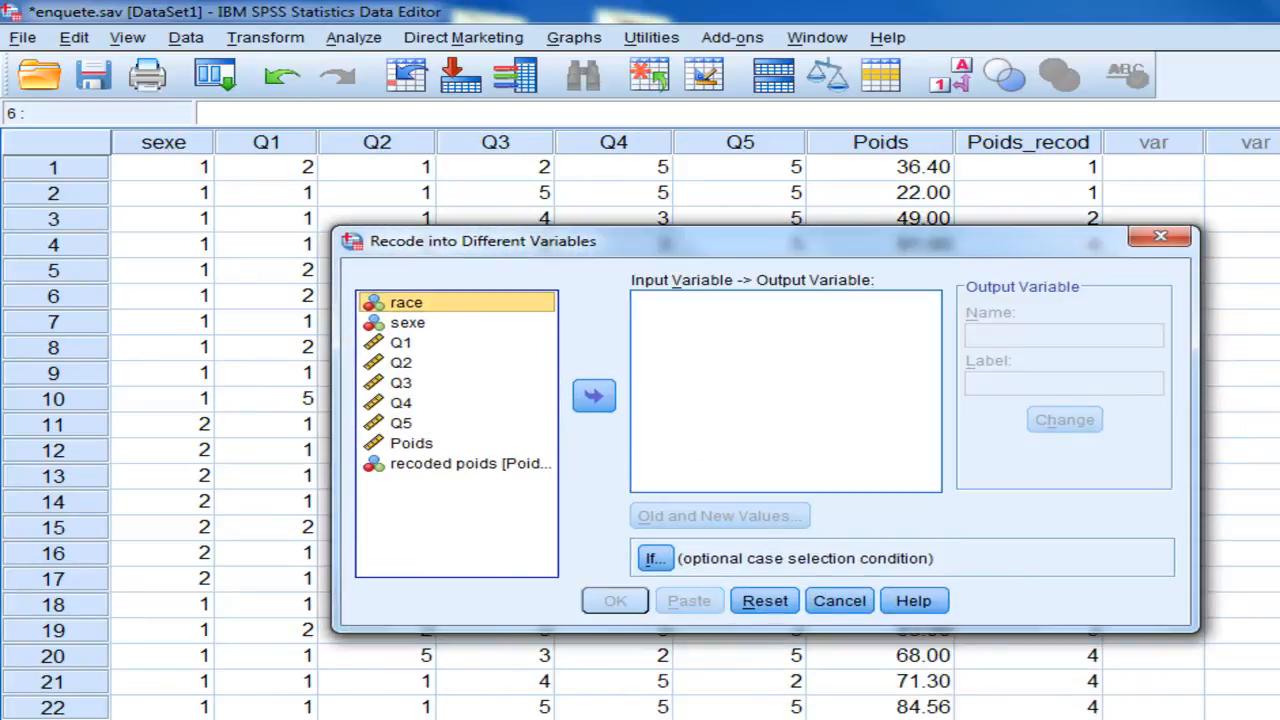
left_click(411, 443)
left_click(594, 396)
- Name the output variable Poids_dicho with the label "Poids dichotomique" and open the old and new values definition
left_click(1052, 336)
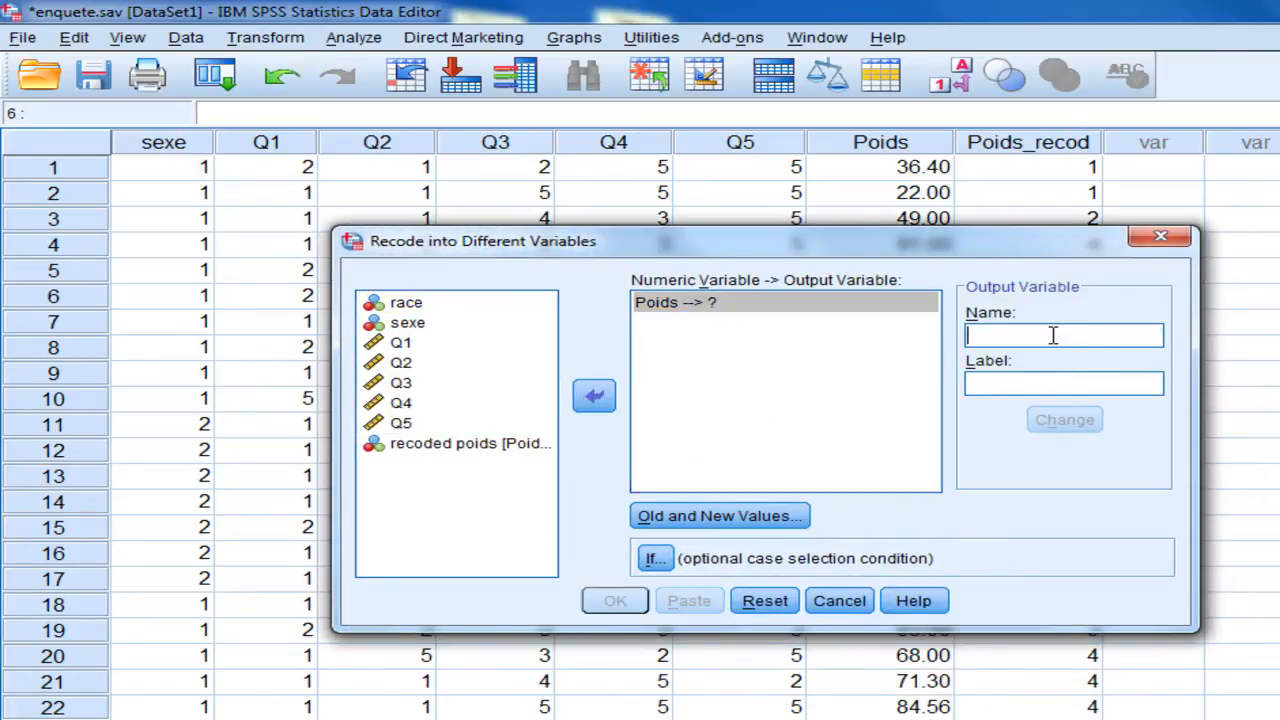
type("Poids")
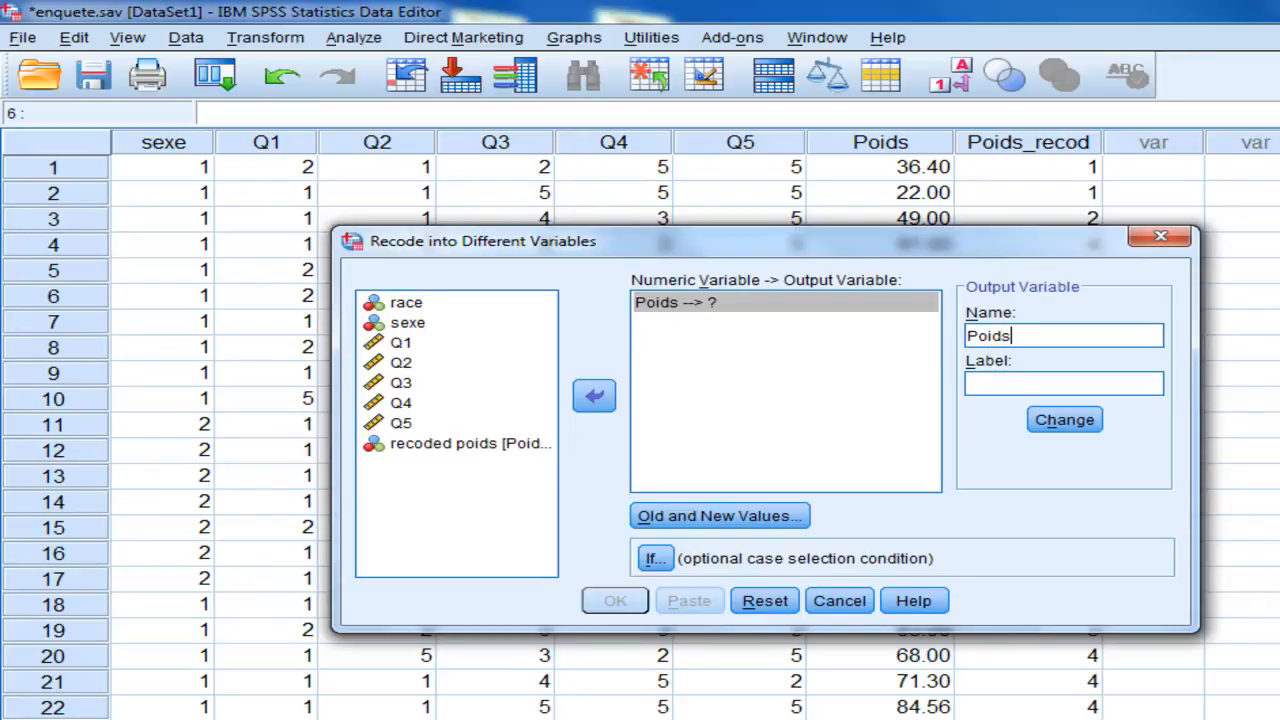
type("_dicho")
left_click(1064, 384)
type("Poids")
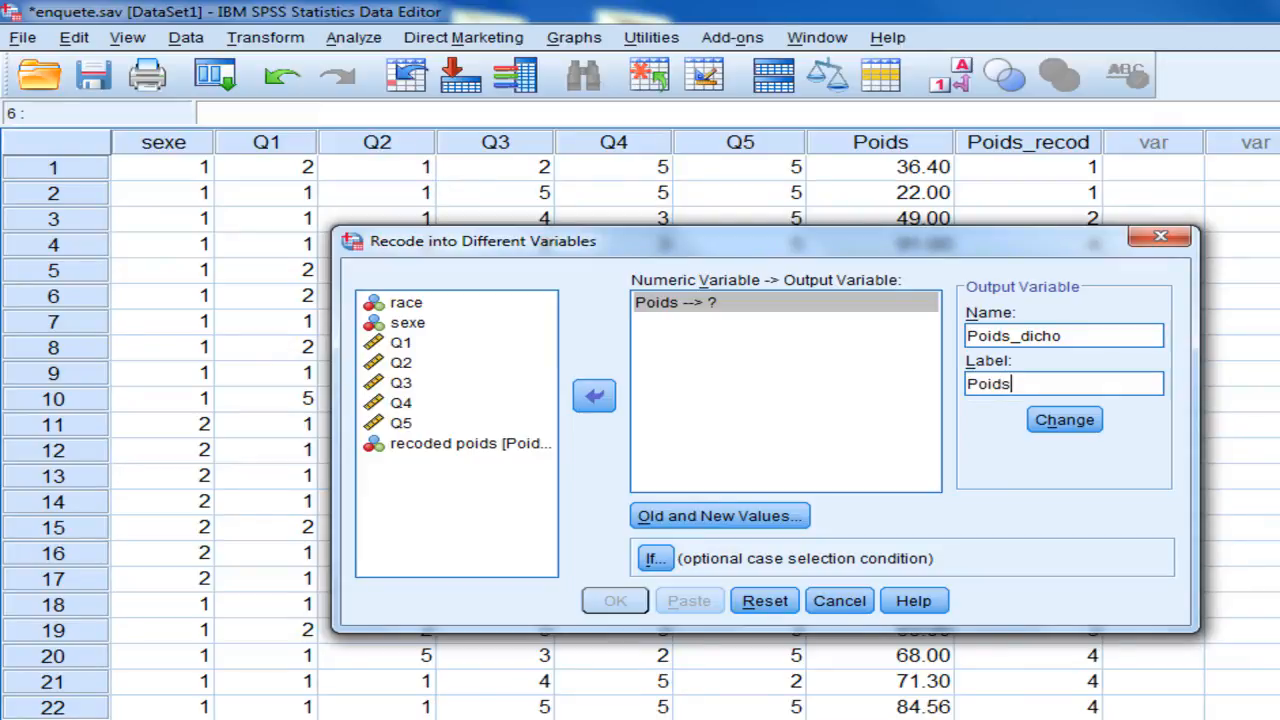
type("otomique")
left_click(705, 516)
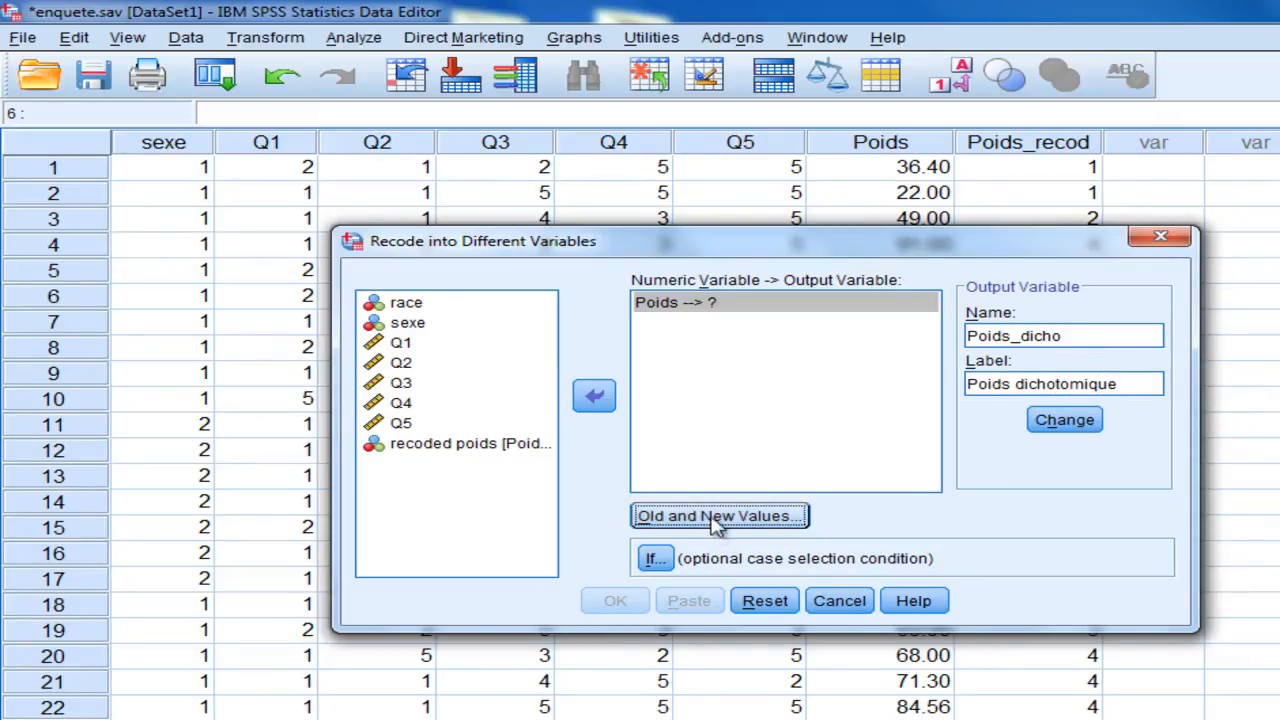
- Add a recode rule that turns Poids values from the lowest through 55 into 0
left_click(714, 520)
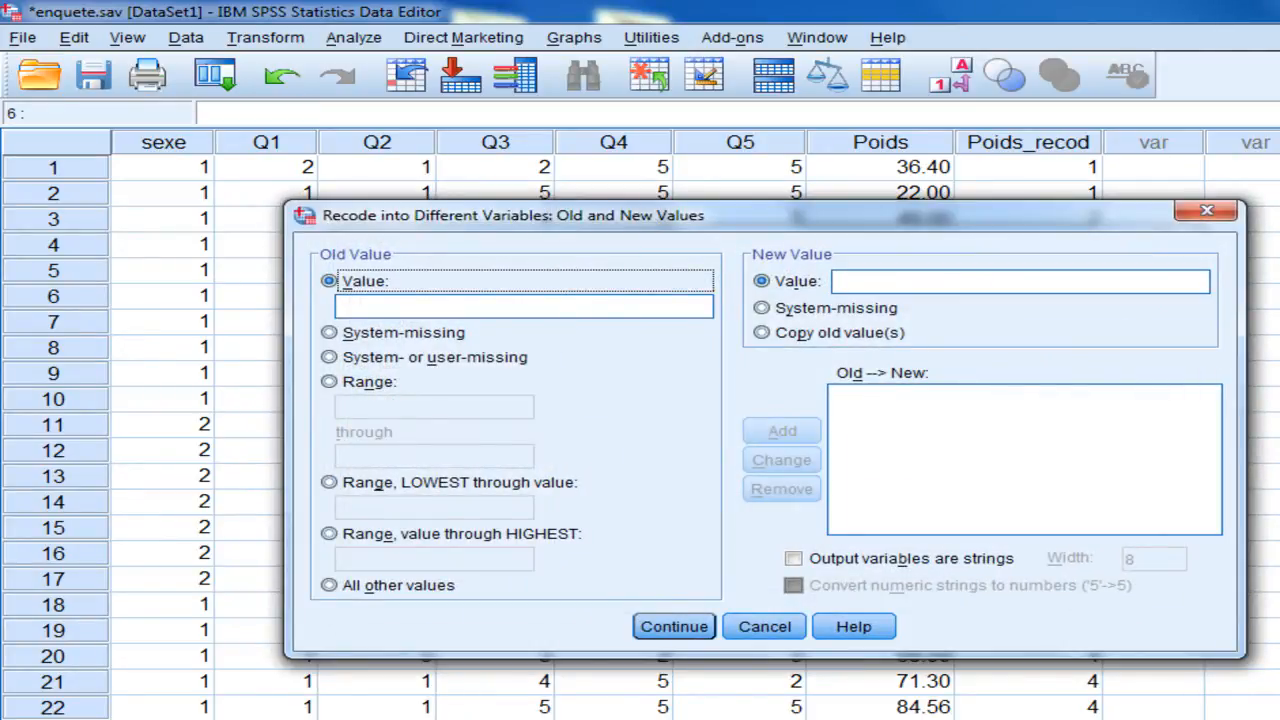
left_click(400, 482)
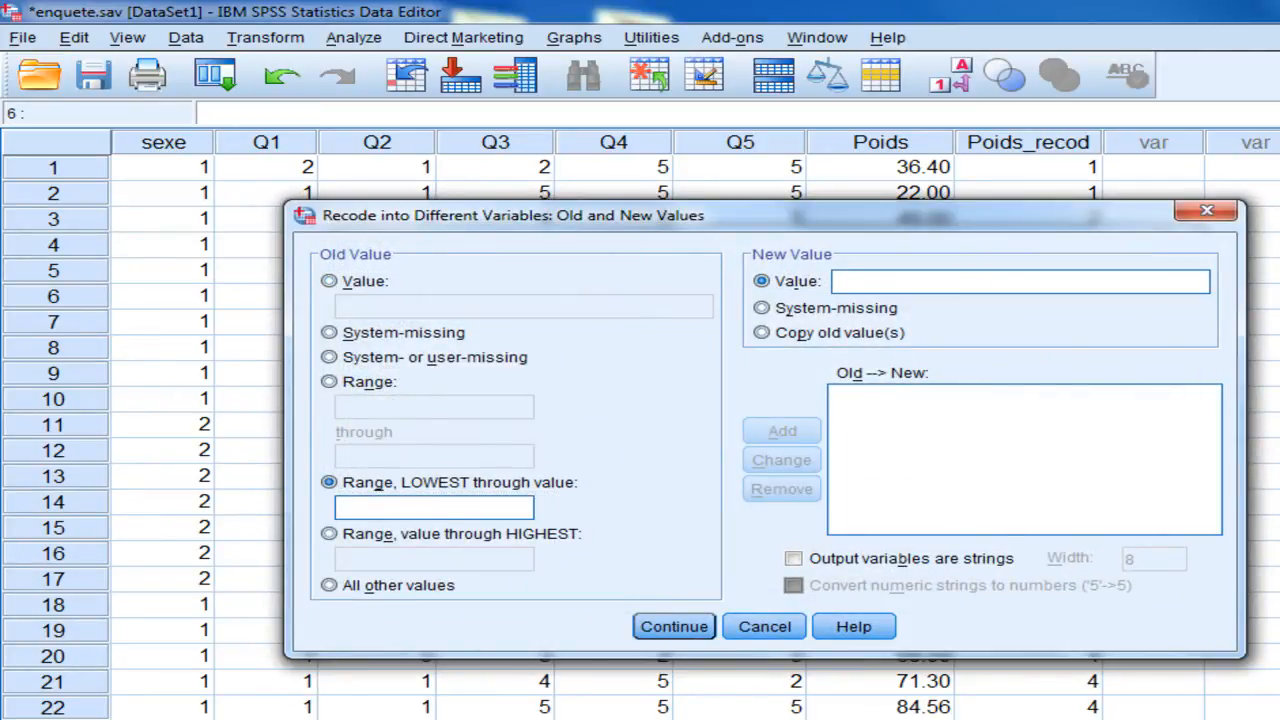
type("55")
left_click(880, 281)
type("0")
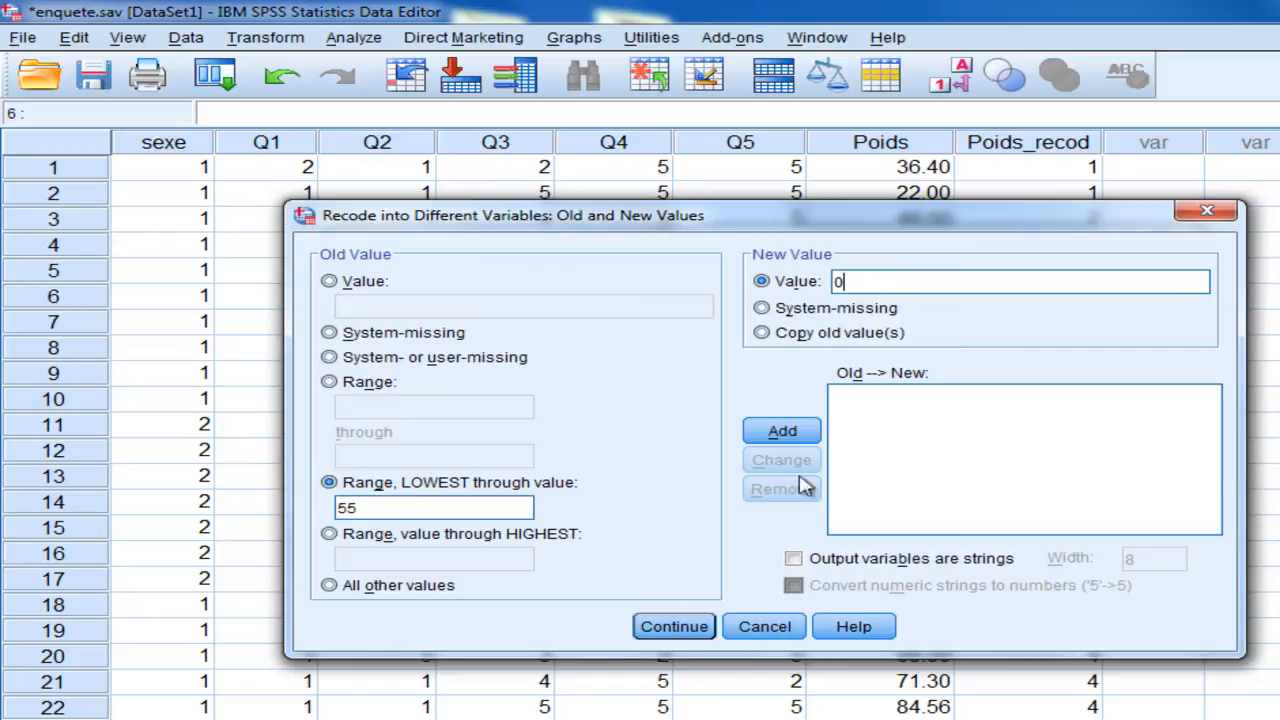
left_click(785, 432)
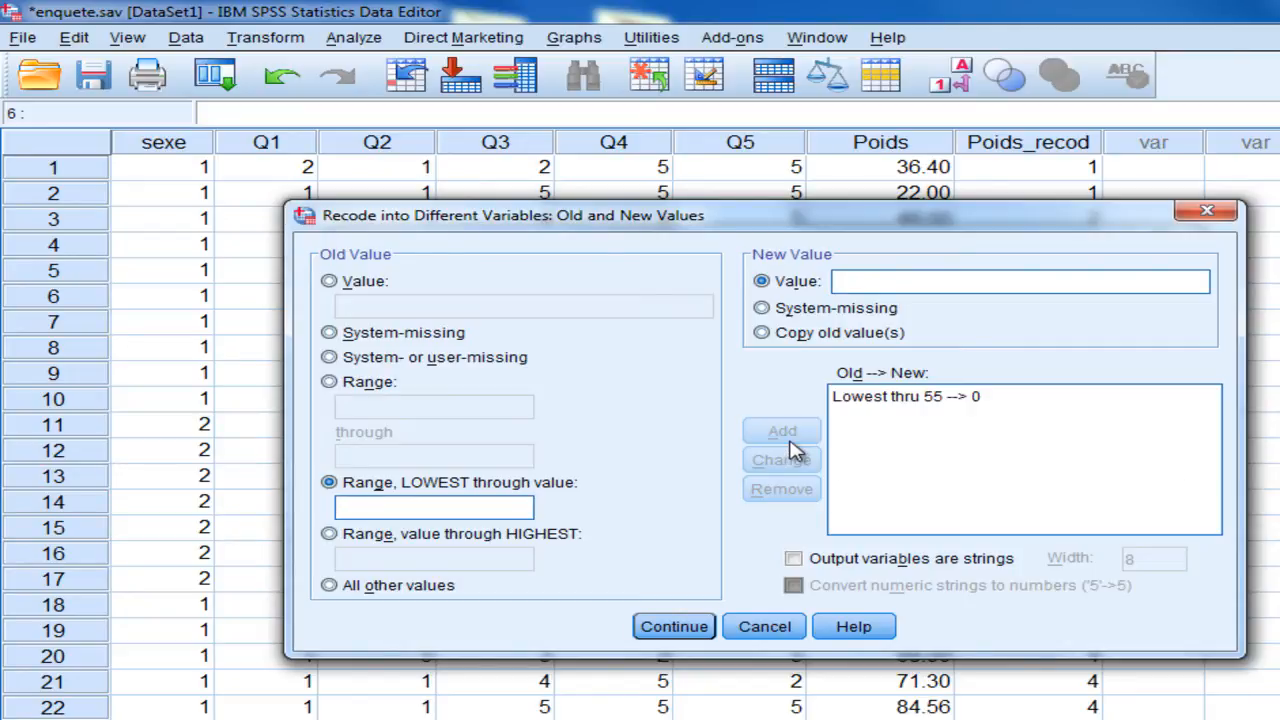
- Add a recode rule that turns Poids values from 55.00001 through the highest into 1
left_click(331, 534)
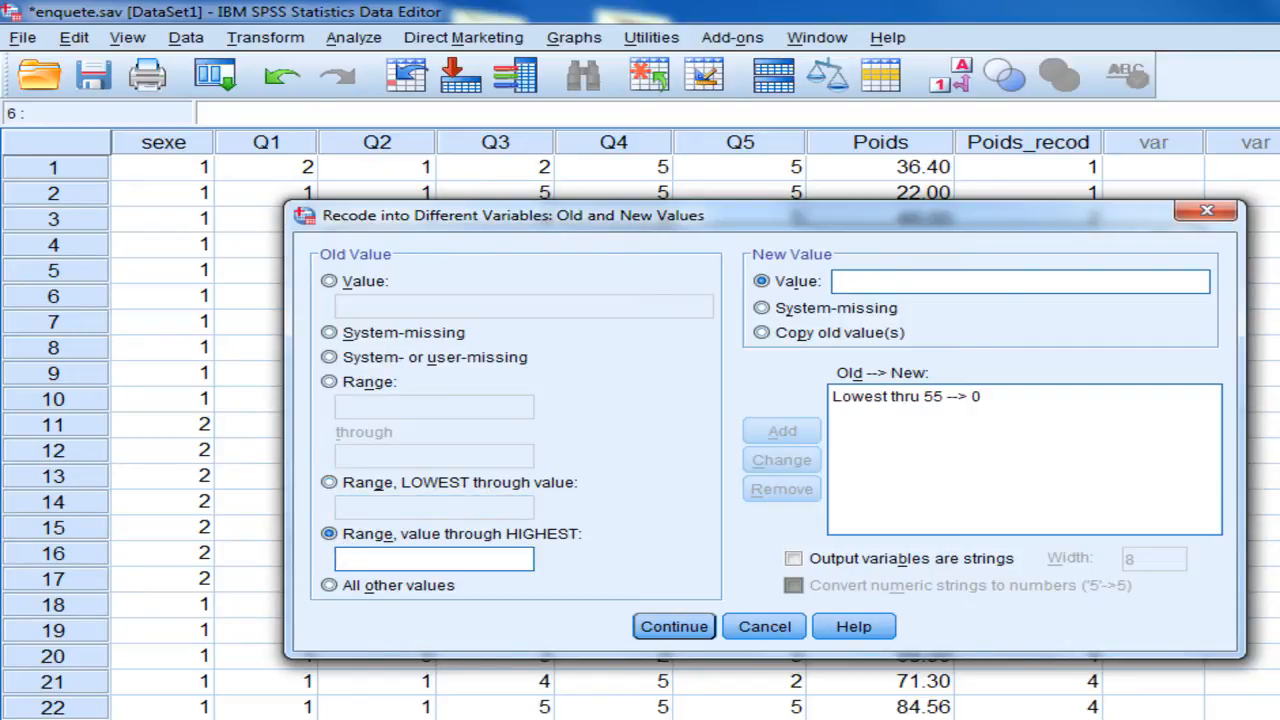
type("55.00001")
left_click(1020, 281)
type("1")
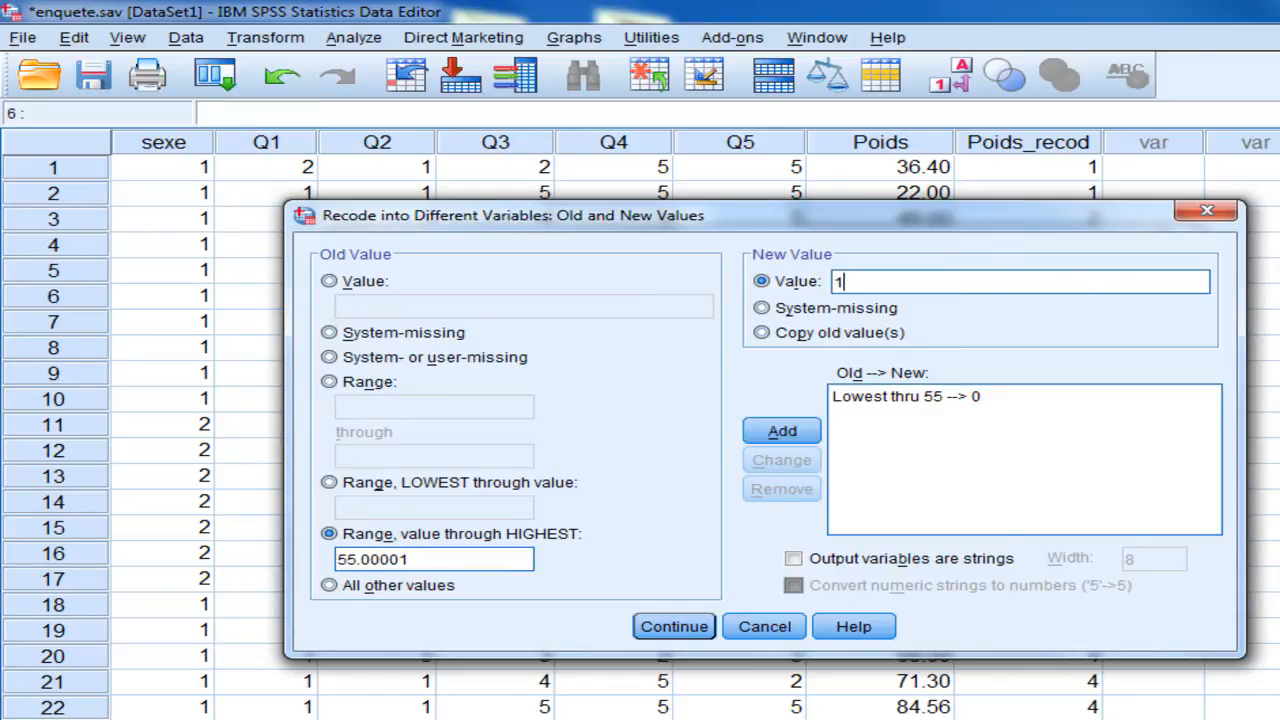
key("Return")
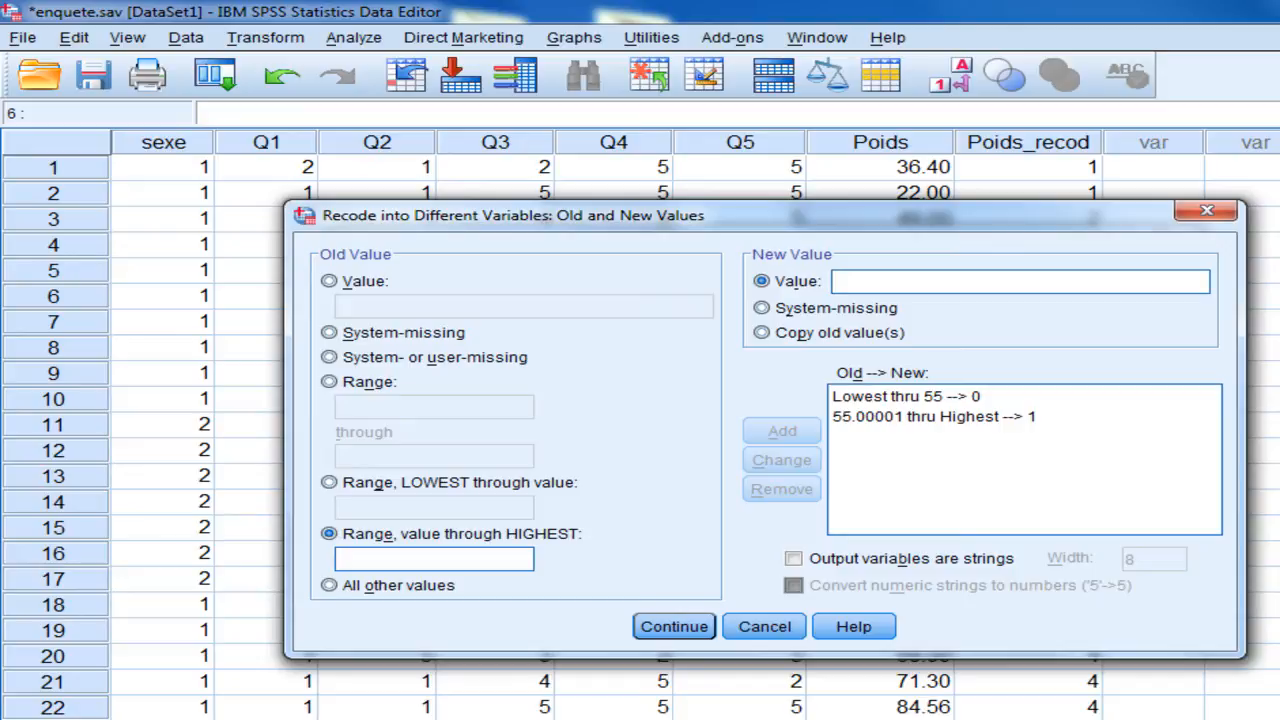
- Add a recode rule that turns all other Poids values into system-missing
key("shift+Tab")
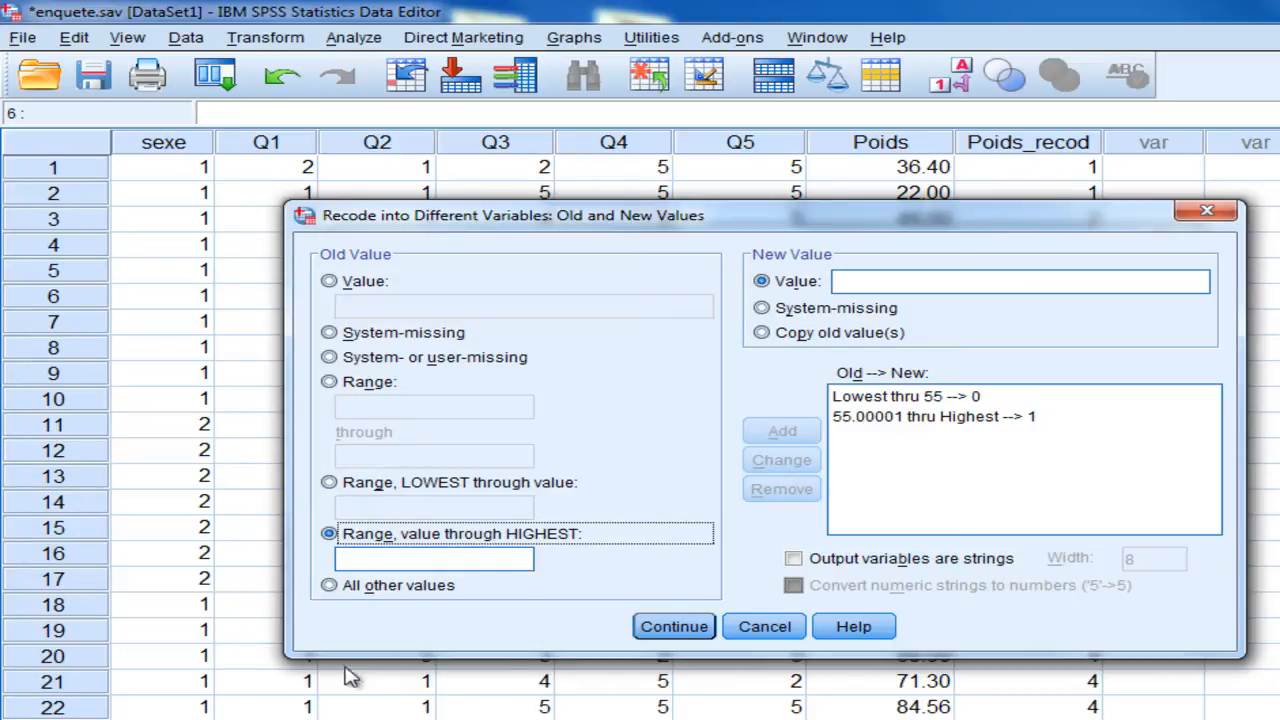
left_click(329, 585)
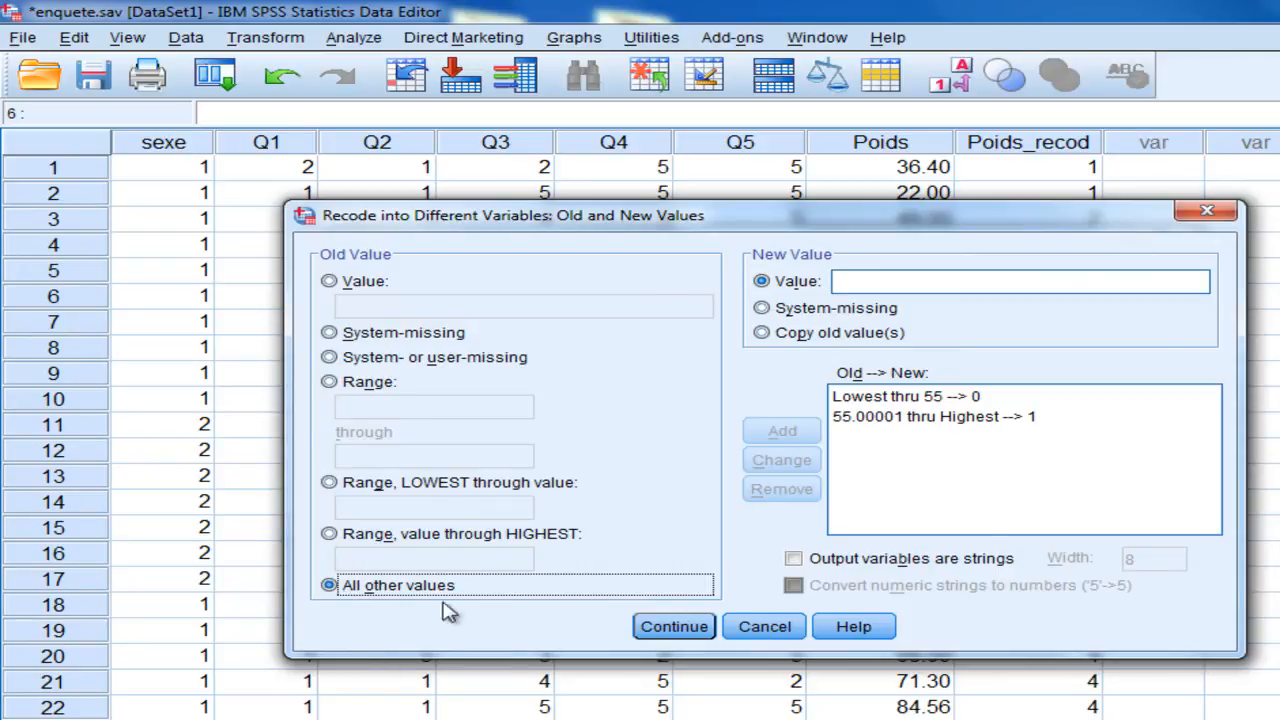
left_click(765, 310)
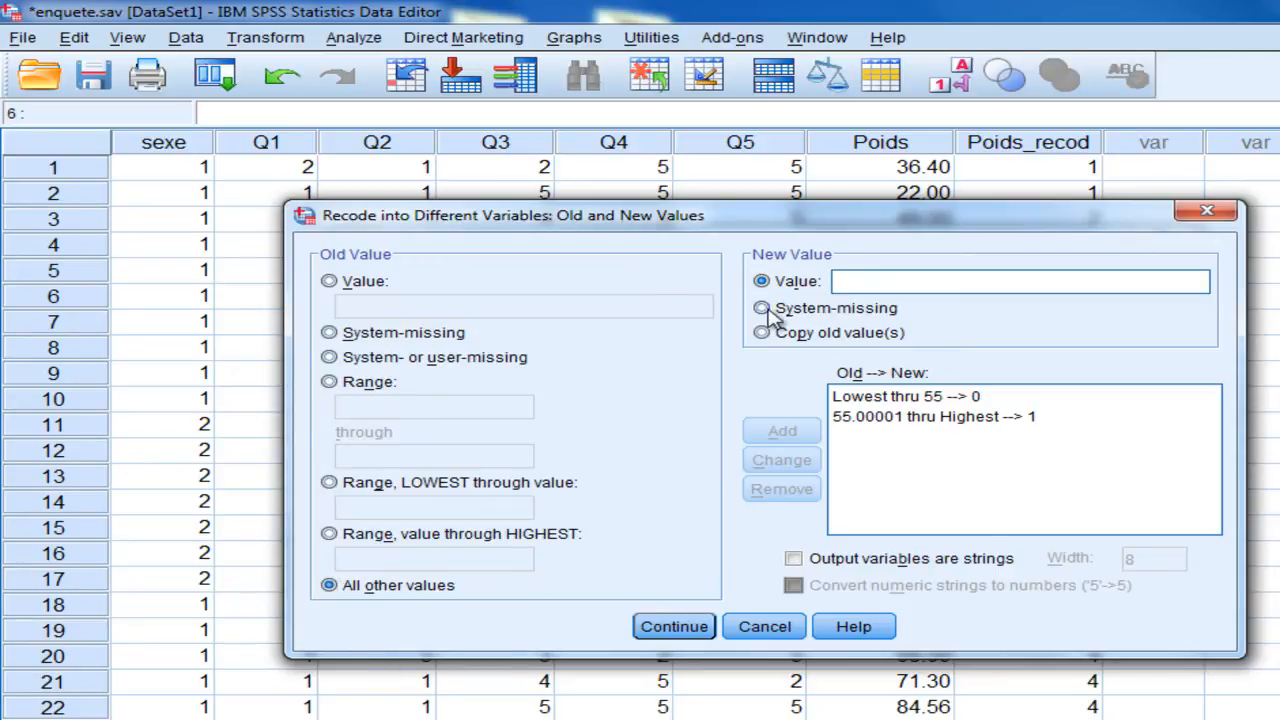
left_click(785, 431)
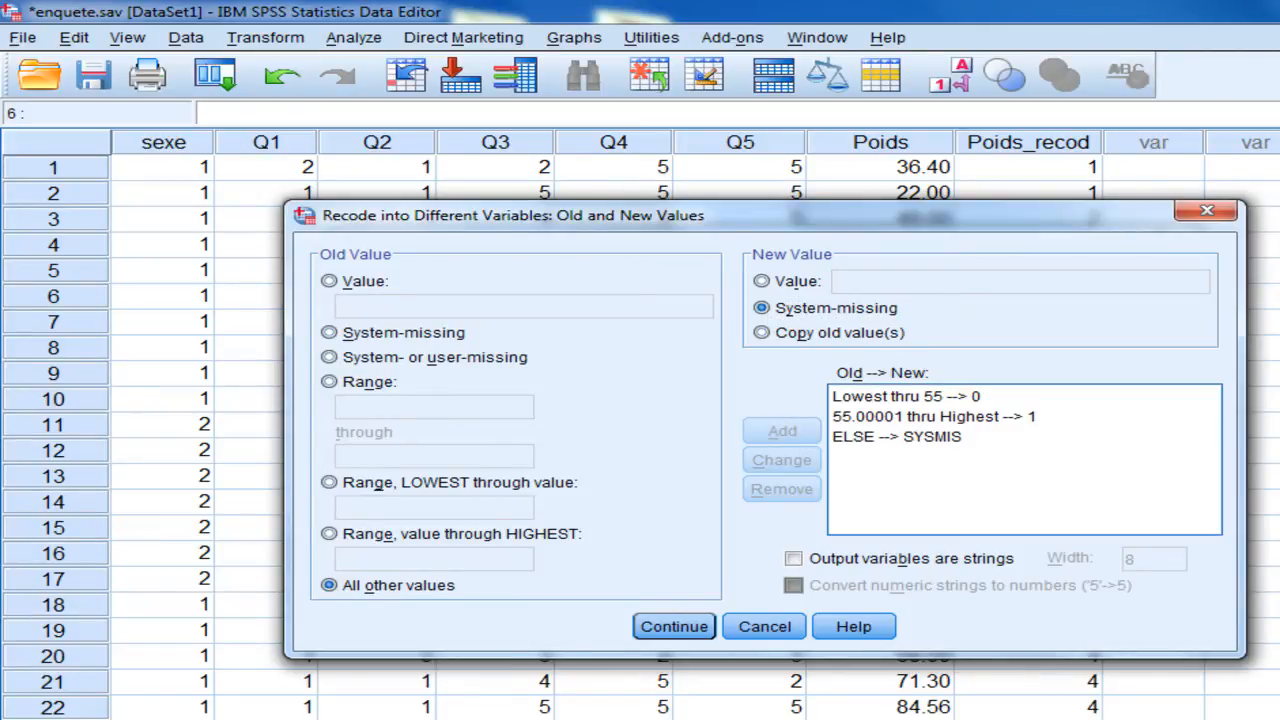
- Accept the recode rules, assign Poids_dicho as the output variable for Poids, and run the recode
left_click(676, 627)
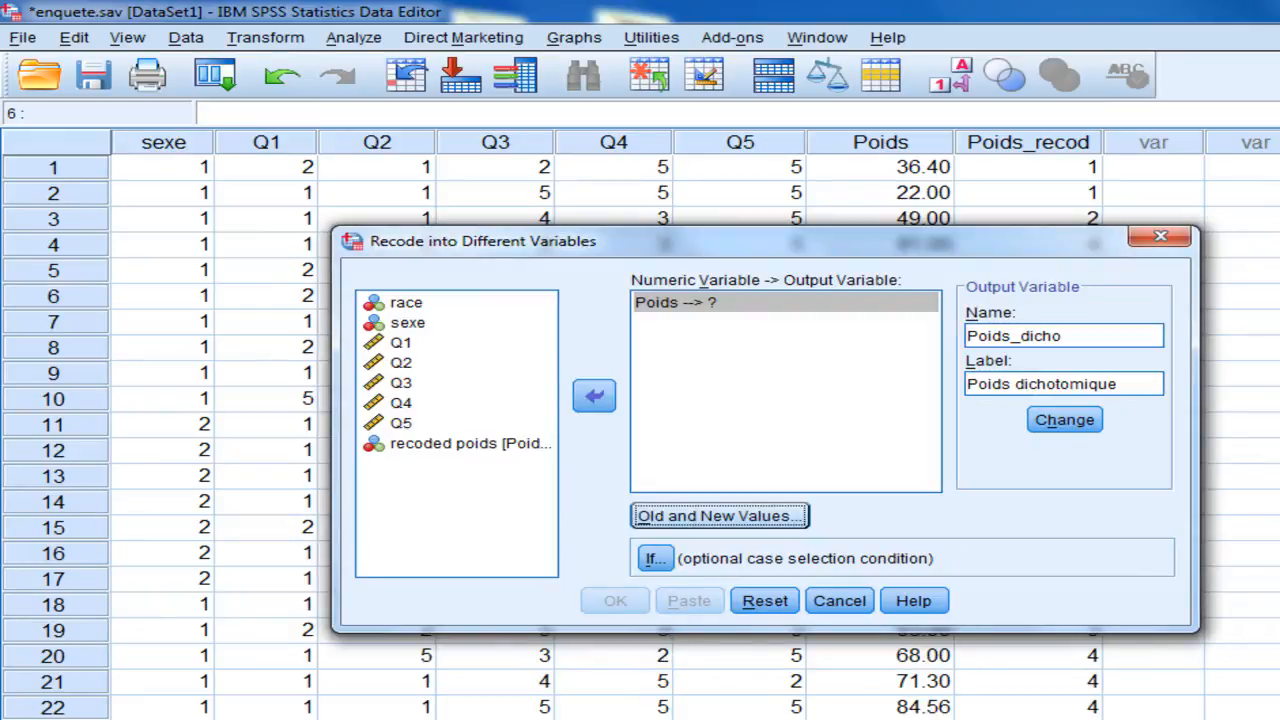
left_click(1064, 420)
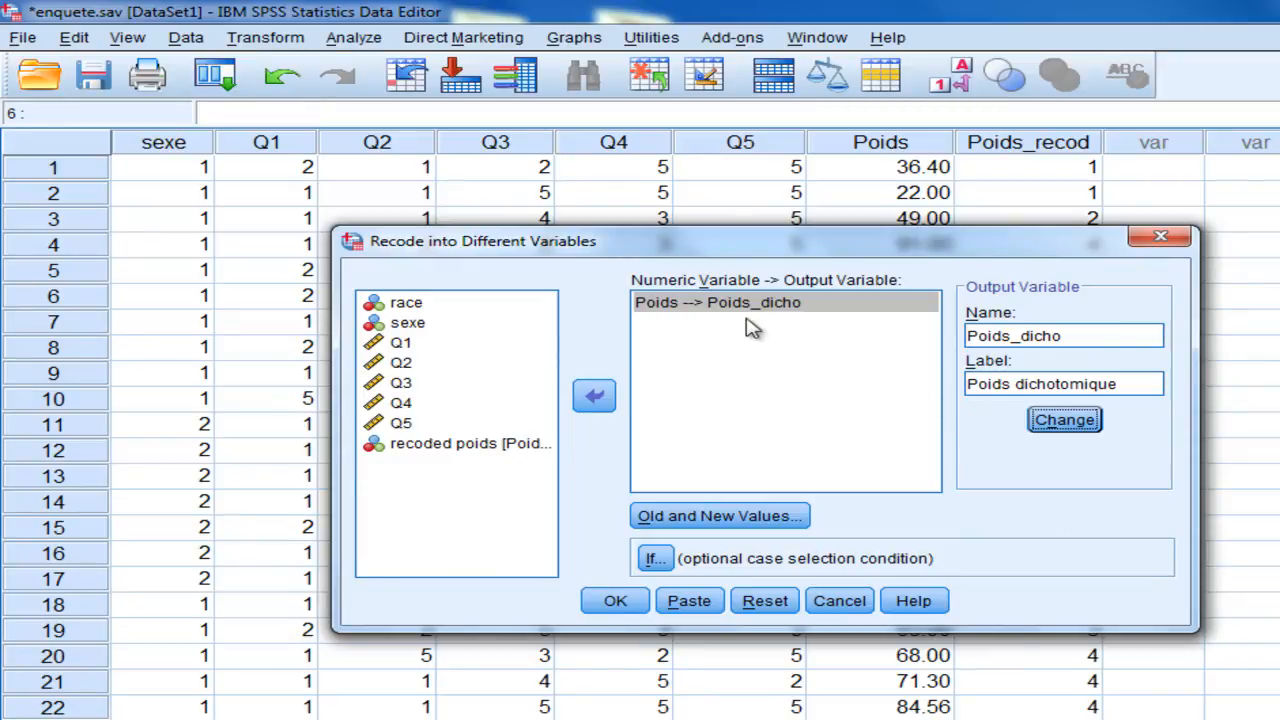
left_click(615, 603)
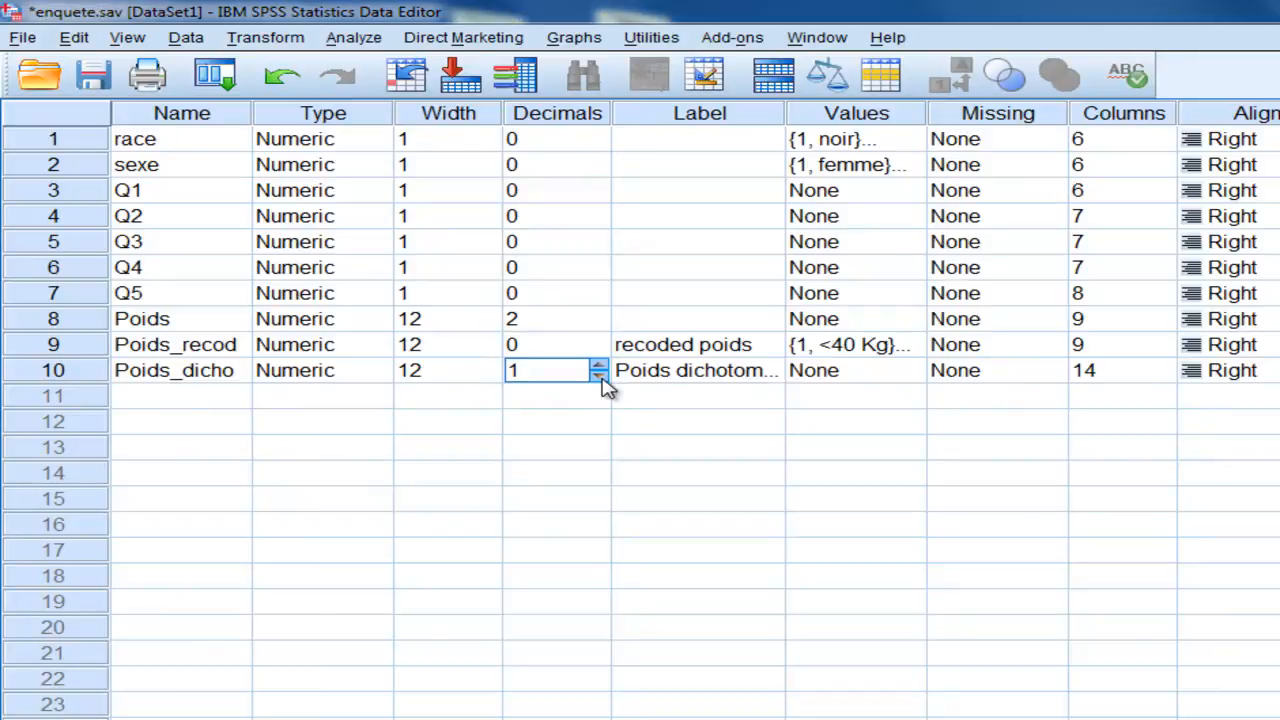
- Set Poids_dicho to 0 decimals and label its value 0 as "moins de 55 Kg"
left_click(599, 376)
left_click(52, 370)
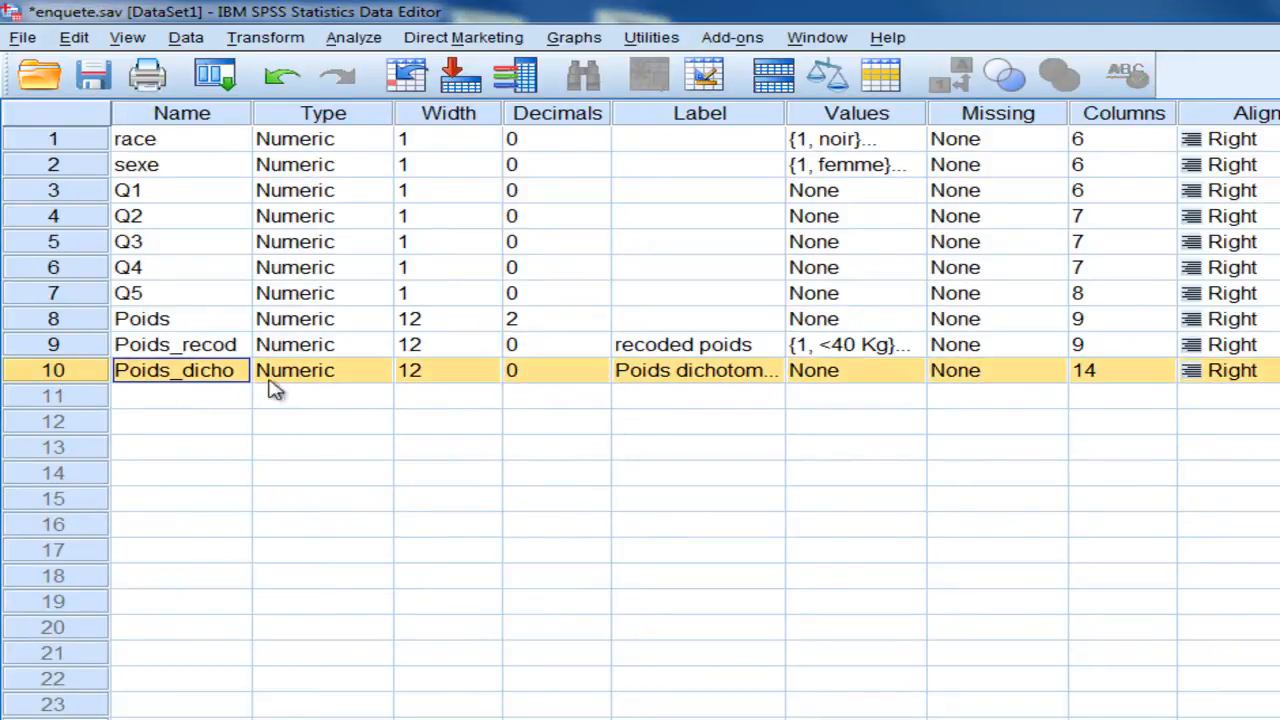
left_click(912, 372)
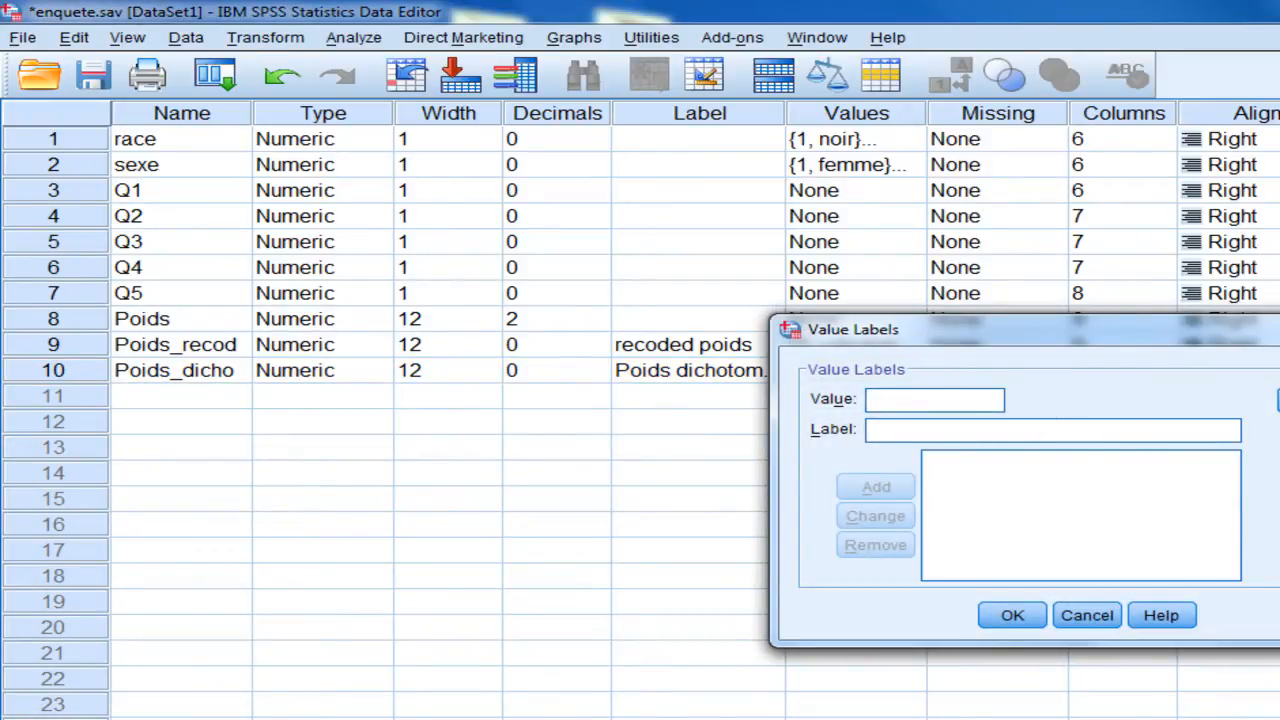
type("0")
left_click(1146, 428)
type("moins")
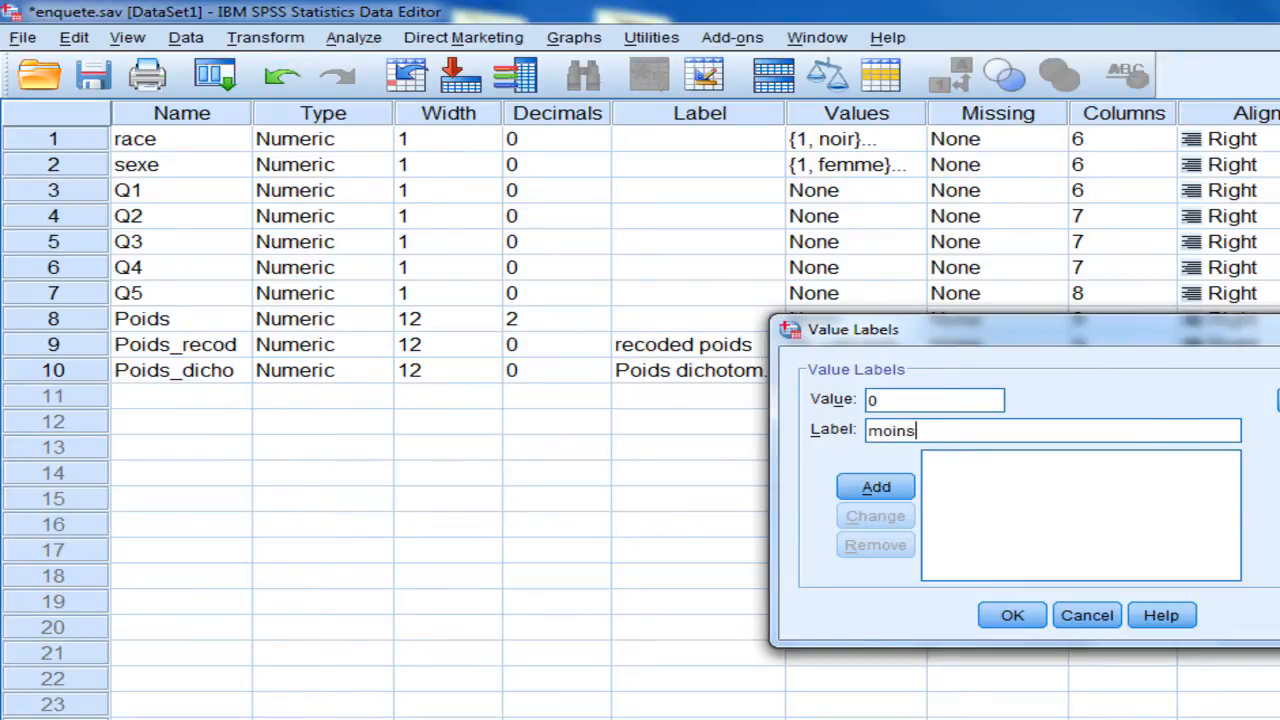
type(" de 55 Kg")
key("Return")
- Label value 1 of Poids_dicho as "plus de 55 Kg" and accept the value labels
type("1")
key("Tab")
left_click_drag(1262, 330, 908, 258)
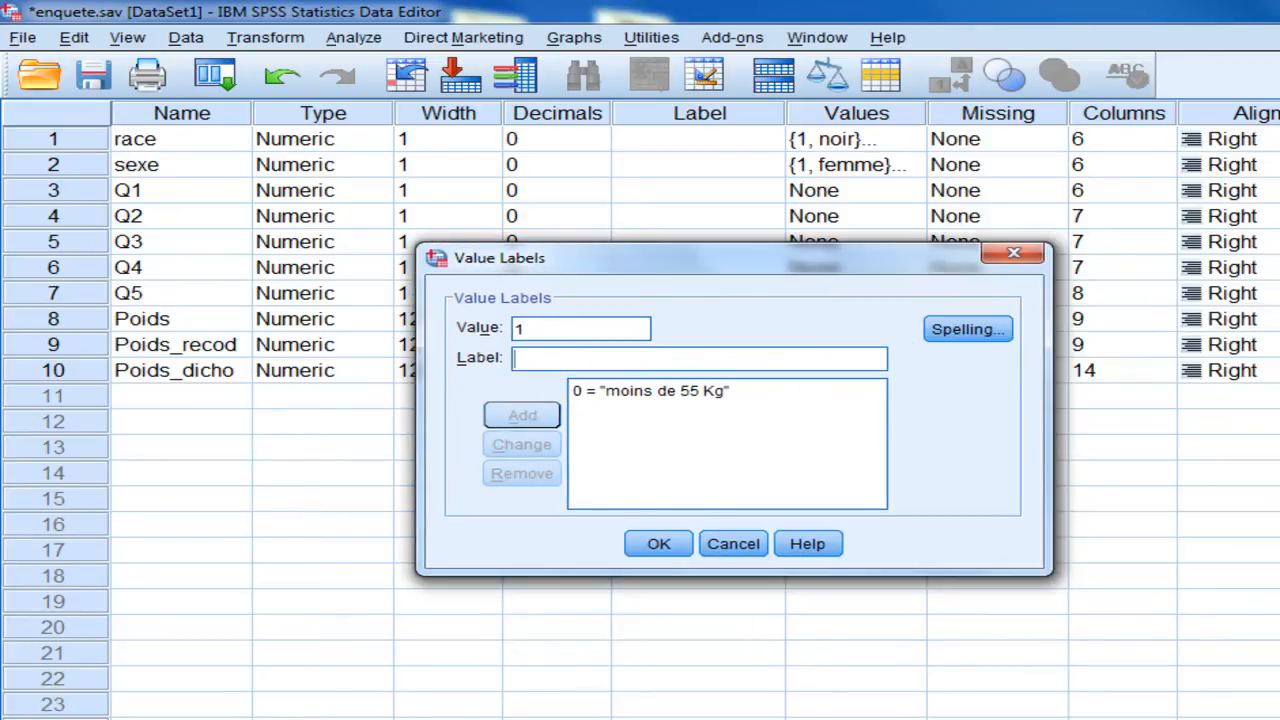
type("plu")
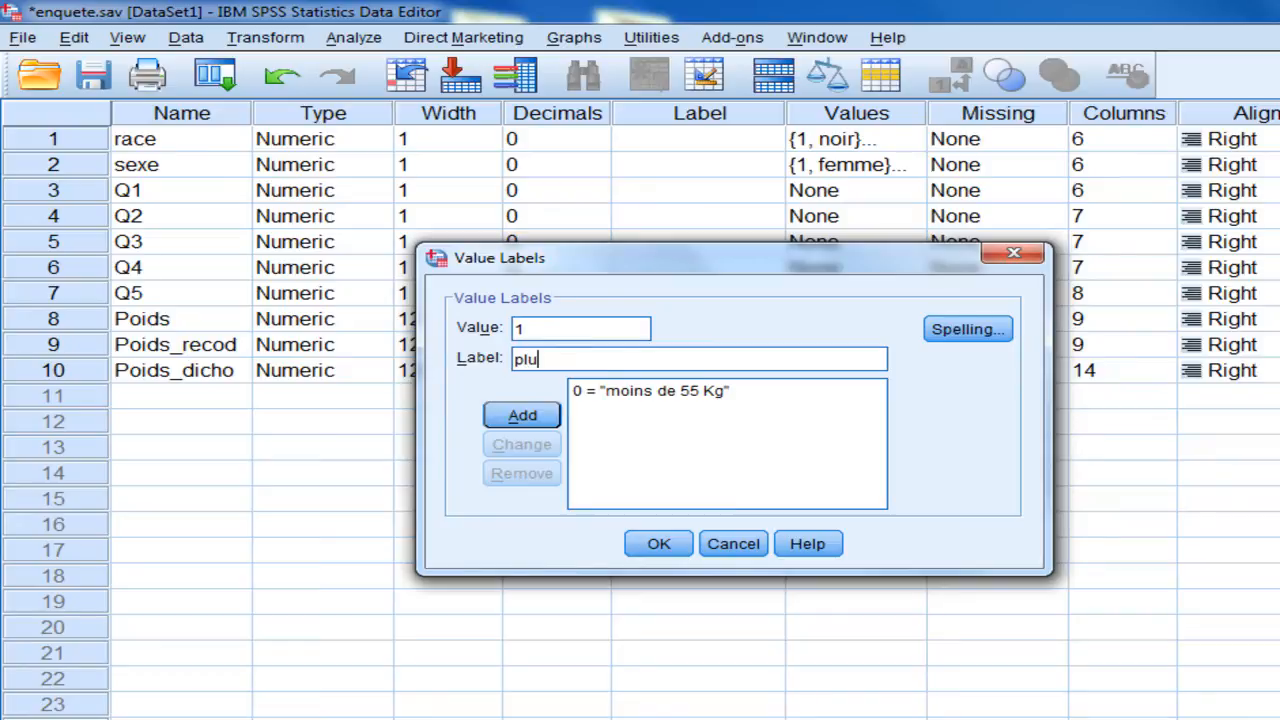
type("s de 55 Kg")
key("Return")
left_click(660, 545)
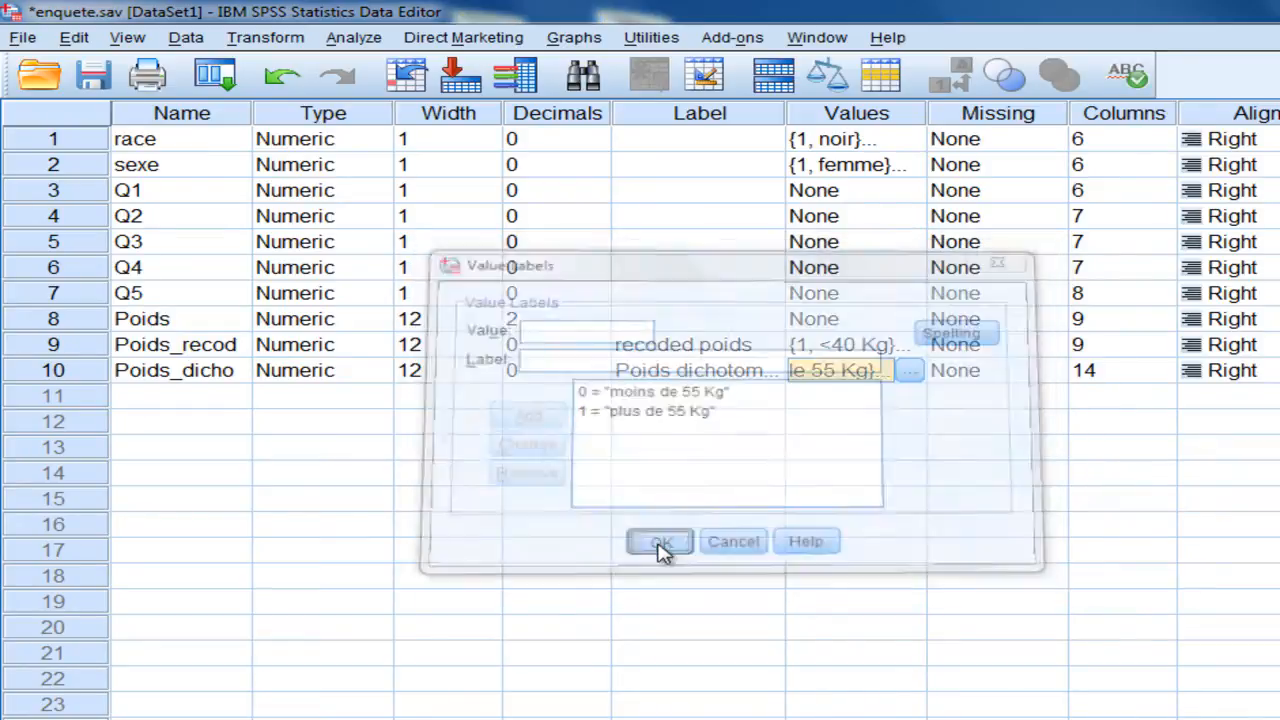
- Return to the data and compare the Poids values with the Poids_dicho codes for cases 1 to 4
key("ctrl+t")
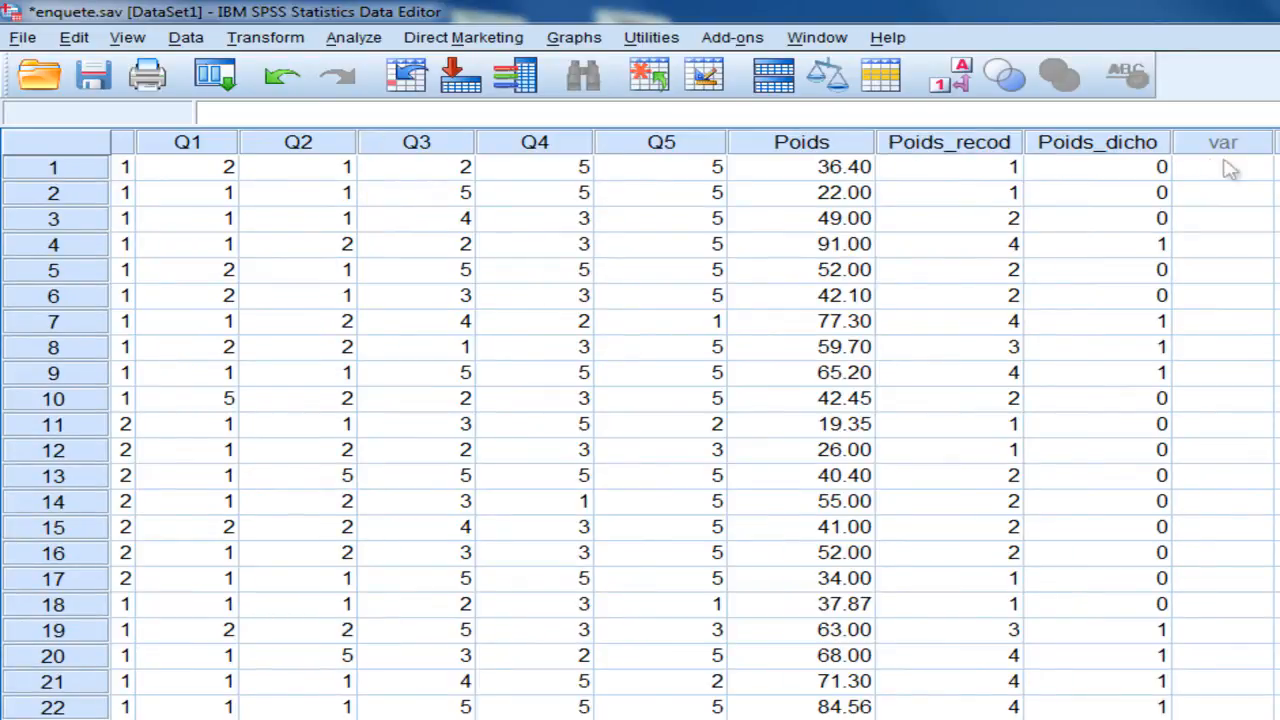
left_click(1155, 168)
left_click(866, 170)
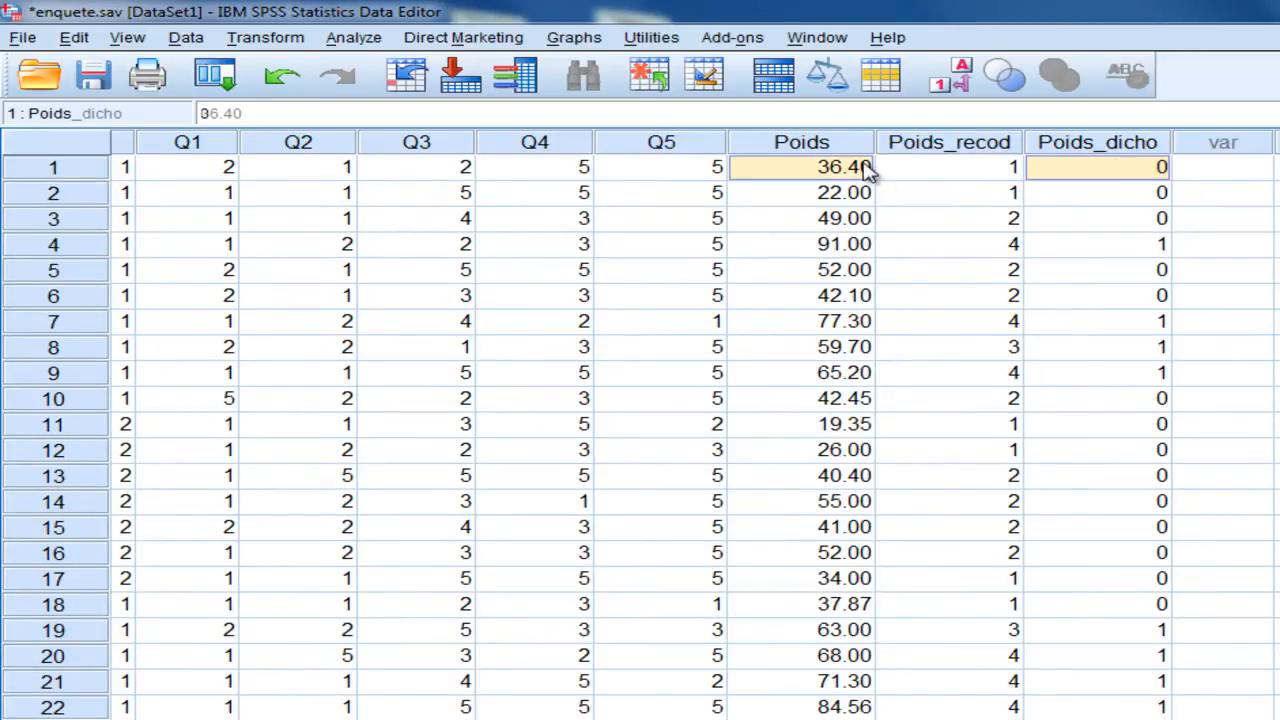
left_click(858, 194)
left_click(848, 219)
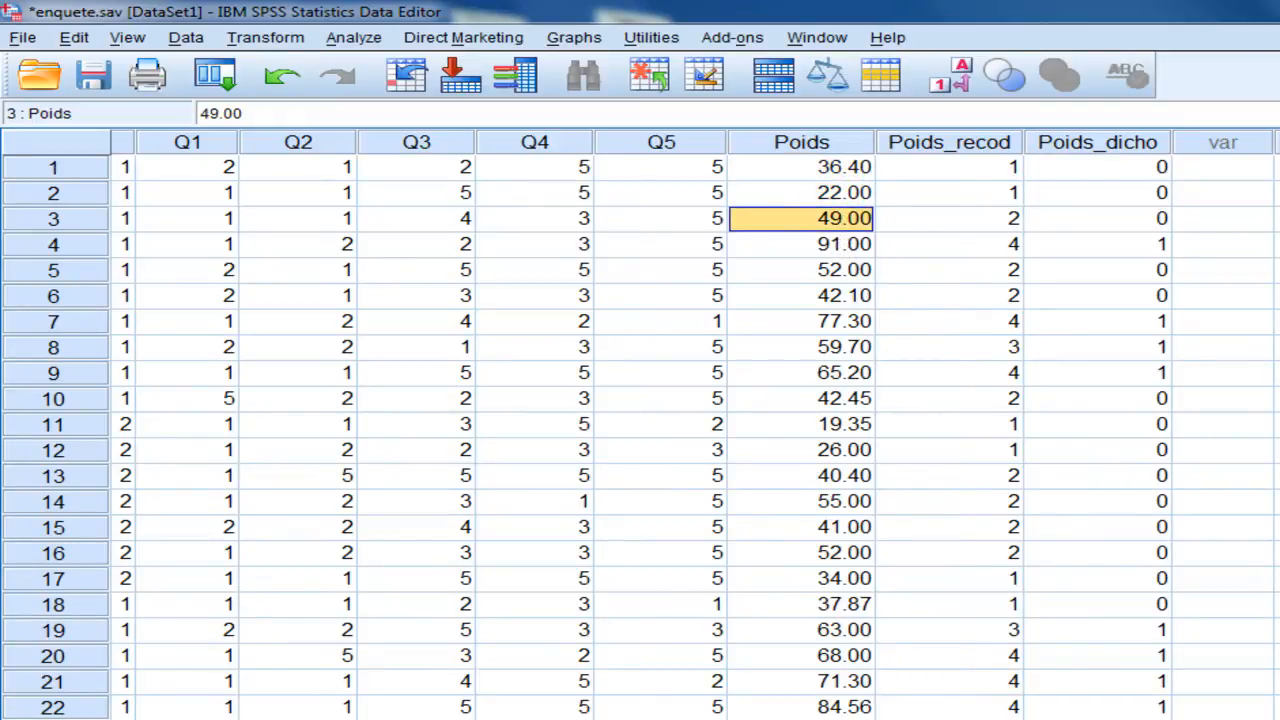
left_click(1160, 222)
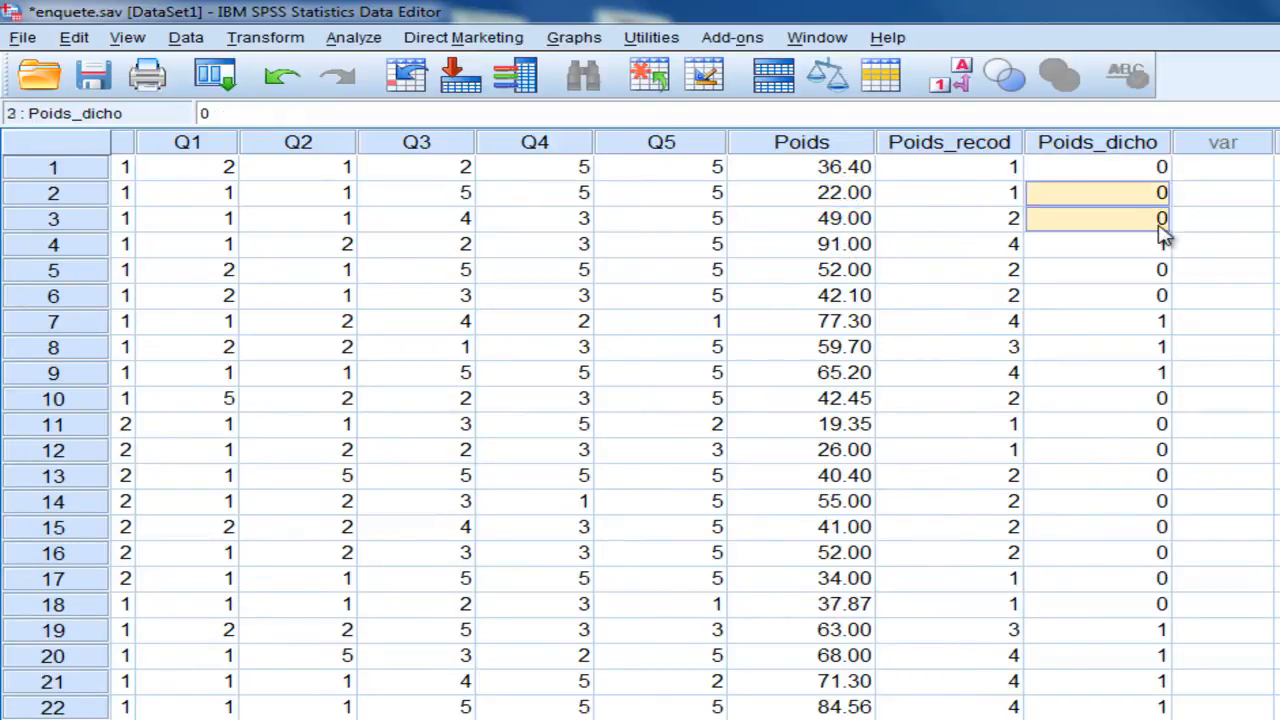
left_click(848, 250)
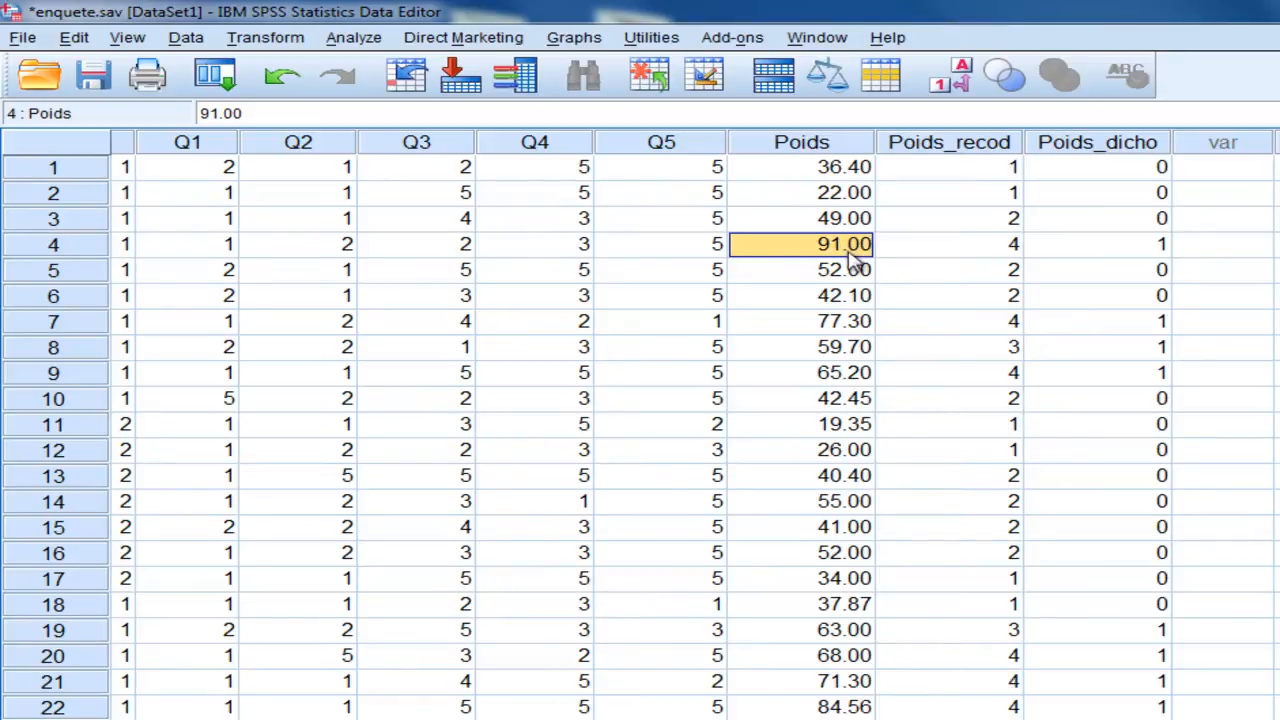
left_click(1151, 244)
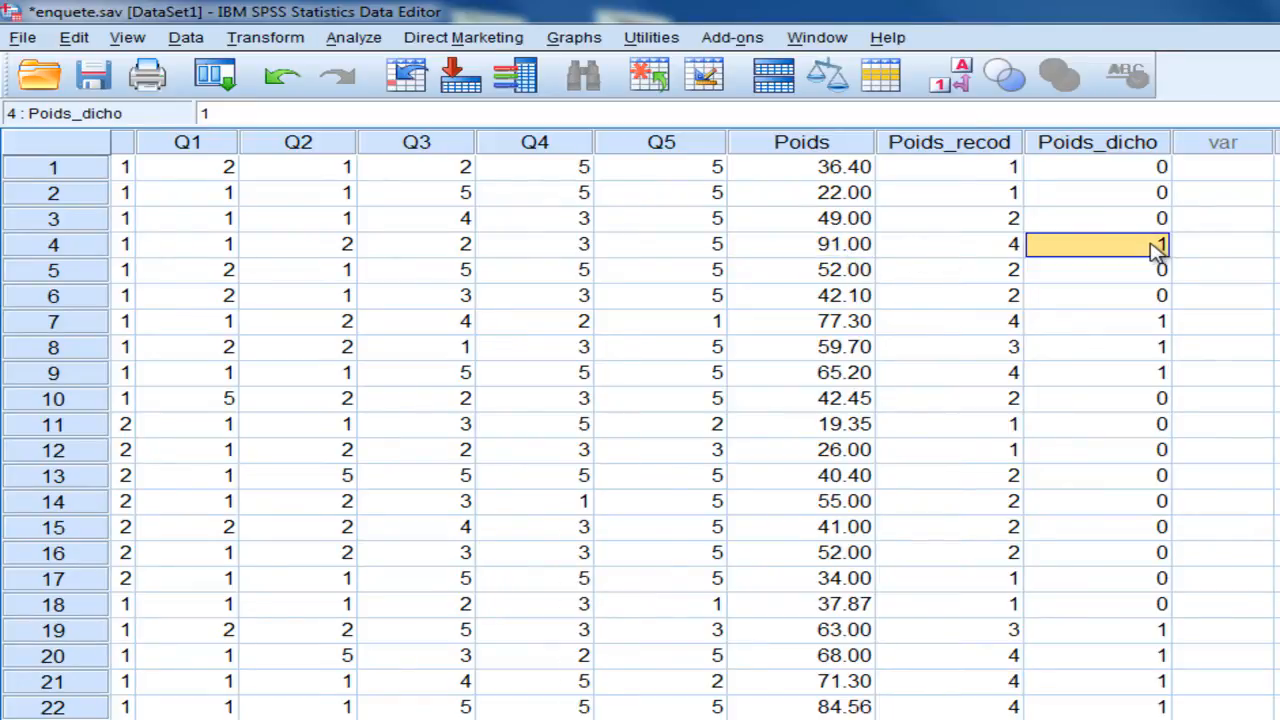
left_click(840, 252)
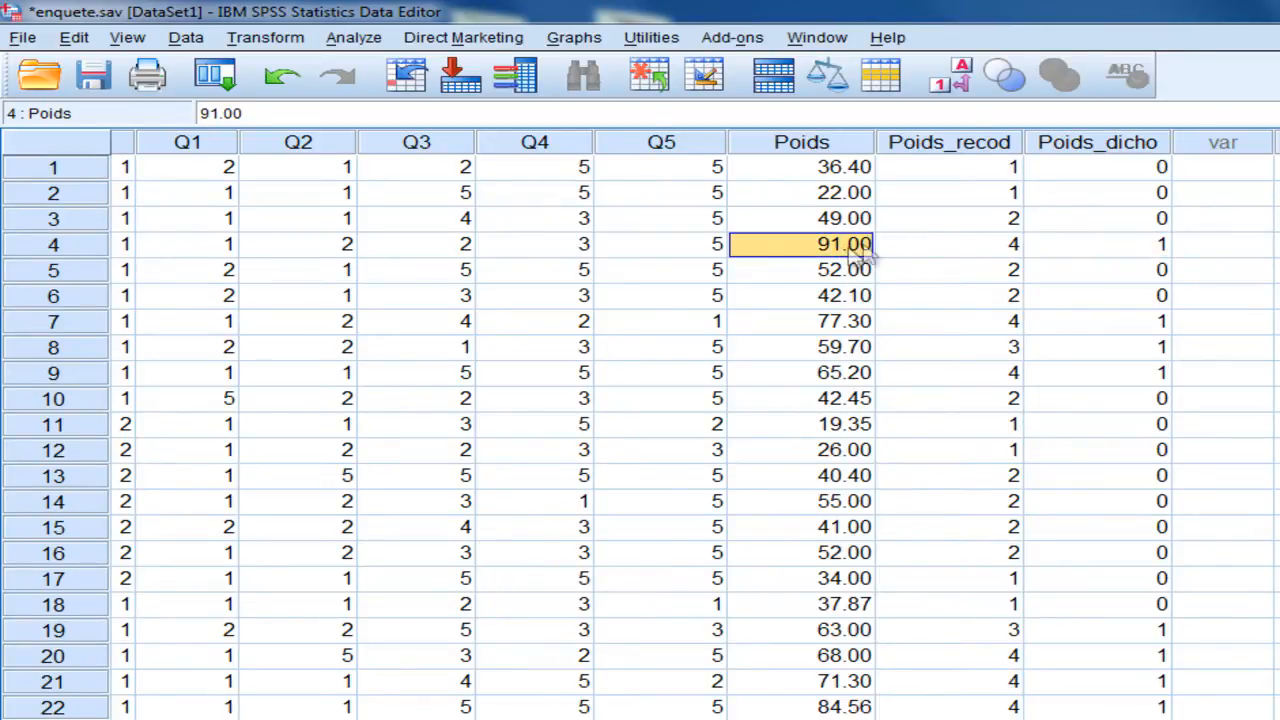
left_click(1160, 250)
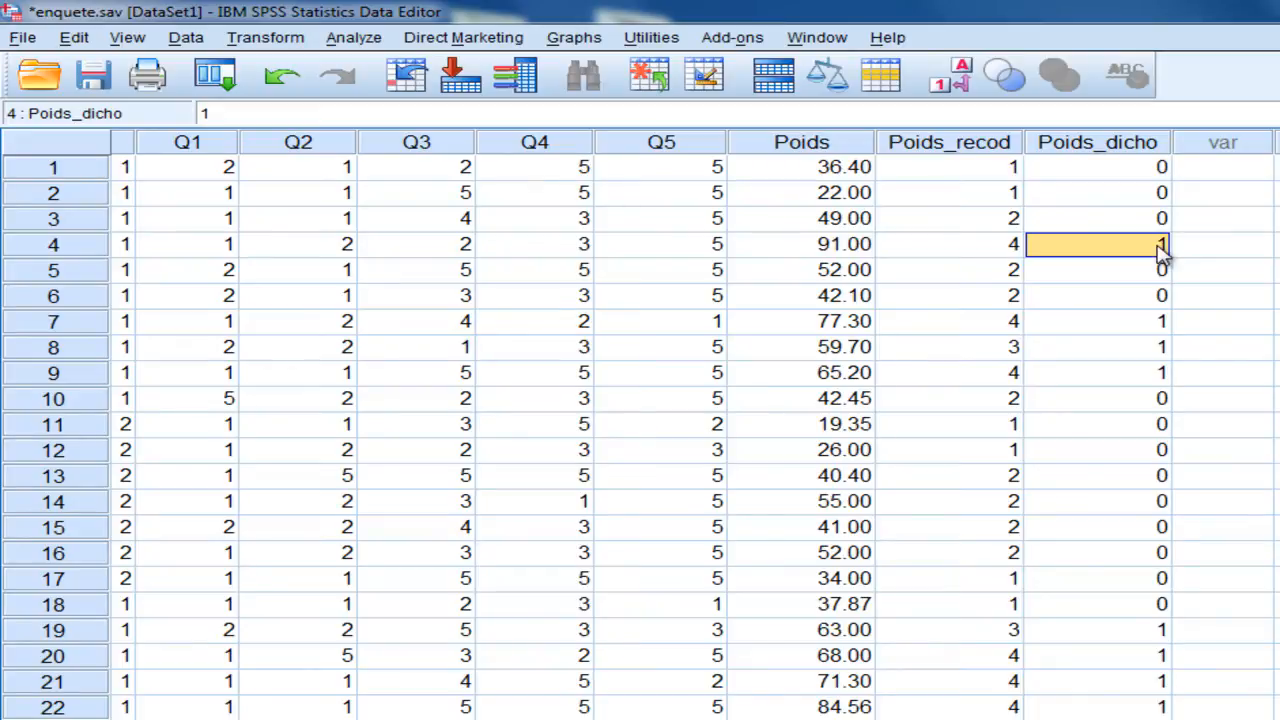
- Compare the Poids values with the Poids_dicho codes for cases 5, 7, 8 and 9
left_click(836, 274)
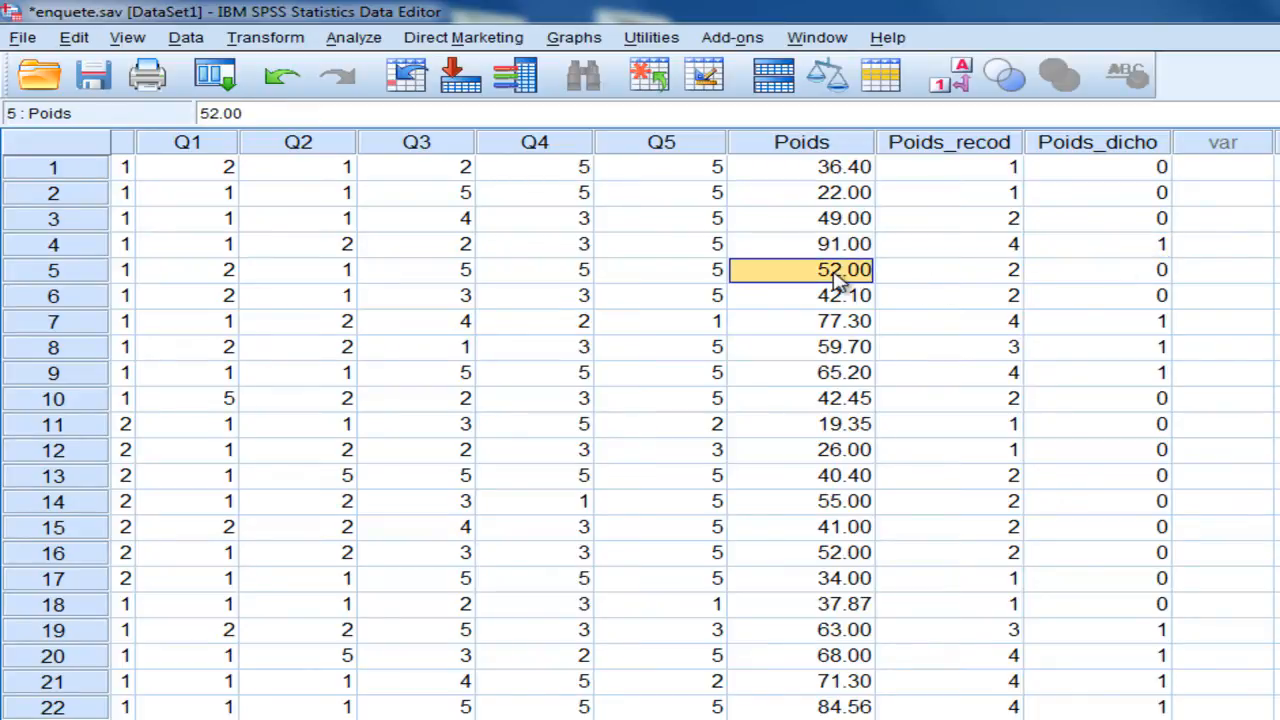
left_click(1155, 279)
left_click(851, 328)
left_click(1152, 322)
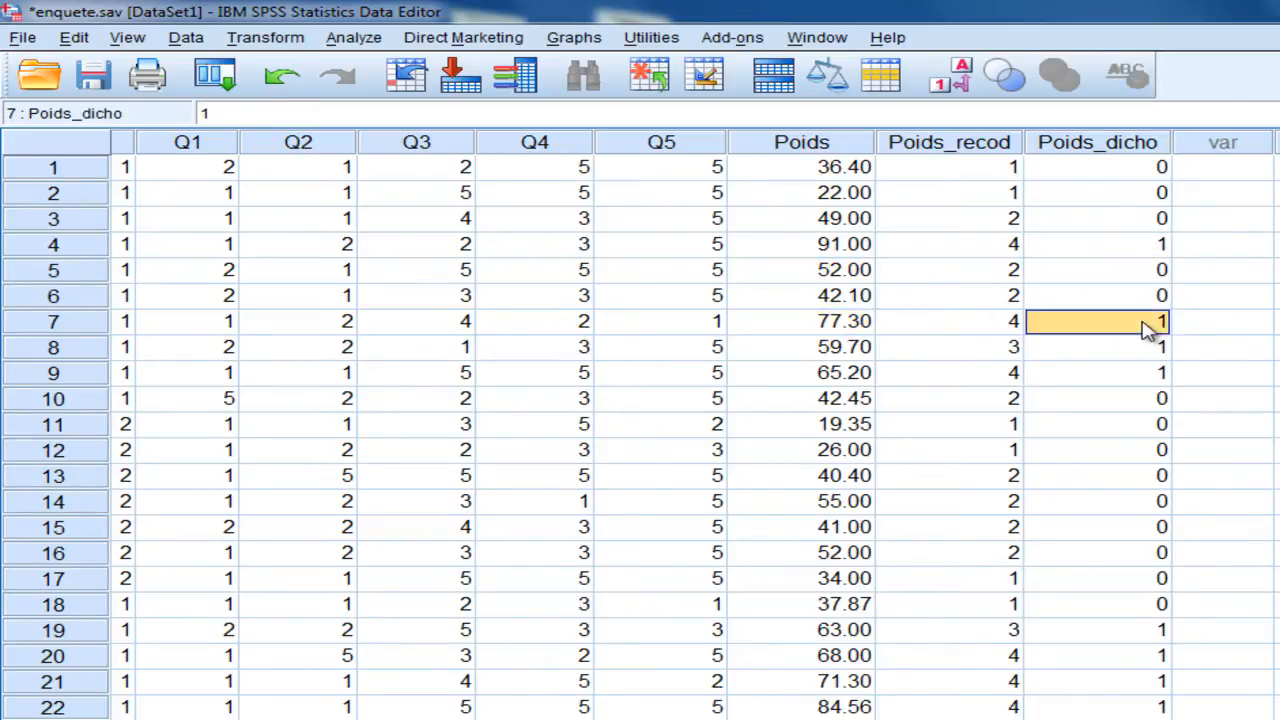
left_click(866, 350)
left_click(1155, 350)
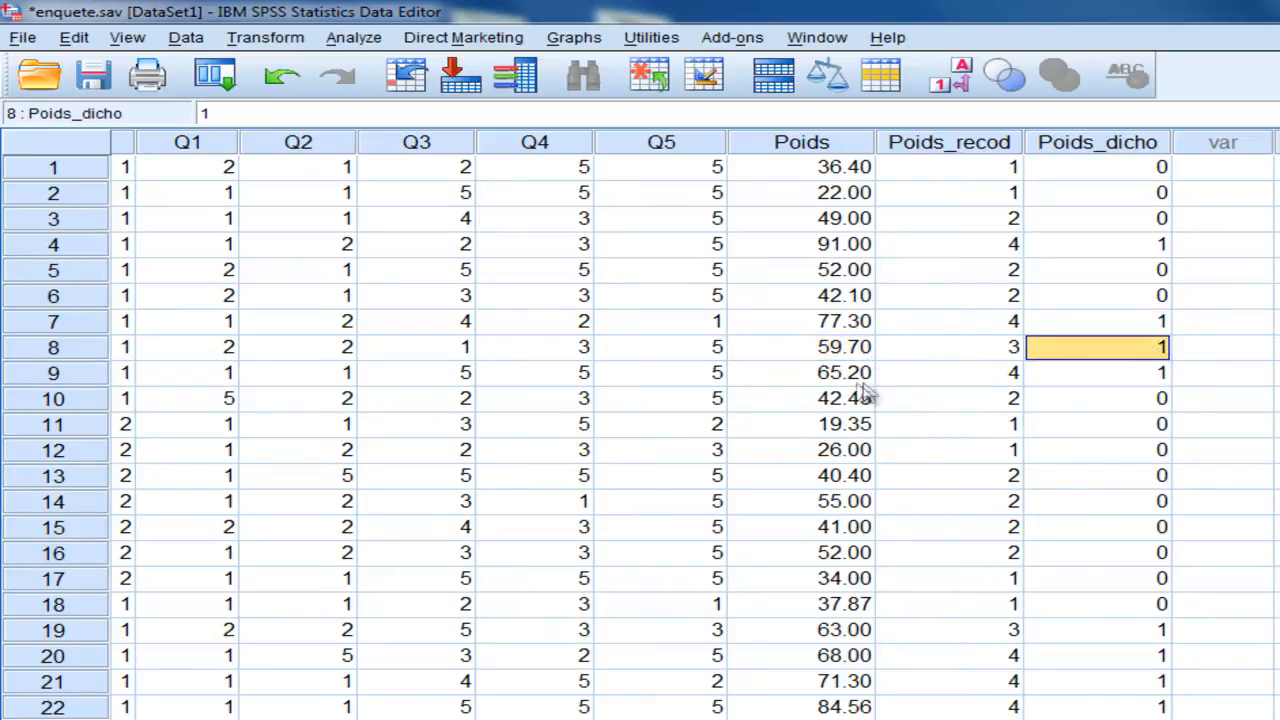
left_click(858, 378)
left_click(1152, 374)
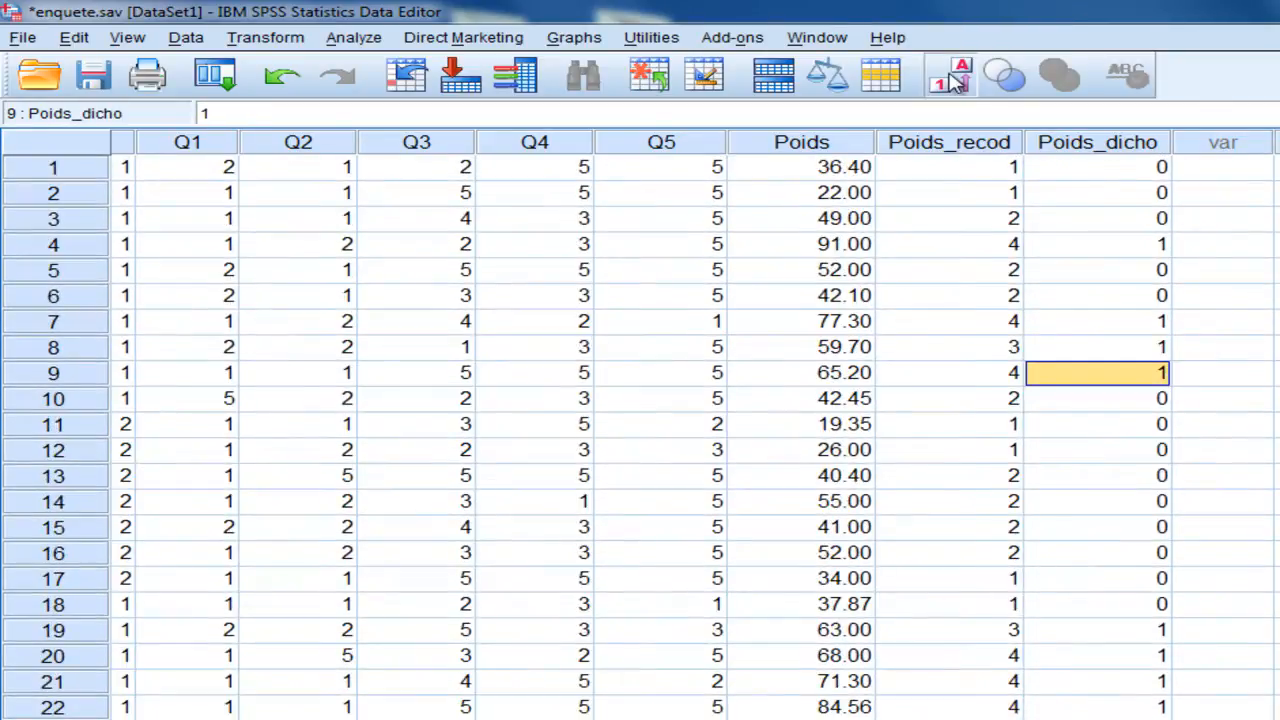
- Toggle the data between numeric codes and value labels, leaving the value labels displayed
left_click(949, 76)
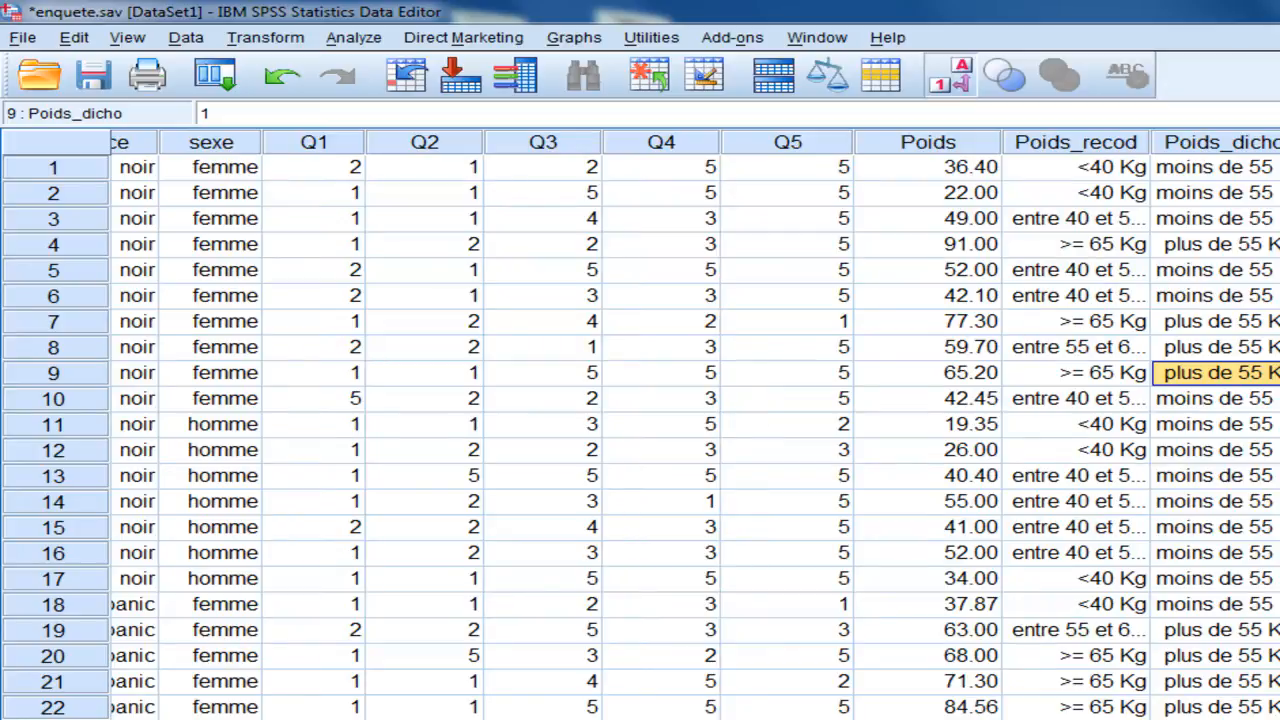
left_click(950, 87)
left_click(950, 87)
left_click(950, 87)
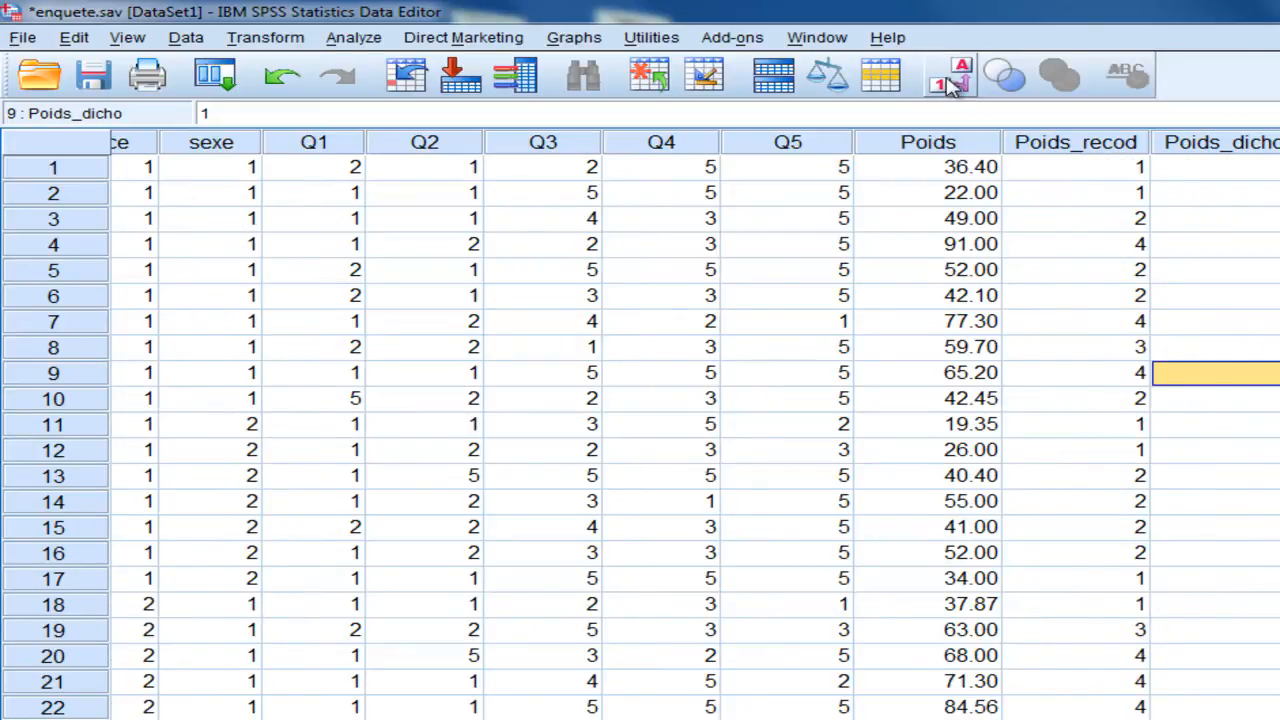
left_click(950, 87)
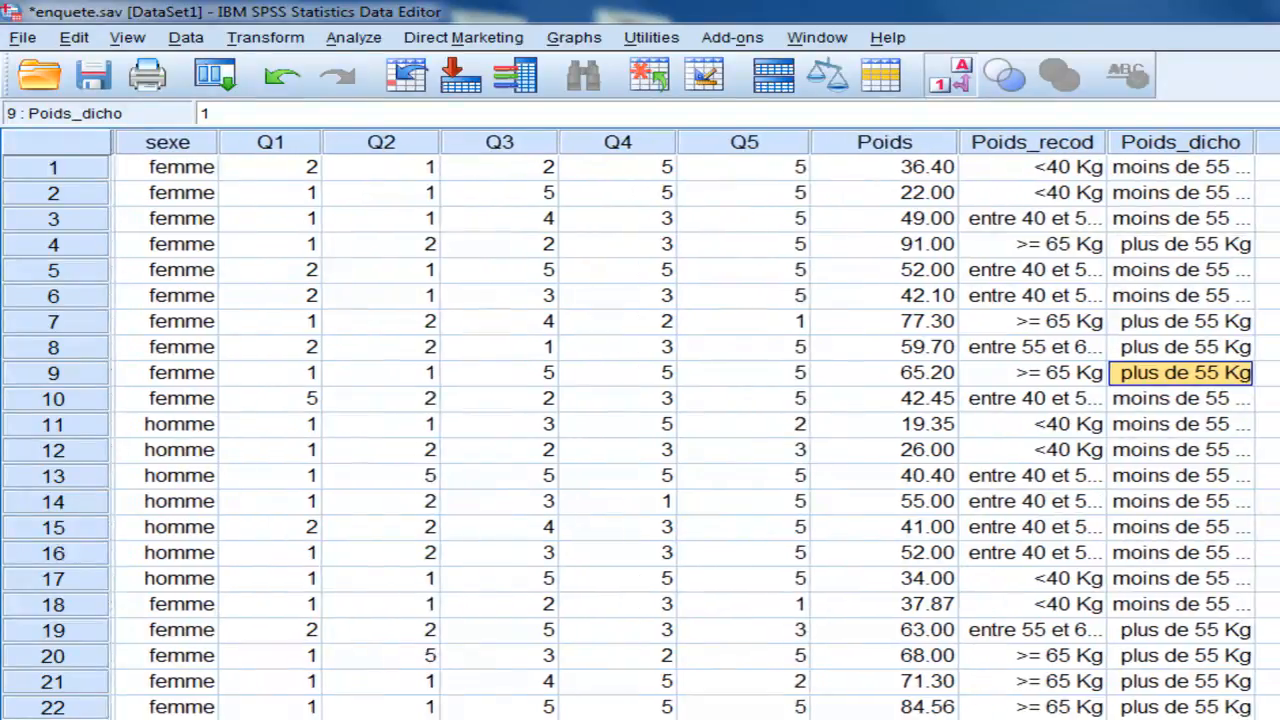
- Display the data as numeric codes and delete the Poids_recod and Poids_dicho variables
left_click(950, 80)
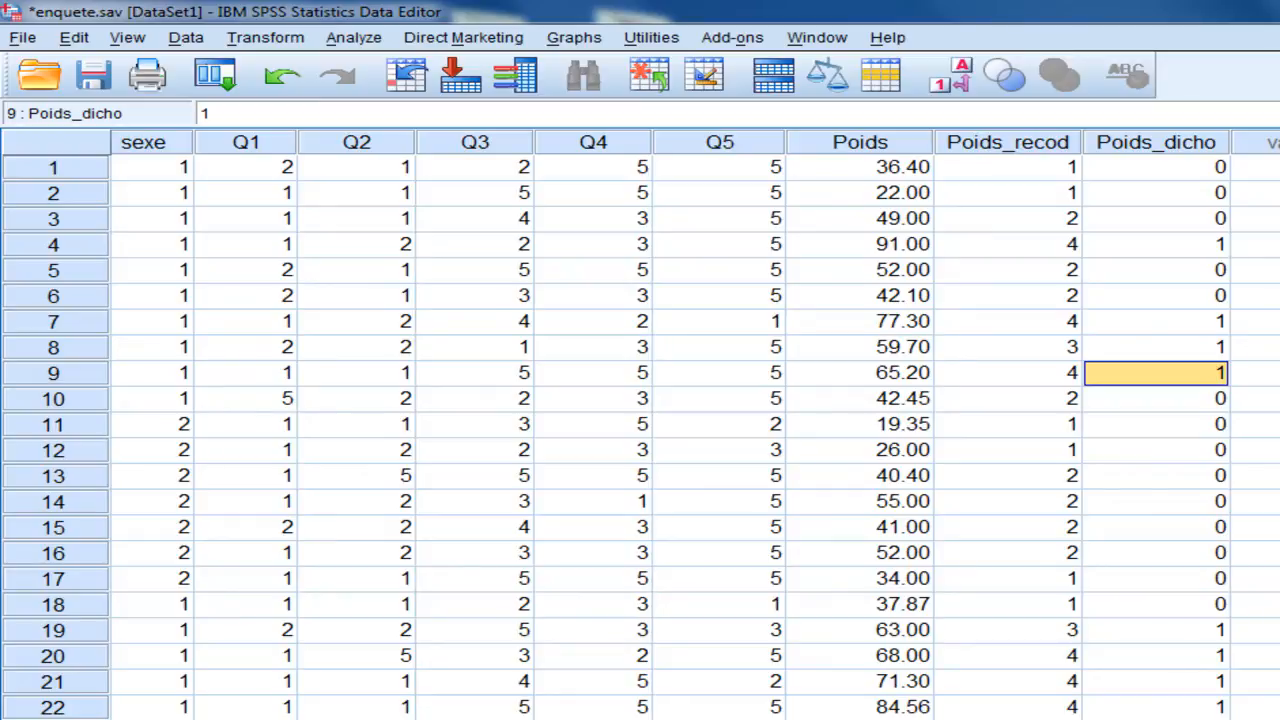
left_click(1006, 143)
left_click(1097, 155, "shift")
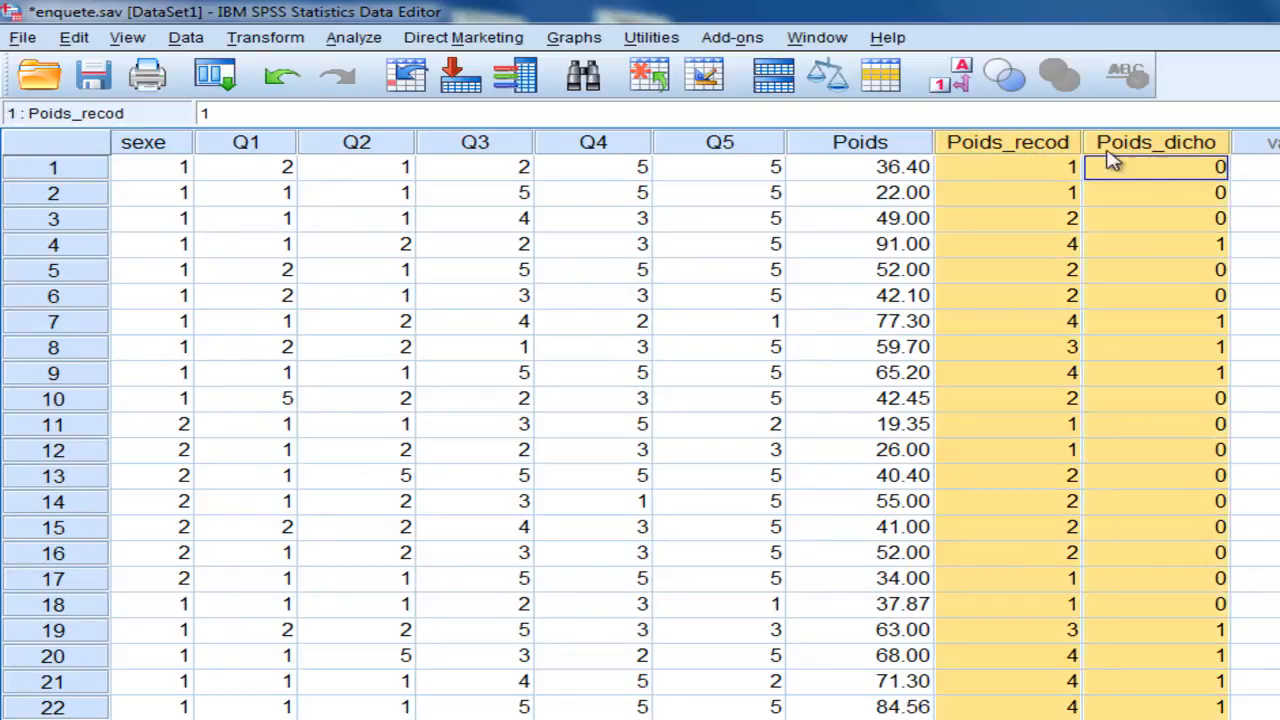
right_click(1032, 148)
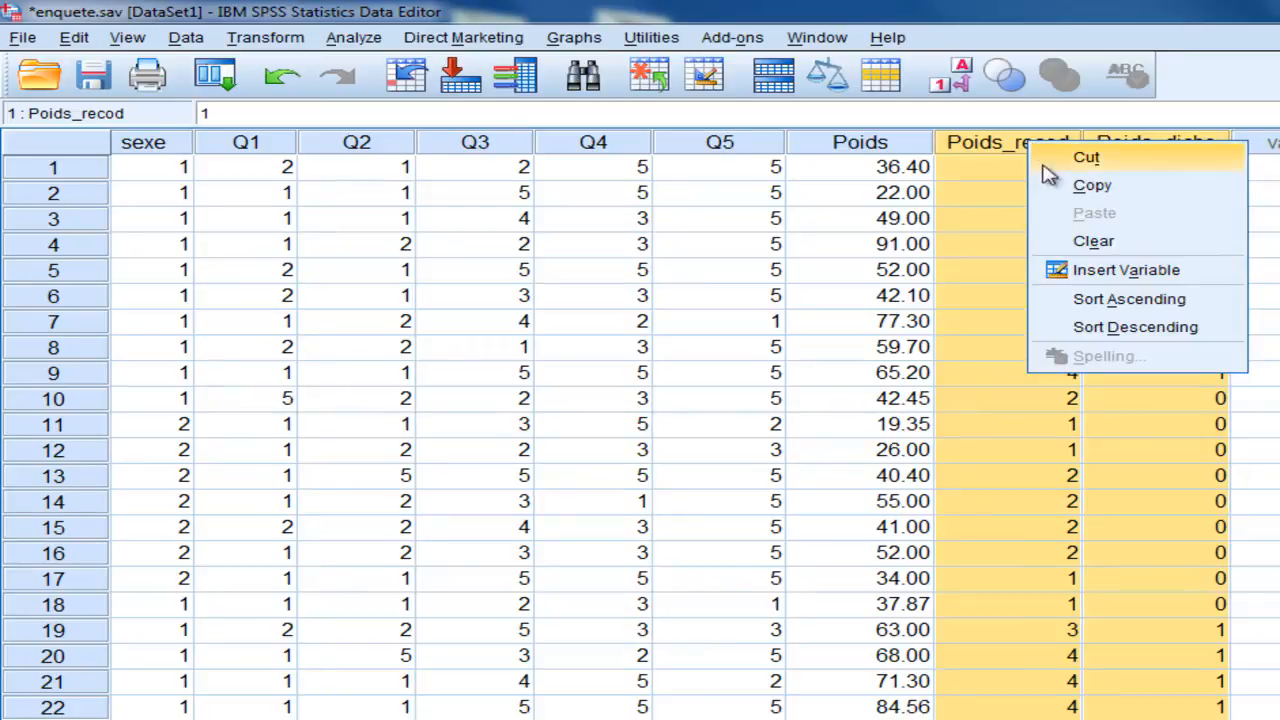
left_click(1080, 244)
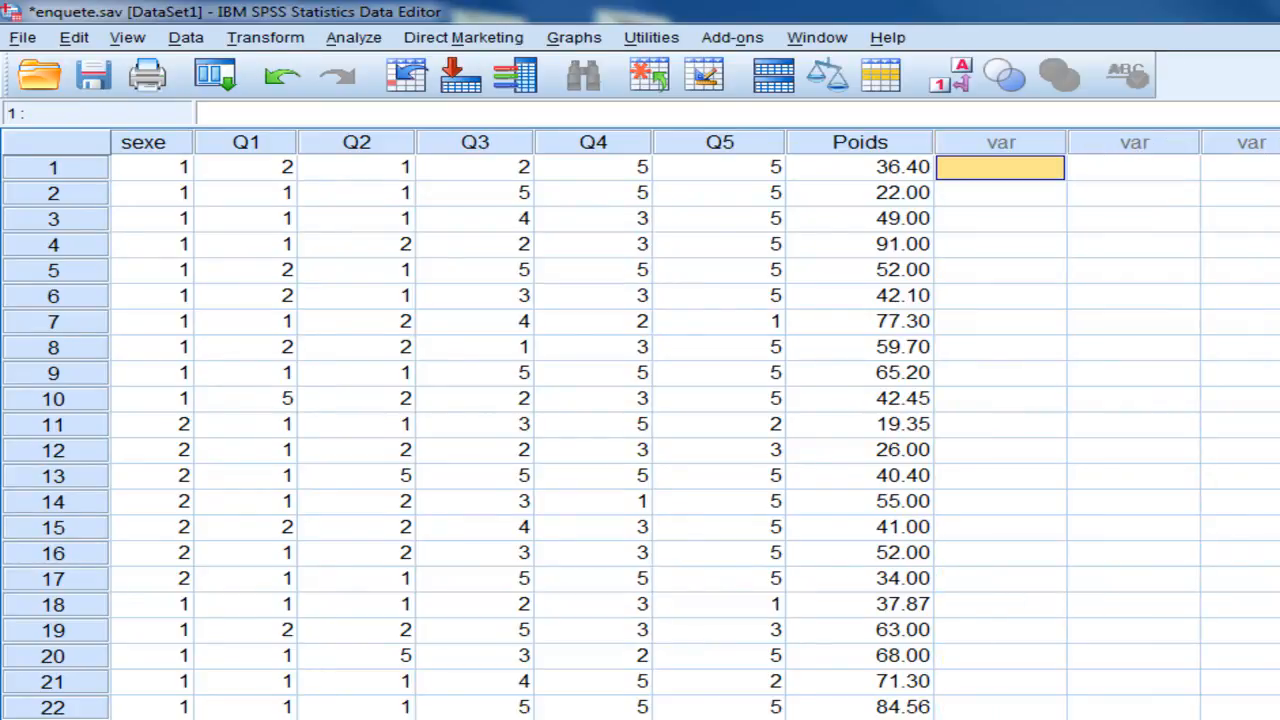
- Create a new syntax file and narrow its command outline to widen the editing area
left_click(24, 38)
mouse_move(155, 68)
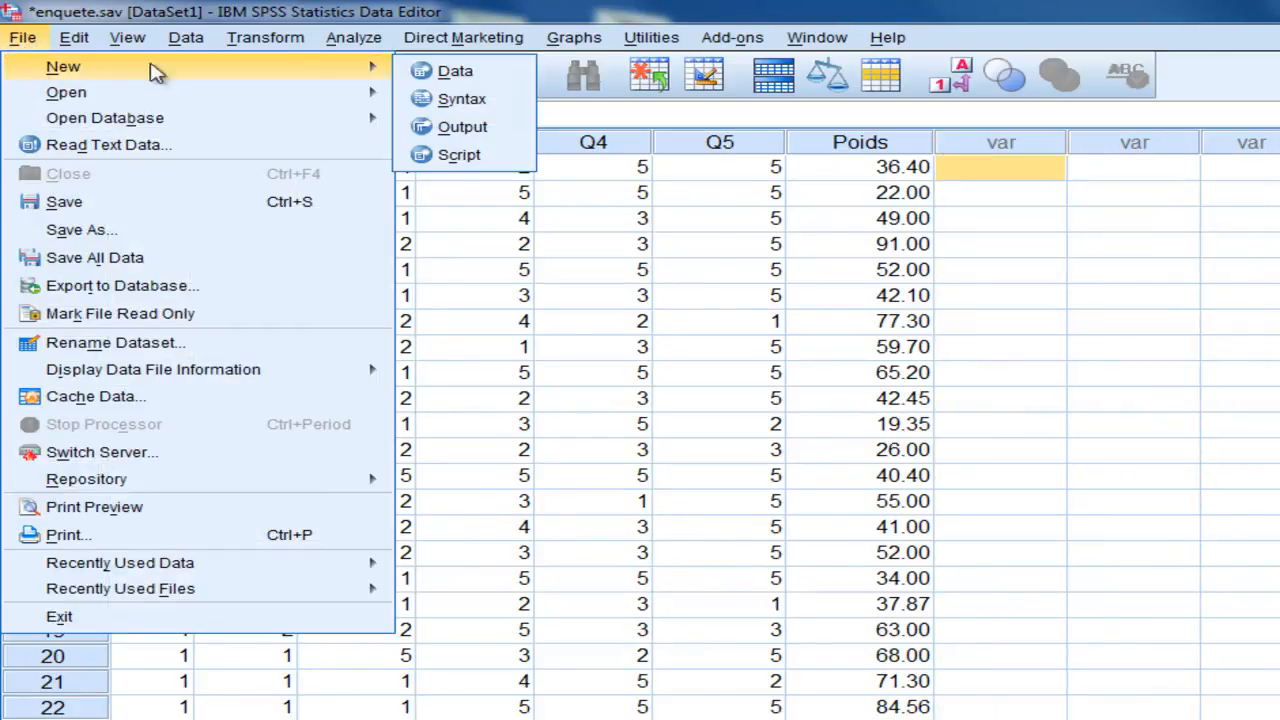
left_click(487, 99)
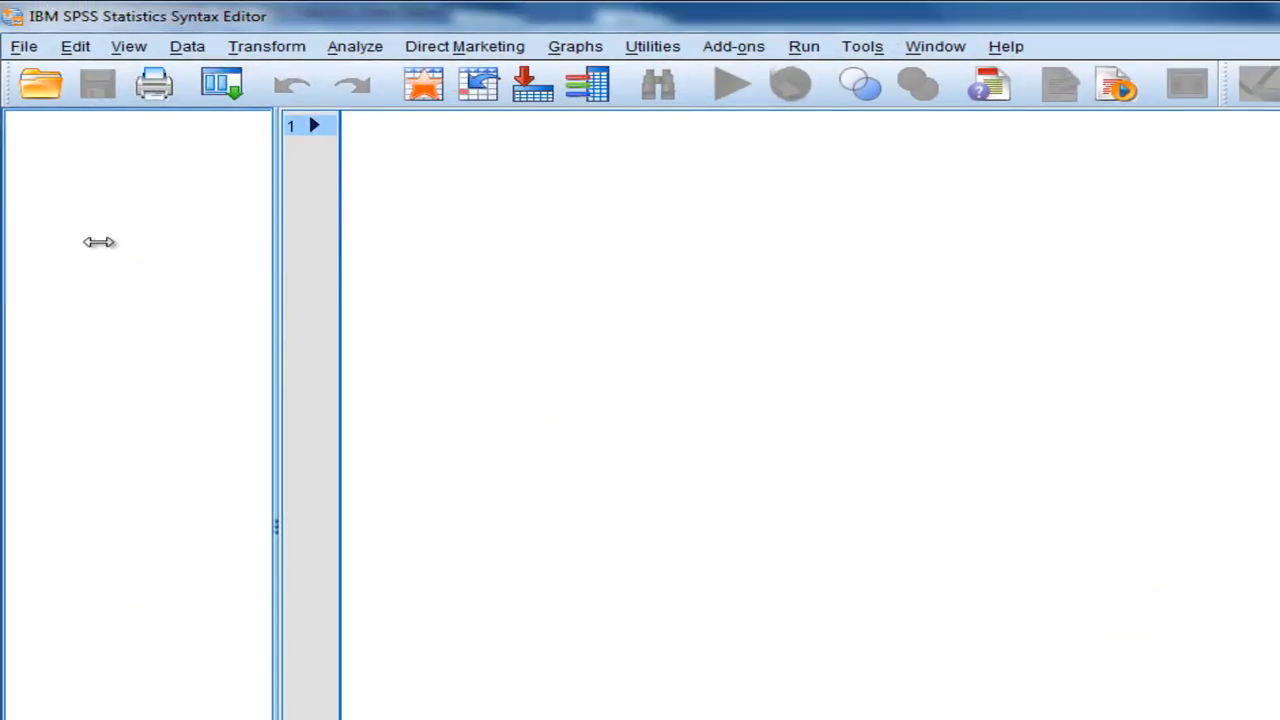
left_click_drag(98, 241, 100, 240)
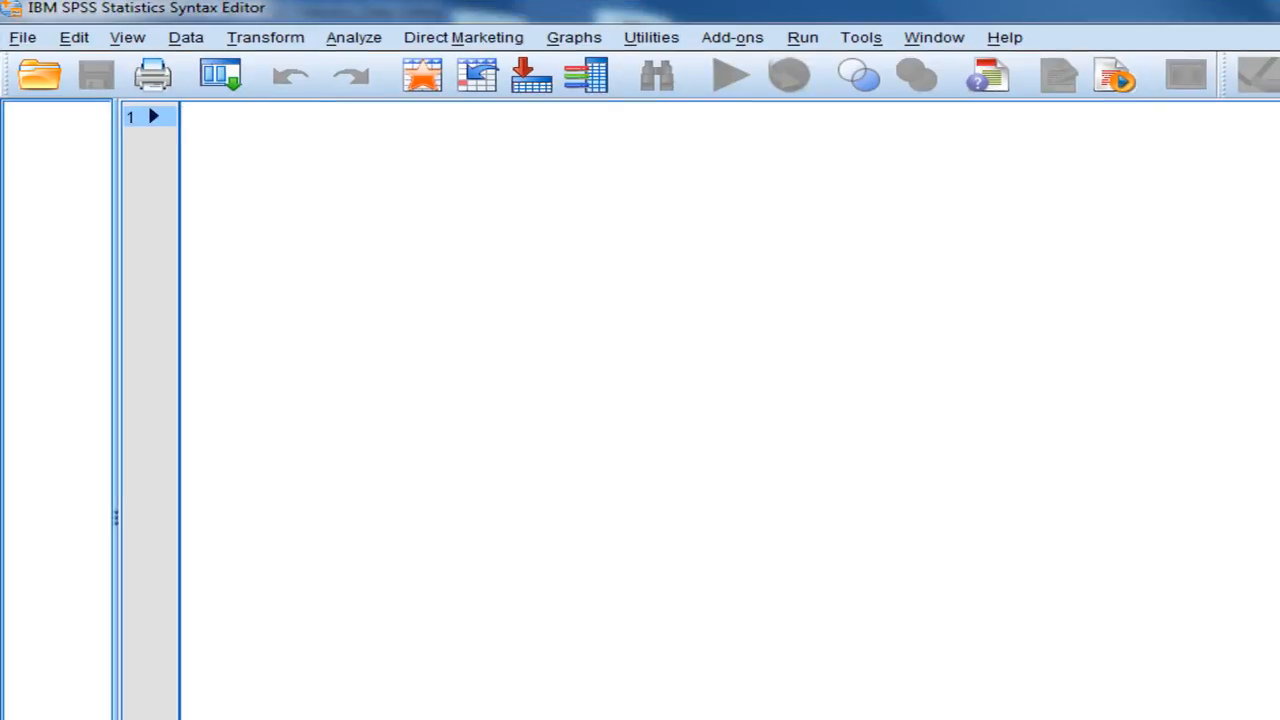
- Write a recode command for Poids whose first class is LO thru 55=1
type("recode")
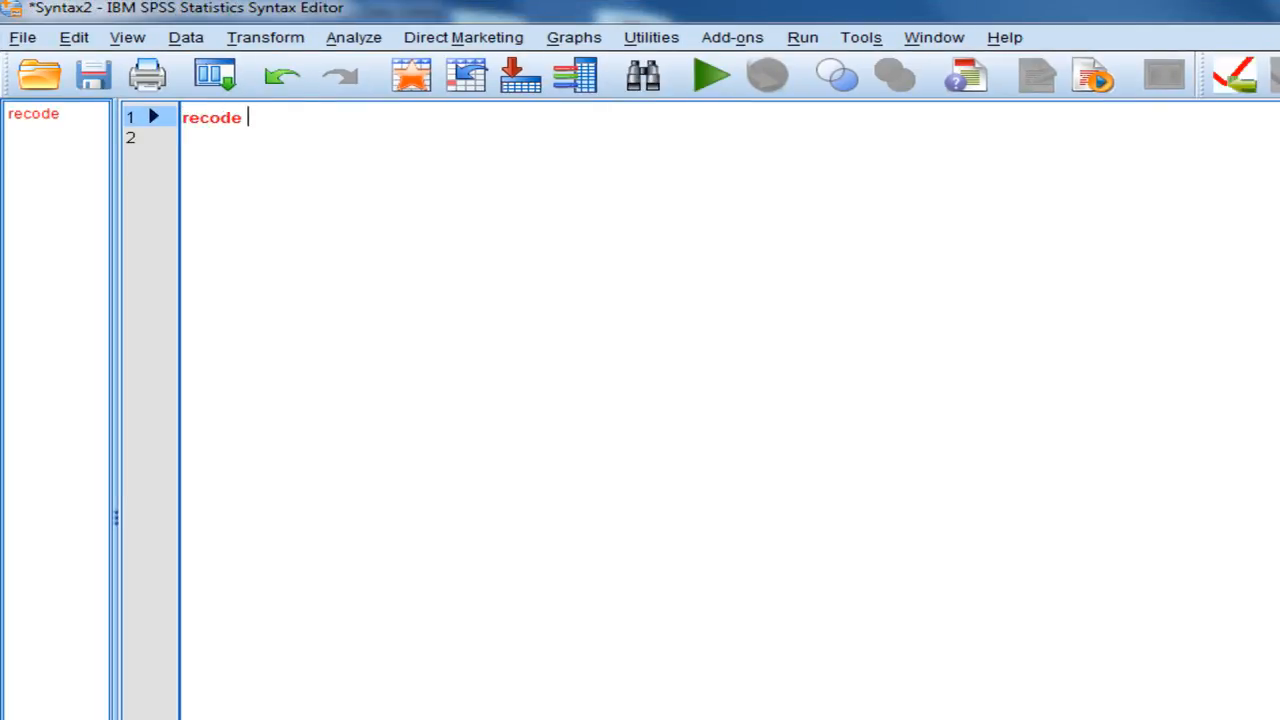
left_click(934, 37)
left_click(977, 124)
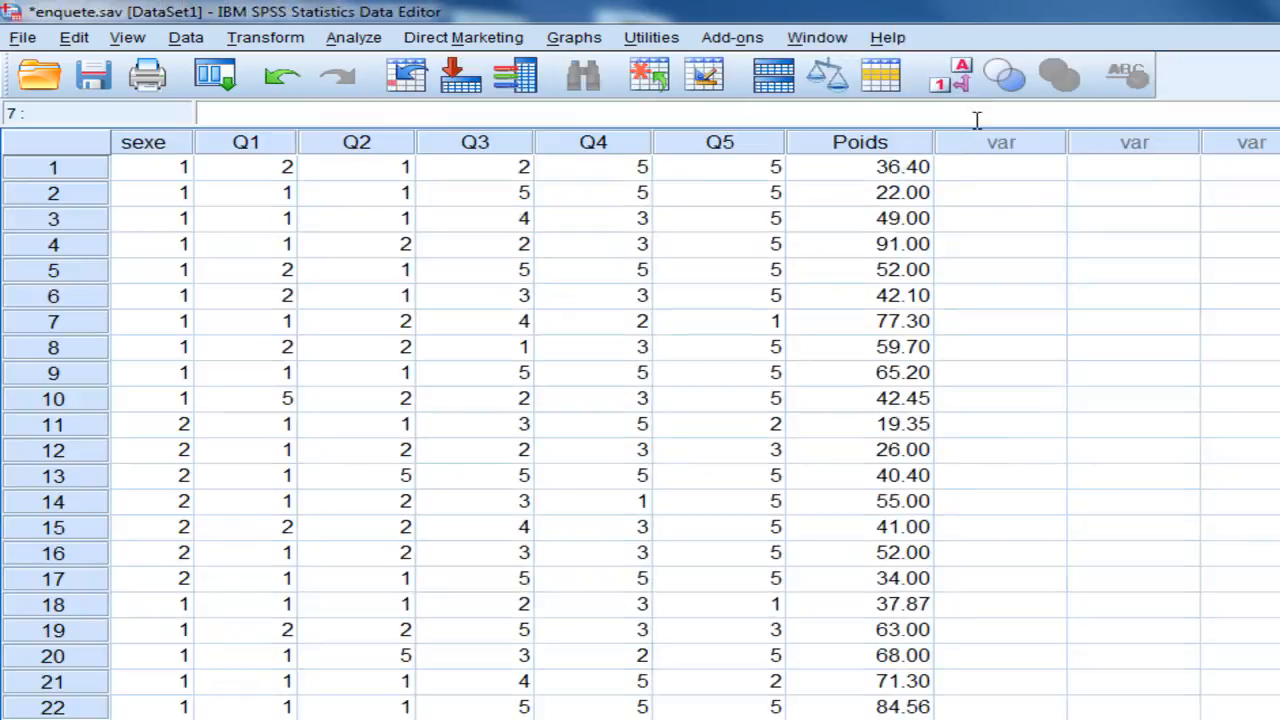
key("alt+Tab")
type("Poids")
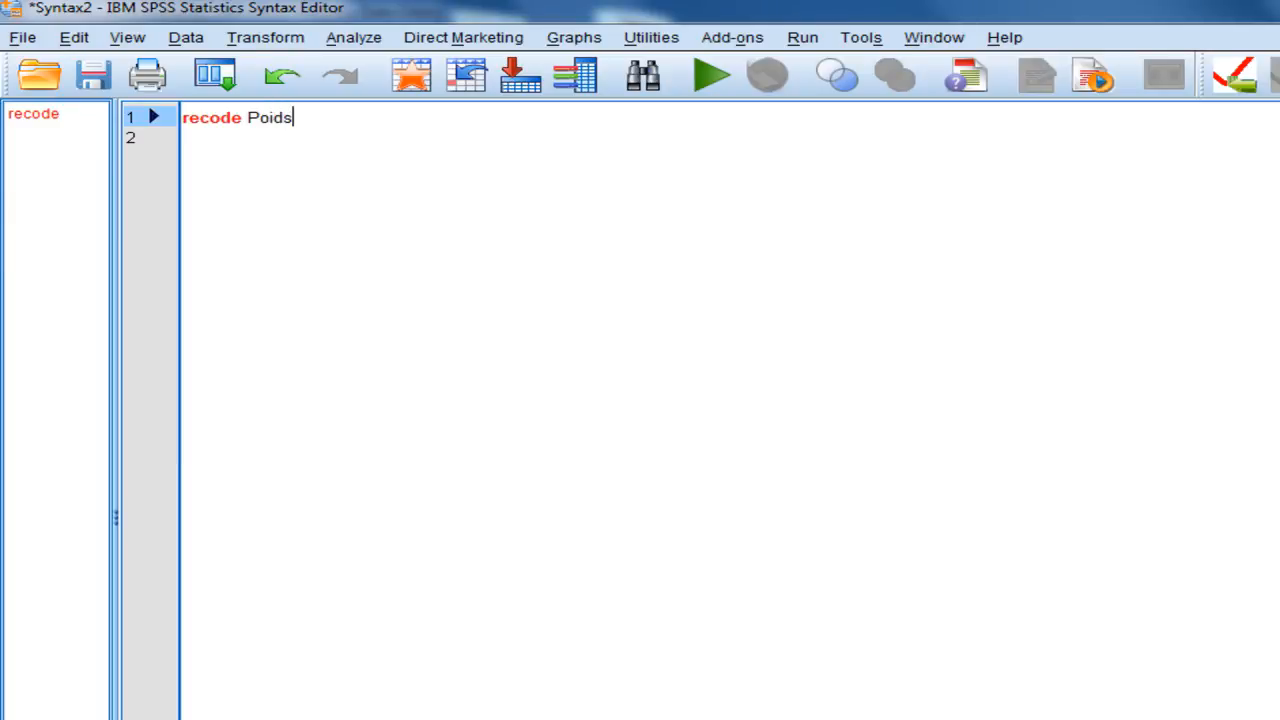
type(" (l")
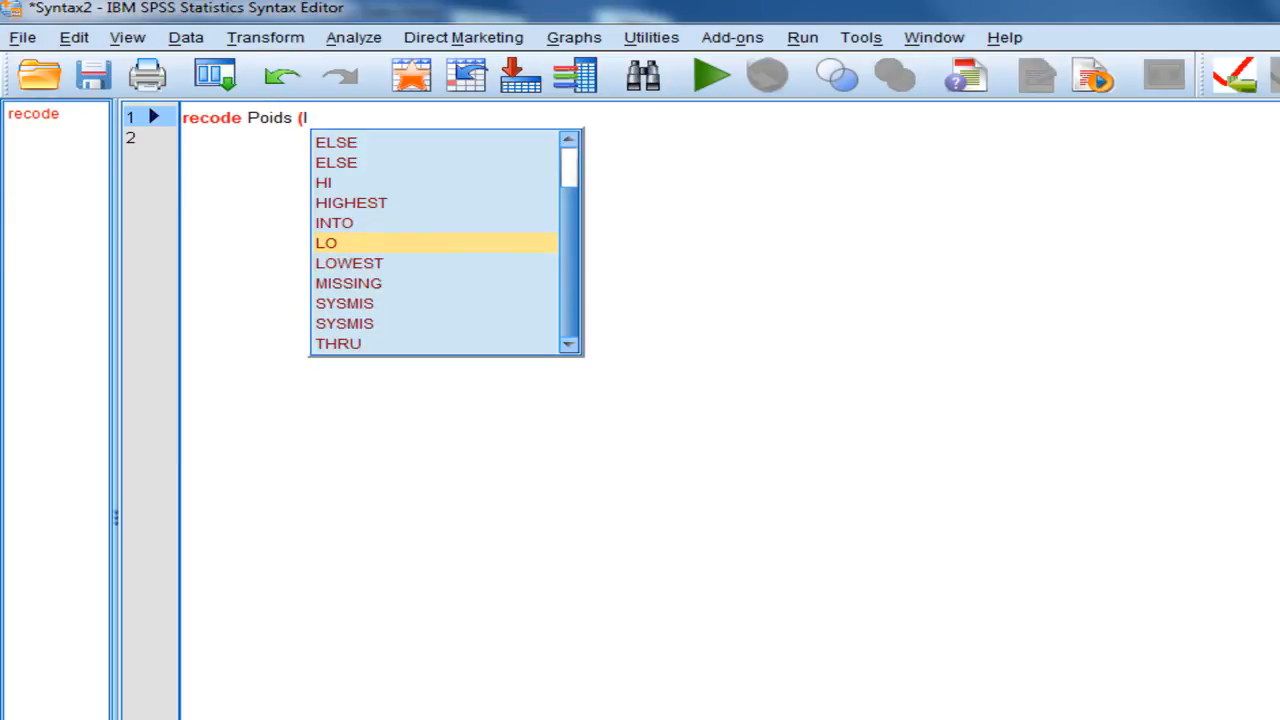
key("Return")
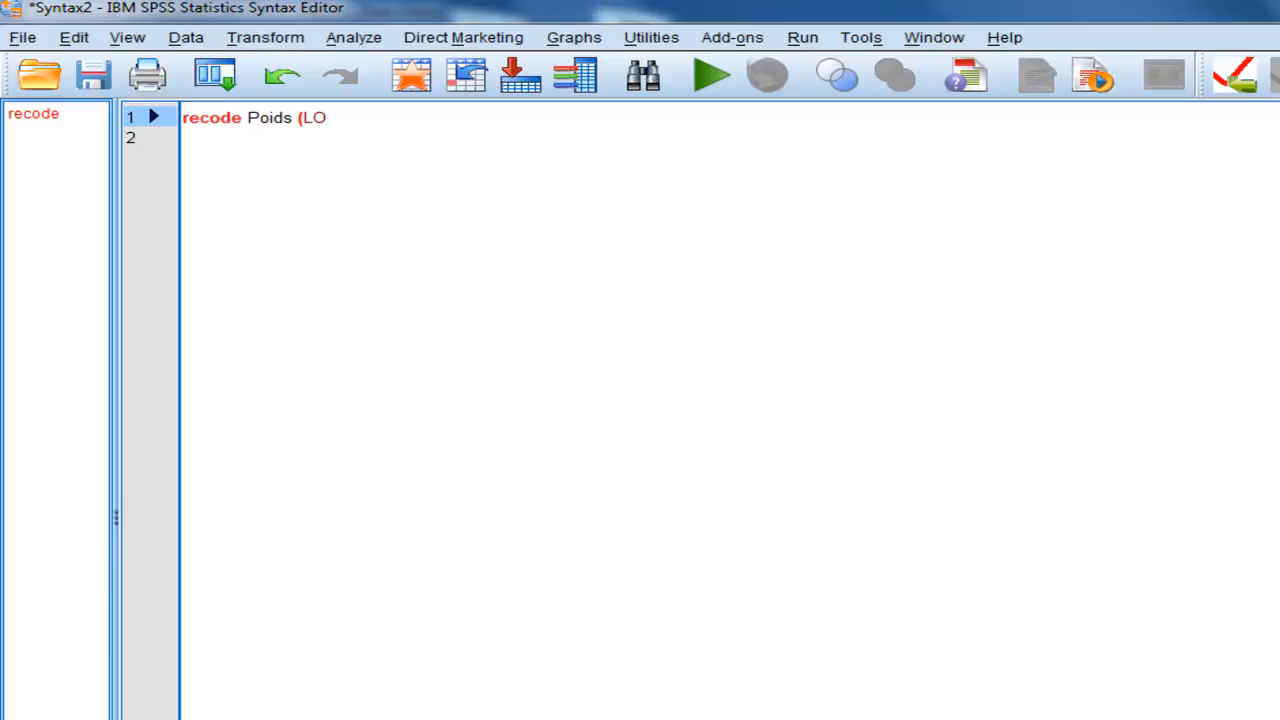
type("thru 55=1")
- Add a second class to the Poids recode command, 55.00001 thru HI=2
type(")(55.00")
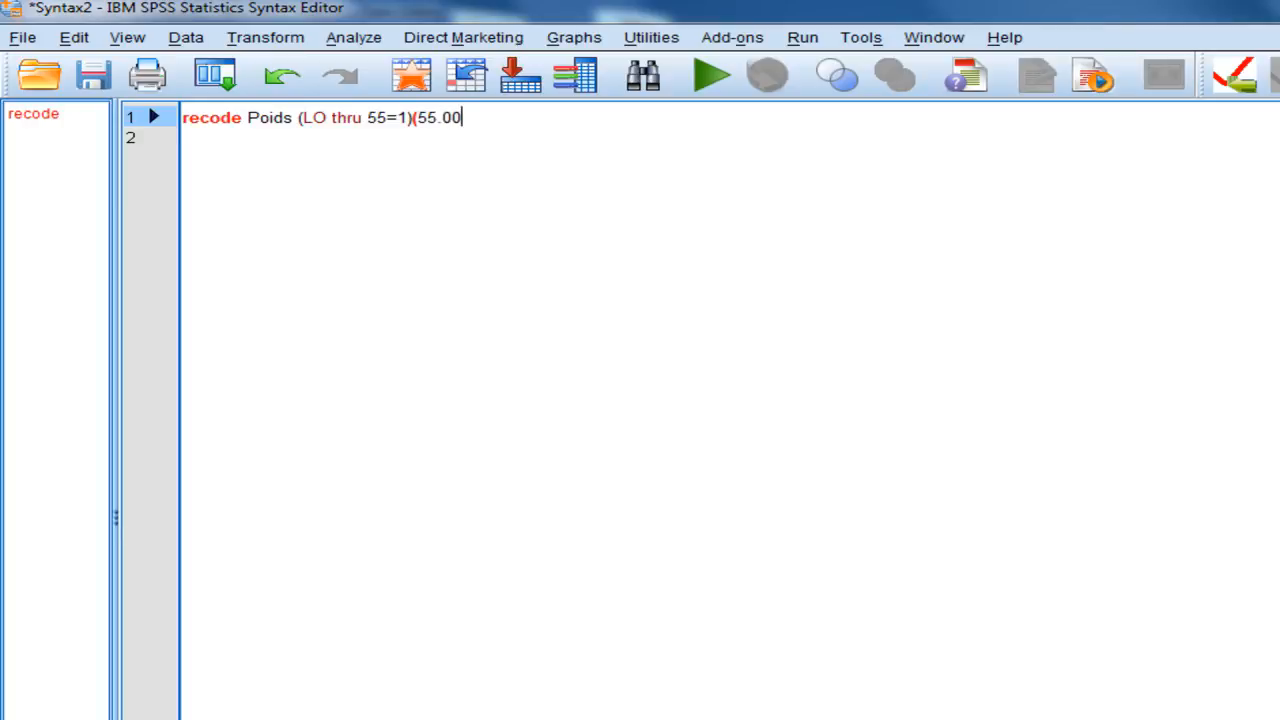
type("001 thru h")
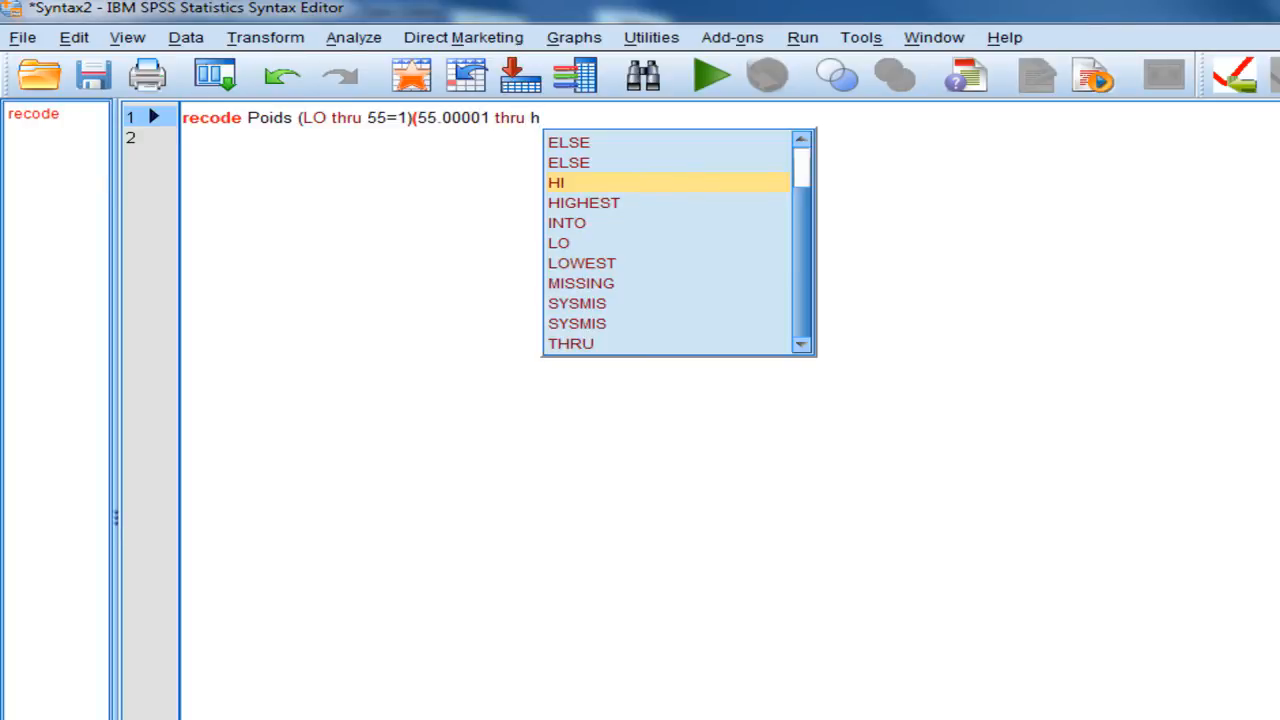
double_click(689, 188)
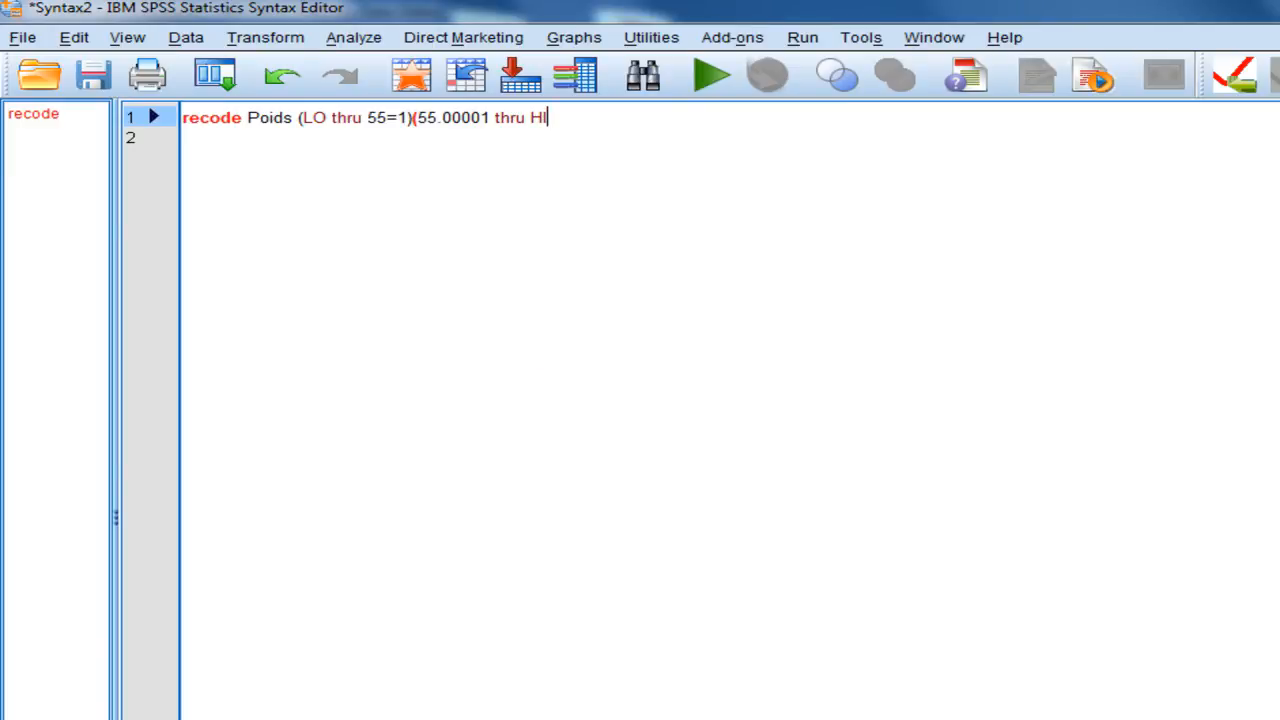
type("=2")
- Direct the recode into Poids2, end the command with a period and add an execute command on line 2
type(") into")
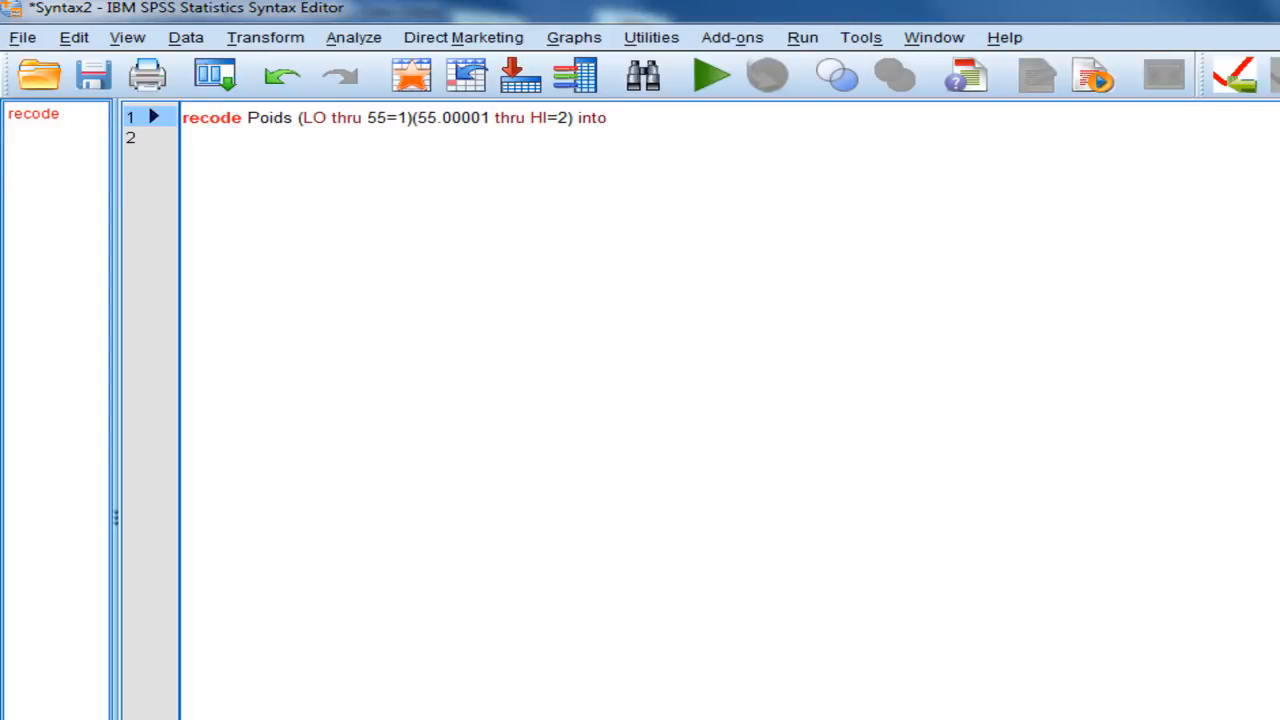
type(" Poids")
type("2")
type(".")
key("Return")
type("execute.")
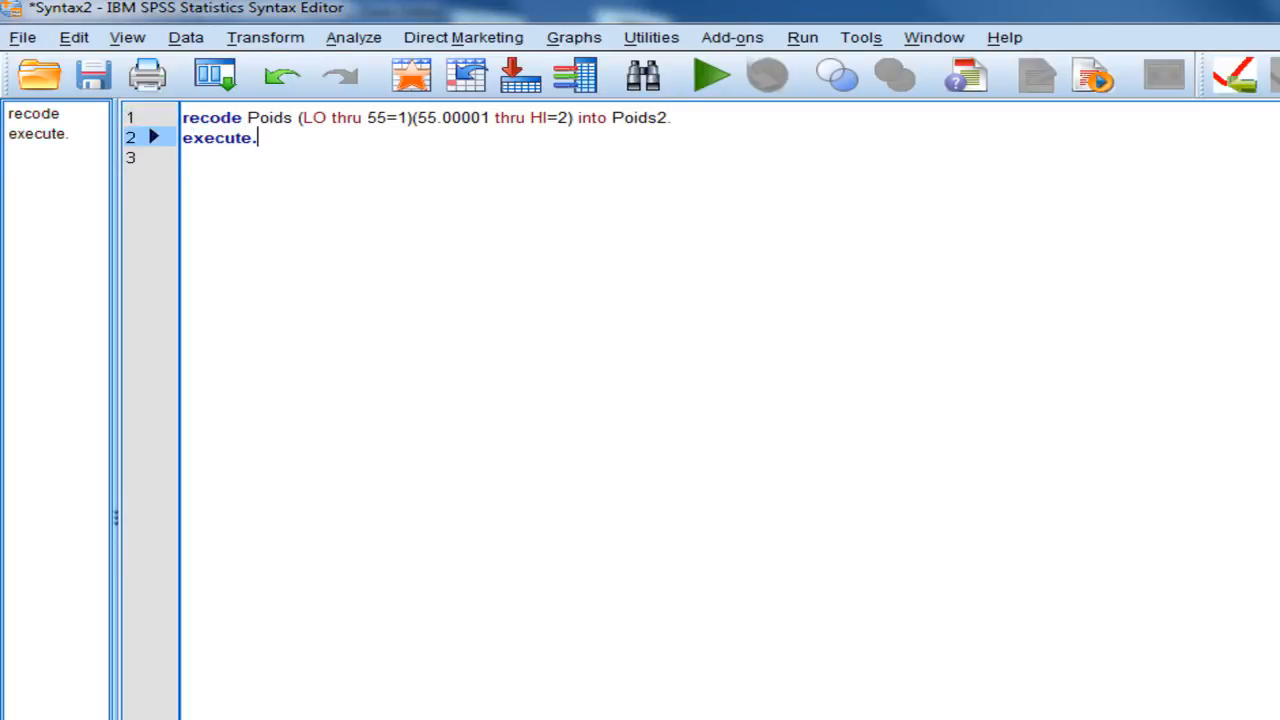
- Duplicate the Poids2 recode line onto a new line above the execute command
left_click(672, 118)
key("Return")
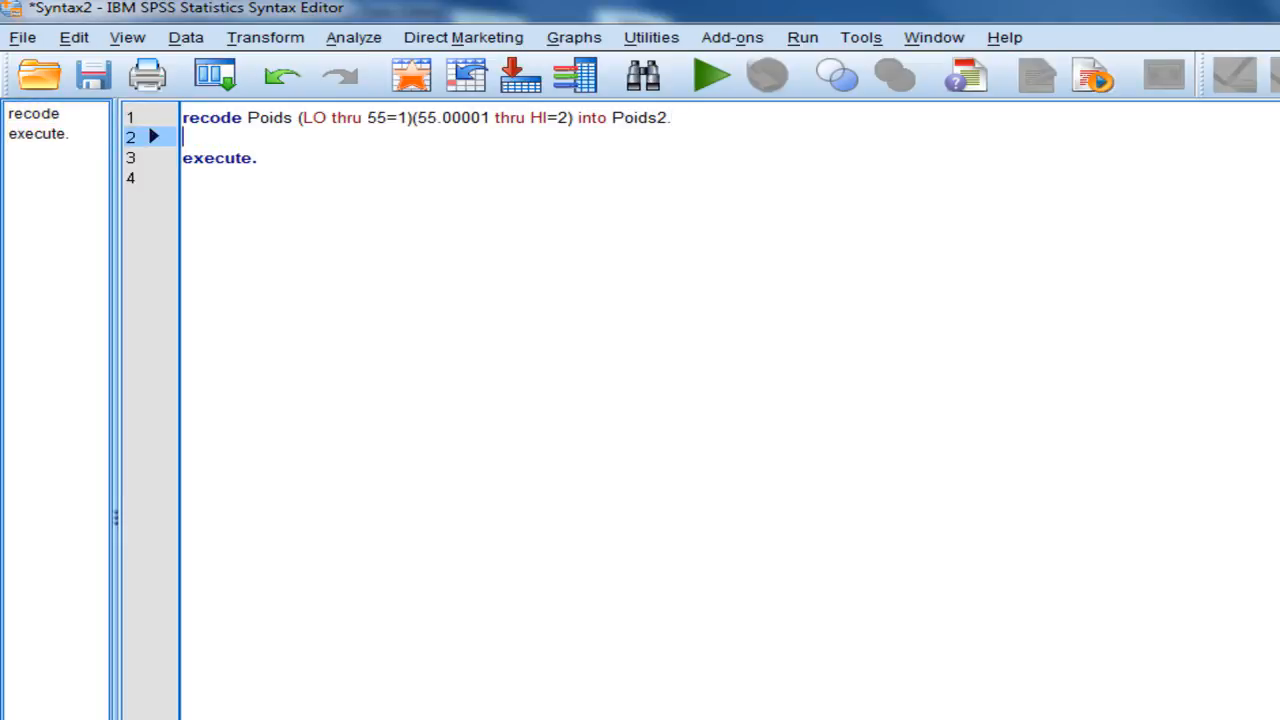
key("shift+Up")
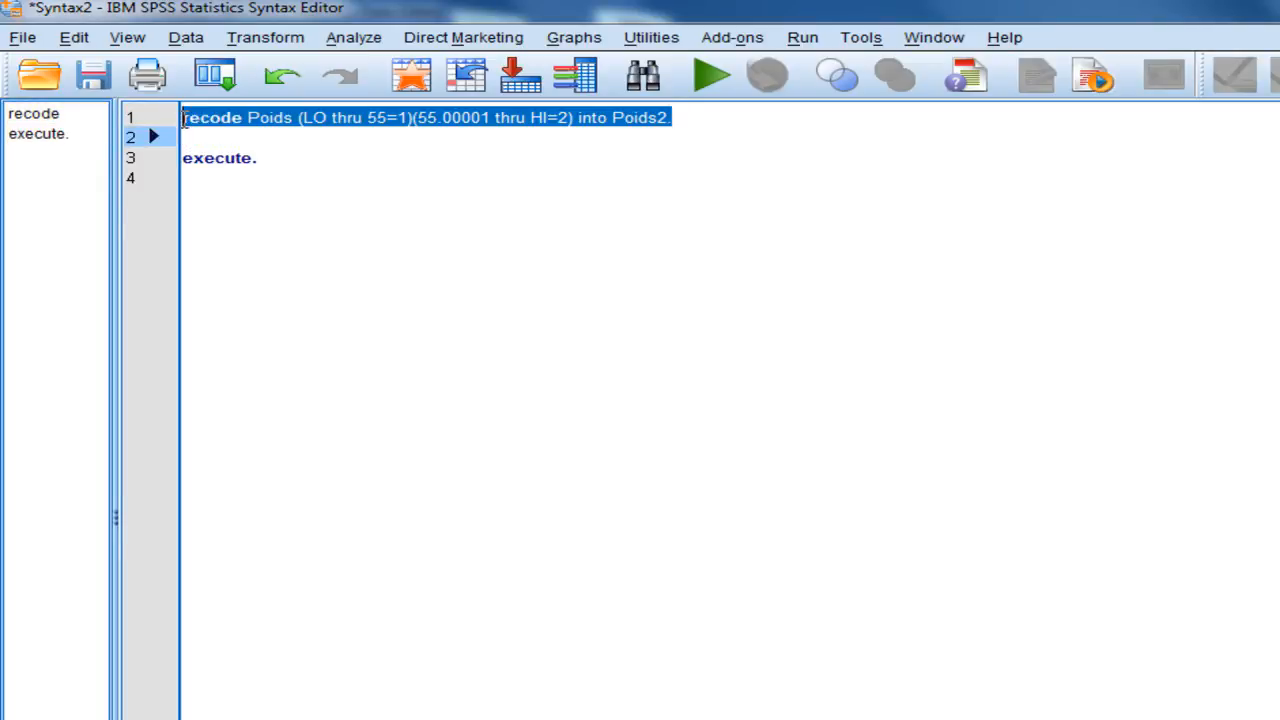
key("ctrl+c")
left_click(400, 137)
key("ctrl+v")
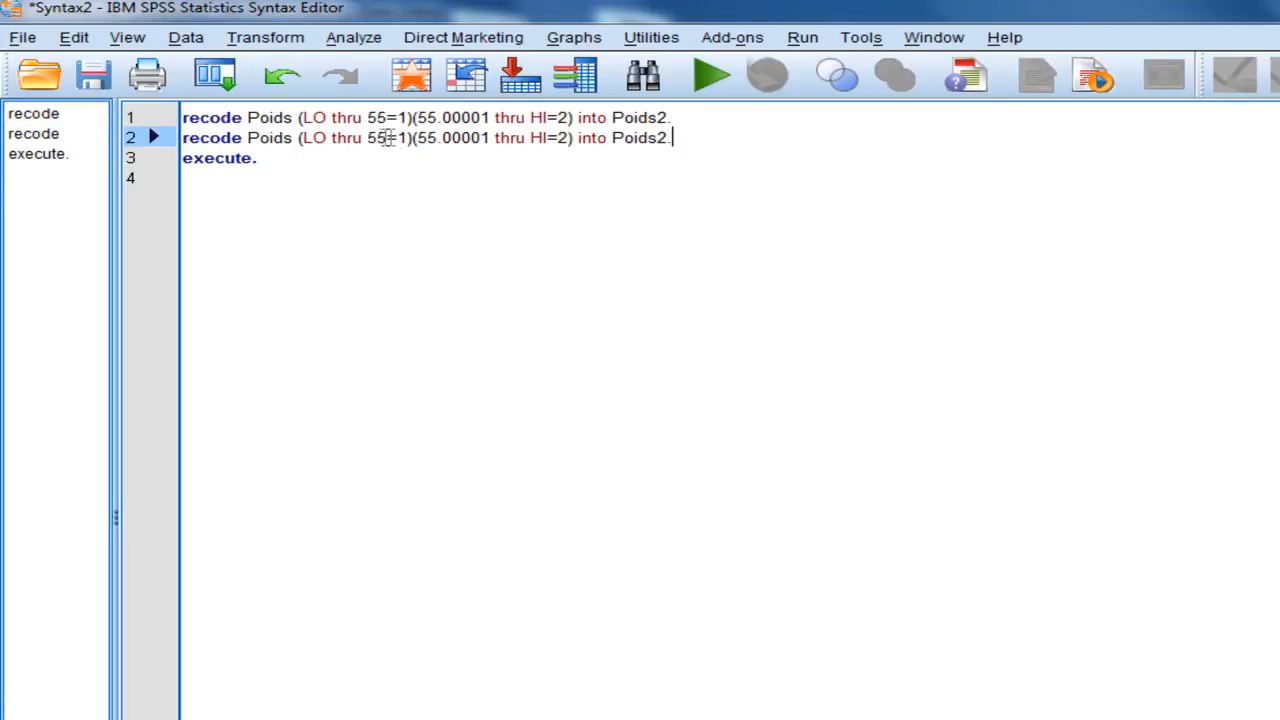
- Set the first class of the copied recode line to LO thru 45=1
left_click(386, 137)
key("BackSpace")
key("BackSpace")
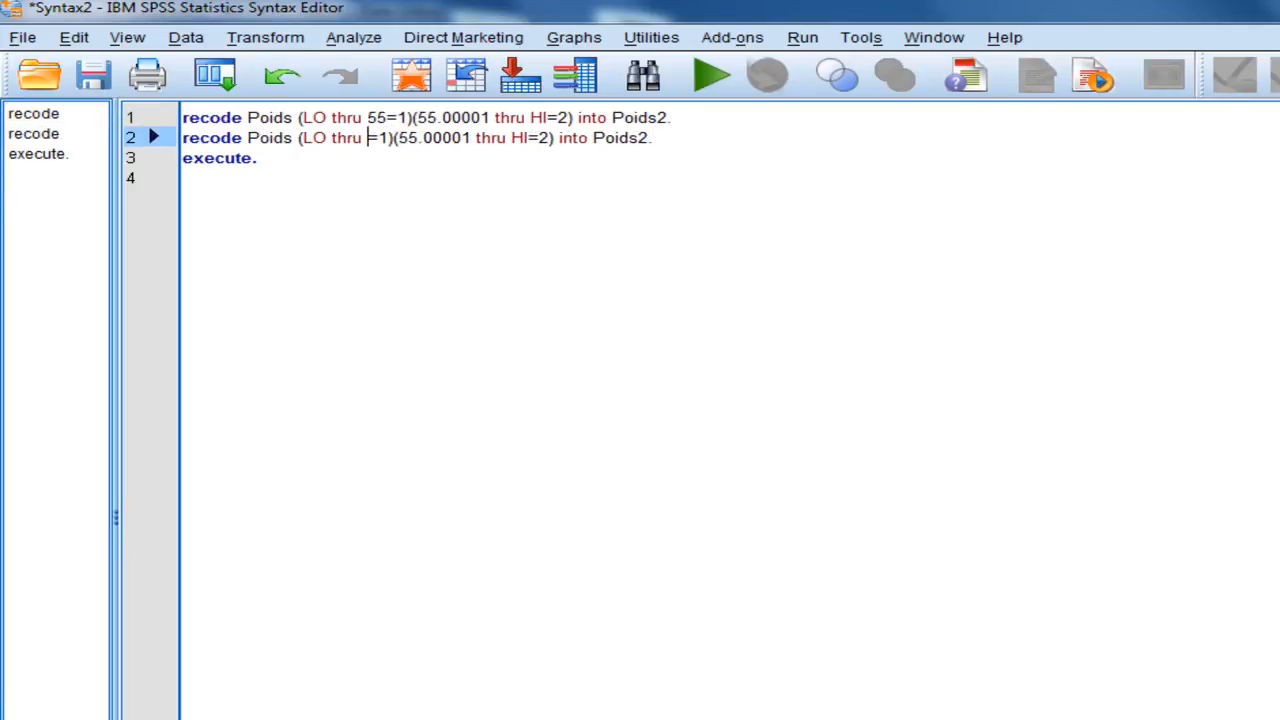
type("45")
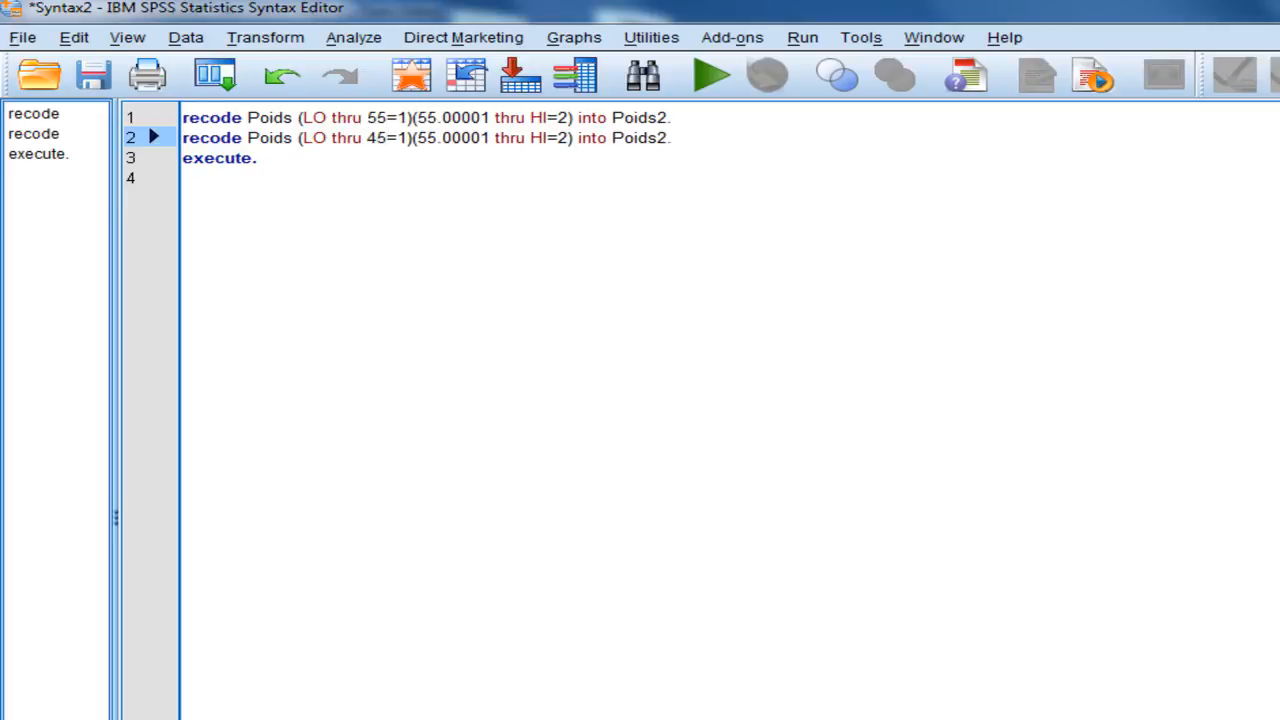
- Set the second class of the copied recode line to 45.00001 thru 68=2
left_click(426, 137)
key("BackSpace")
key("Escape")
type("4")
double_click(538, 137)
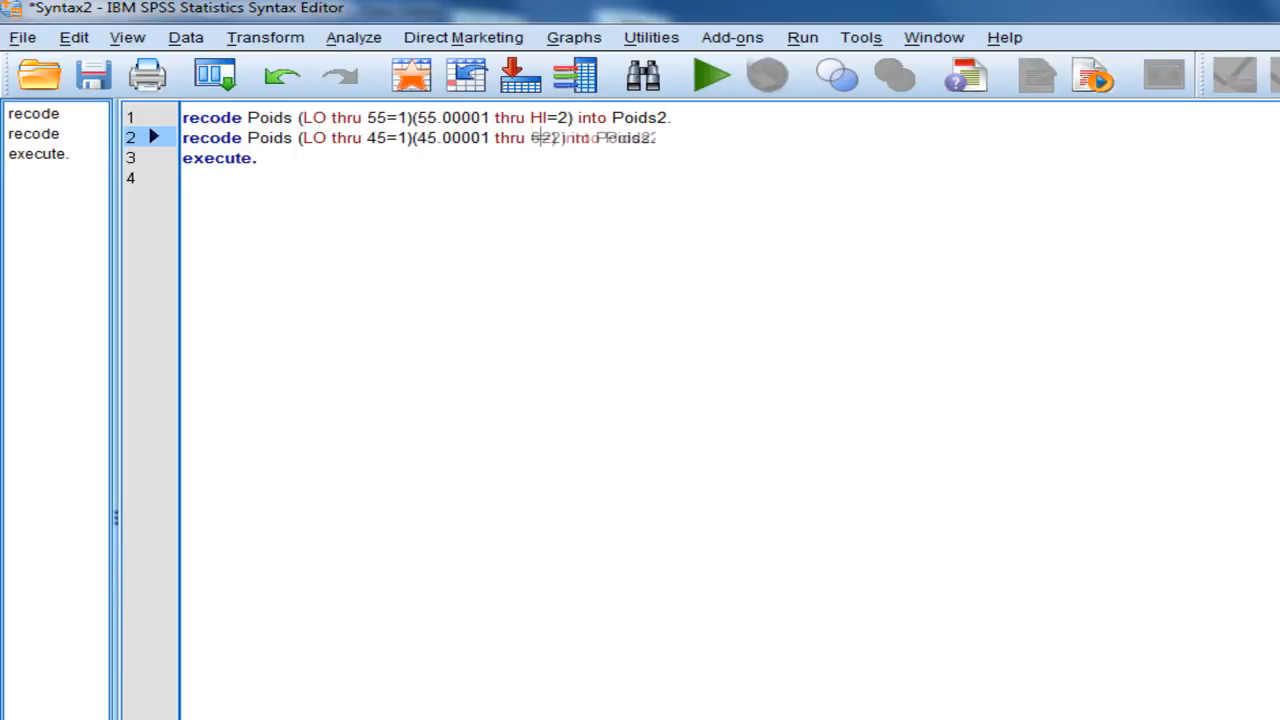
type("68")
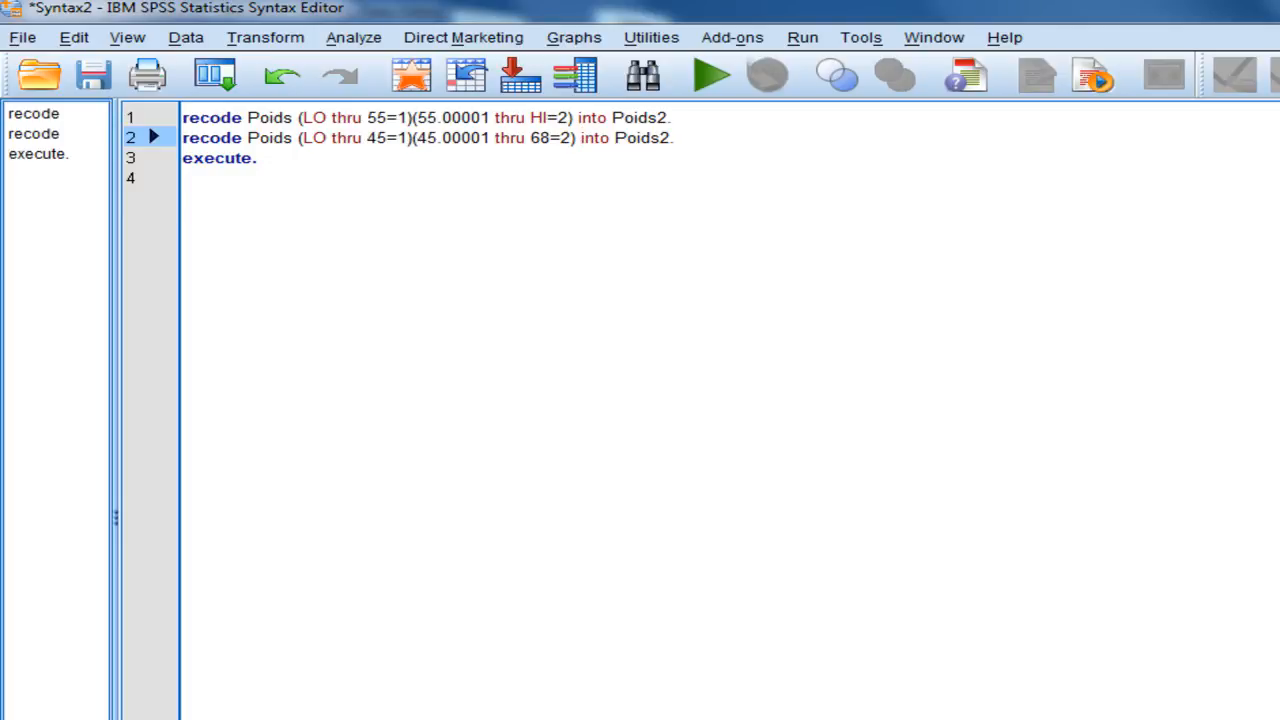
- Add a third class with the range 68.00001 thru HI to the second recode line
type(" () ")
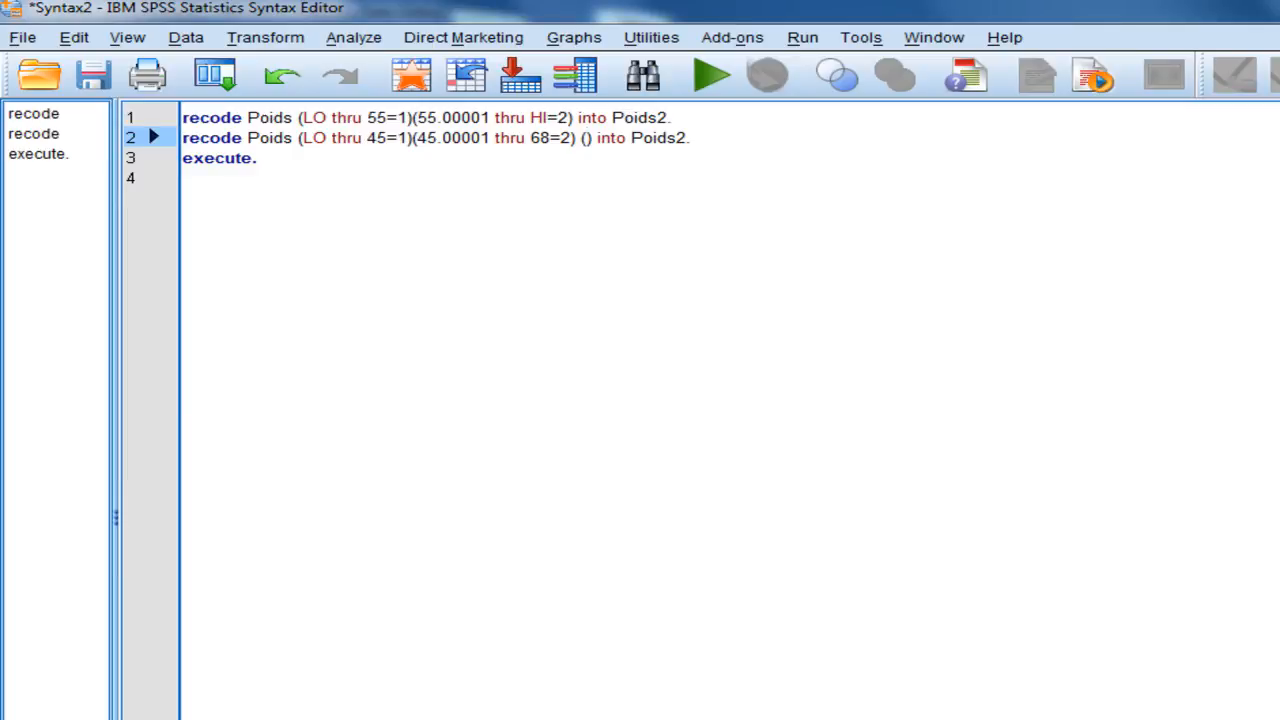
type("68.000")
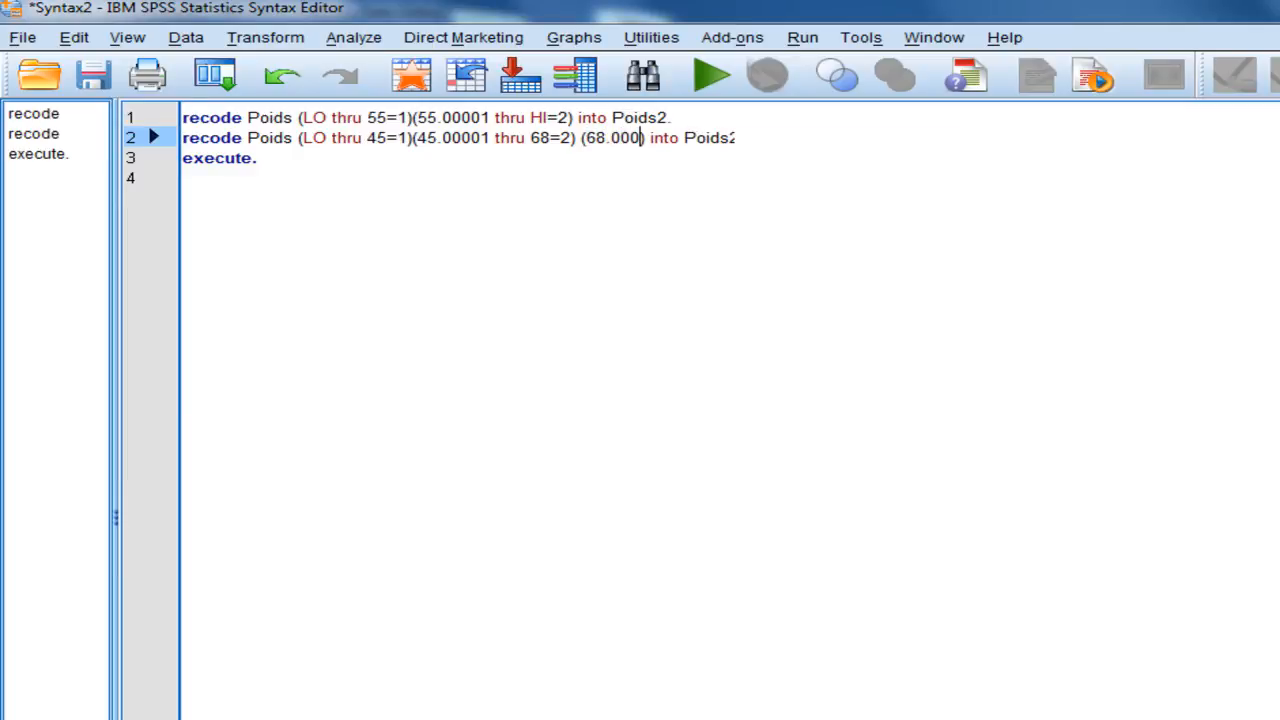
type("01")
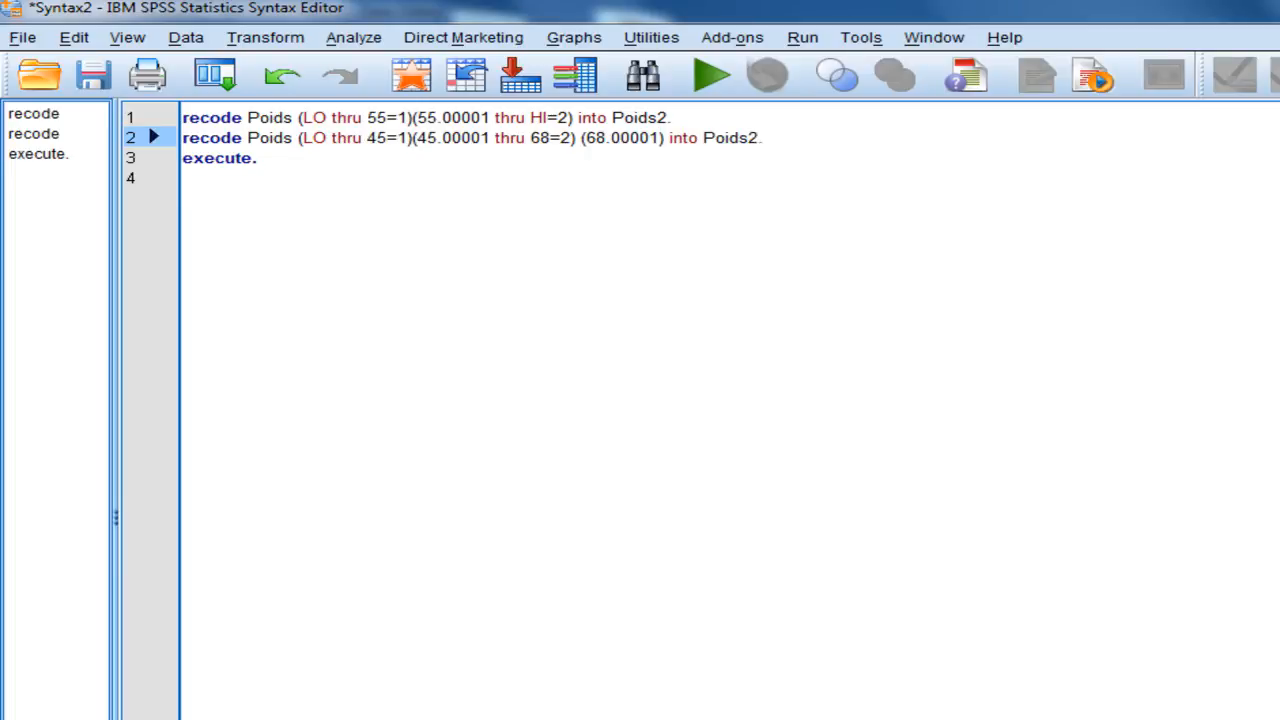
type(" th")
key("Return")
type("hru h")
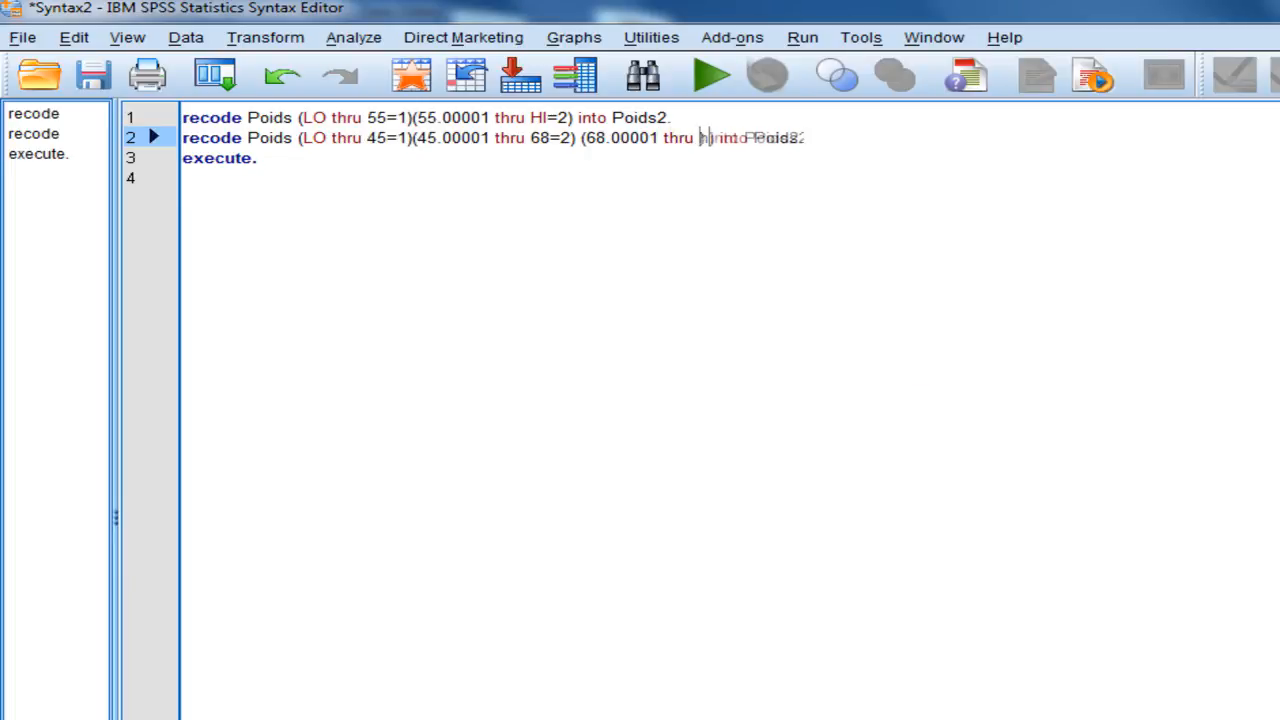
type("i")
key("Return")
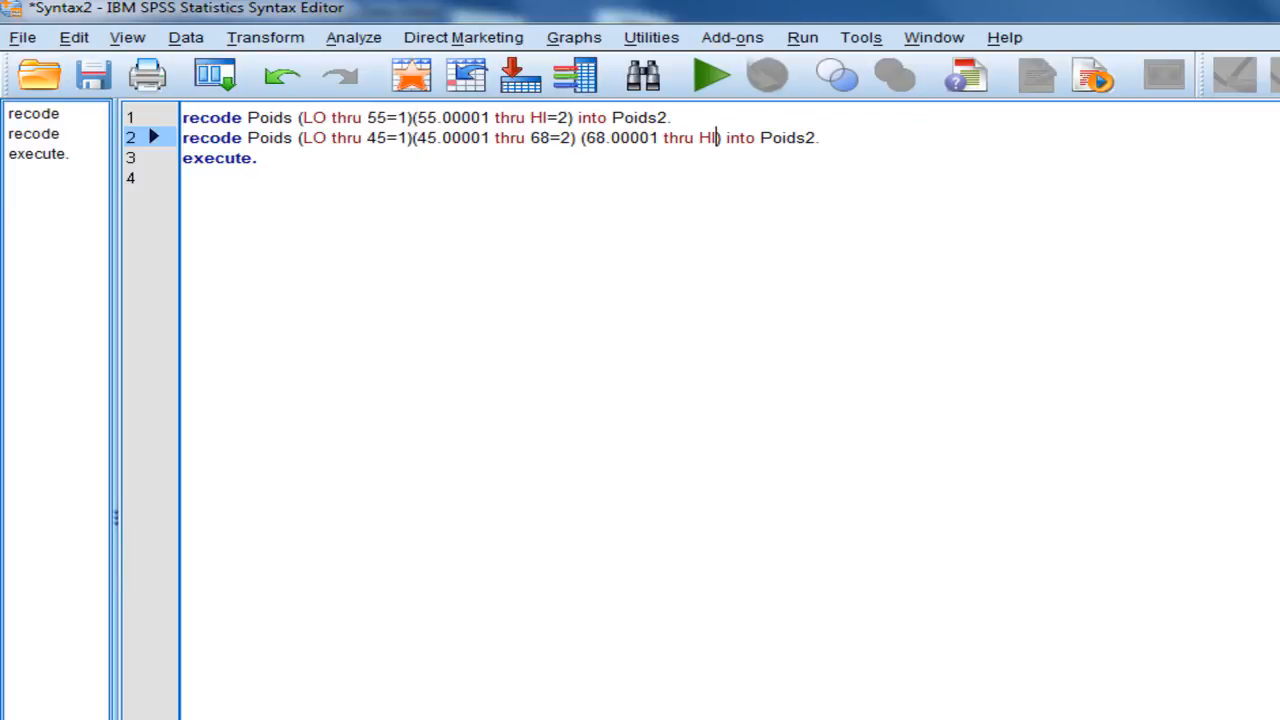
- Change the second recode line's target variable to Poids3 and assign code 3 to its third class
left_click(818, 137)
key("BackSpace")
type("3")
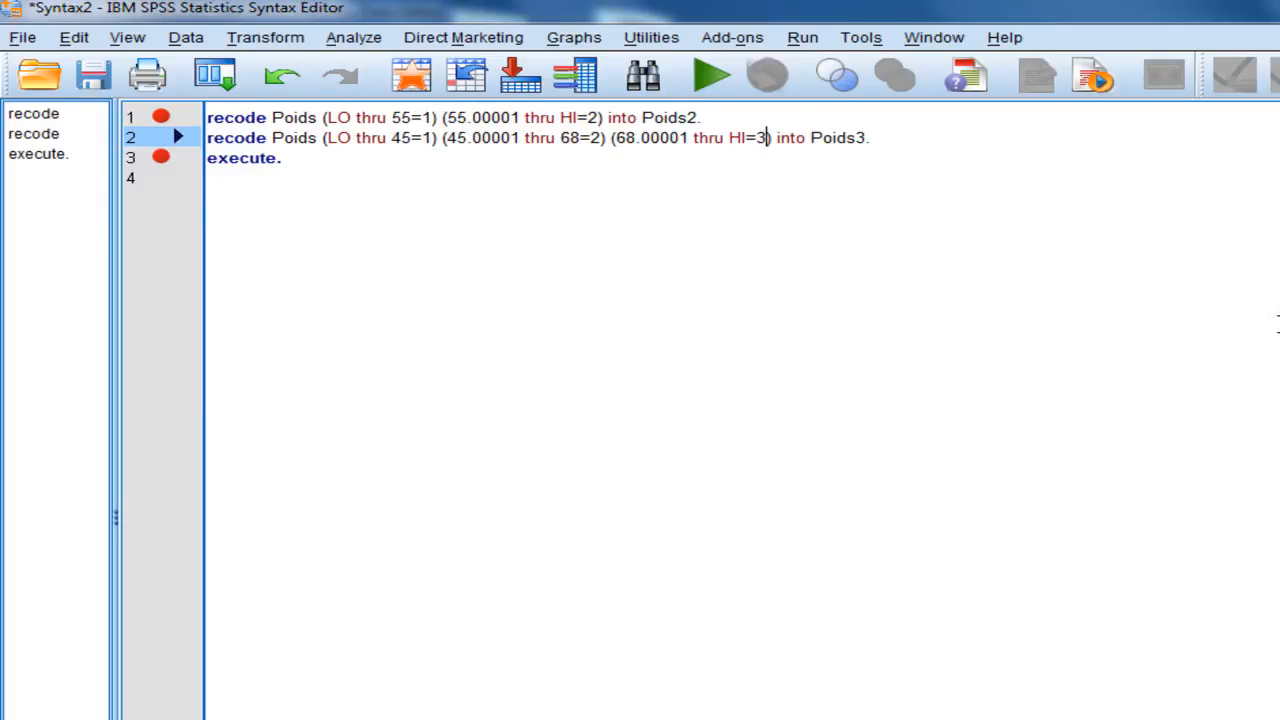
- Run both recode lines with the execute command and check Poids2 and Poids3 in the variable list
key("Down")
key("Down")
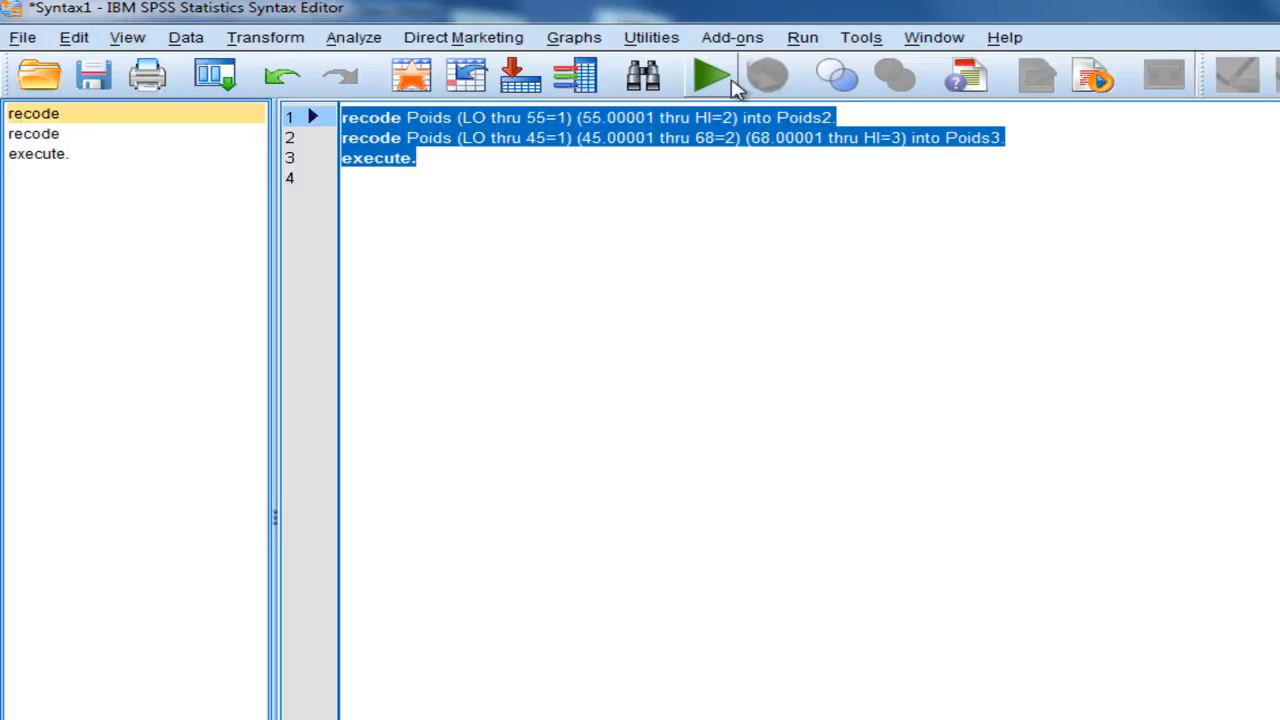
left_click(712, 77)
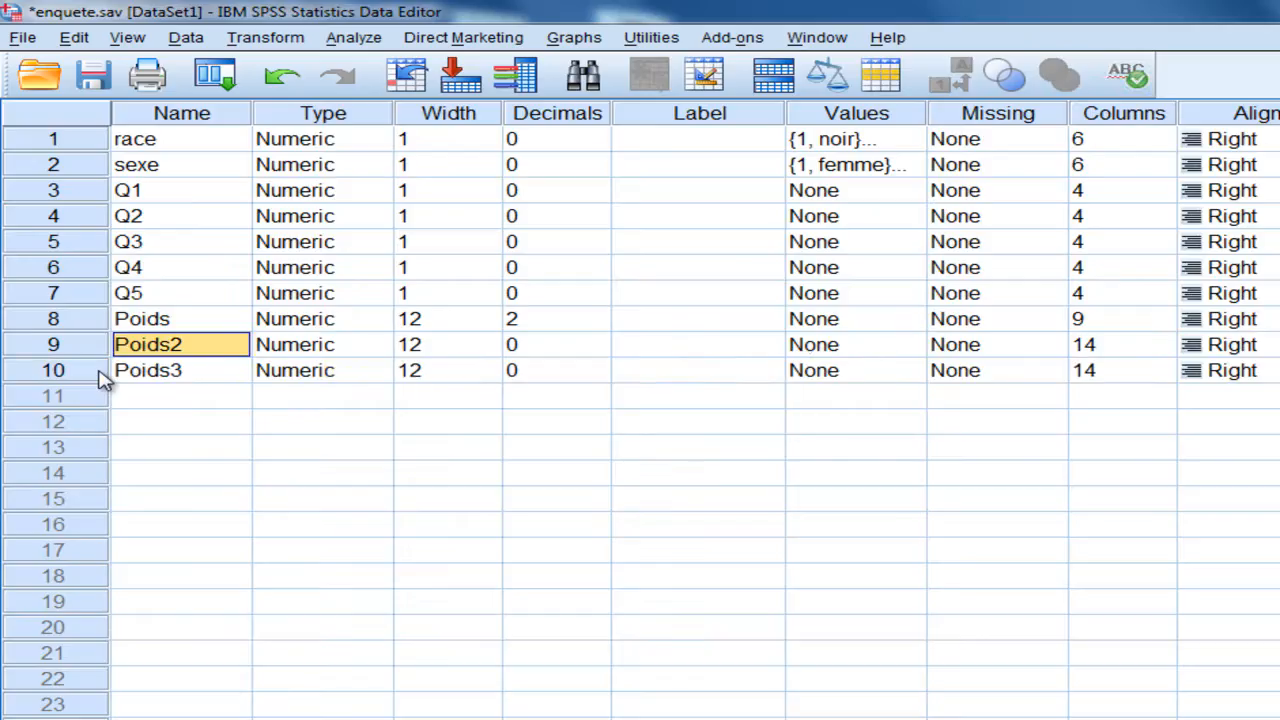
left_click(100, 370)
left_click(92, 346)
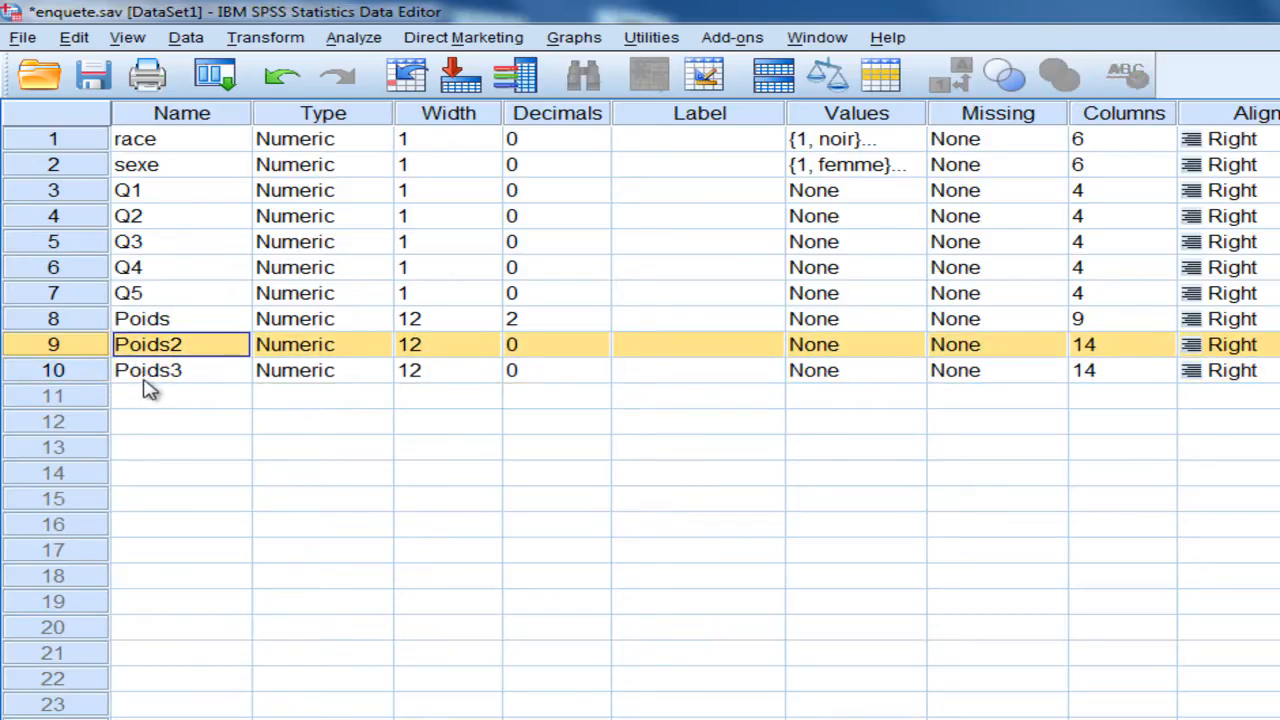
- Write the command compute poids4=$sysmis. below the recode block in the Syntax Editor
key("ctrl+t")
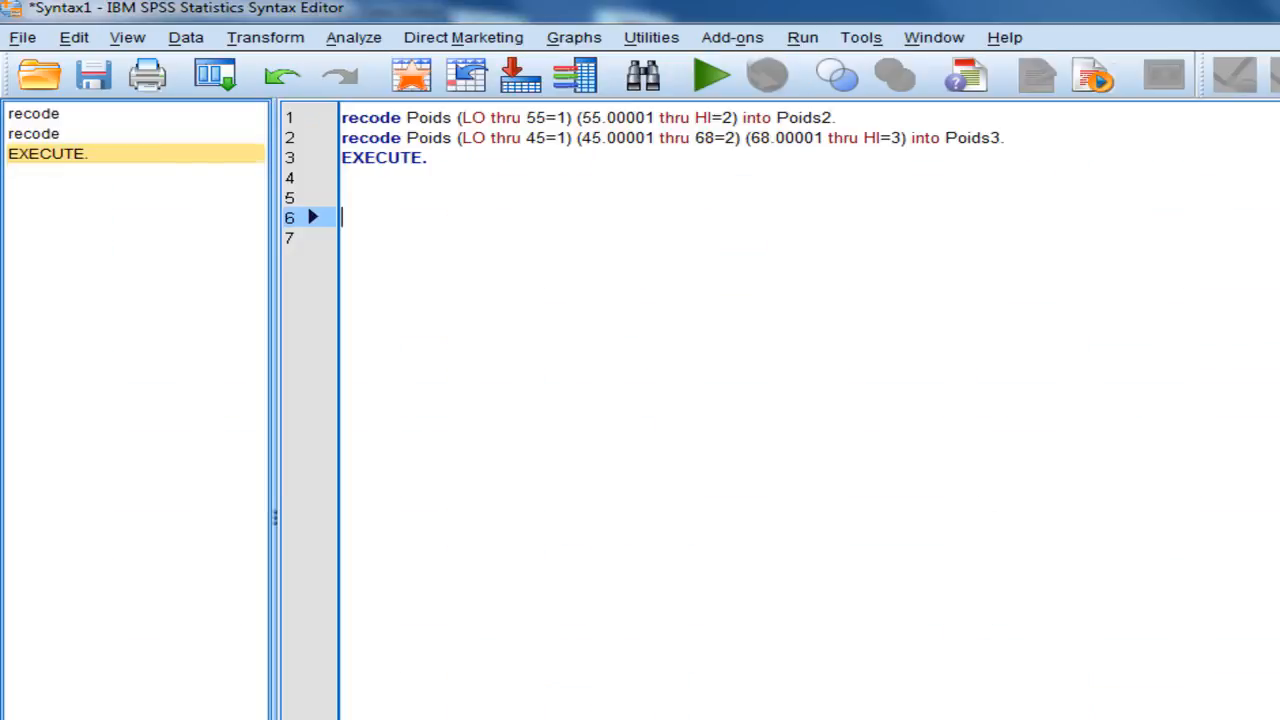
type("com")
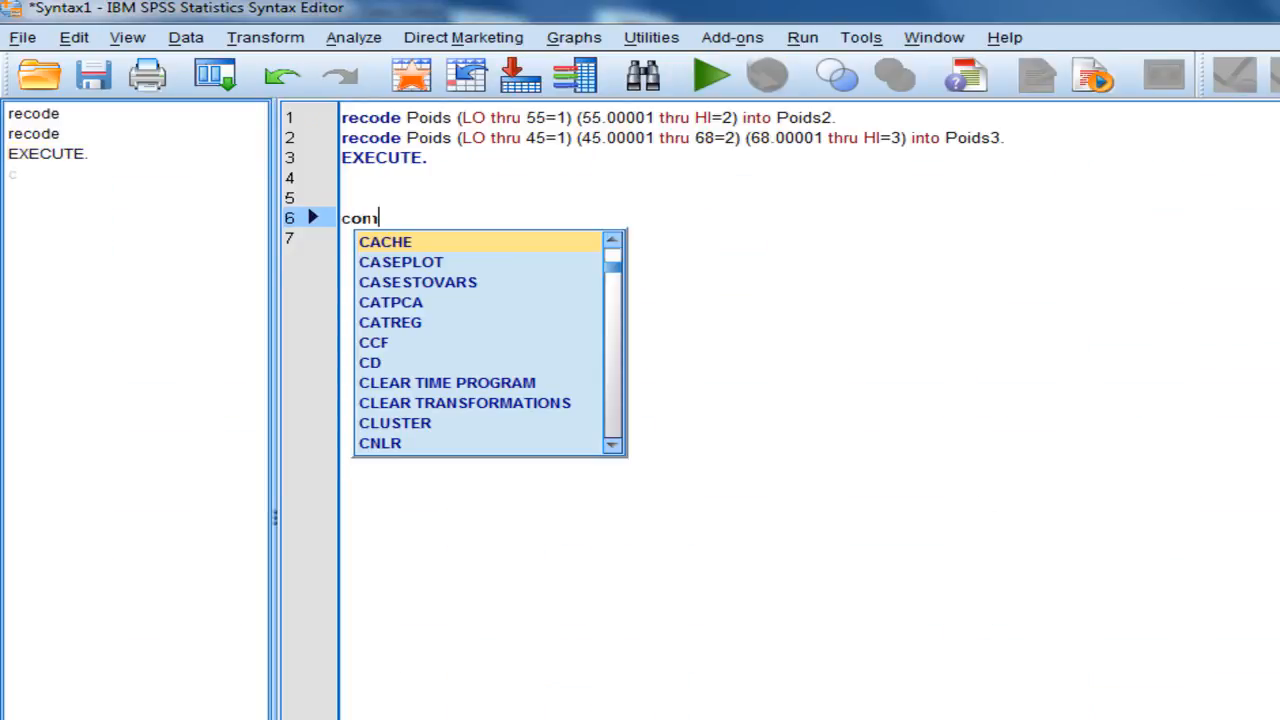
type("pute poids")
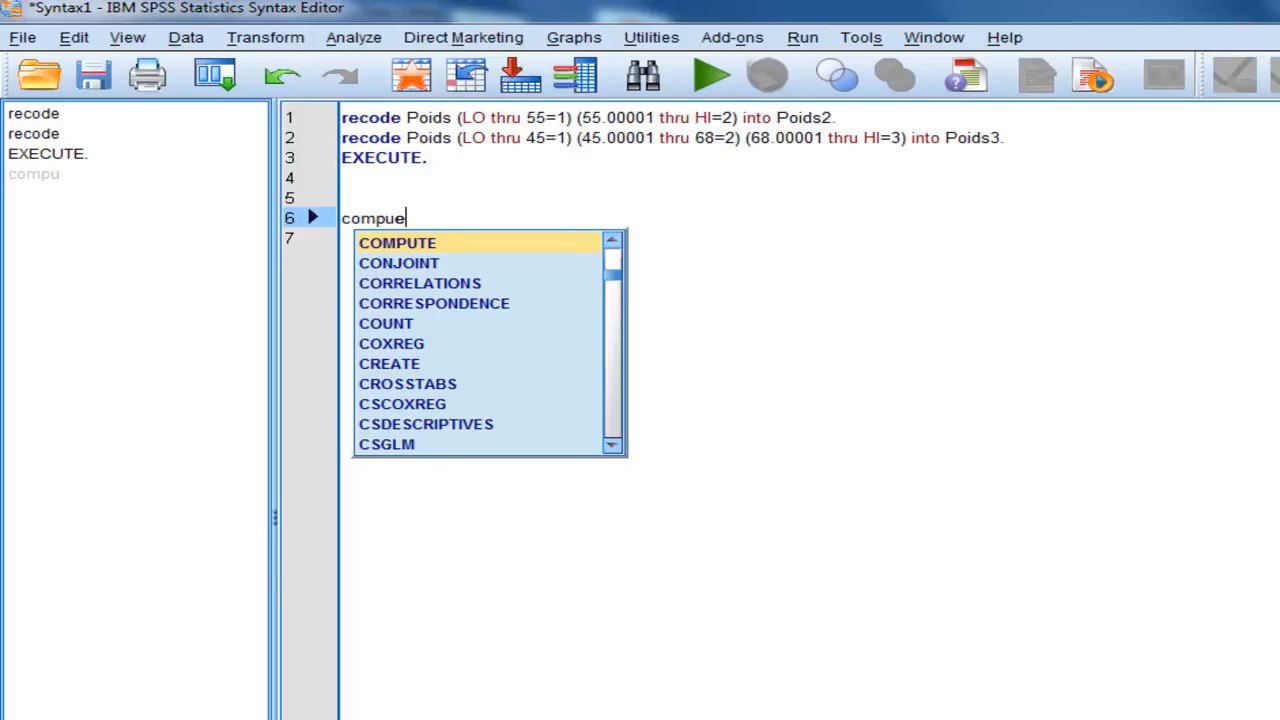
type("4")
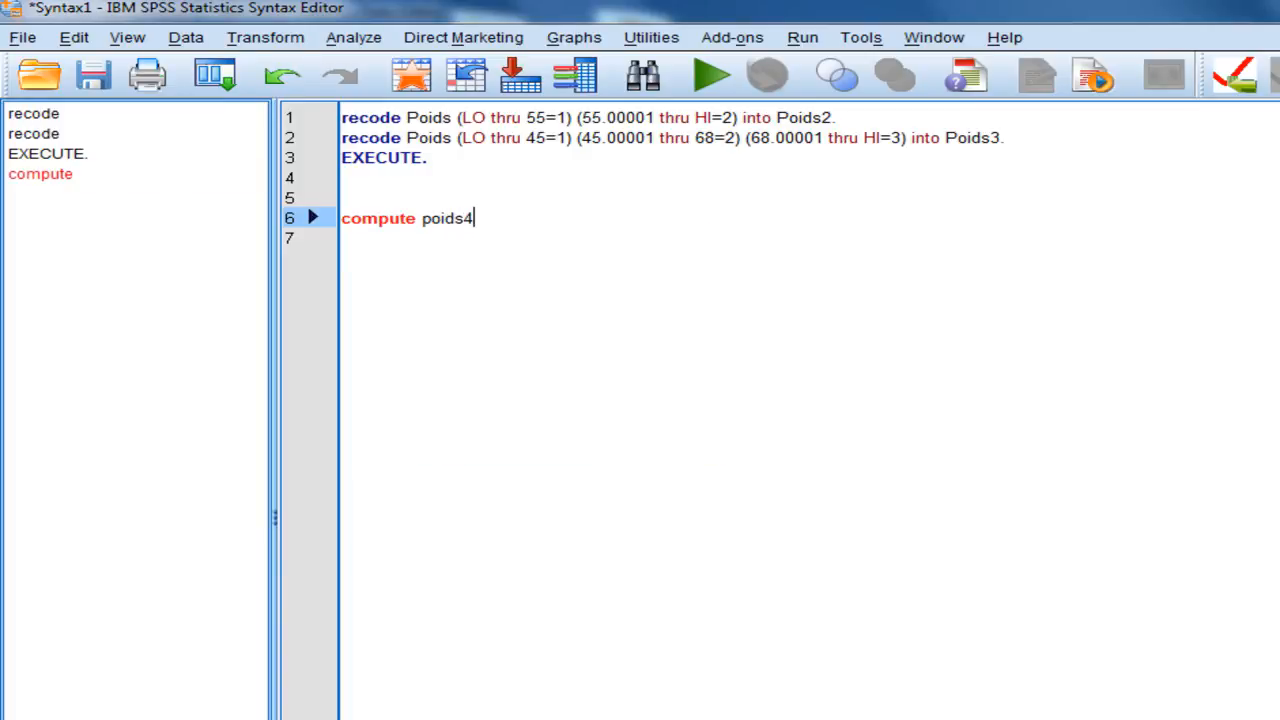
type("=")
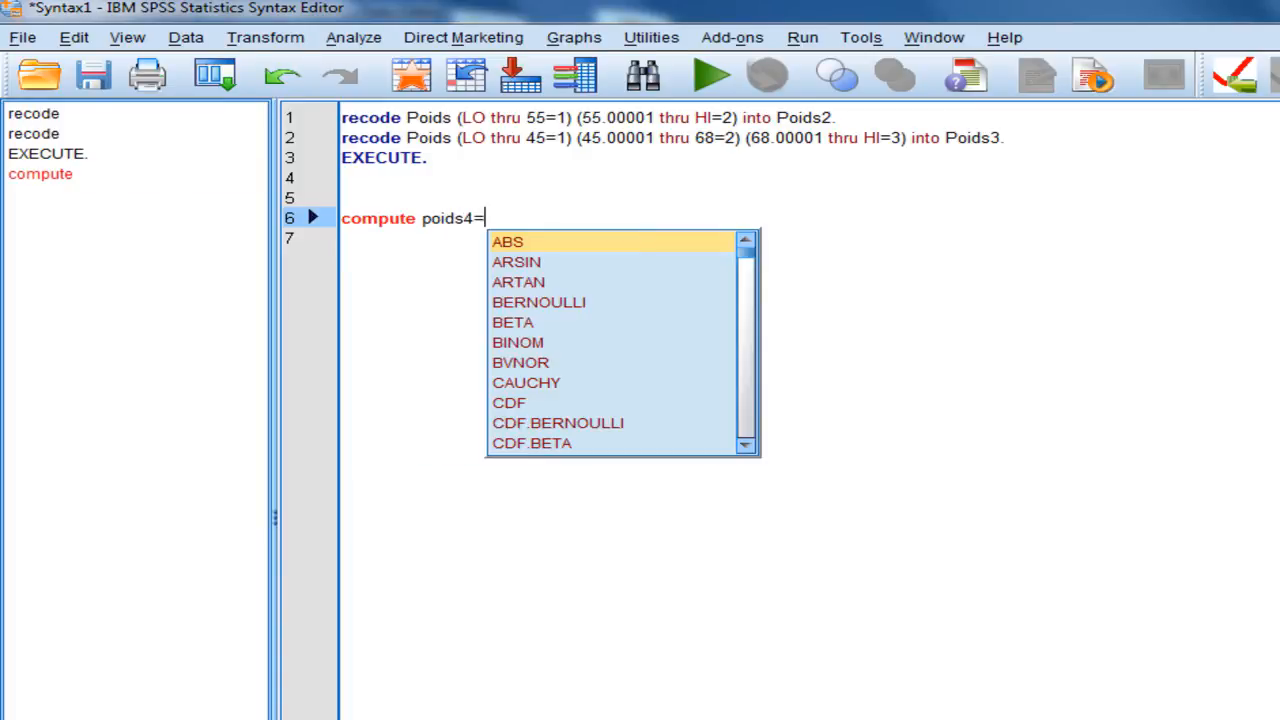
type("$sys")
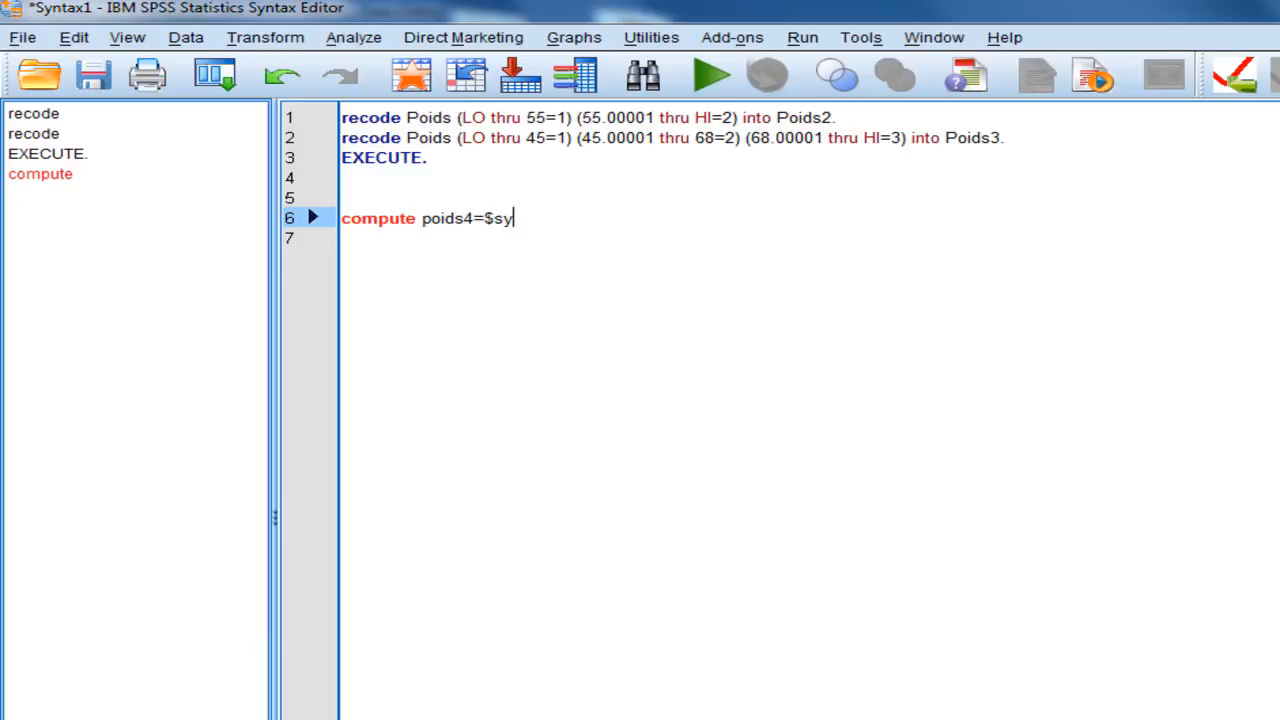
type("mis.")
- Add execute. below the compute command, run both lines and look through the poids4 column in the data
key("Return")
type("execute.")
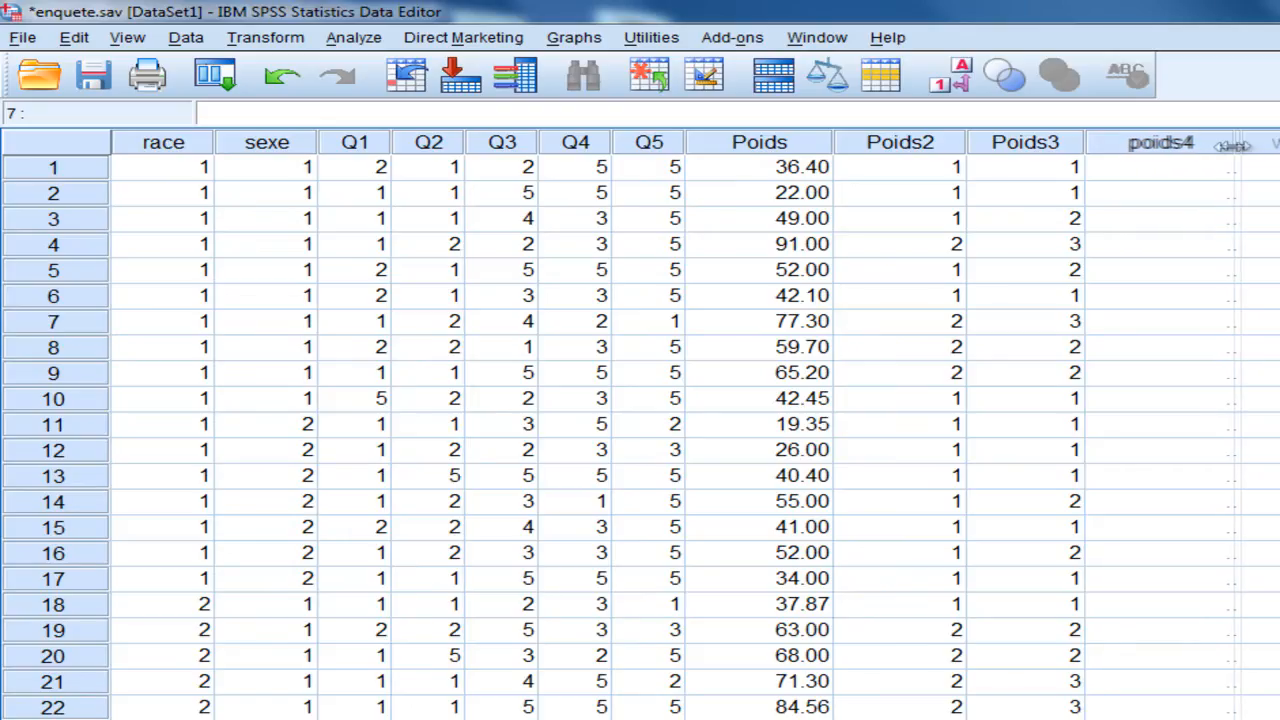
scroll(1158, 375, "down", 20)
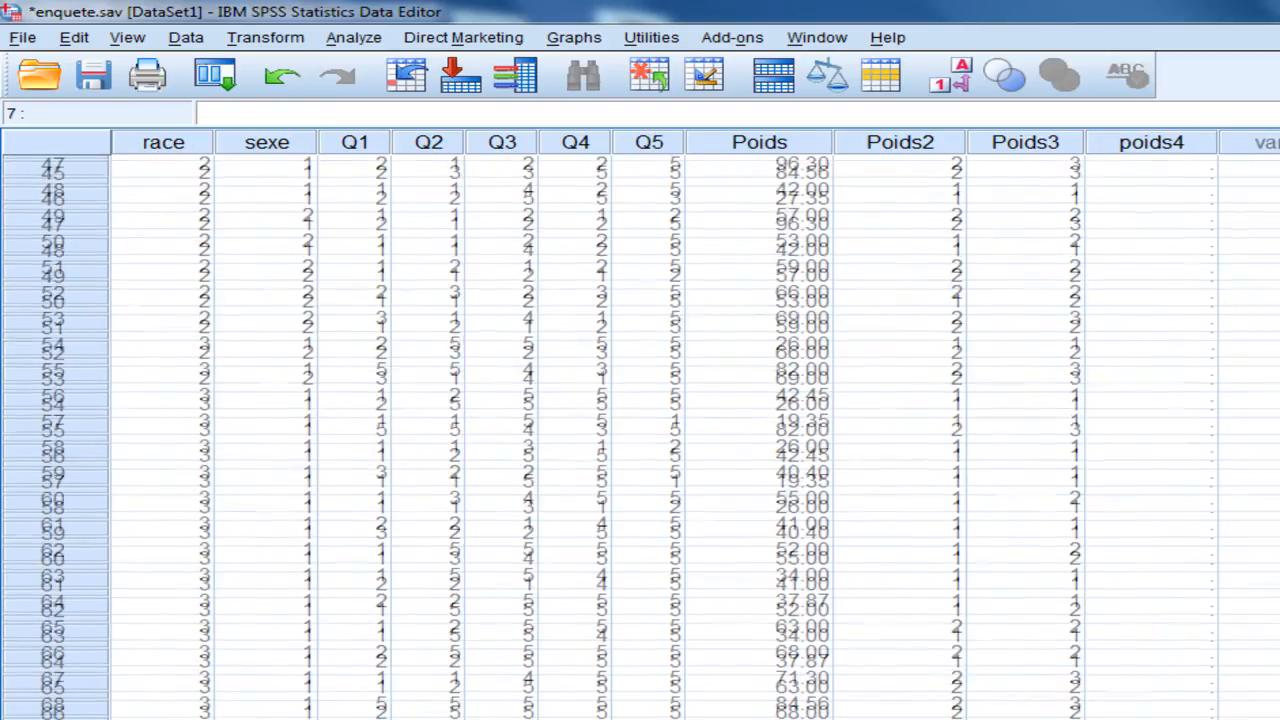
scroll(1220, 200, "up", 20)
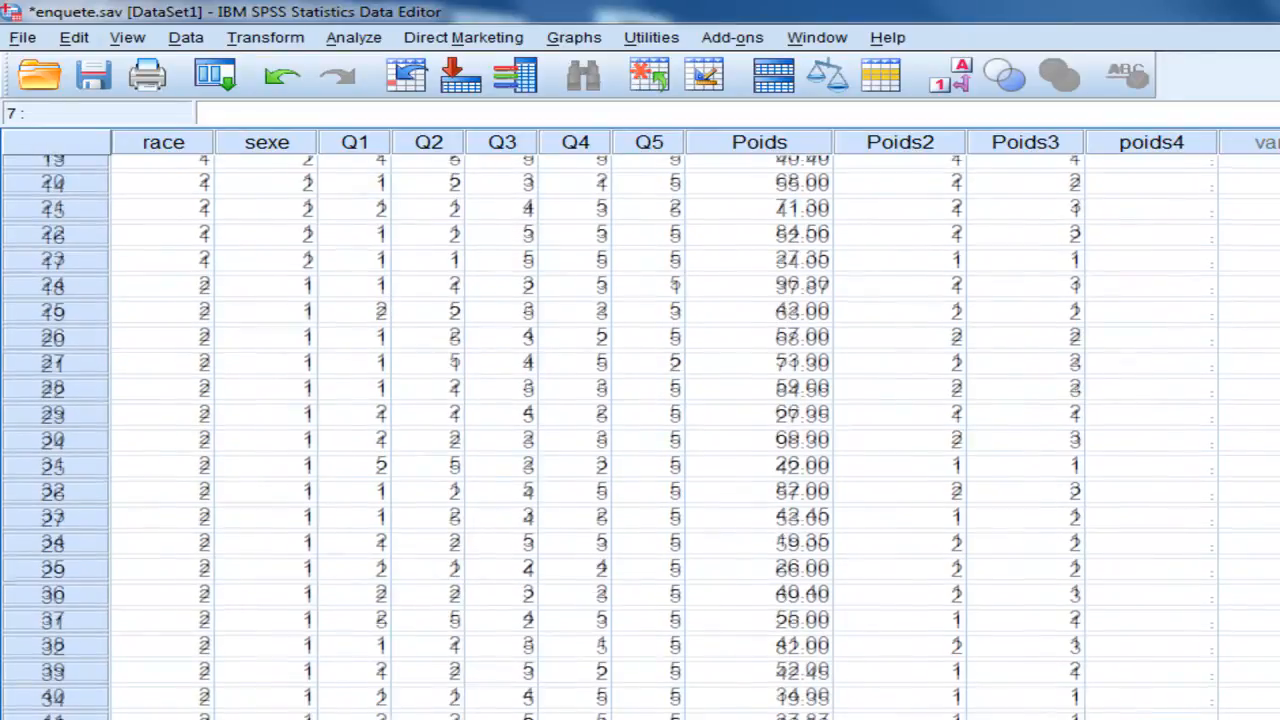
- Back in the syntax file, write IF (Poids>70) poids4=4. below the compute block
left_click(817, 37)
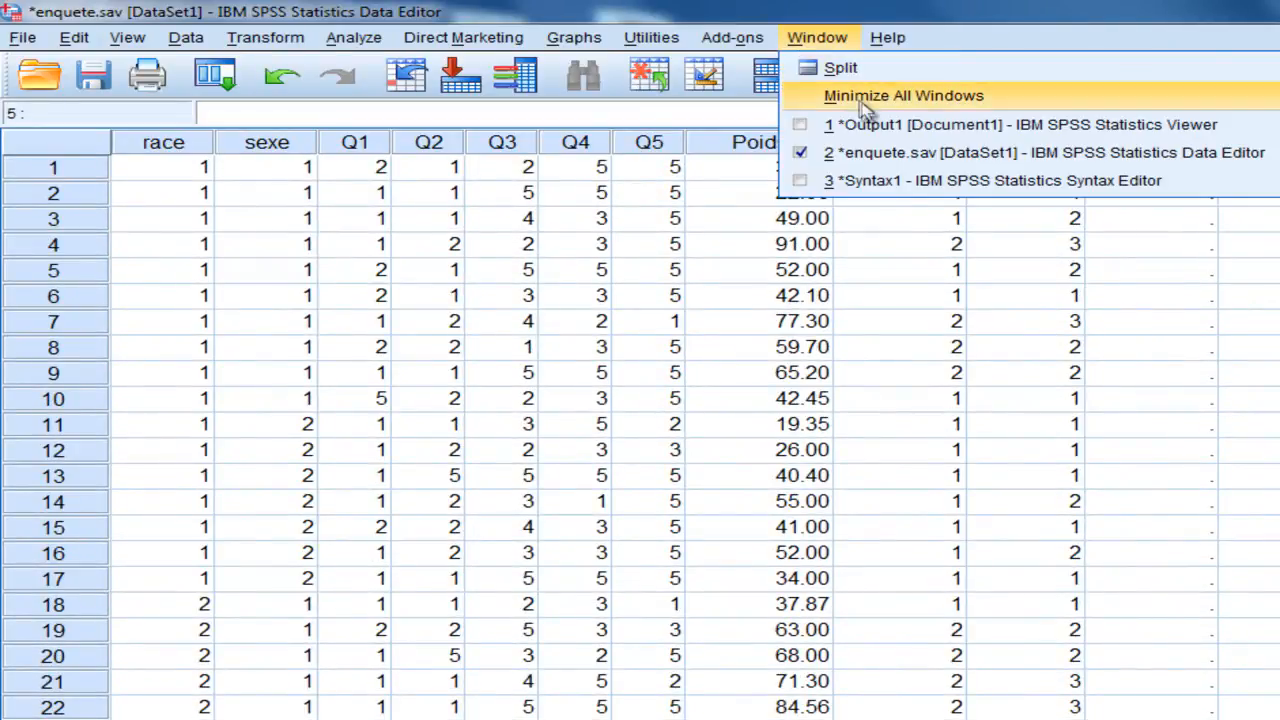
left_click(830, 180)
left_click(1006, 278)
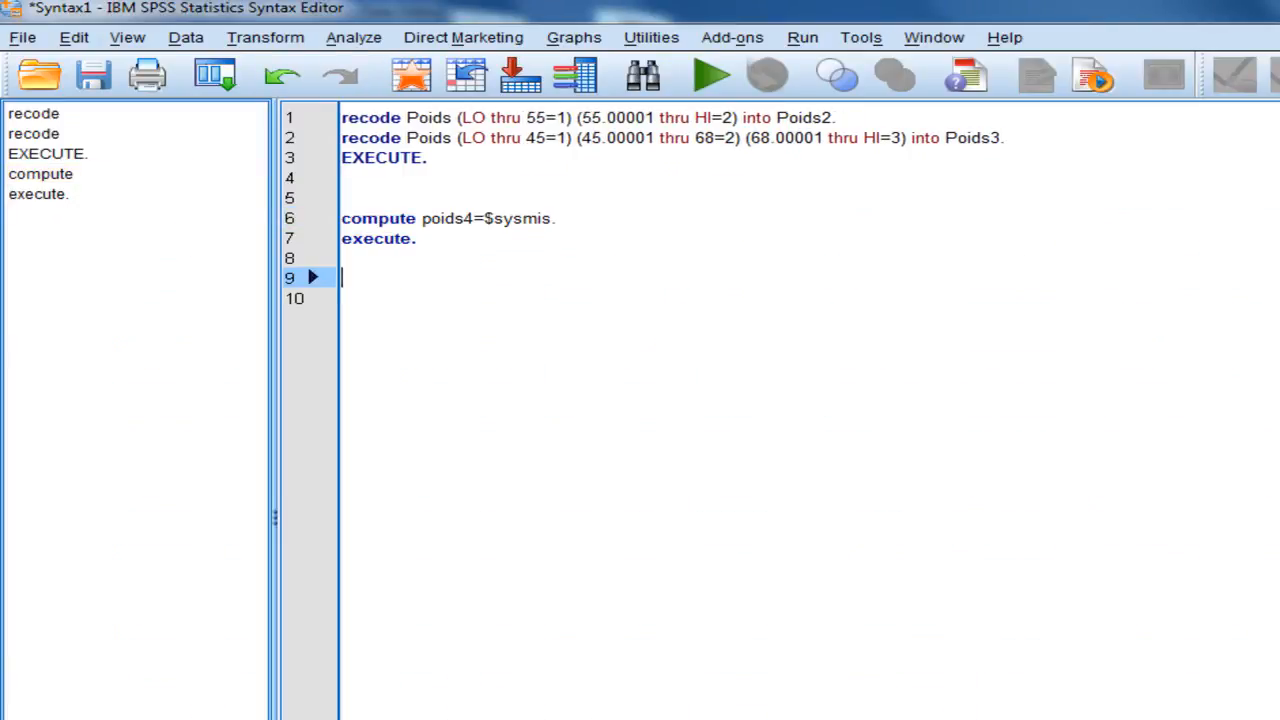
type("IF ")
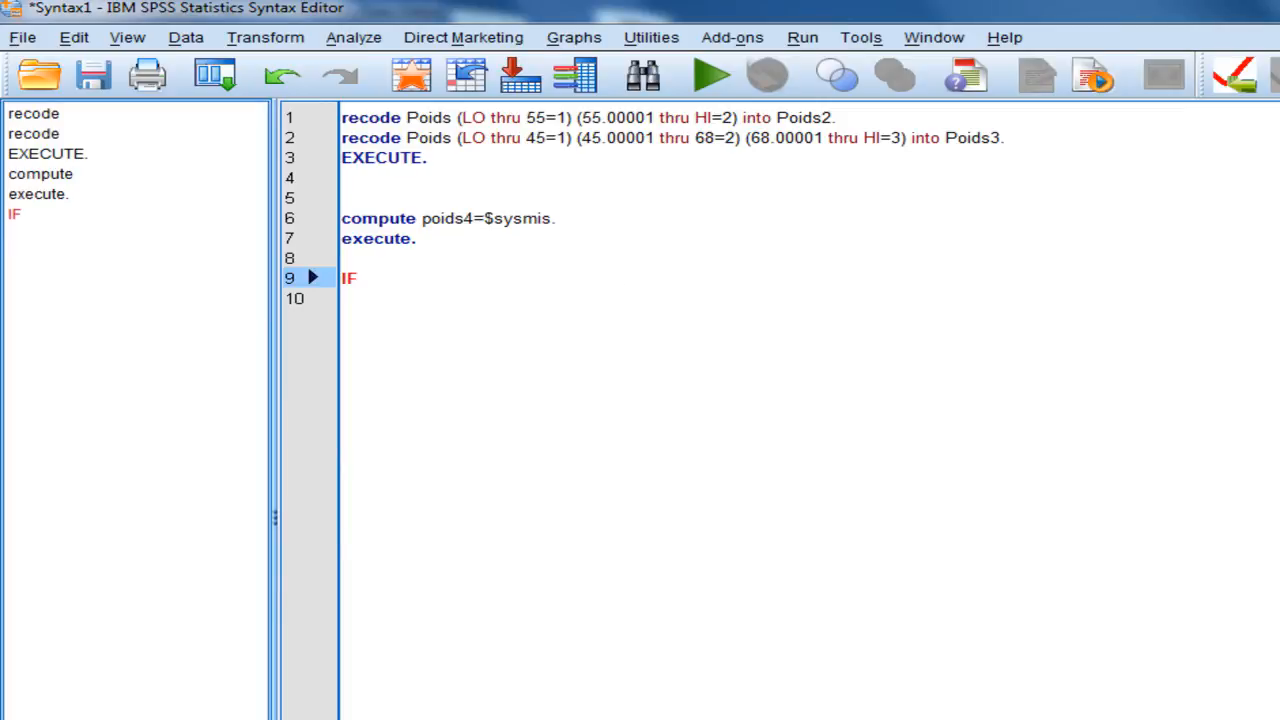
type("(Poids>70) poids")
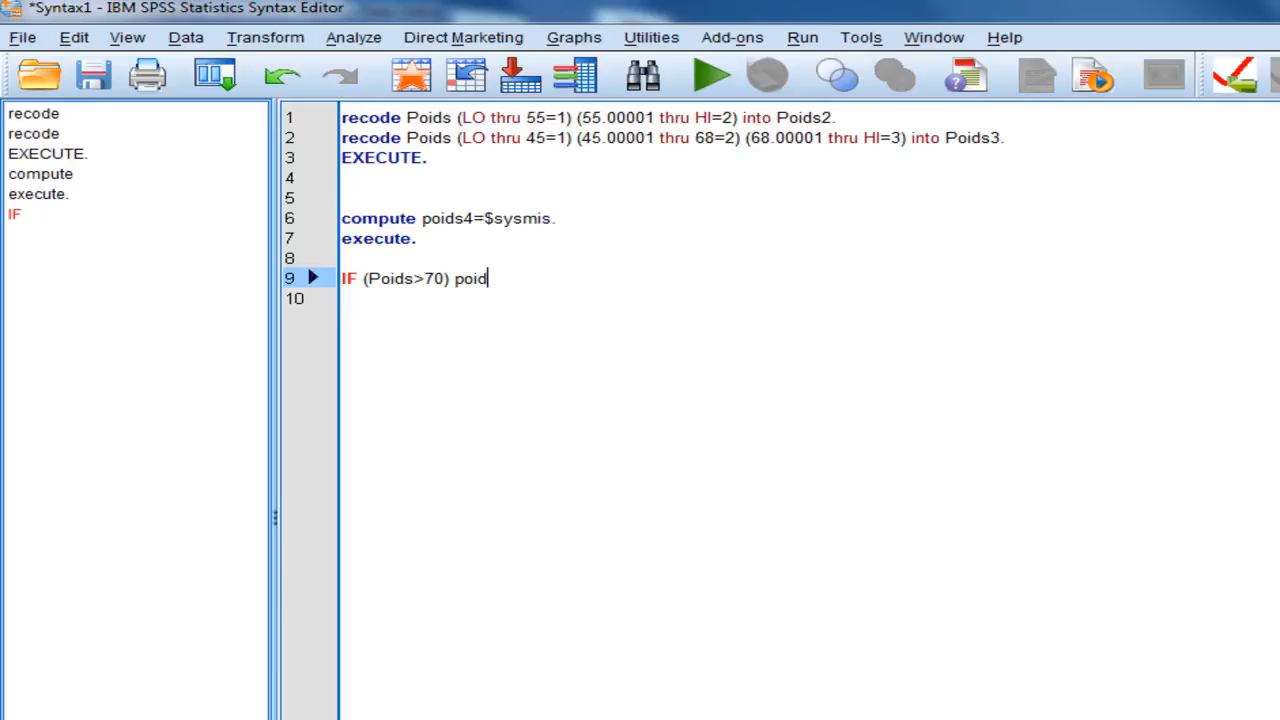
type("4=")
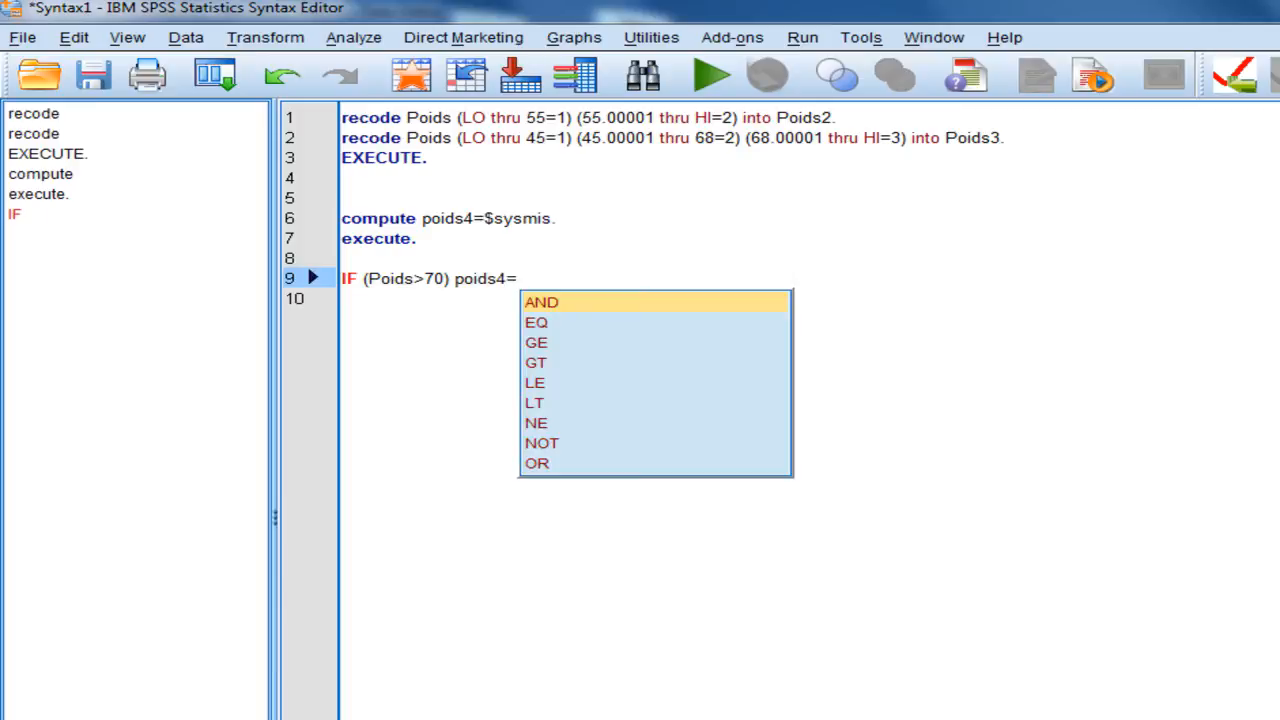
type("4")
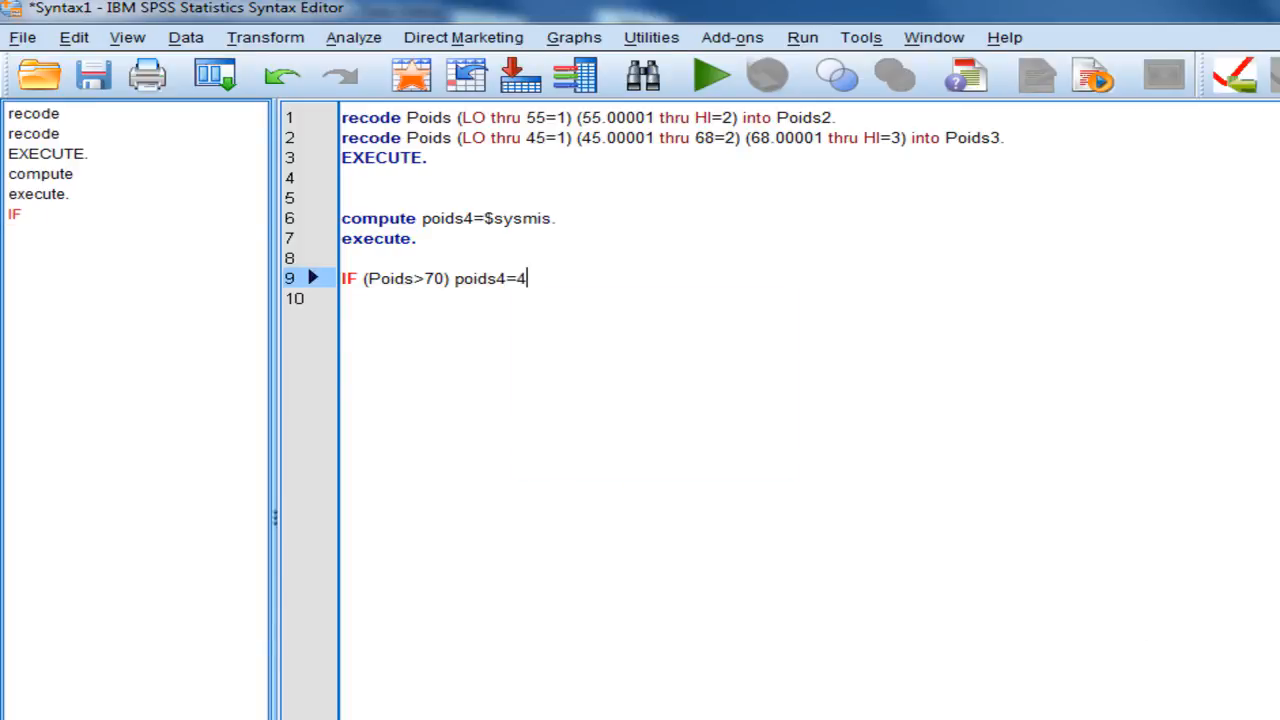
type(".")
- Add a second condition line reading IF (Poids <=70 AND Poids >= 55) poids4=3
key("Return")
type("IF (")
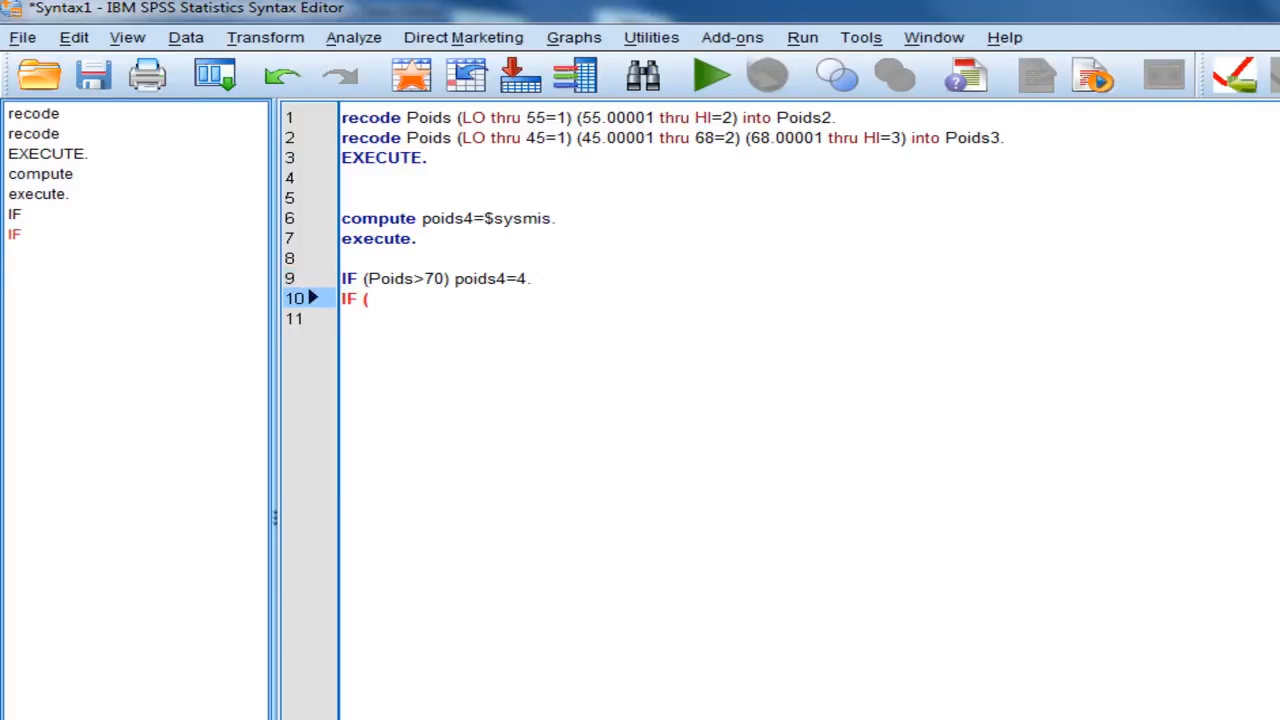
type("Poids <=70 AND")
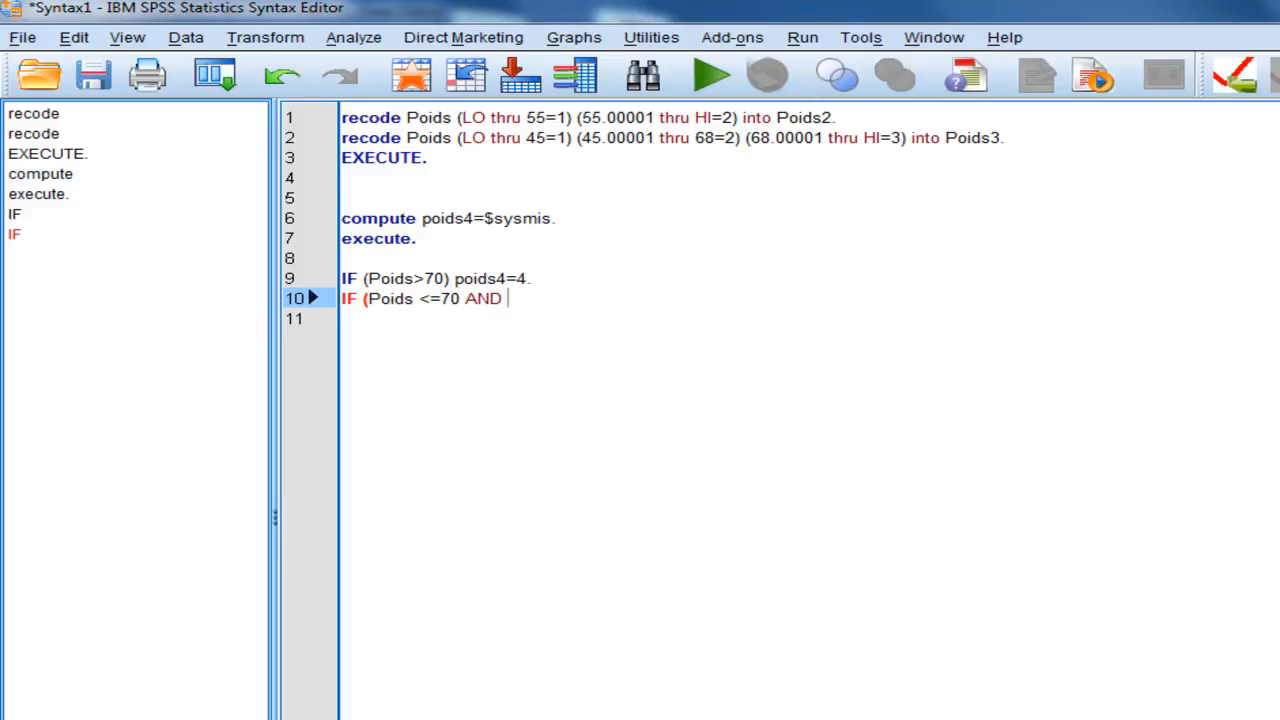
type(" Poids >= 55)")
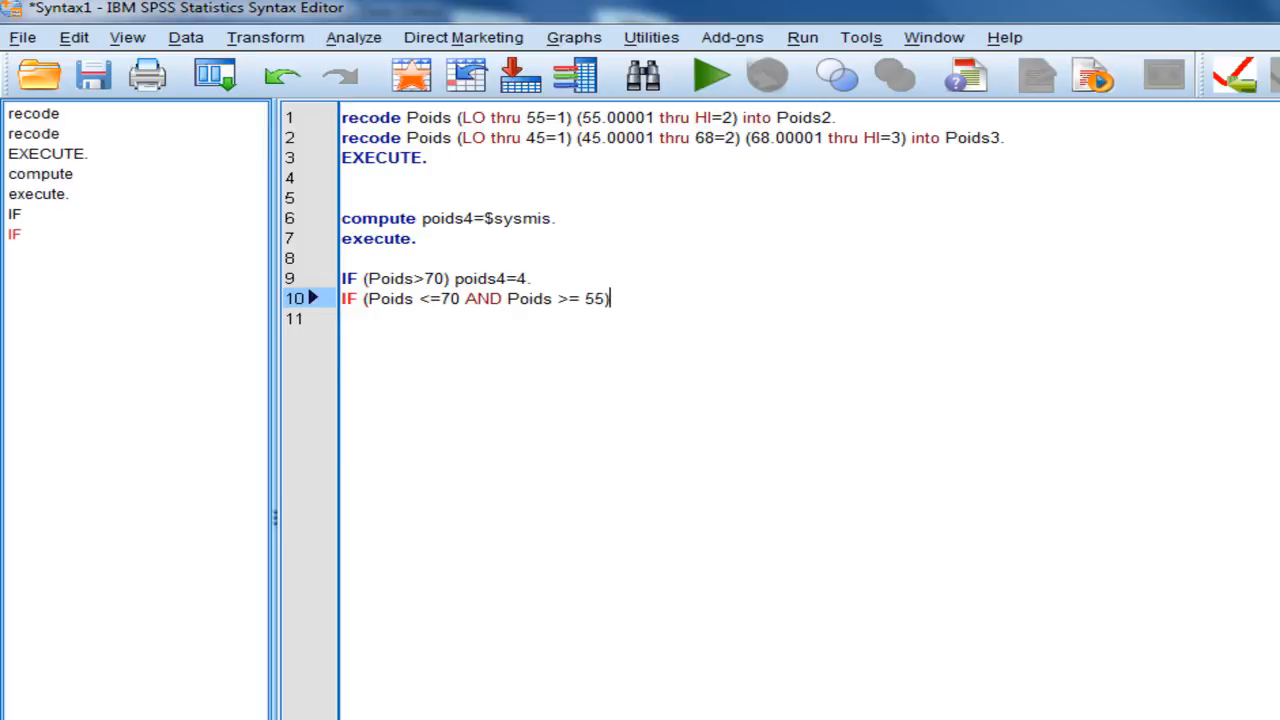
type(" poids4=")
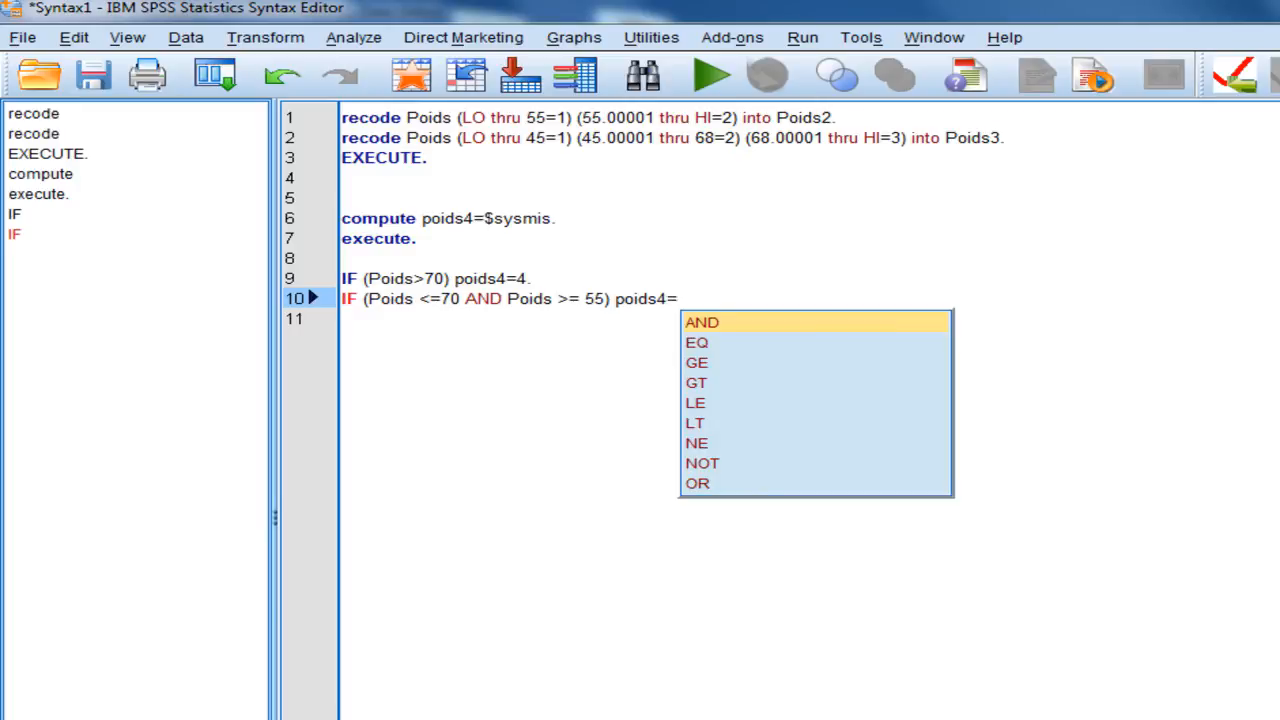
type("3.")
- Add a third condition line reading IF (Poids < 55 AND Poids >=35) poids4=2
key("Return")
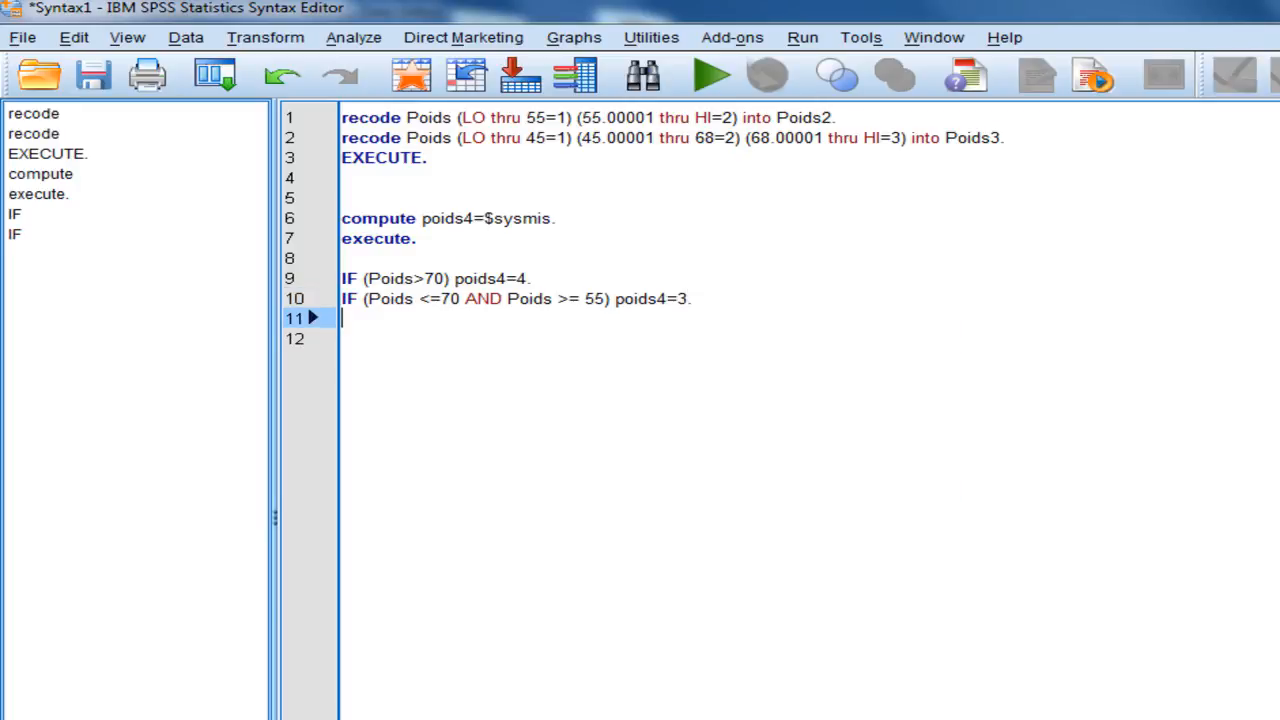
type("IF (")
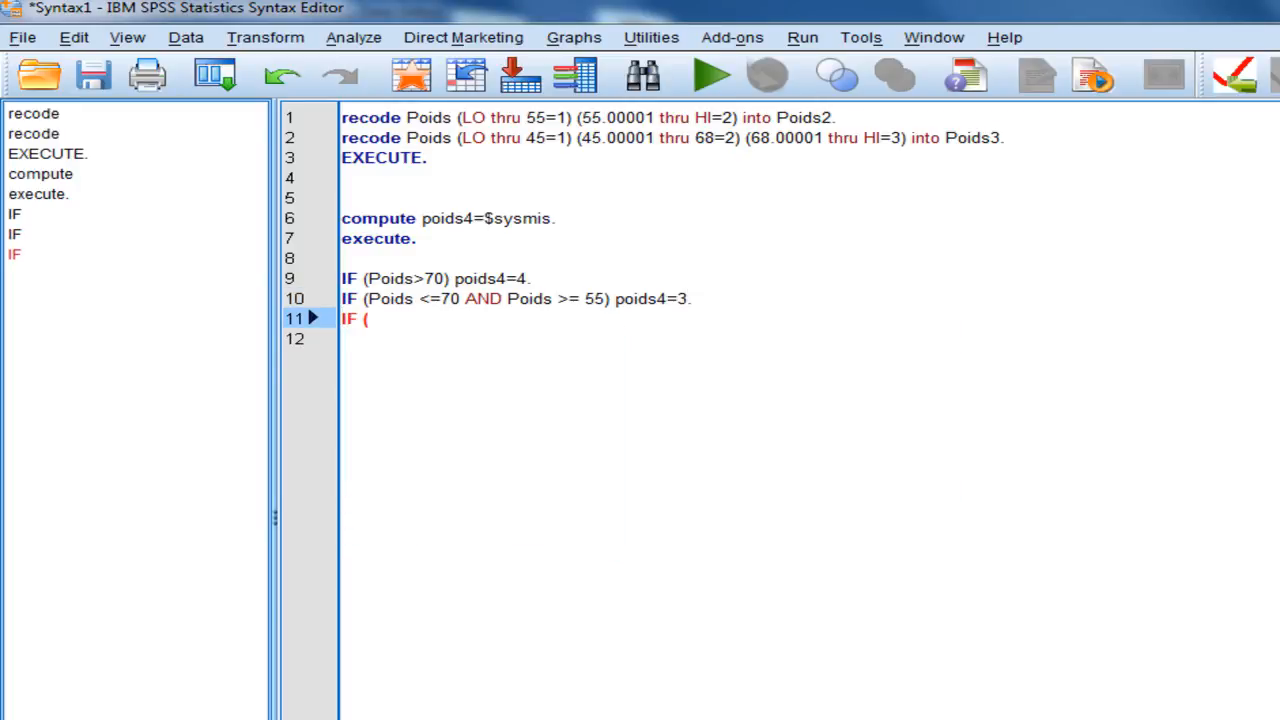
type("Poids < 55 AND ")
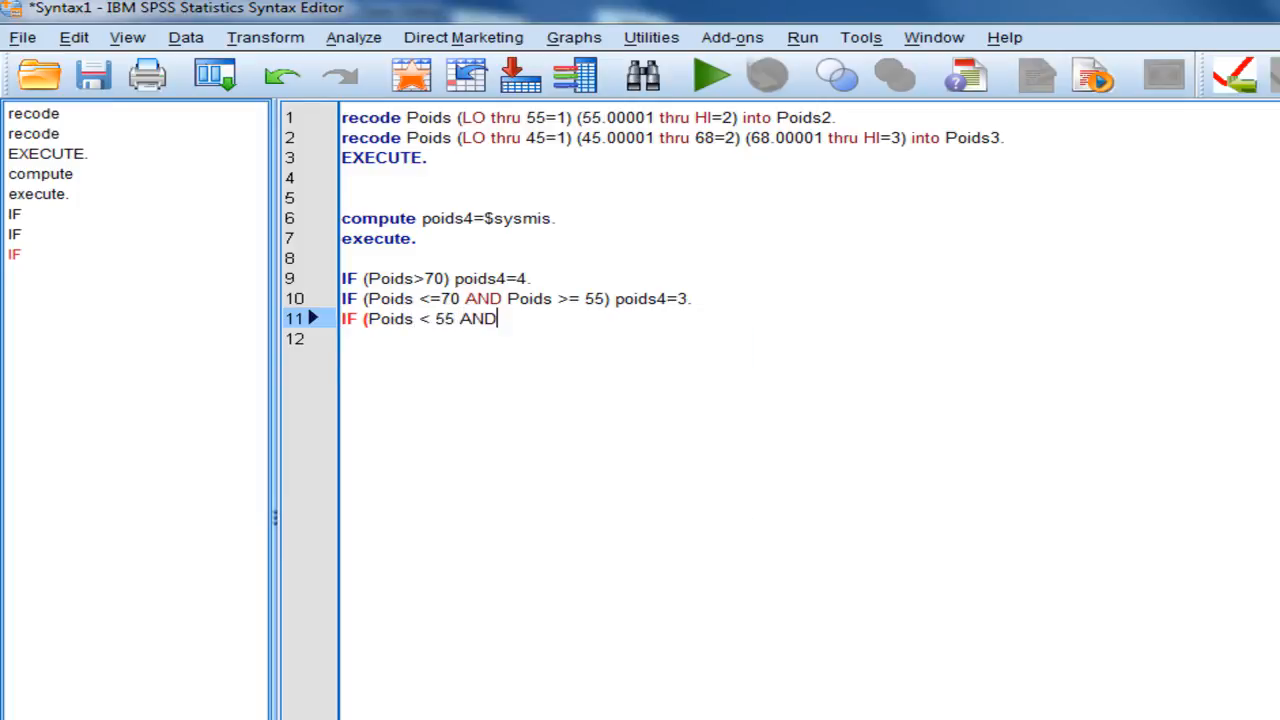
type("Poids >=")
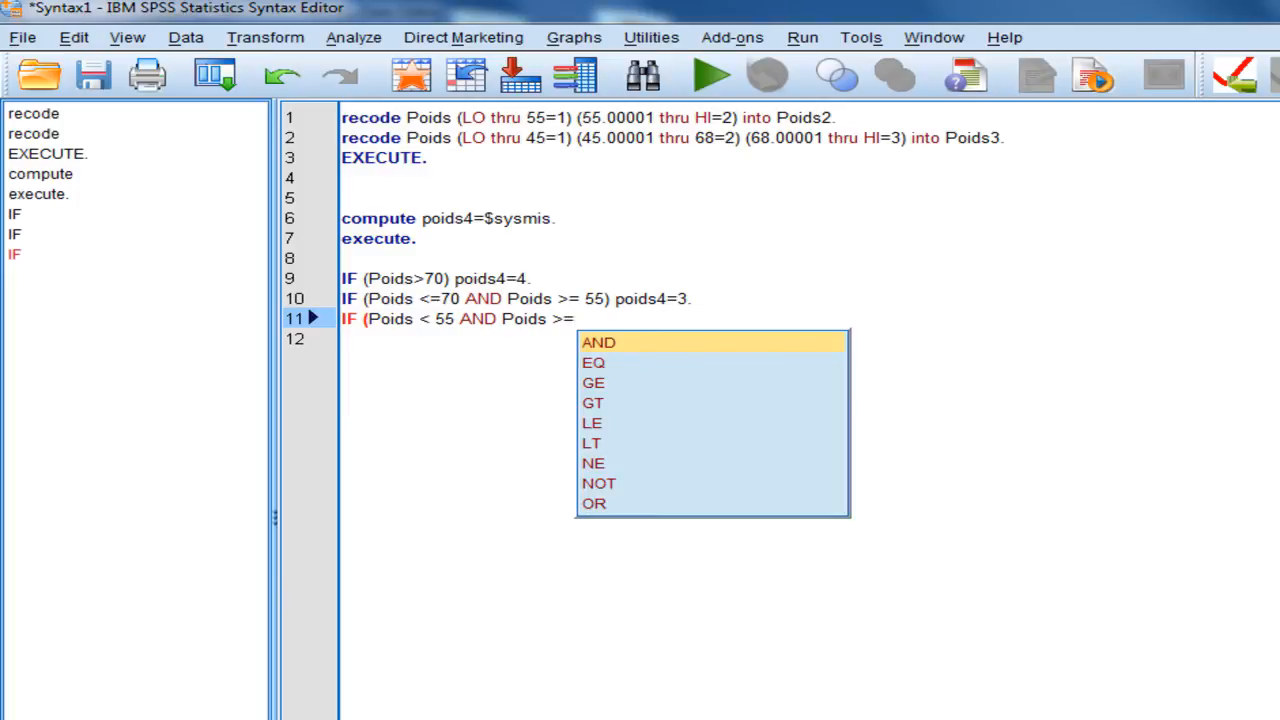
type("35")
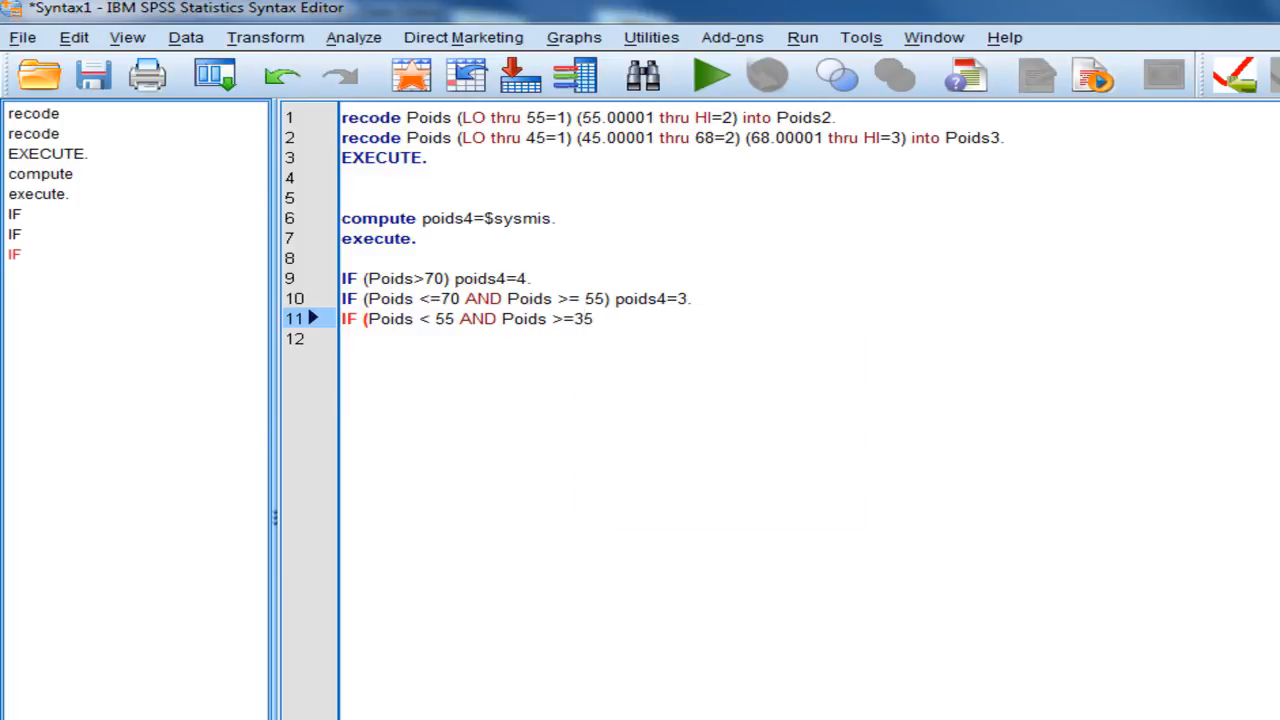
type(") poids4=")
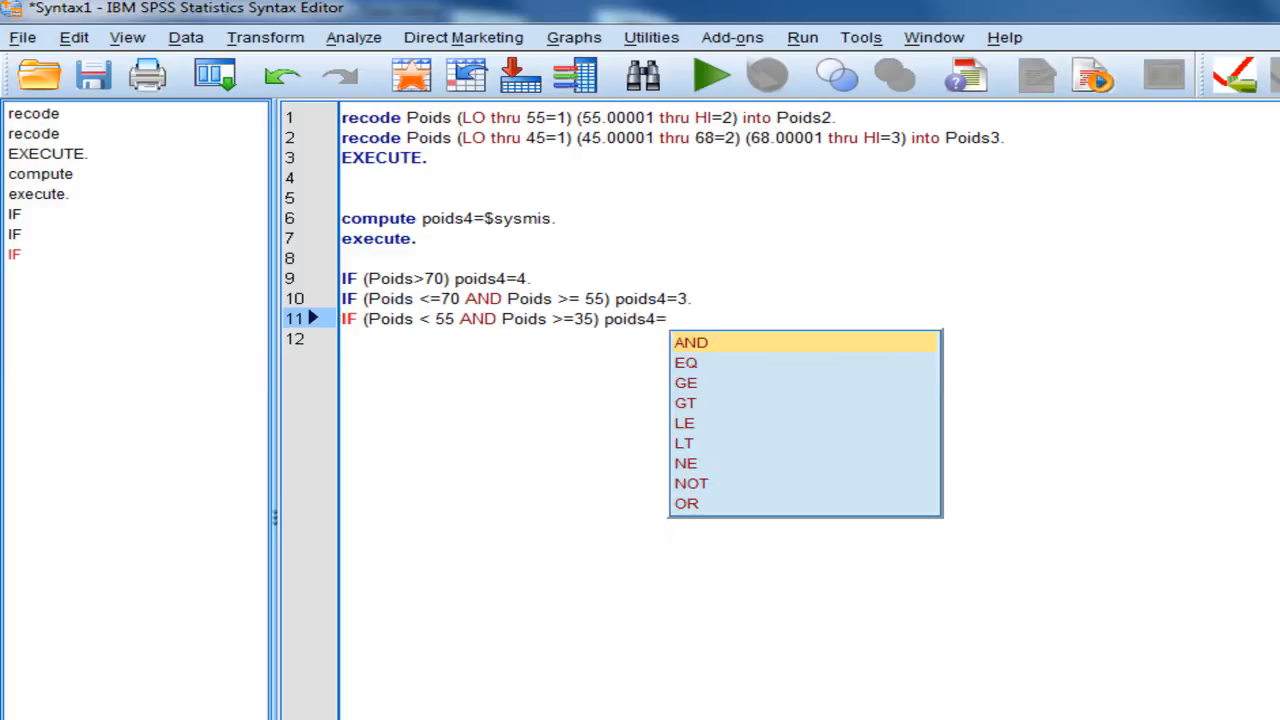
type("2")
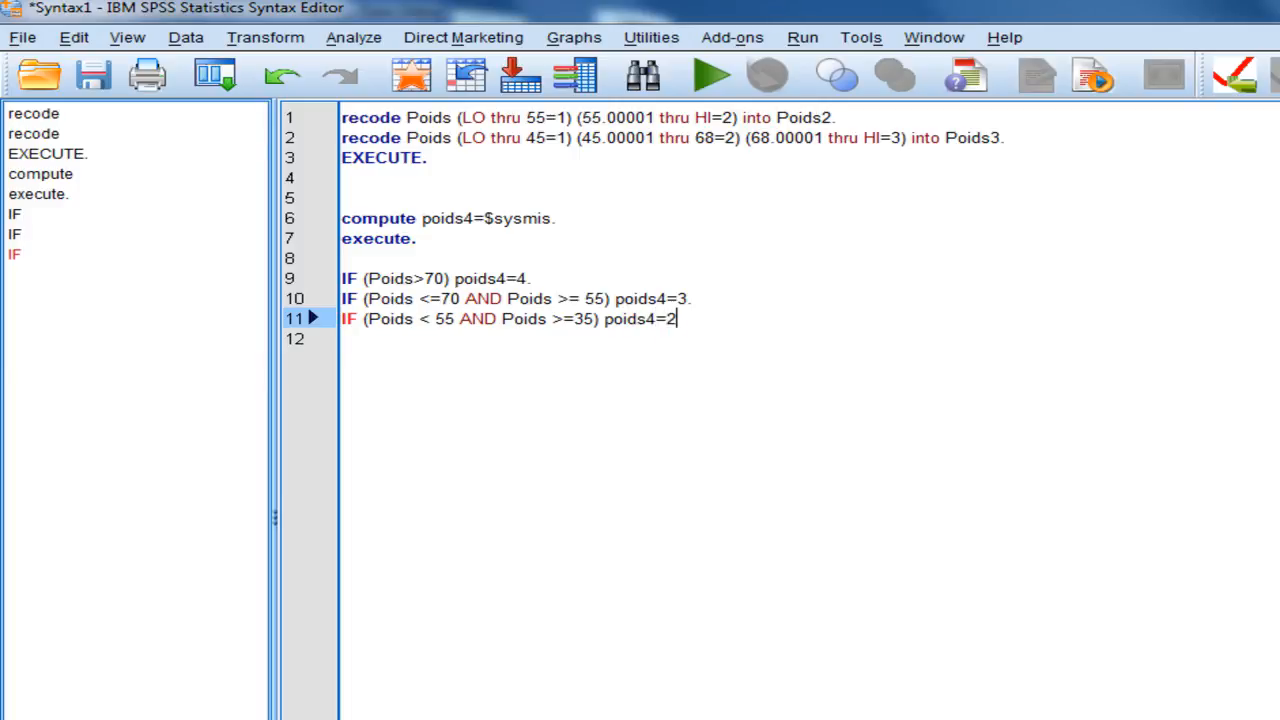
type(".")
- Add the last condition line IF (Poids < 35) poids4=1. and close the block with execute
key("Return")
type("IF")
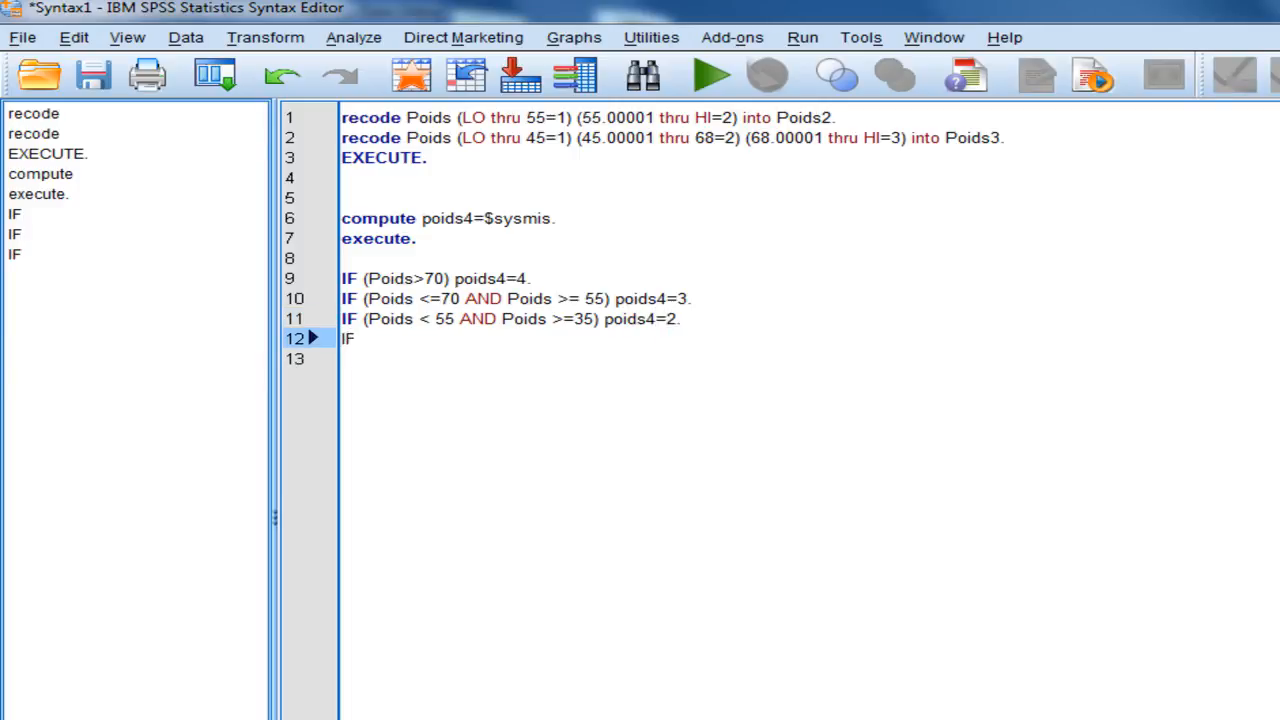
type(" (Poids")
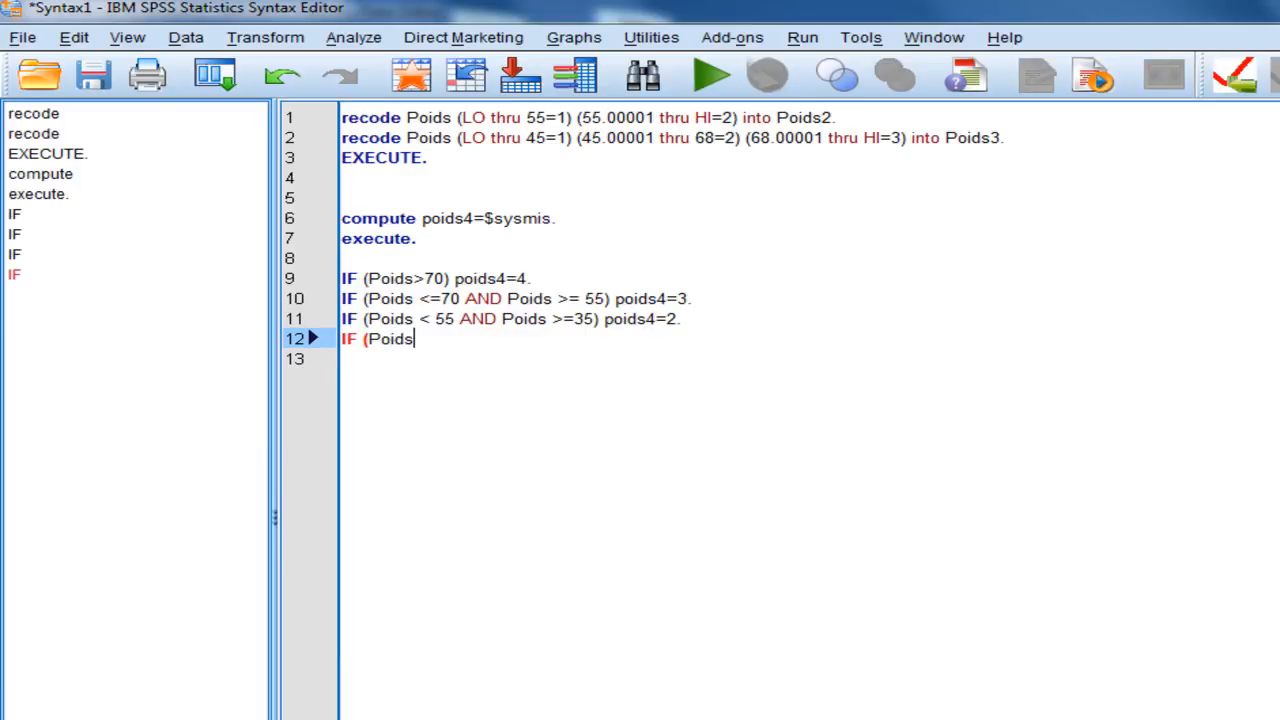
type(" < 35) poids4=1")
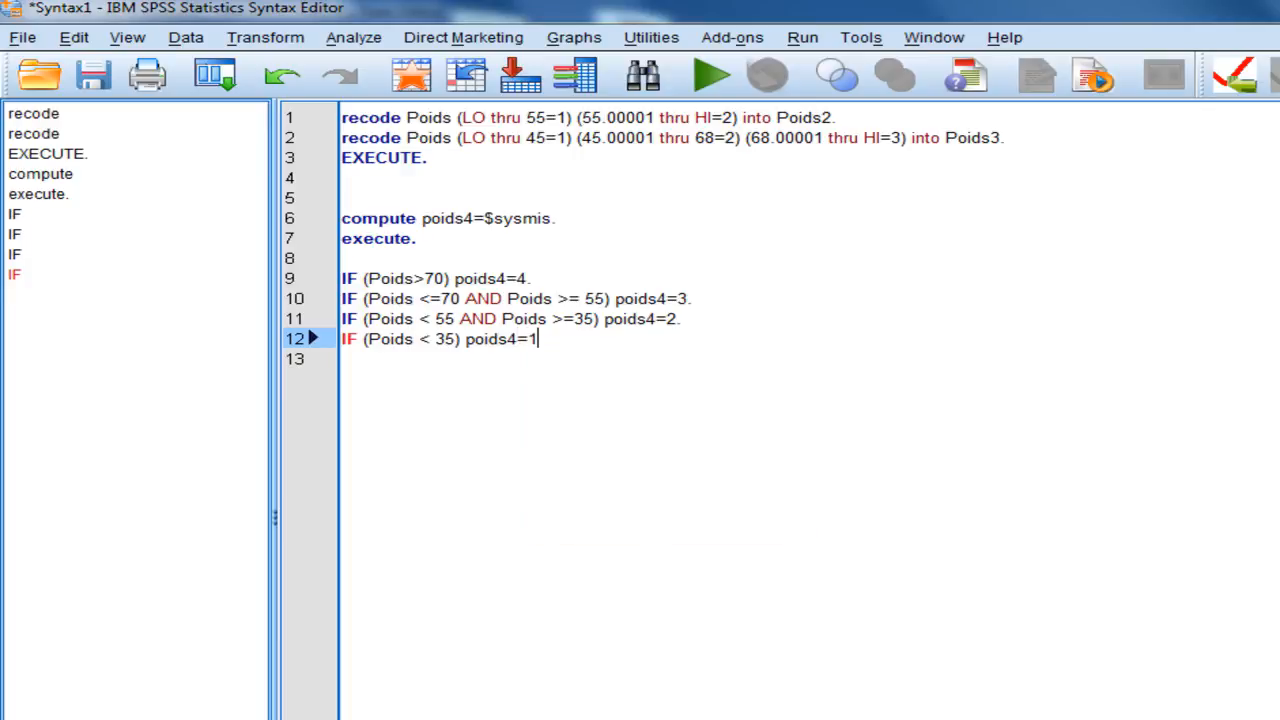
type(".")
key("Return")
type("execute")
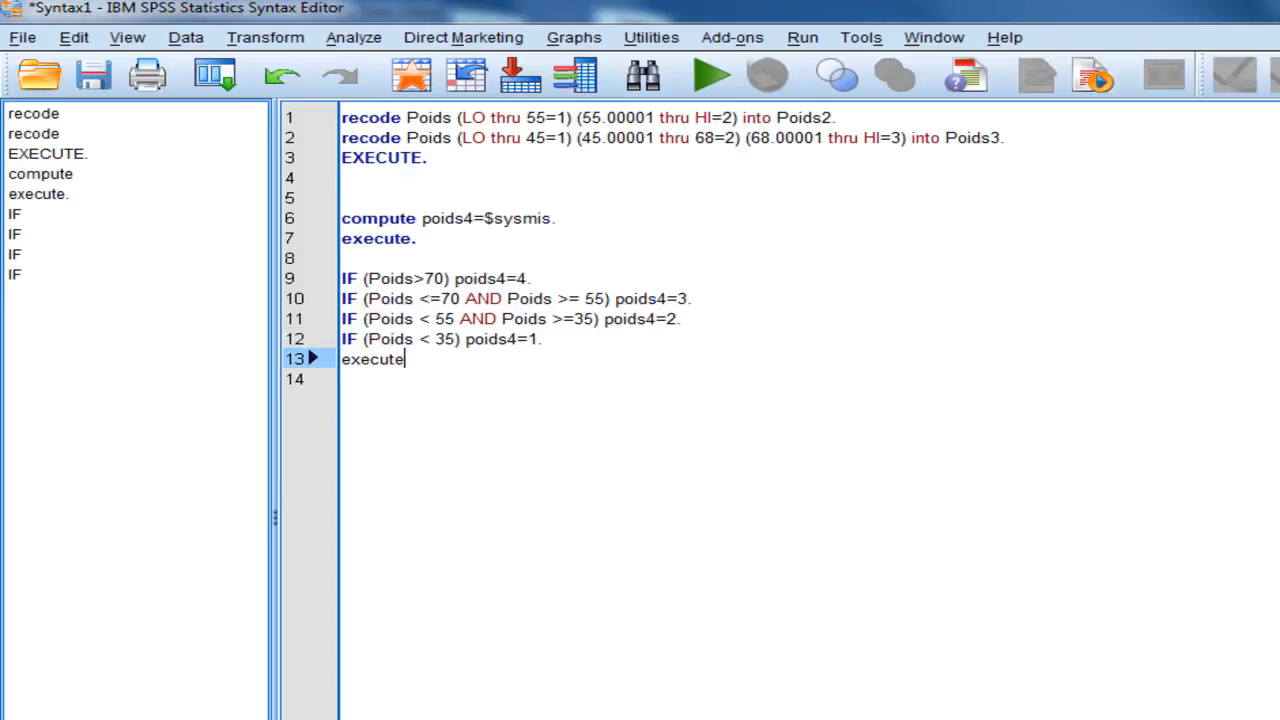
type(".")
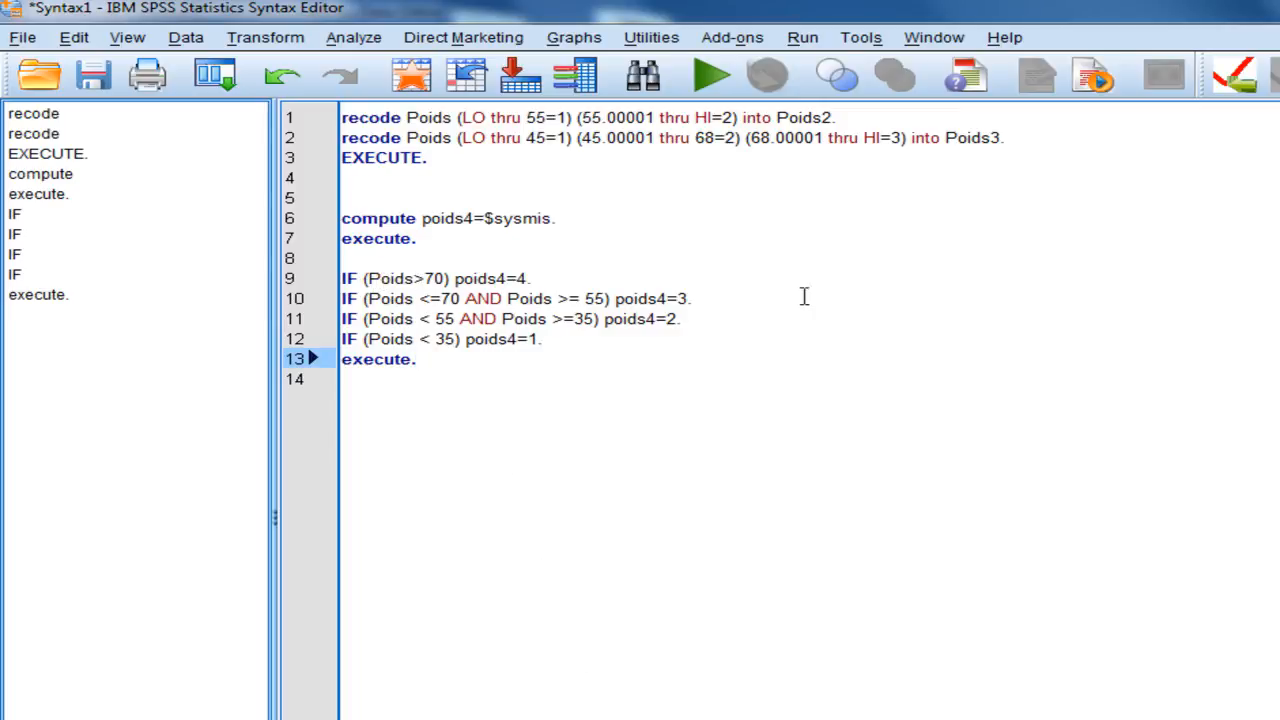
- Run the four IF lines together with their execute command and check the poids4 column in the enquete.sav data
left_click_drag(414, 278, 445, 278)
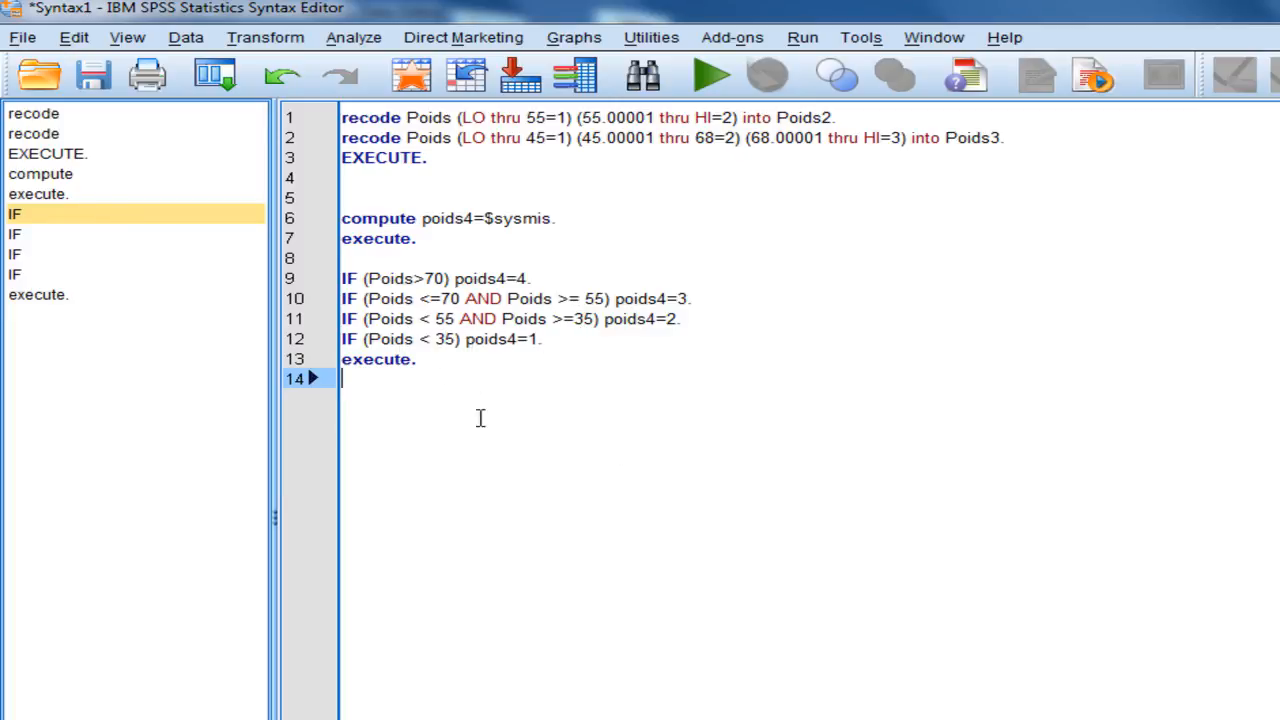
key("shift+Up")
key("shift+Up")
key("shift+Up")
key("shift+Up")
key("shift+Up")
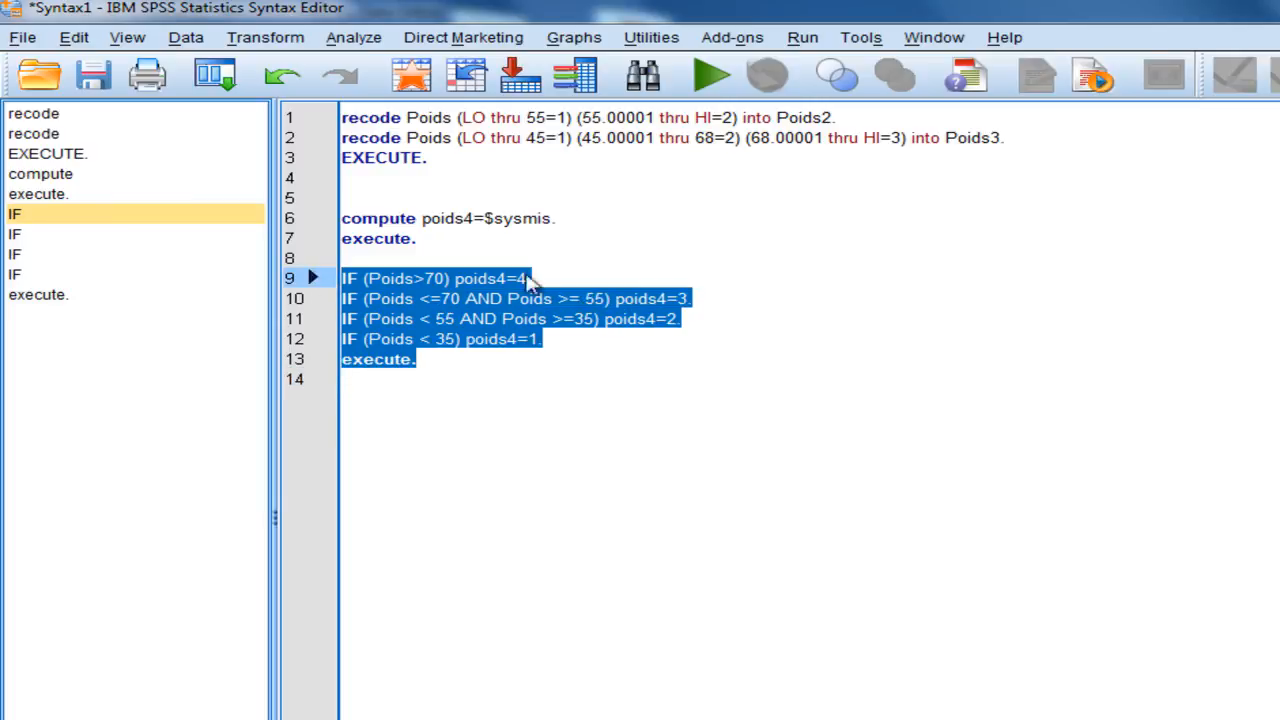
left_click(711, 75)
left_click(956, 159)
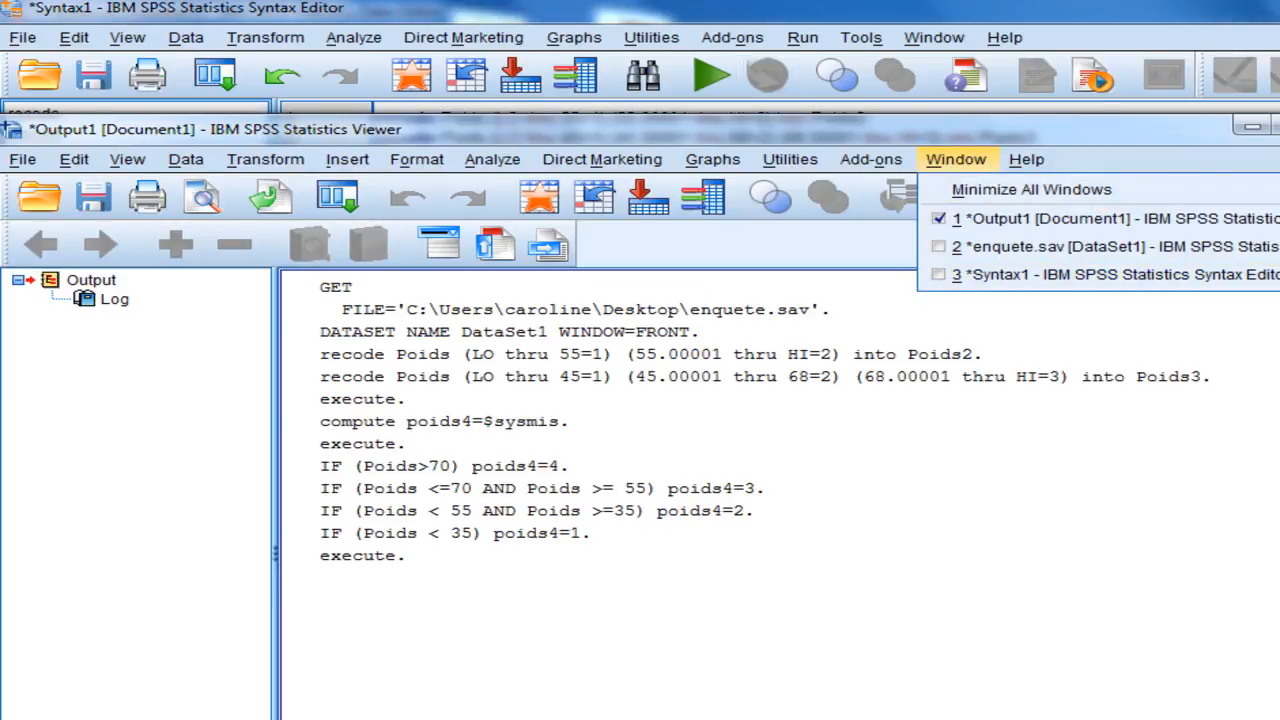
left_click(1134, 248)
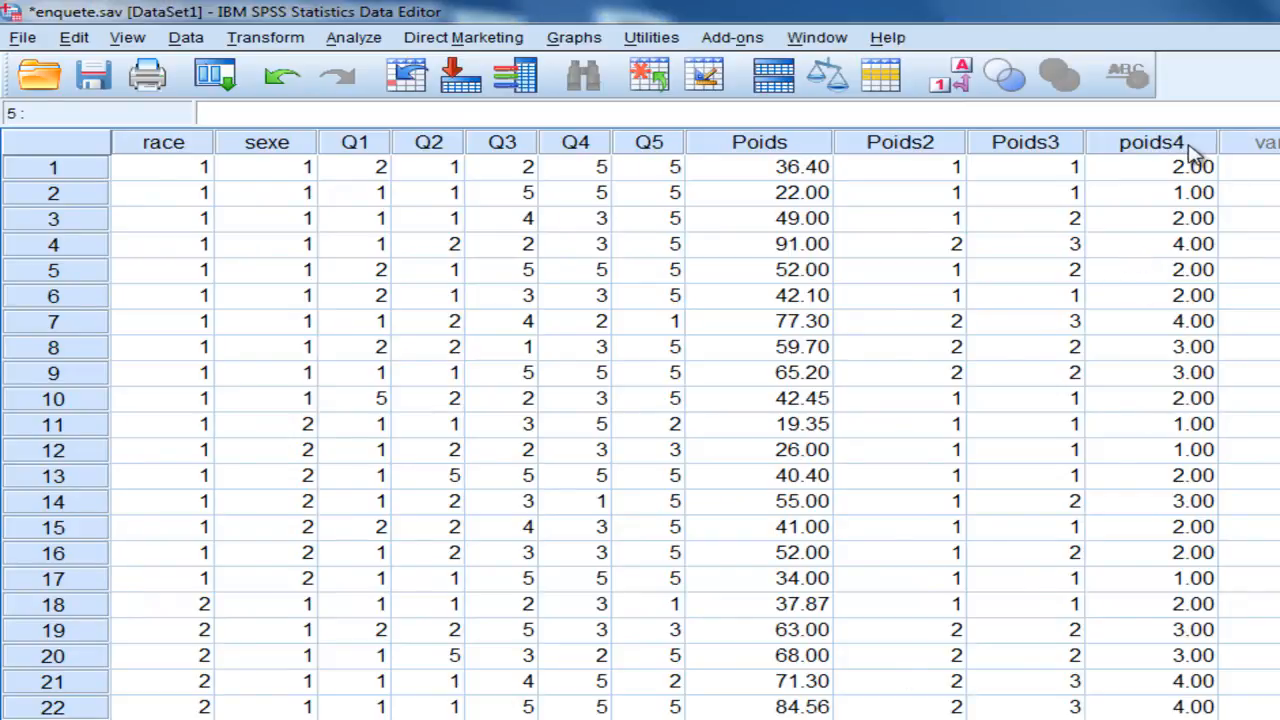
- Review the poids4 codes against the Poids values down the rows of the enquete.sav data
scroll(640, 436, "down", 18)
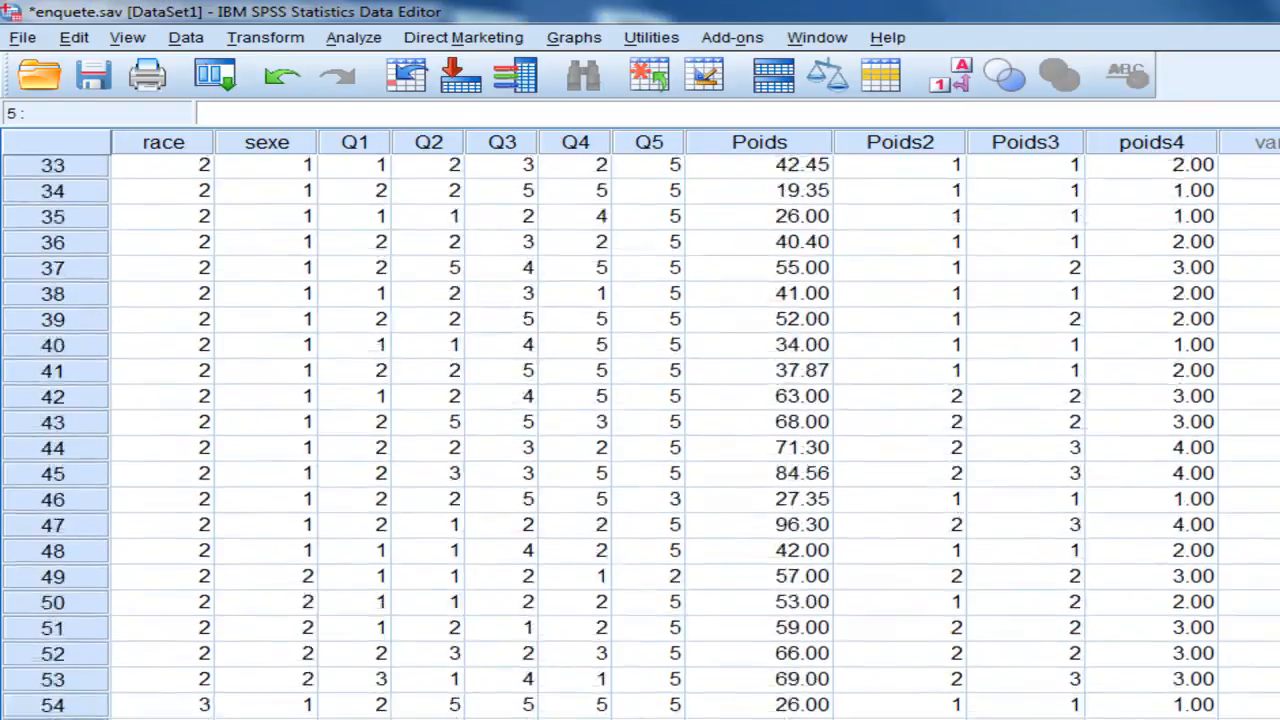
scroll(640, 436, "down", 7)
scroll(640, 436, "up", 10)
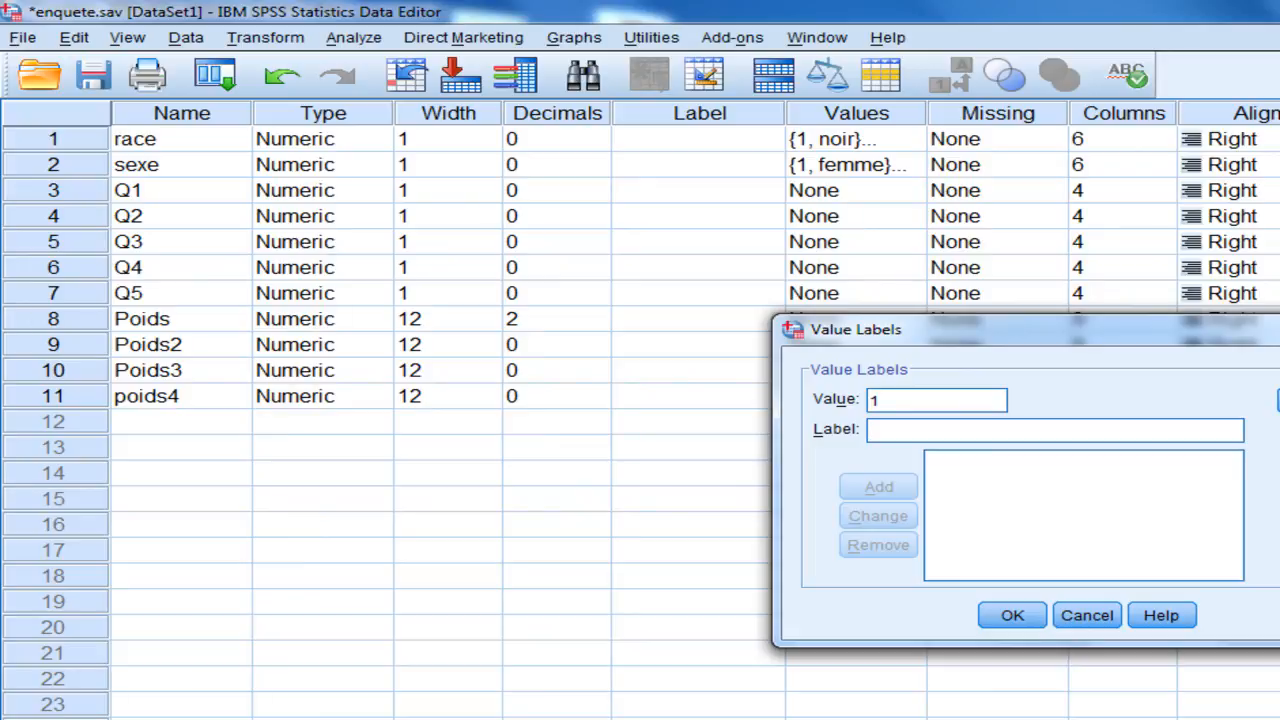
- Add value labels for poids4: 1 as "plus de 70 Kg" and 2 as "[55;70]"
type("plus de ")
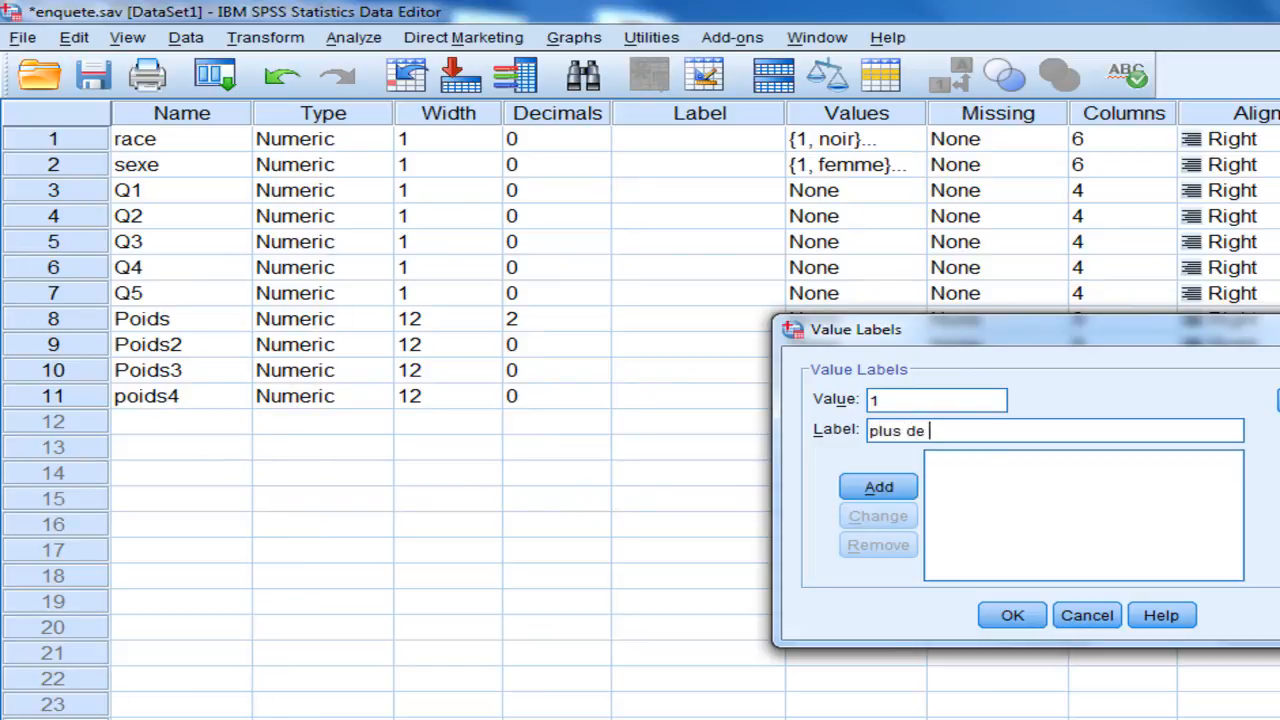
type("70 Kg")
key("Return")
type("2")
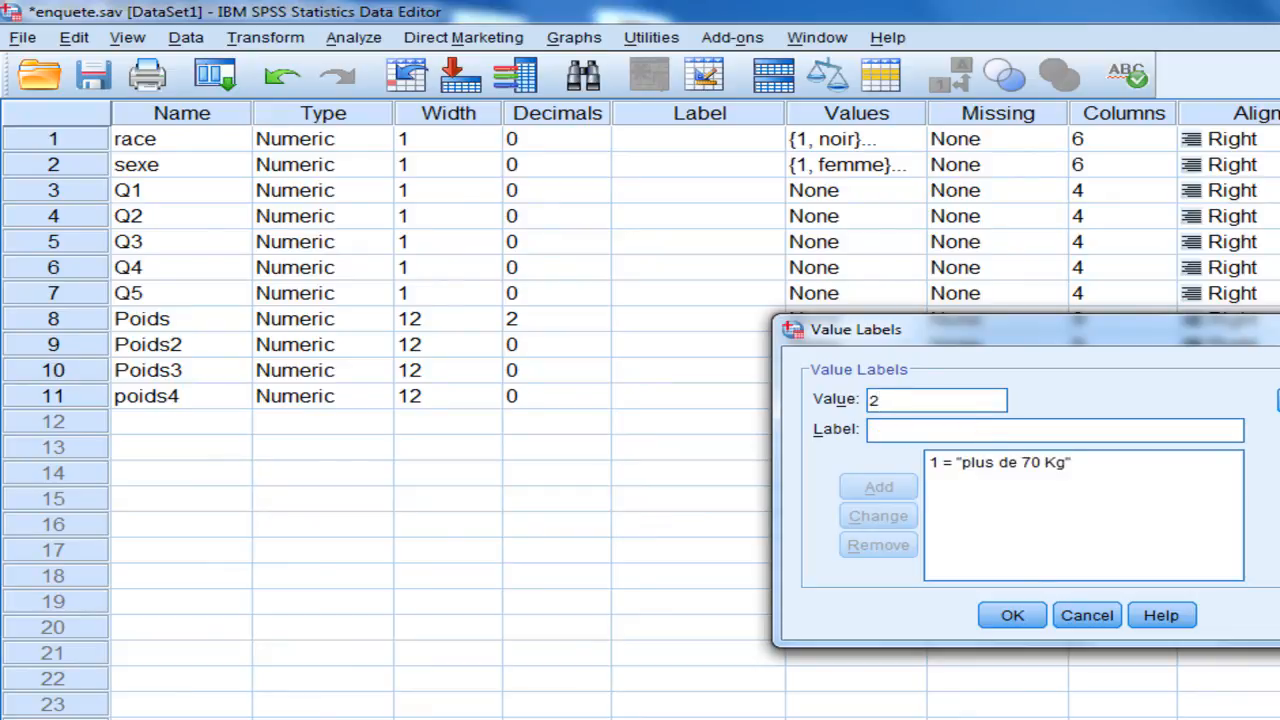
left_click(1197, 428)
type("l")
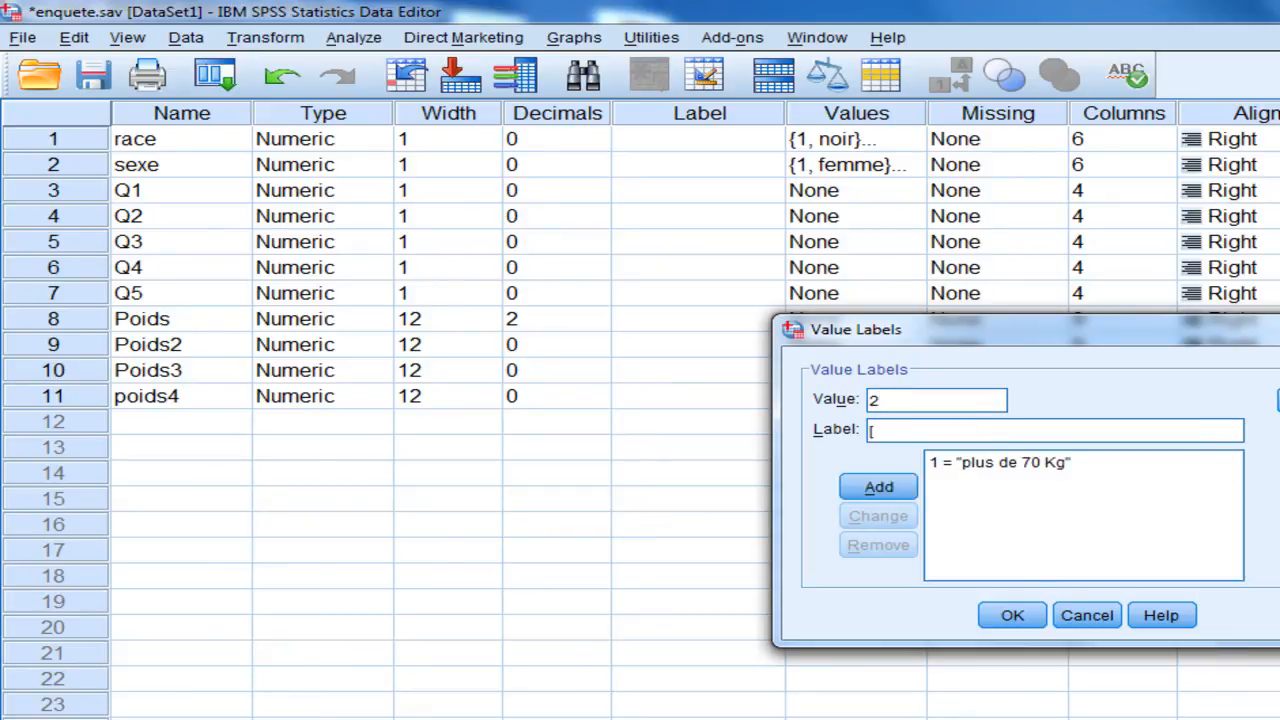
type("55;70]")
key("Return")
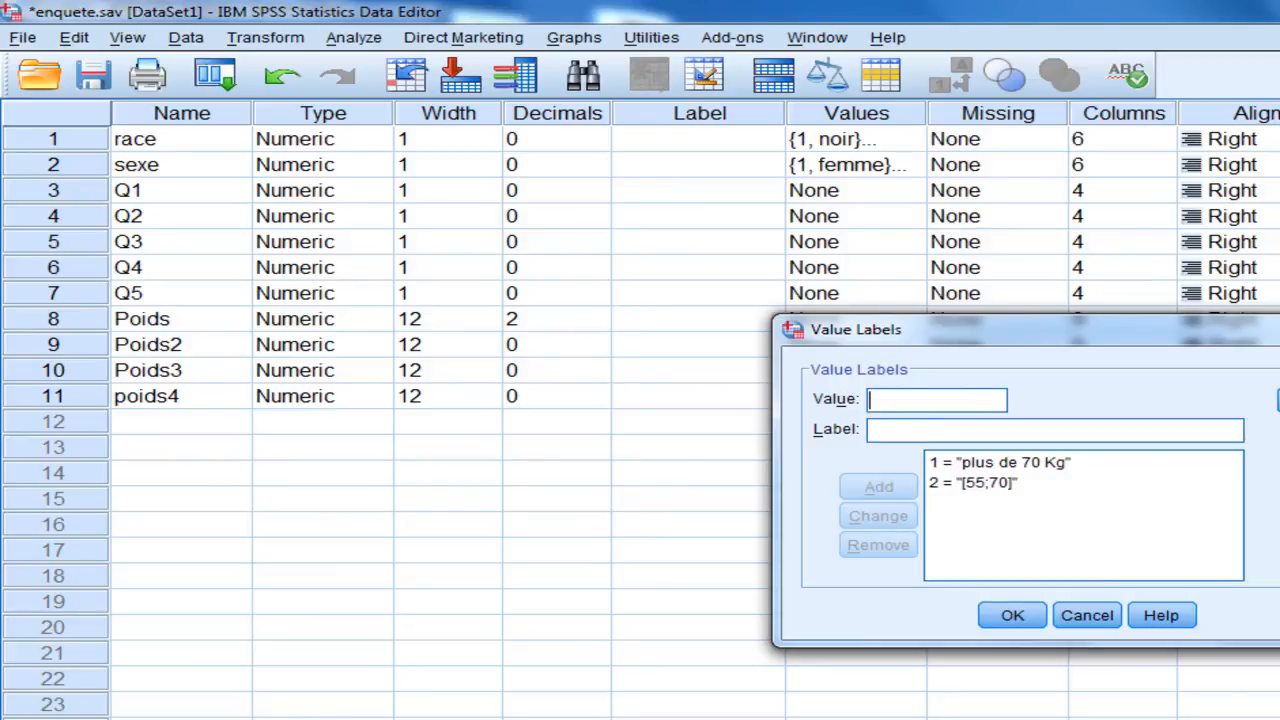
- Add the poids4 value labels 3 as "[35;55[" and 4 as "moins de 35 Kg", and apply the label set
type("3 = \"[3")
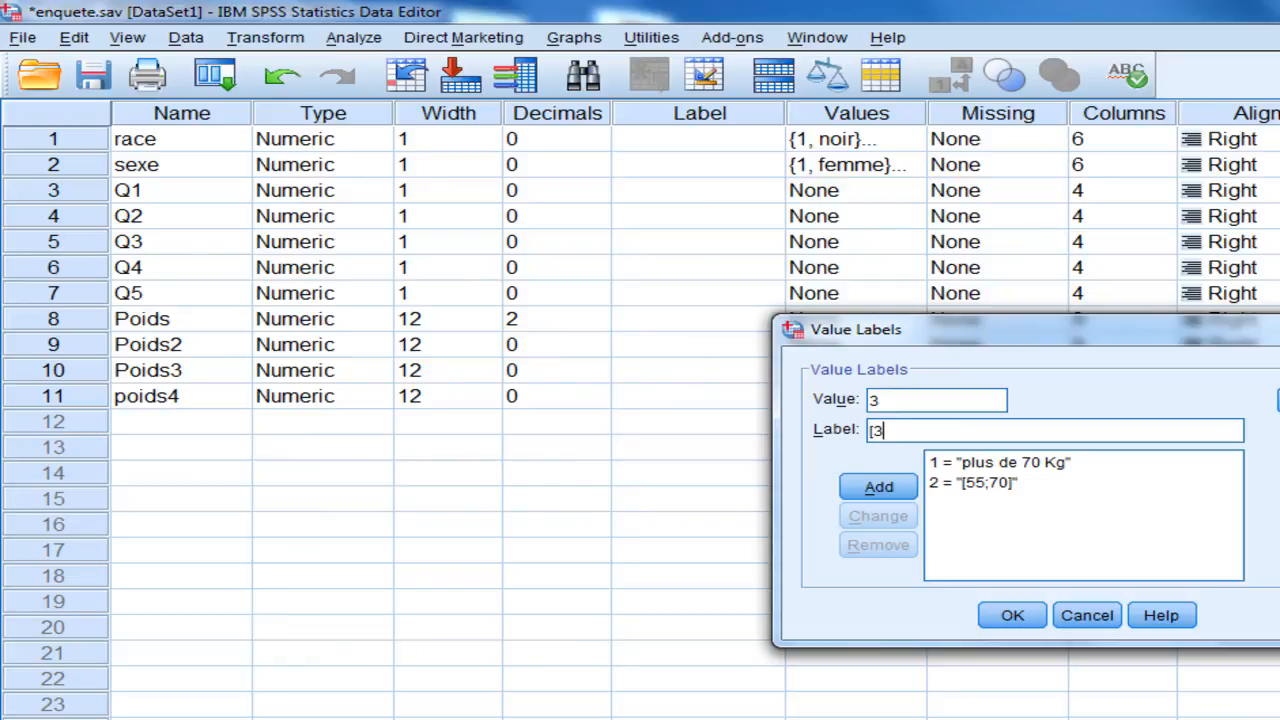
type("5;55[")
key("Return")
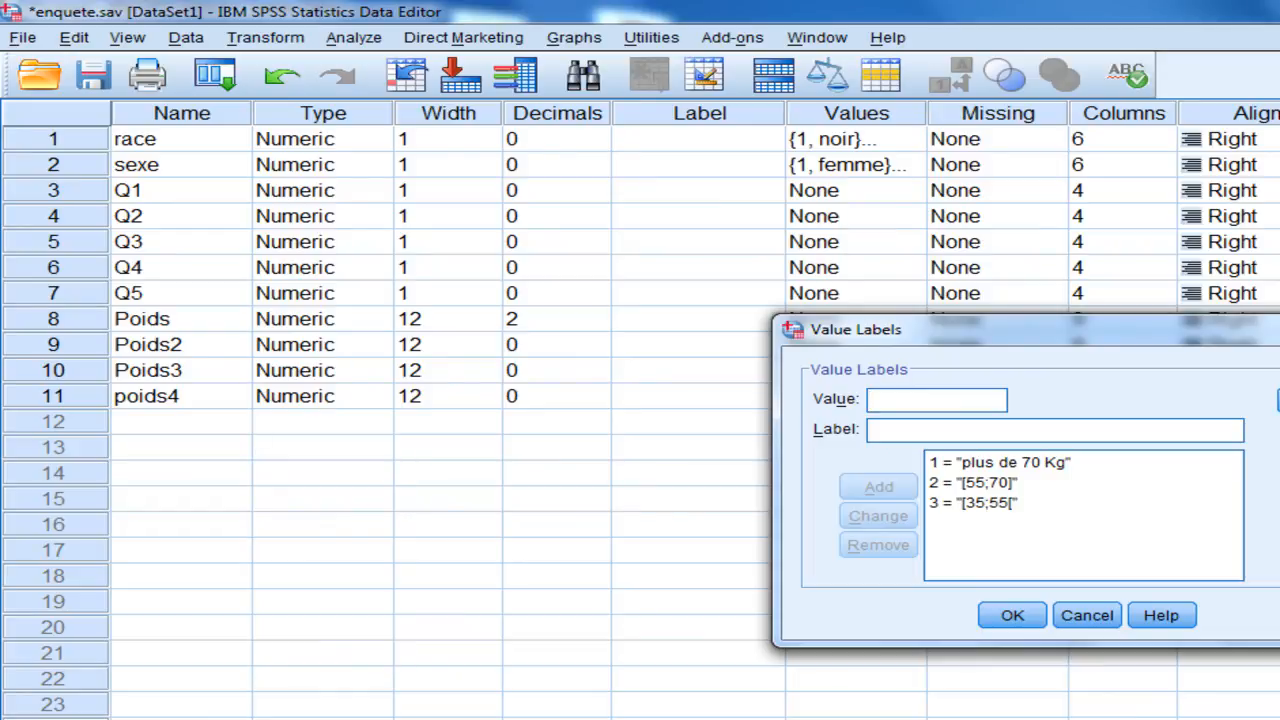
type("4")
key("Tab")
type("moi")
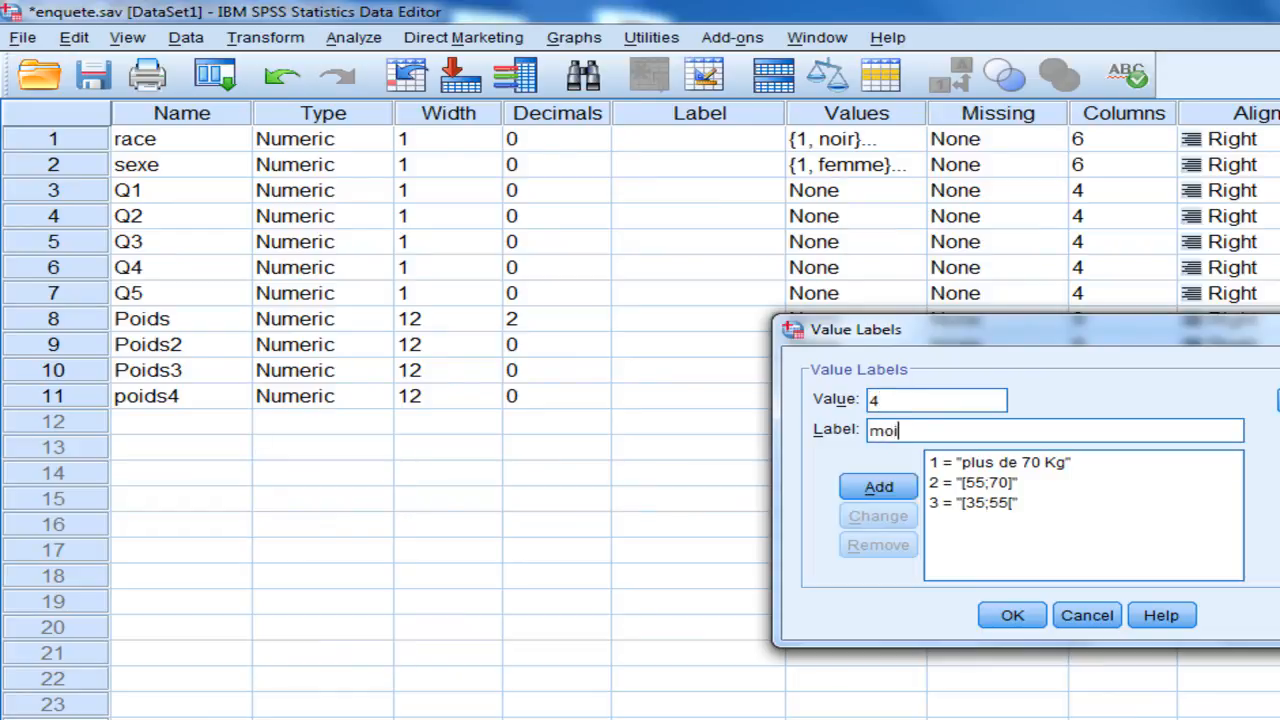
type("ns de 35 ")
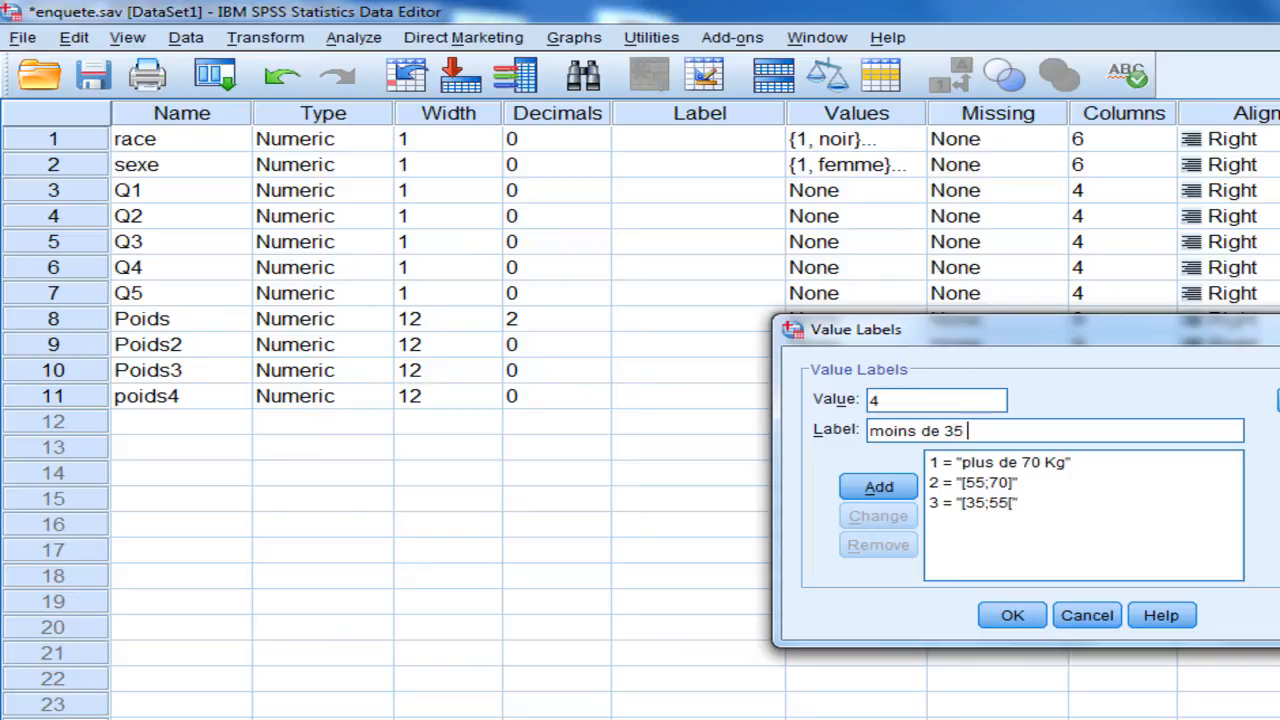
type("Kg")
key("Return")
left_click(1008, 615)
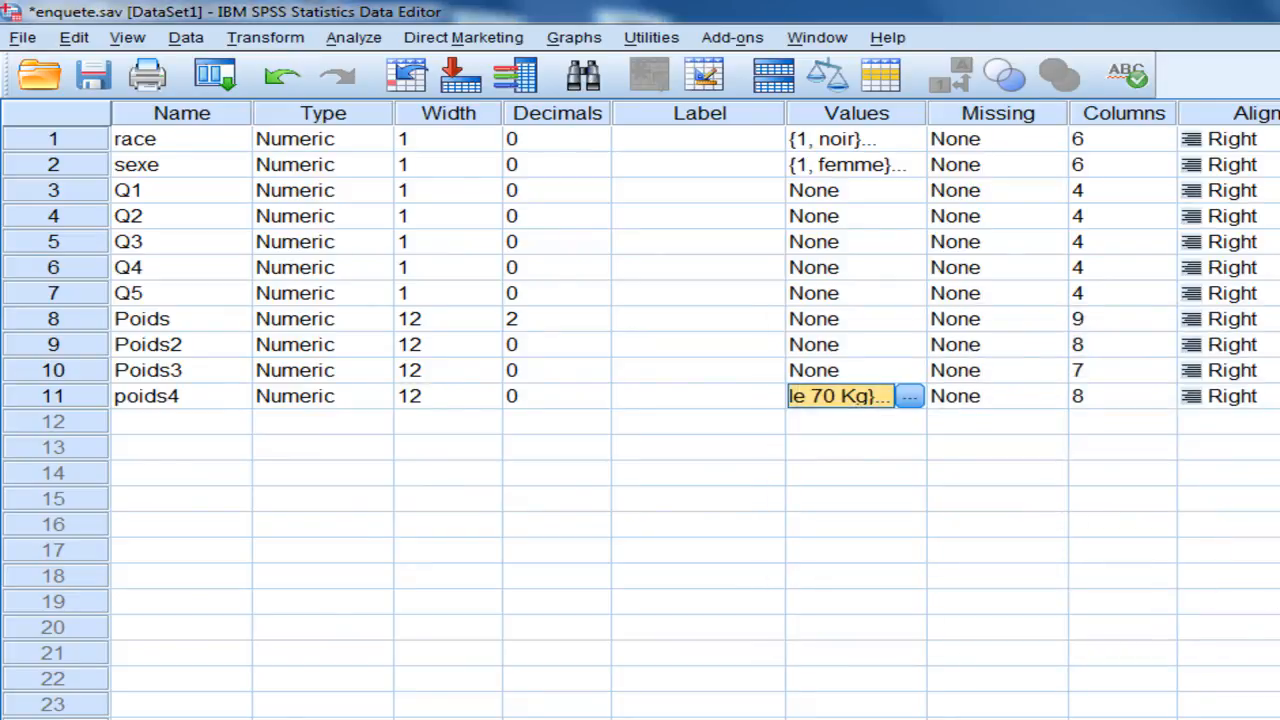
- Display value labels in the data grid and widen the poids4 column to fit its full labels
key("ctrl+t")
left_click(948, 82)
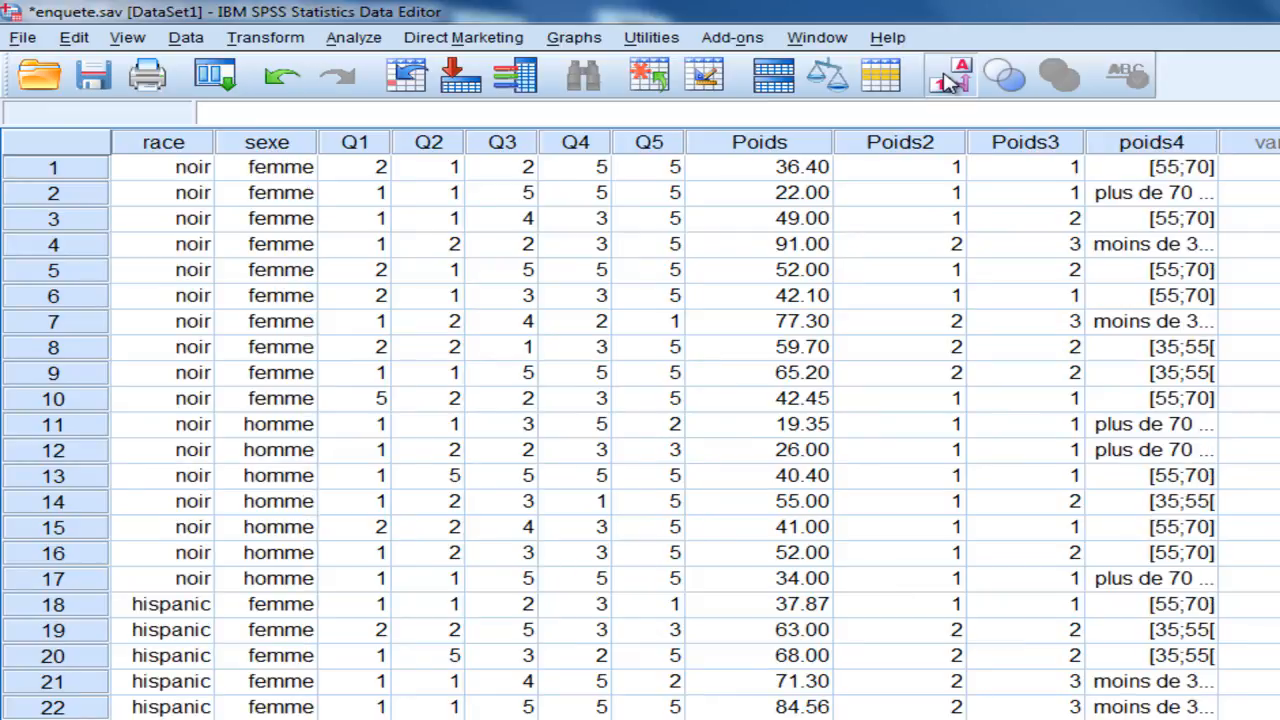
left_click_drag(1218, 142, 1265, 142)
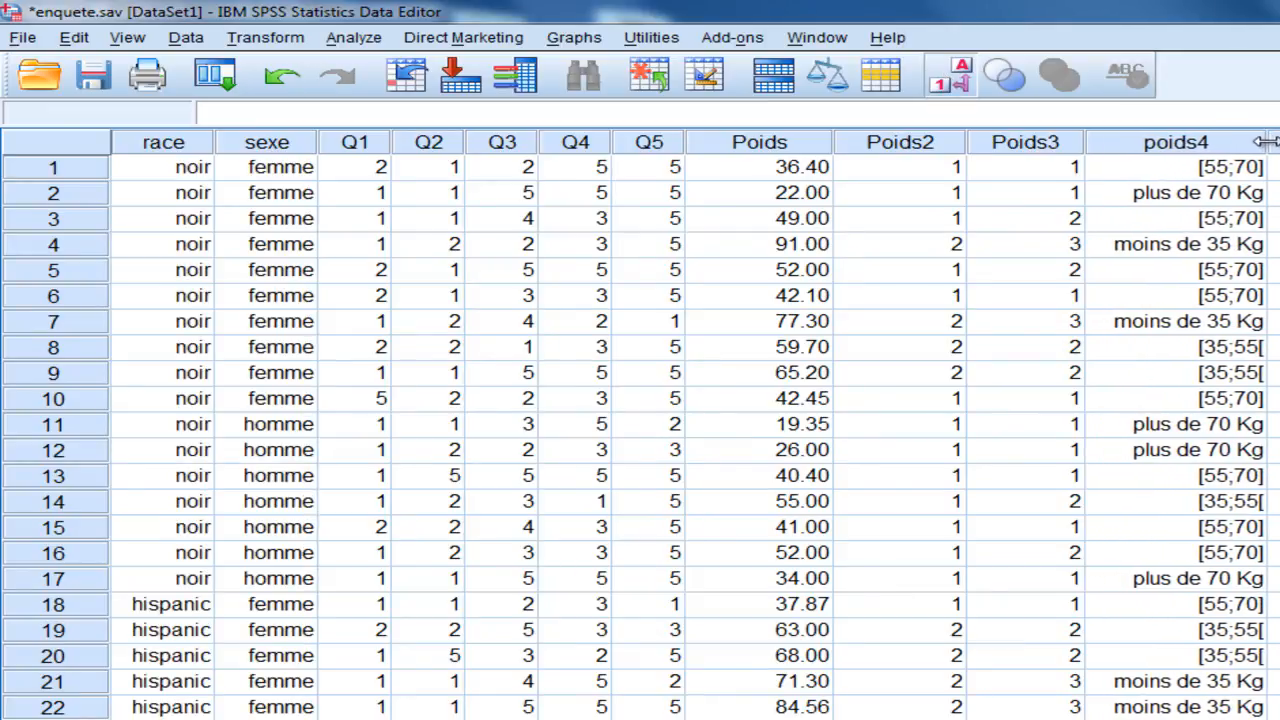
- Toggle the value label display to compare the numeric codes with their labels in the data grid
left_click(948, 82)
left_click(948, 82)
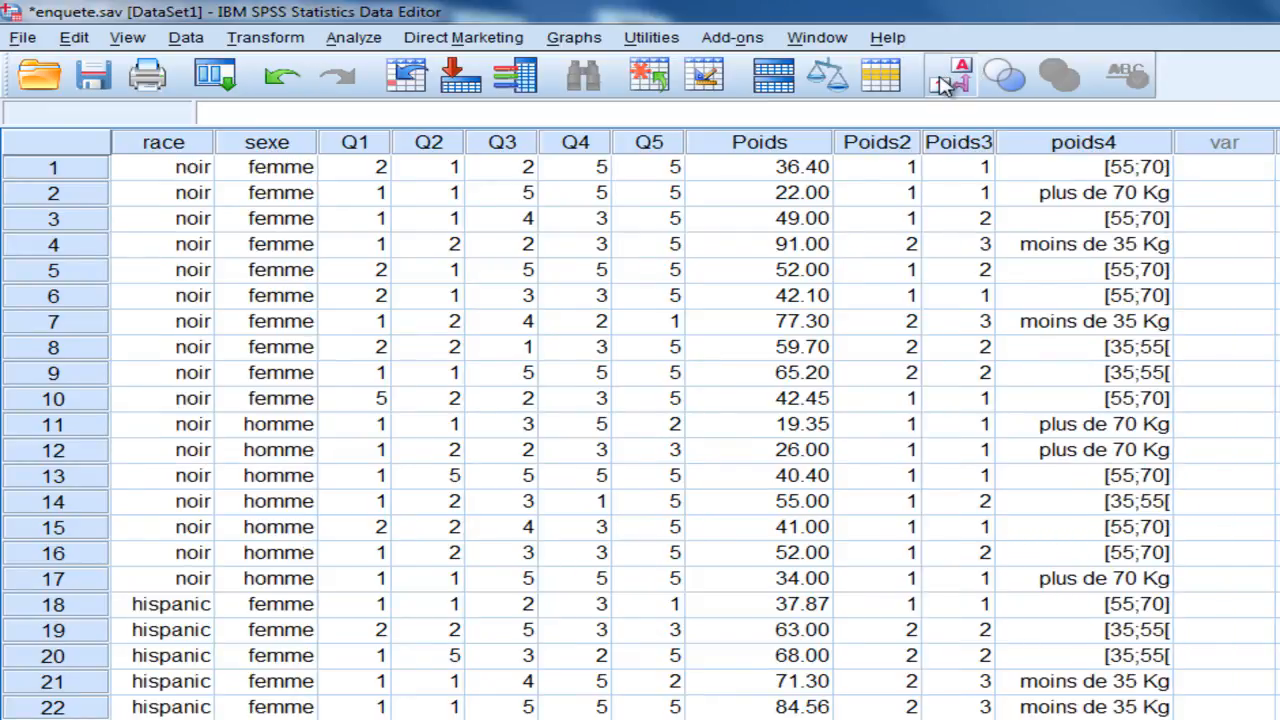
left_click(948, 82)
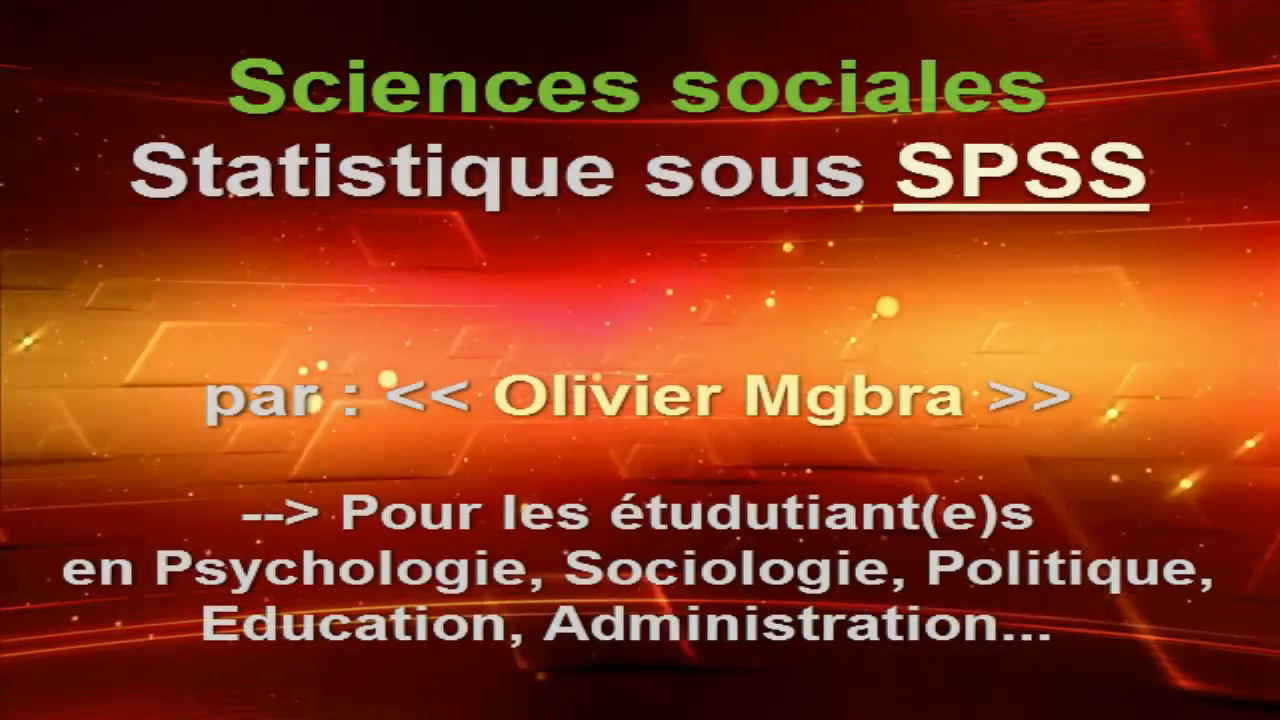